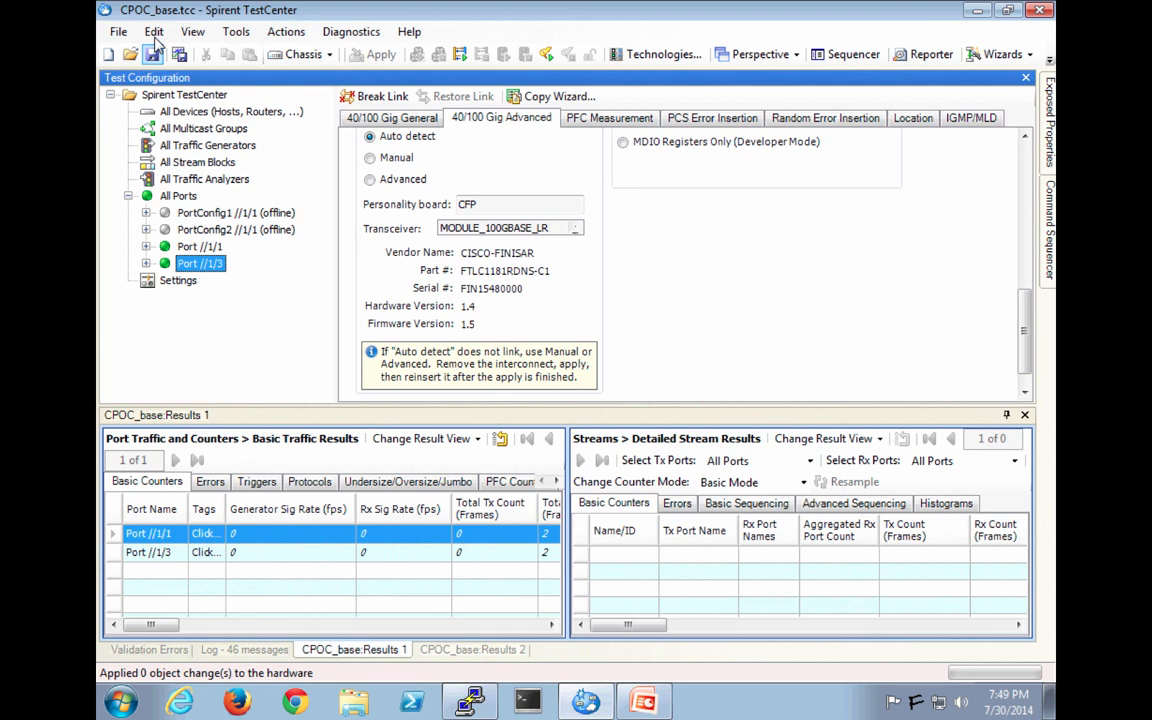
Step: Delete the offline ports PortConfig1 //1/1 and PortConfig2 //1/1 from the test configuration
left_click(244, 214)
left_click(245, 231, "ctrl")
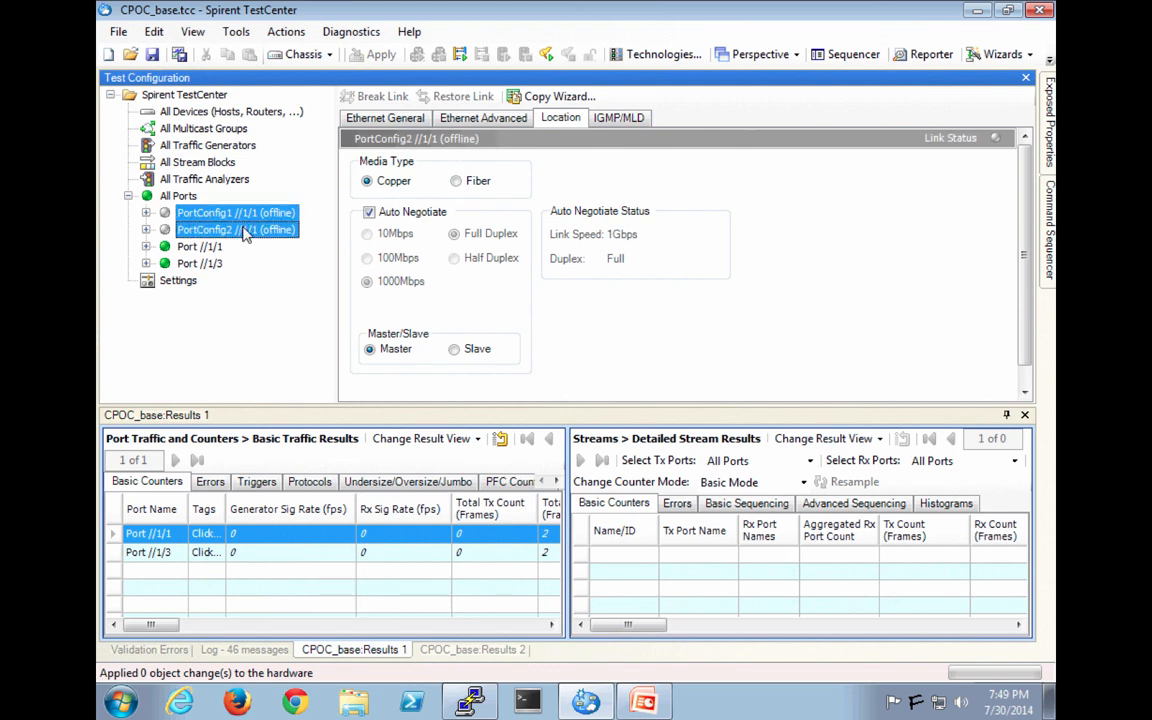
right_click(245, 233)
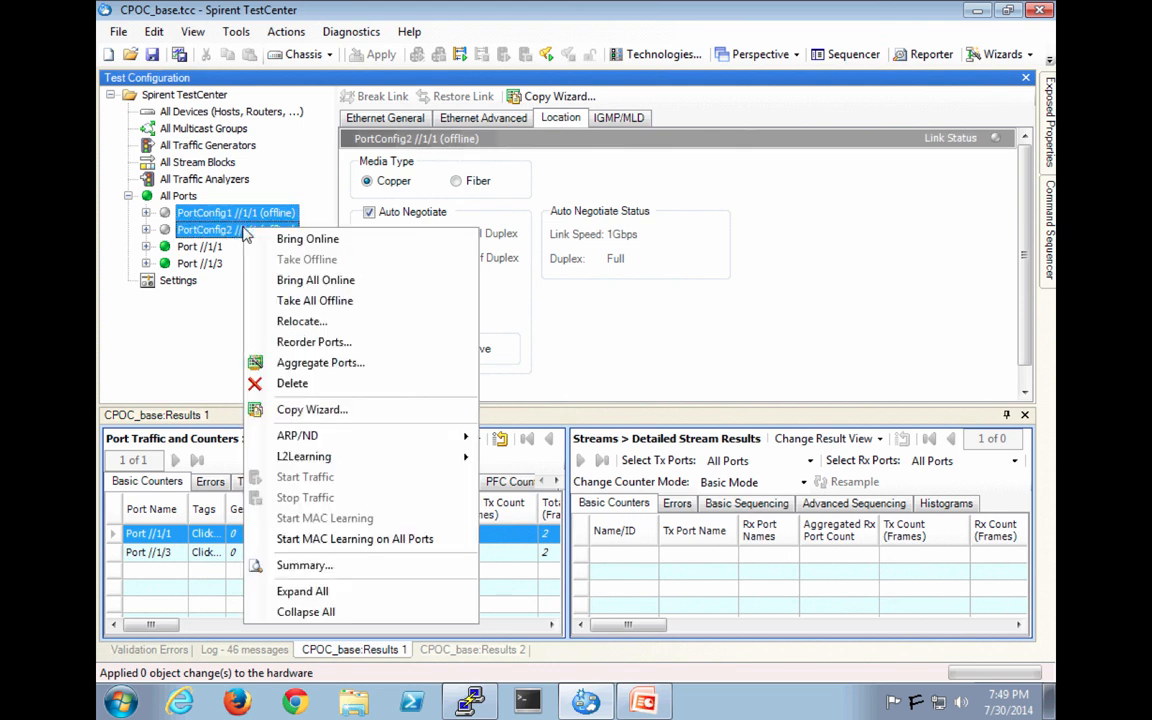
left_click(293, 384)
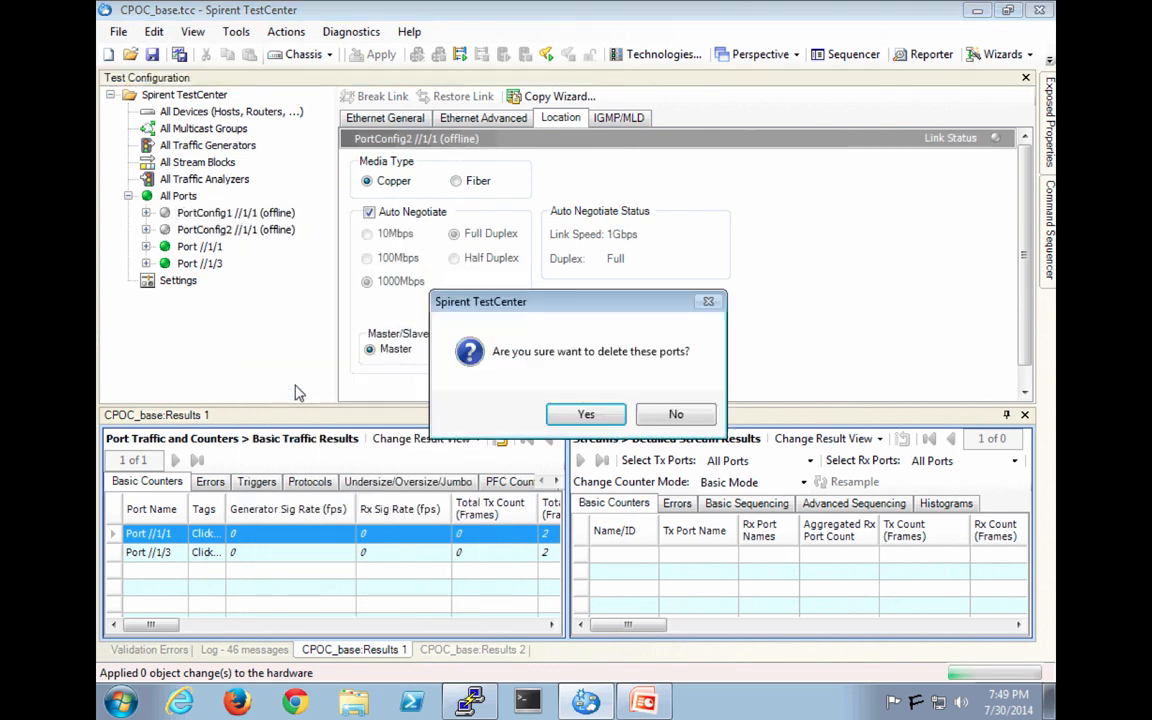
left_click(586, 415)
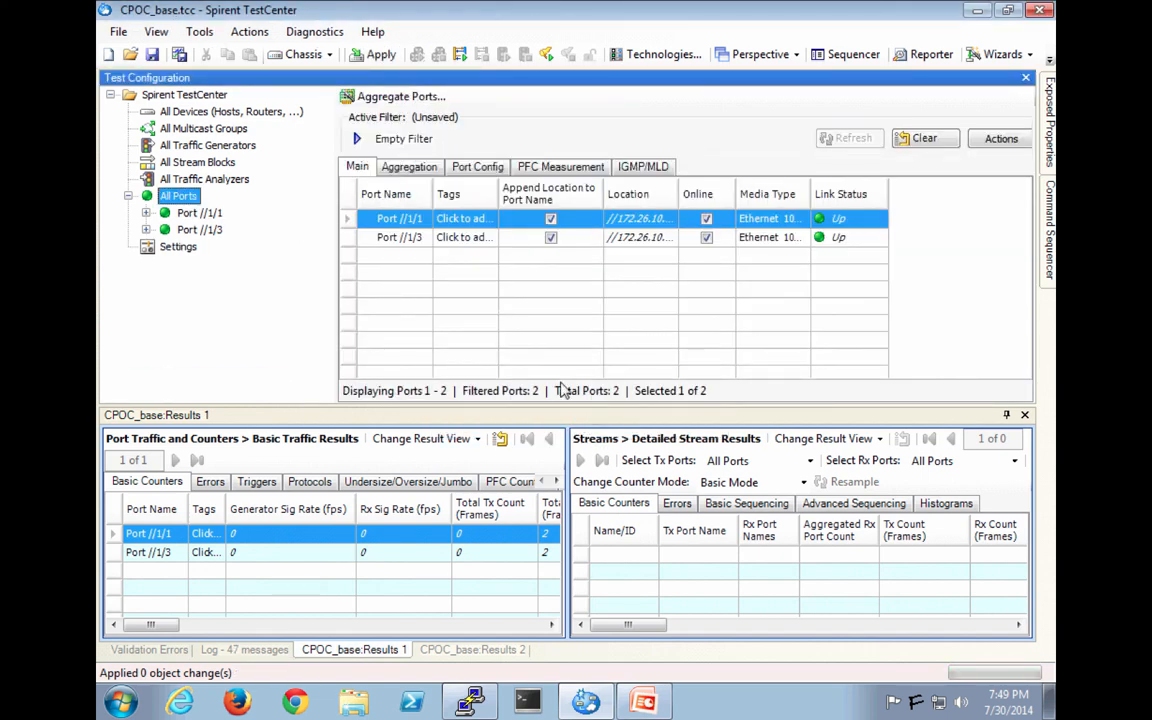
Step: Save the configuration under the new name CPOC_test on the Desktop as a TestCenter Configuration file
left_click(118, 33)
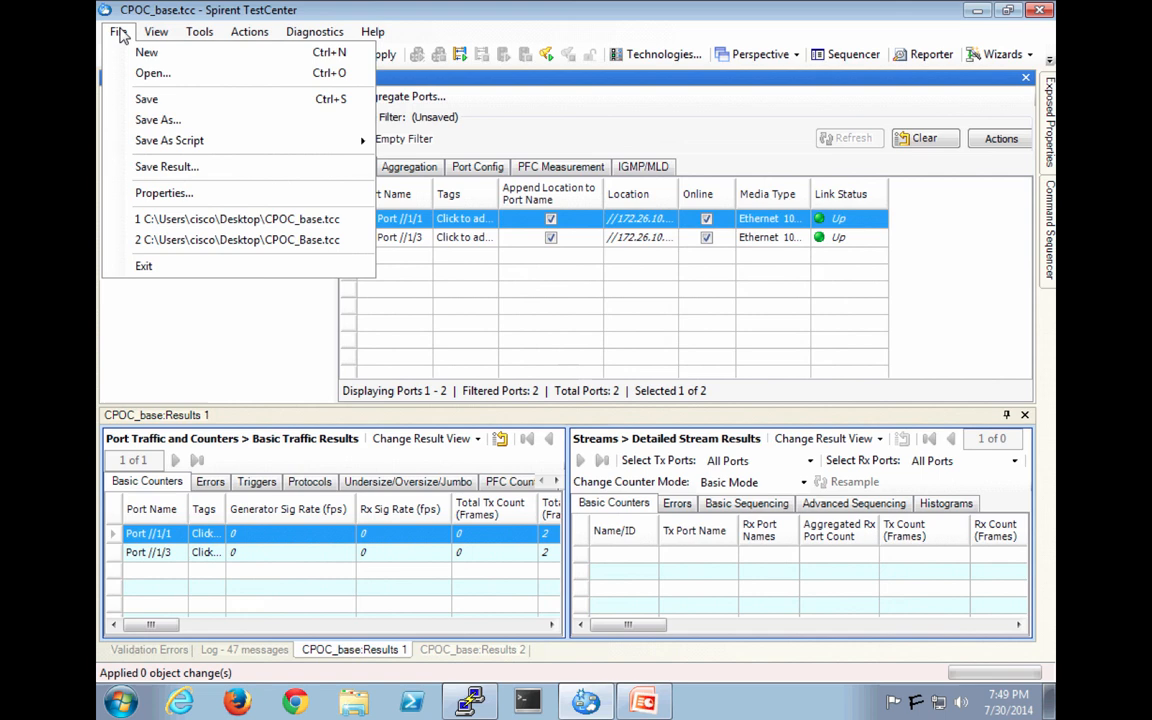
left_click(155, 120)
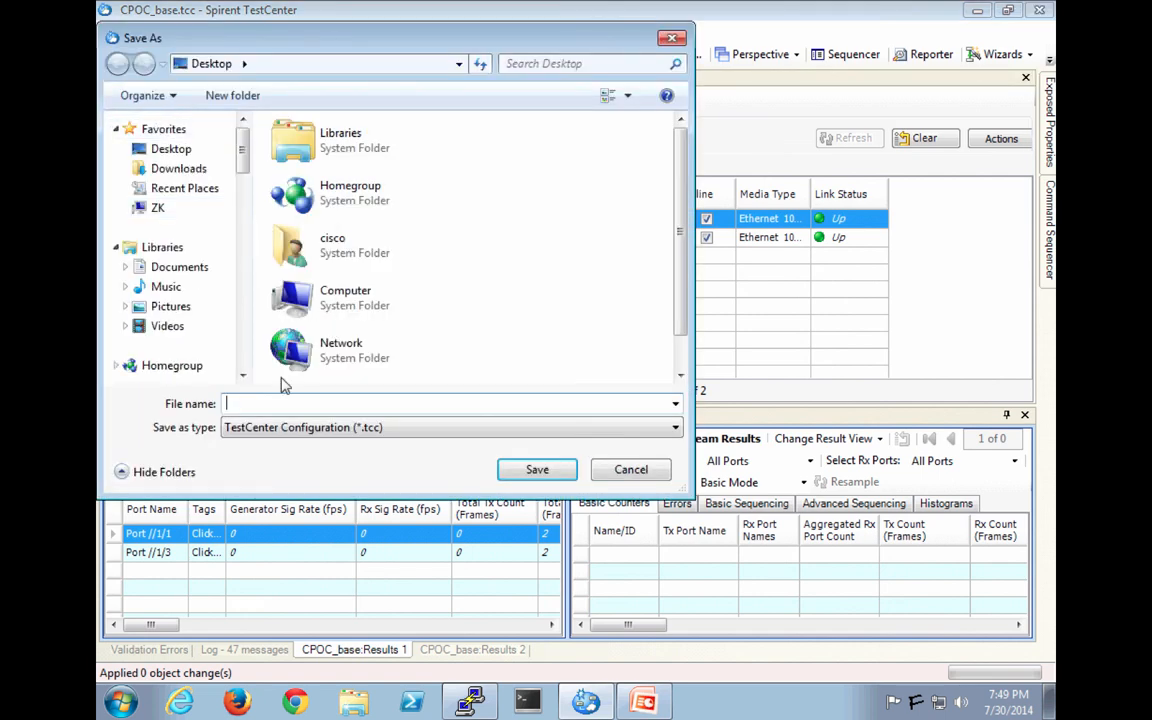
left_click(172, 150)
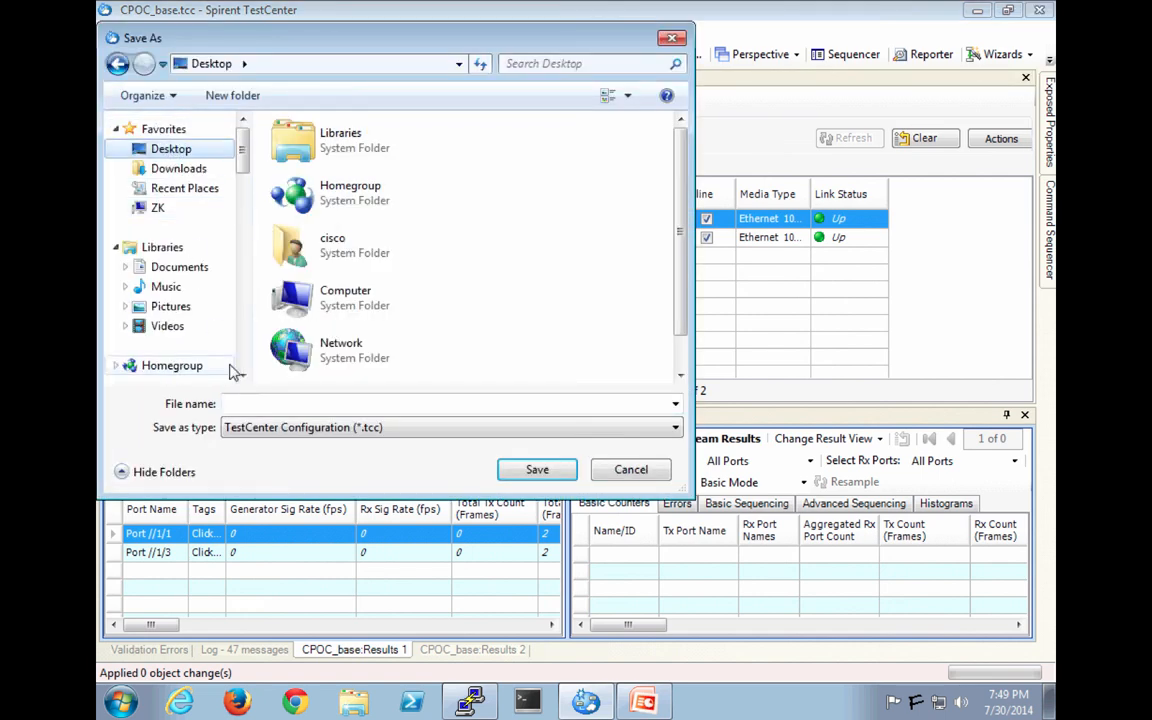
left_click(232, 402)
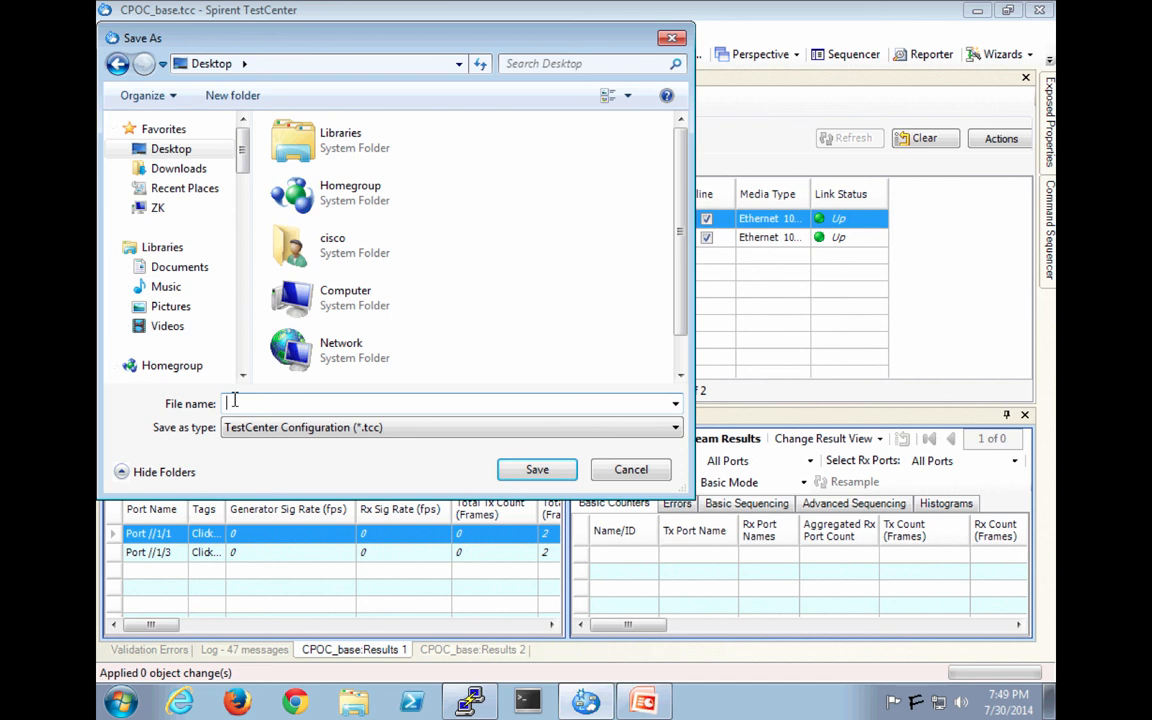
type("CPOC_test")
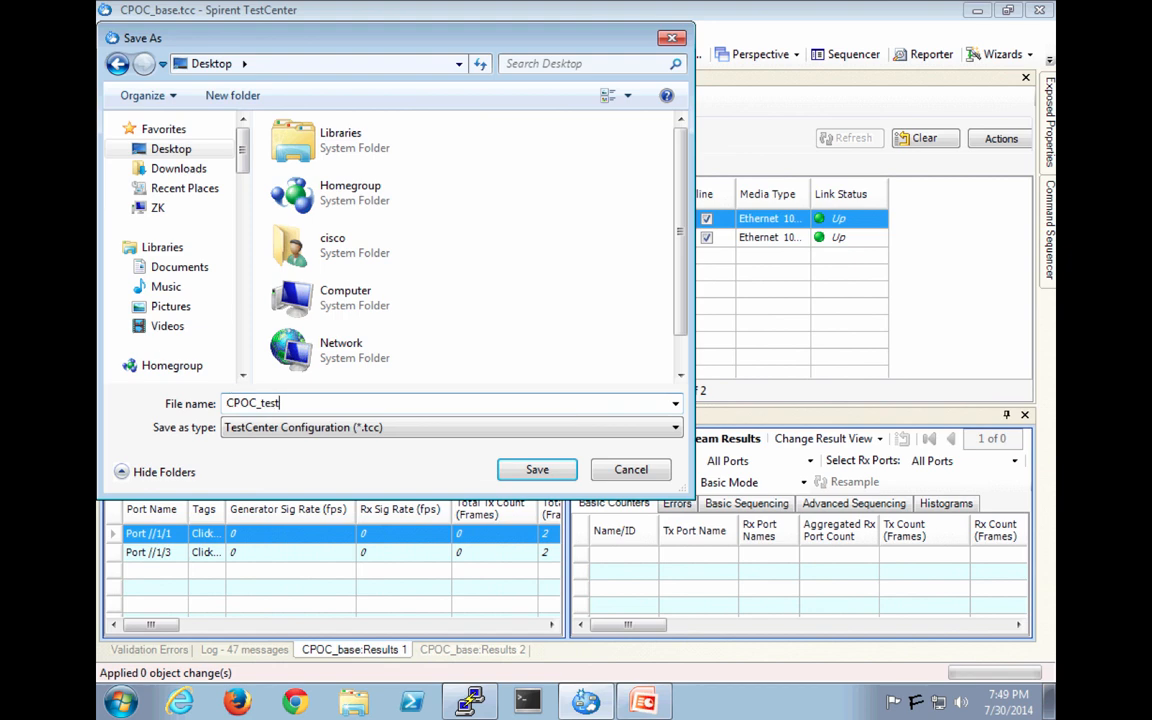
key("Return")
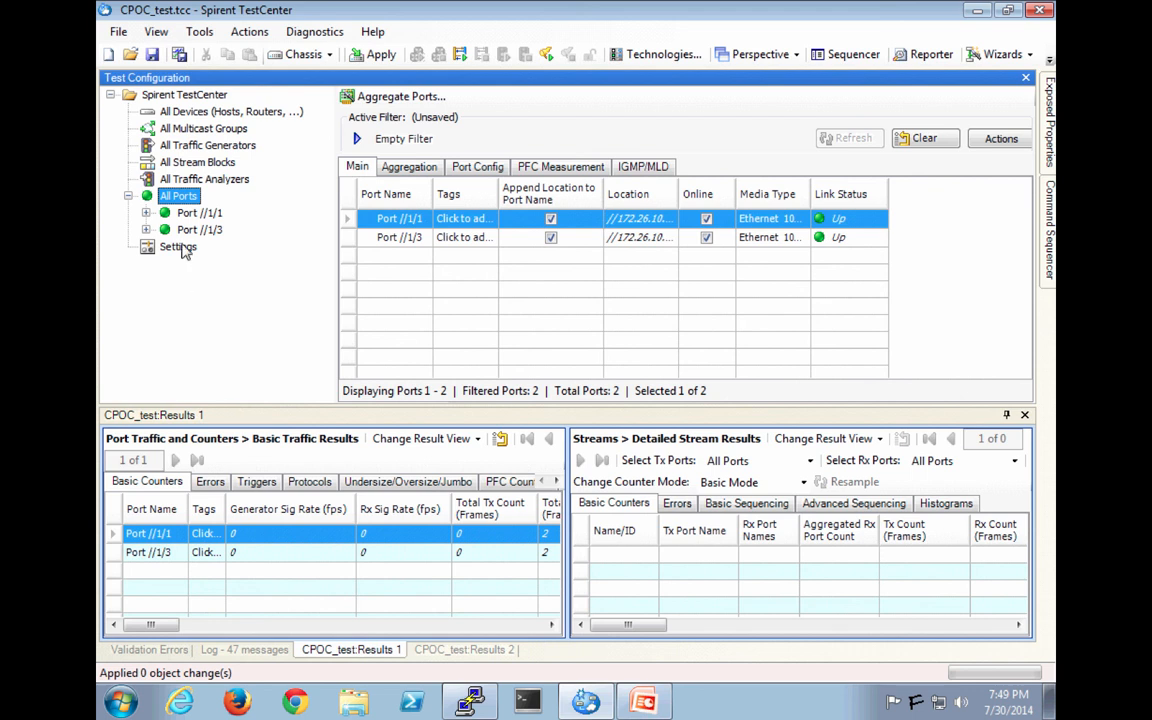
Step: Expand Port //1/1 and Port //1/3 in the configuration tree to view their child entries
left_click(146, 213)
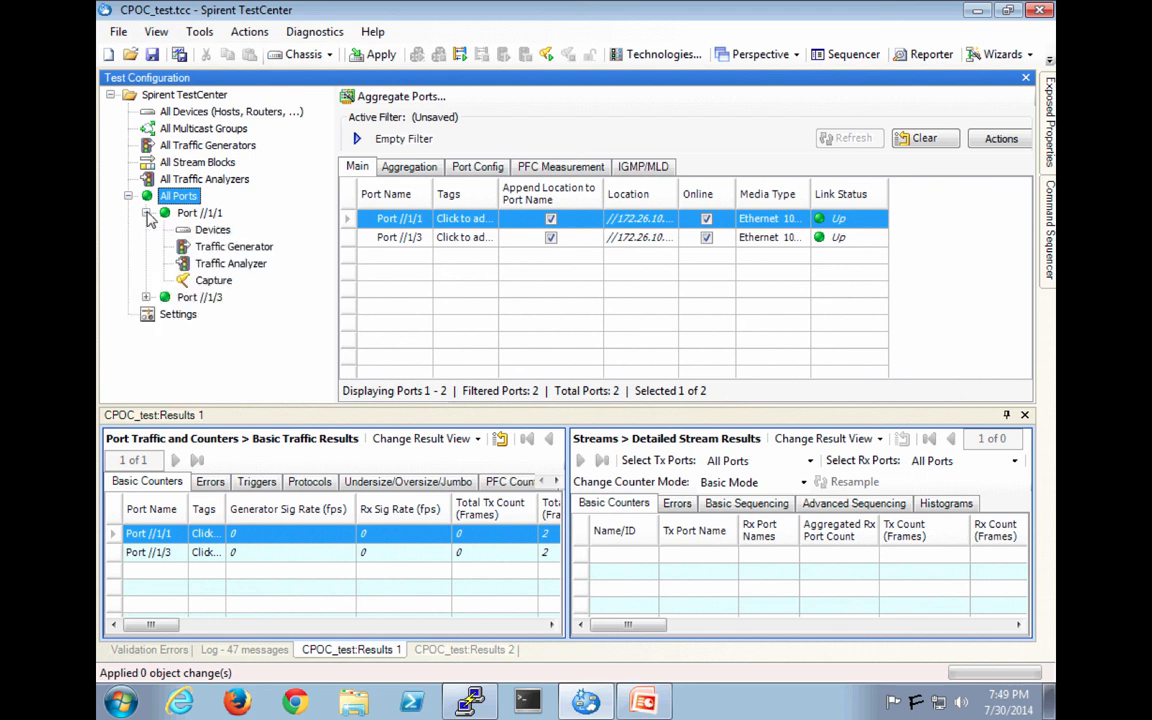
left_click(146, 297)
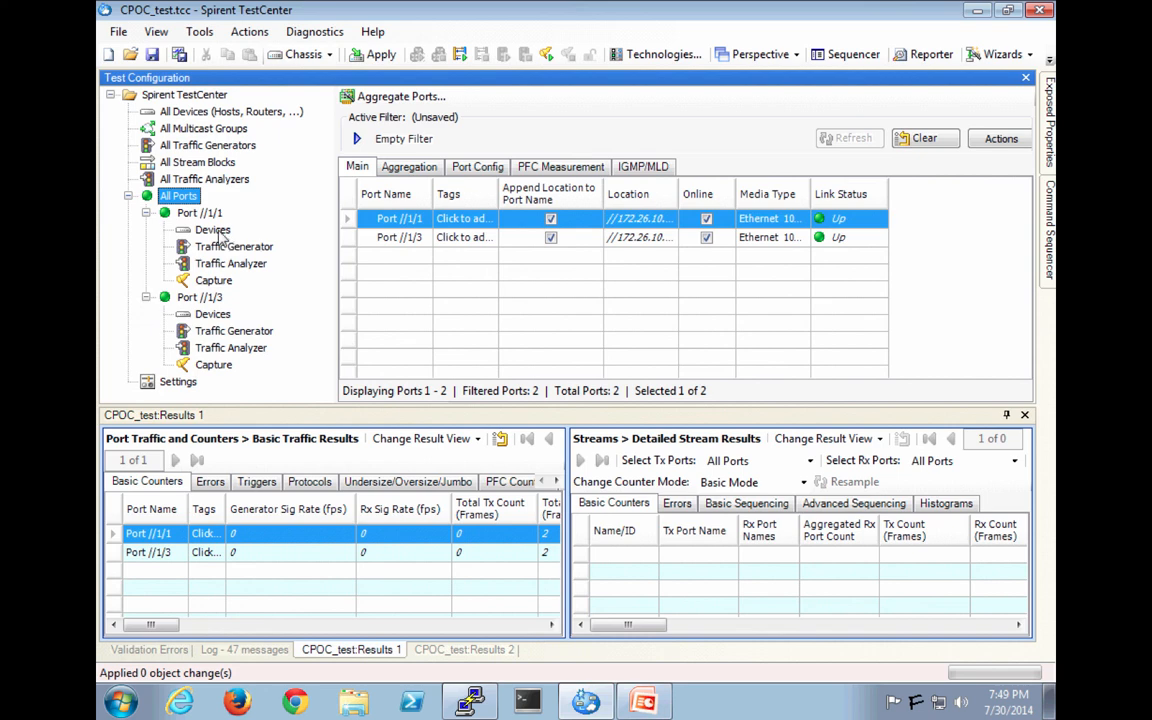
Step: Switch to the PowerPoint topology diagram and change the subnet label on the TC 1/3 link to 10.10.3.0/24
left_click(644, 702)
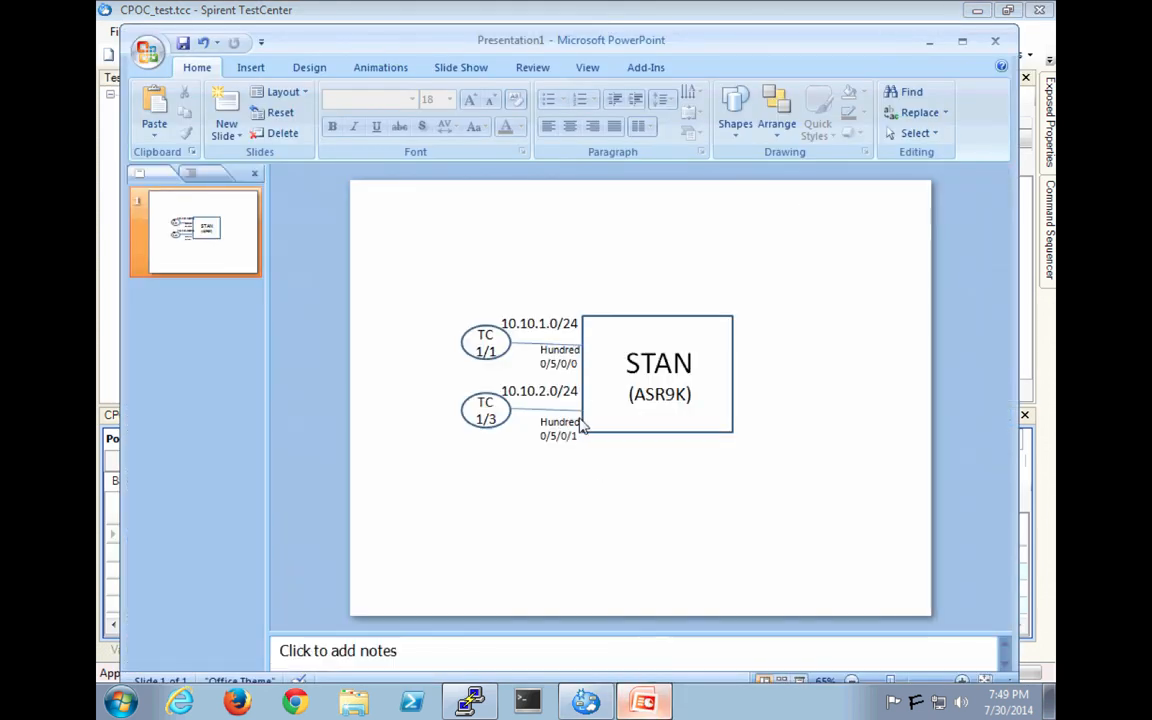
left_click(577, 322)
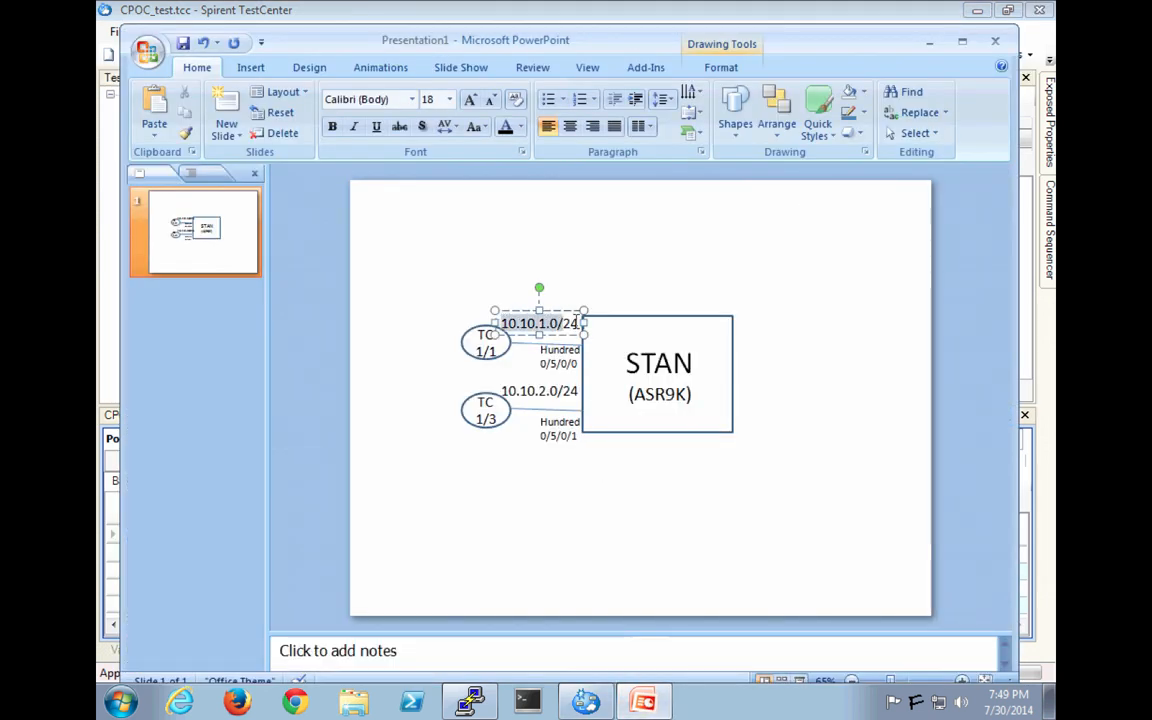
triple_click(579, 321)
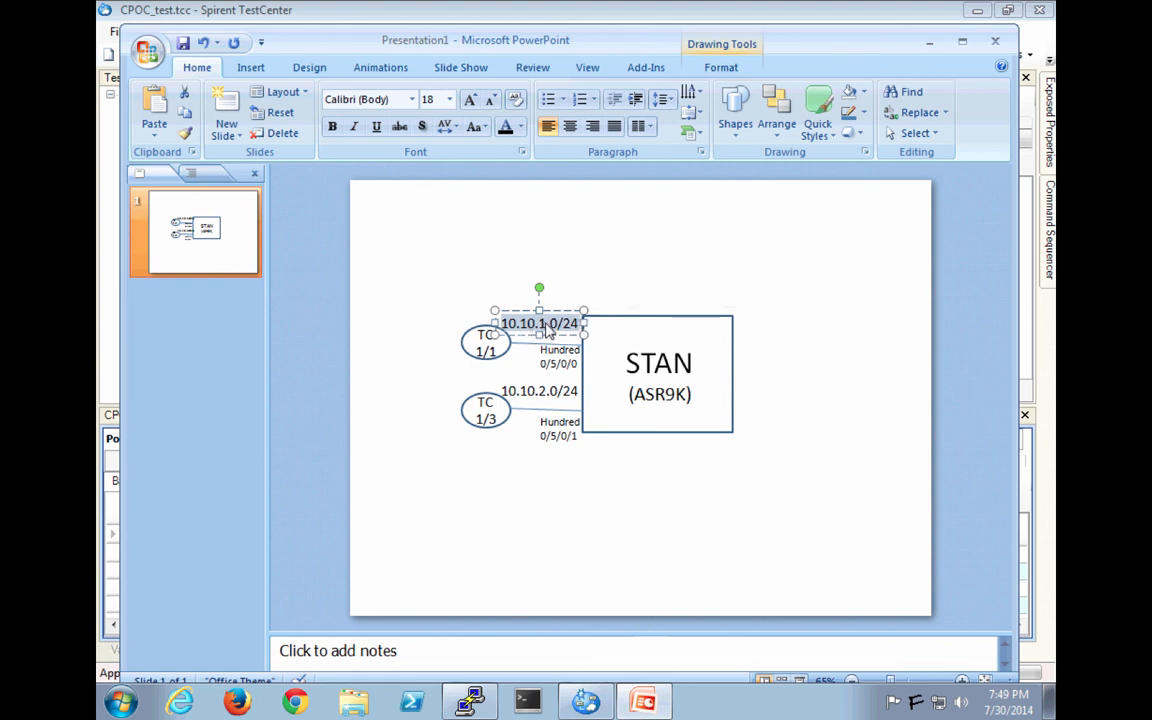
left_click(540, 391)
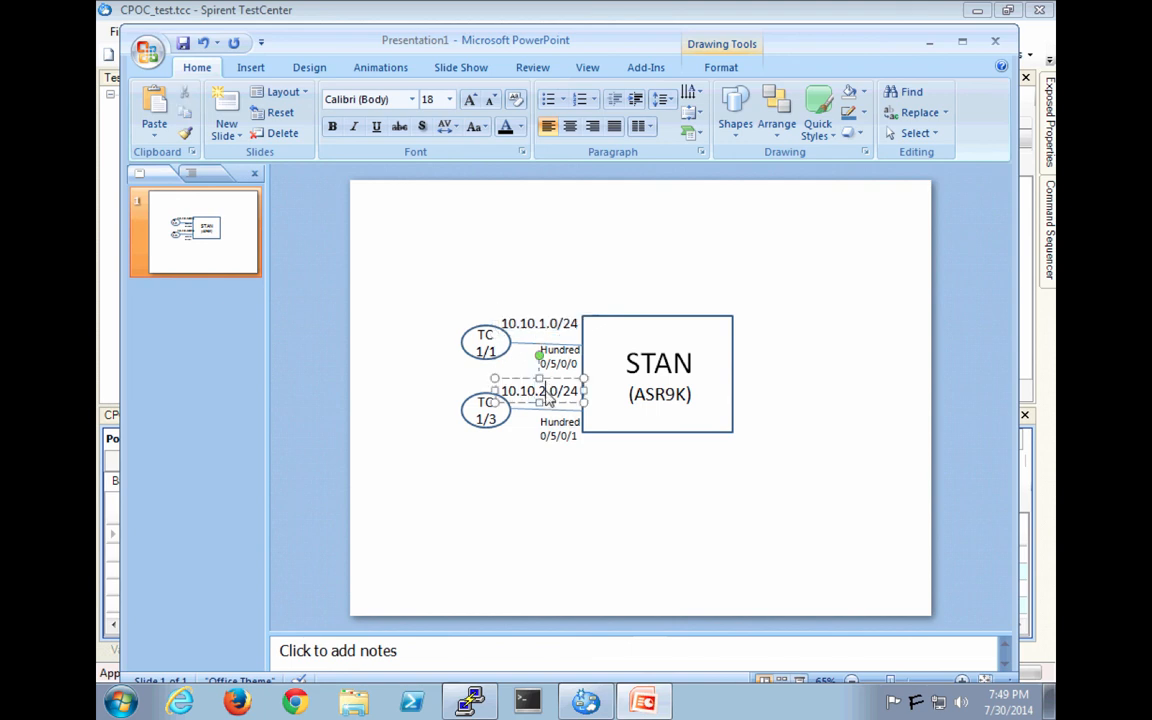
key("BackSpace")
type("3")
left_click(545, 295)
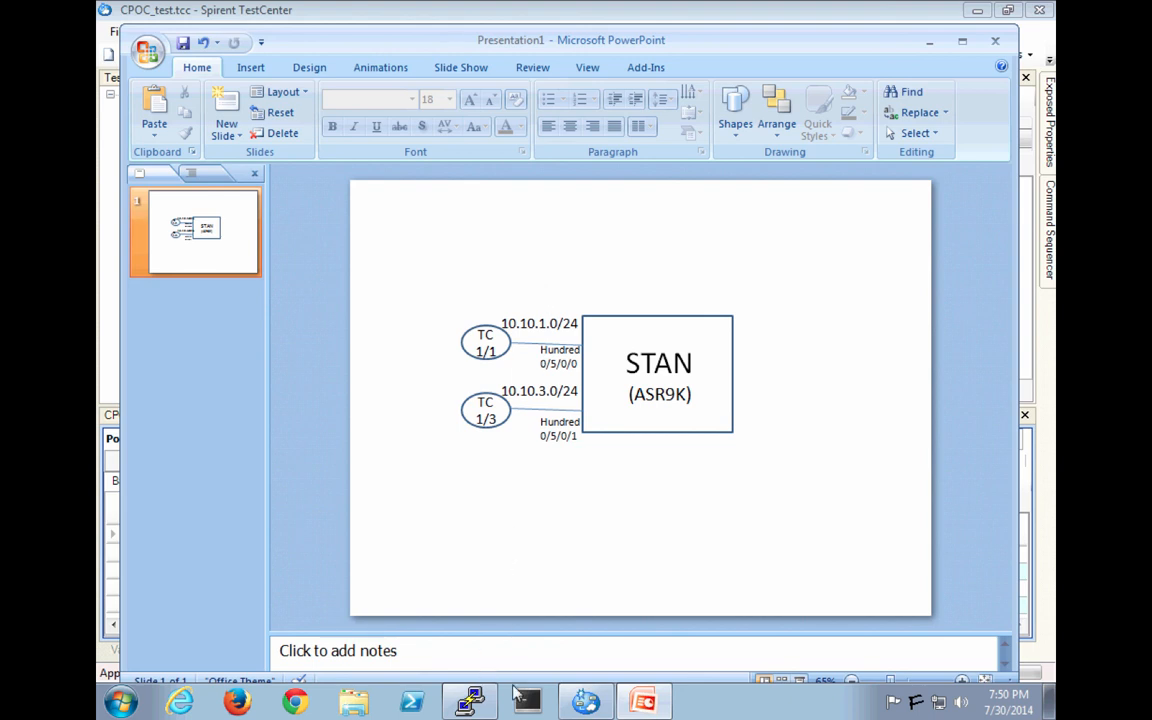
Step: Switch to the PuTTY session on stan and run "sh ipv4 interface brief | include Hun"
left_click(471, 703)
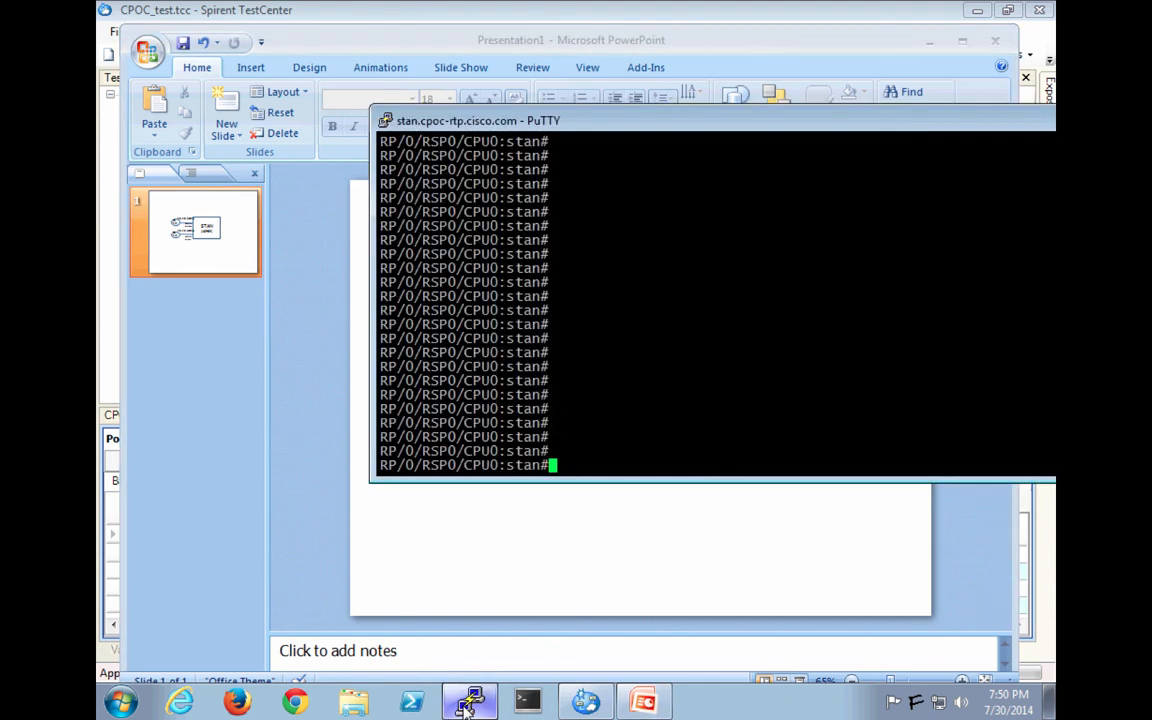
right_click(619, 436)
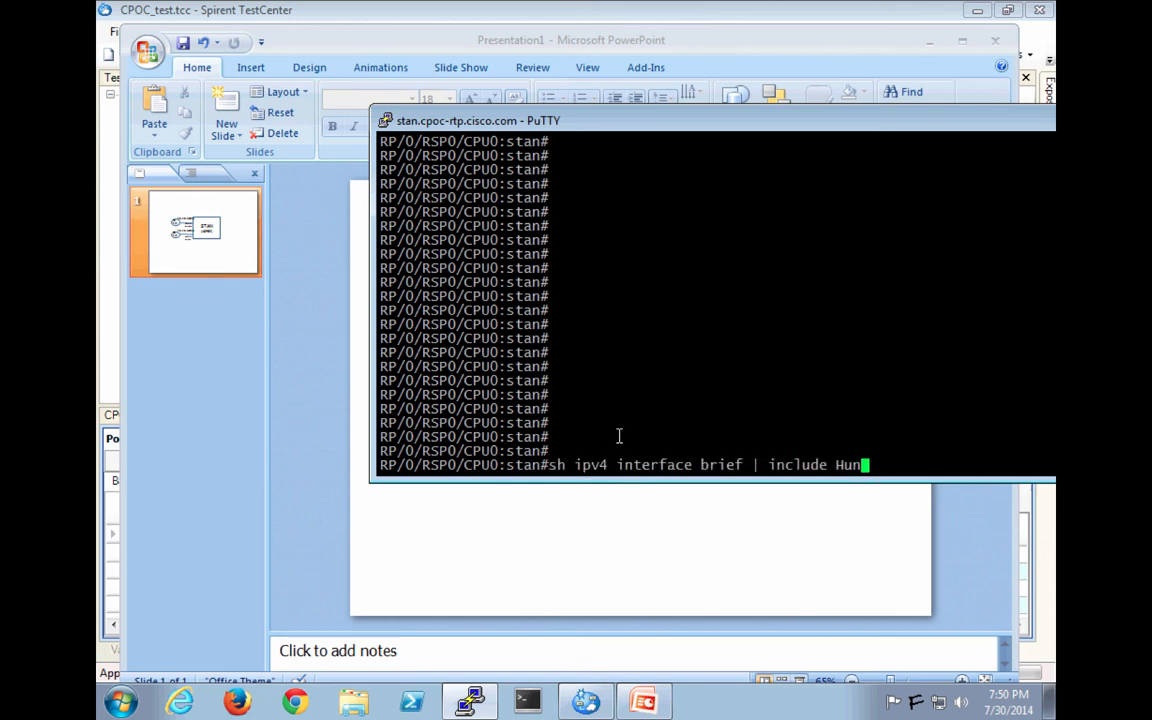
key("Return")
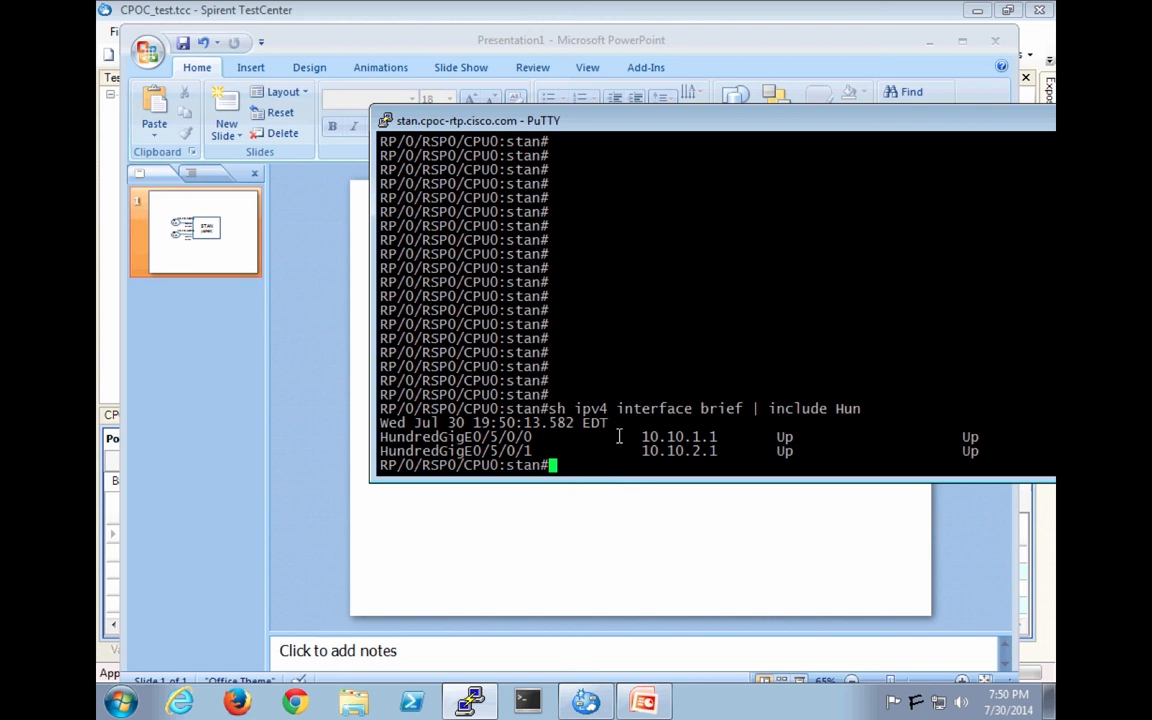
Step: Show the running configuration of interface hundredGigE 0/5/0/1
type("sh run int h")
key("Tab")
type("0/5")
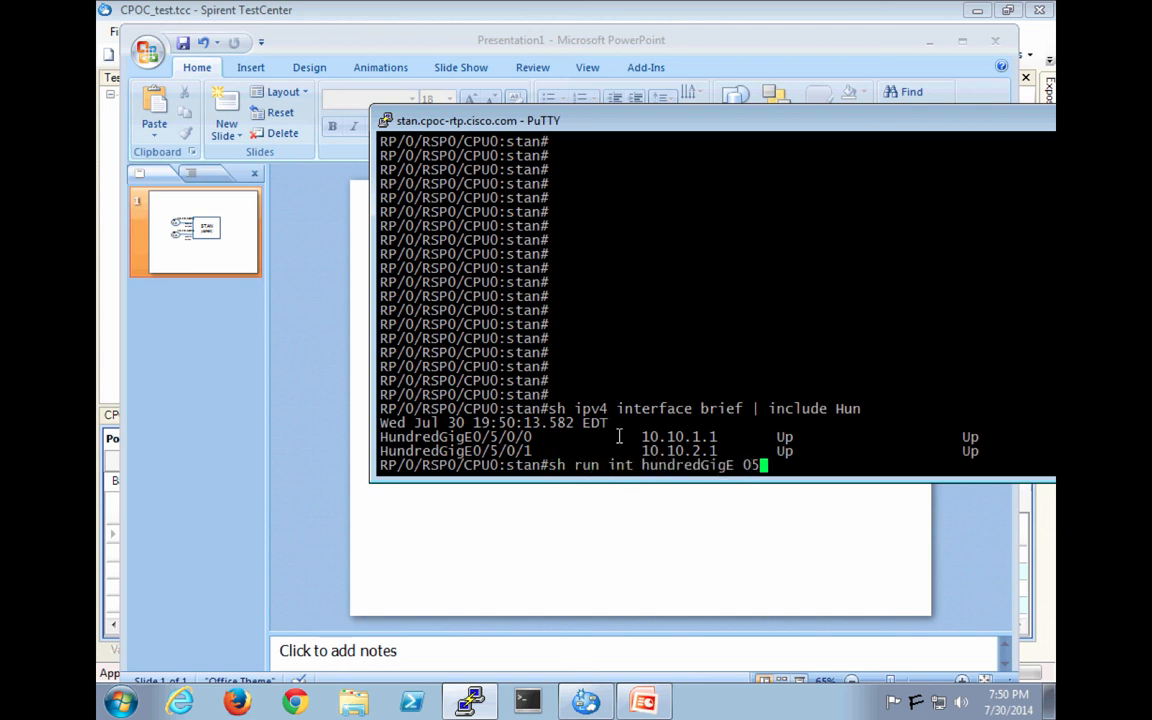
type("/0/1")
key("Return")
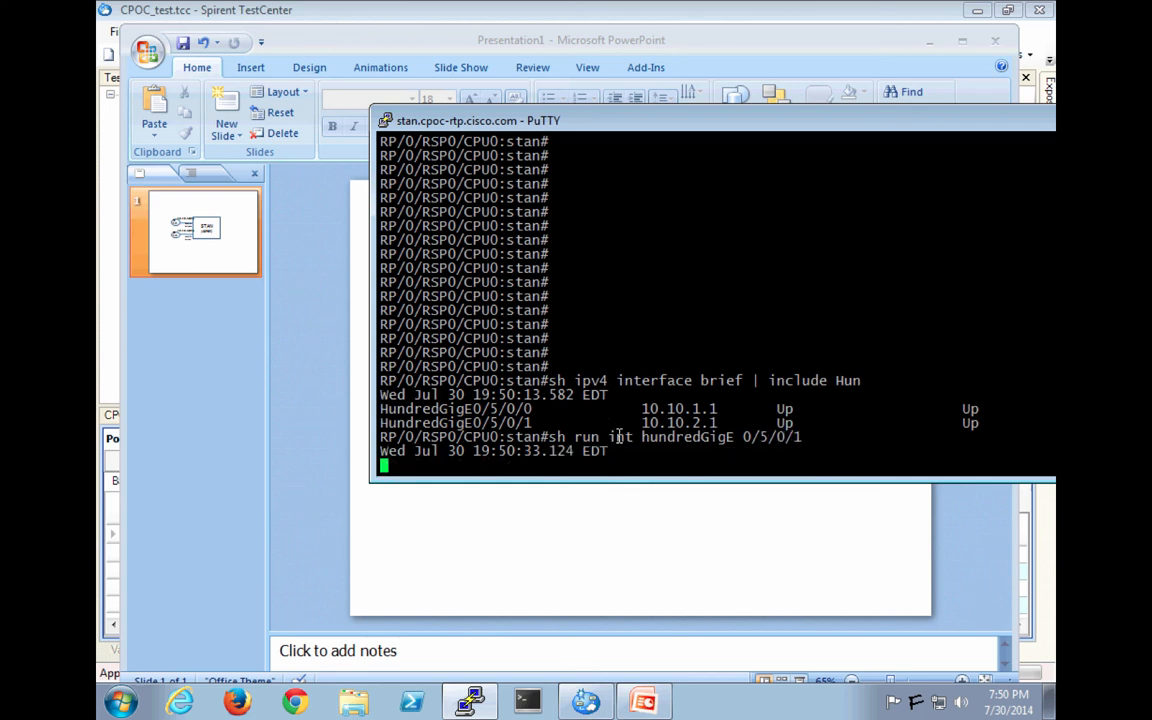
Step: Enter configuration mode and assign IPv4 address 10.10.3.1/24 to interface hundredGigE 0/5/0/1
type("config t")
key("Return")
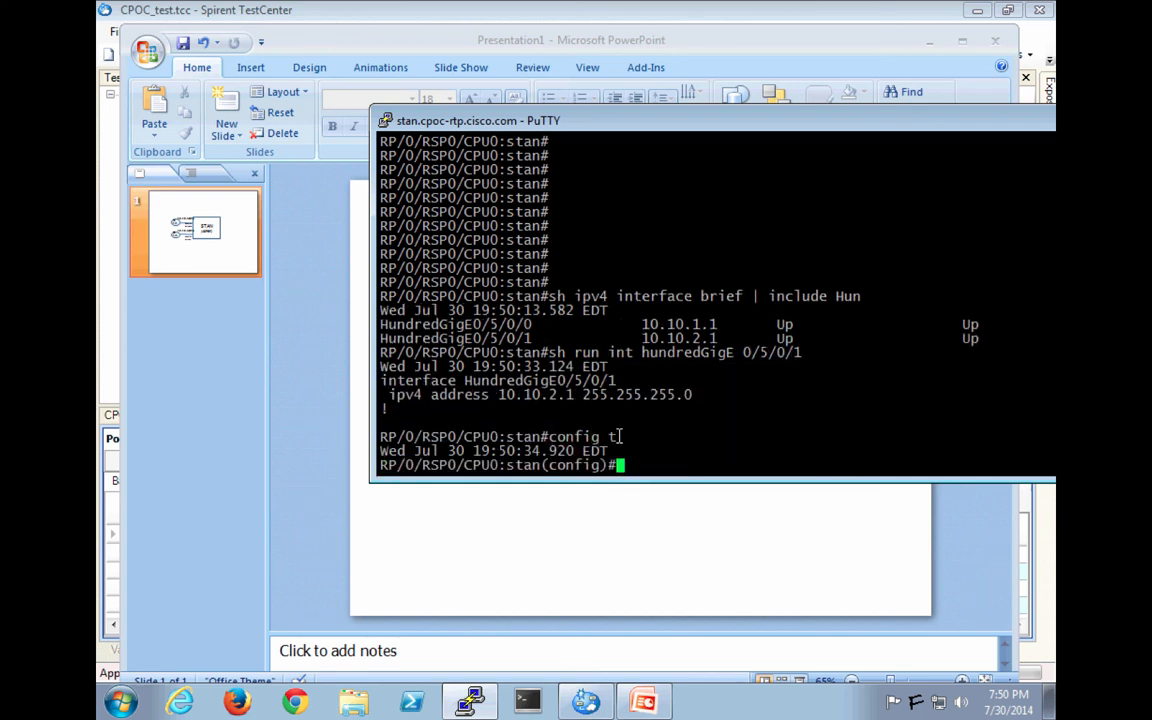
type("int hundredGigE ")
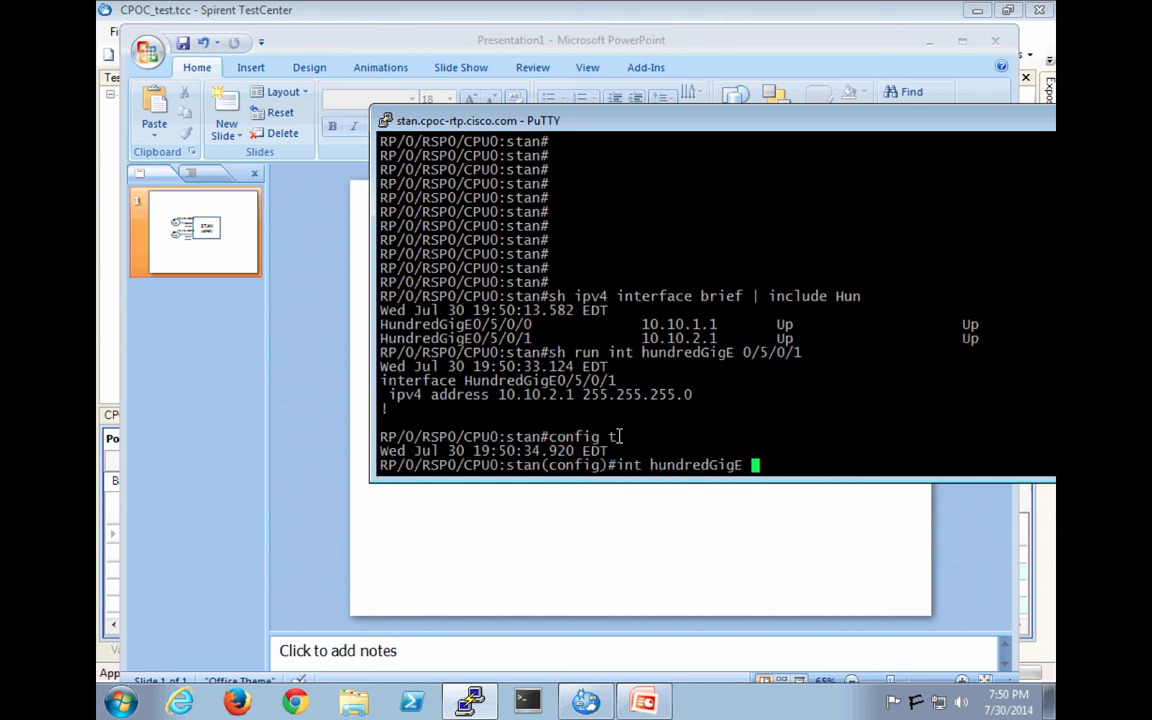
type("0/5/0/1")
key("Return")
type("ipv4")
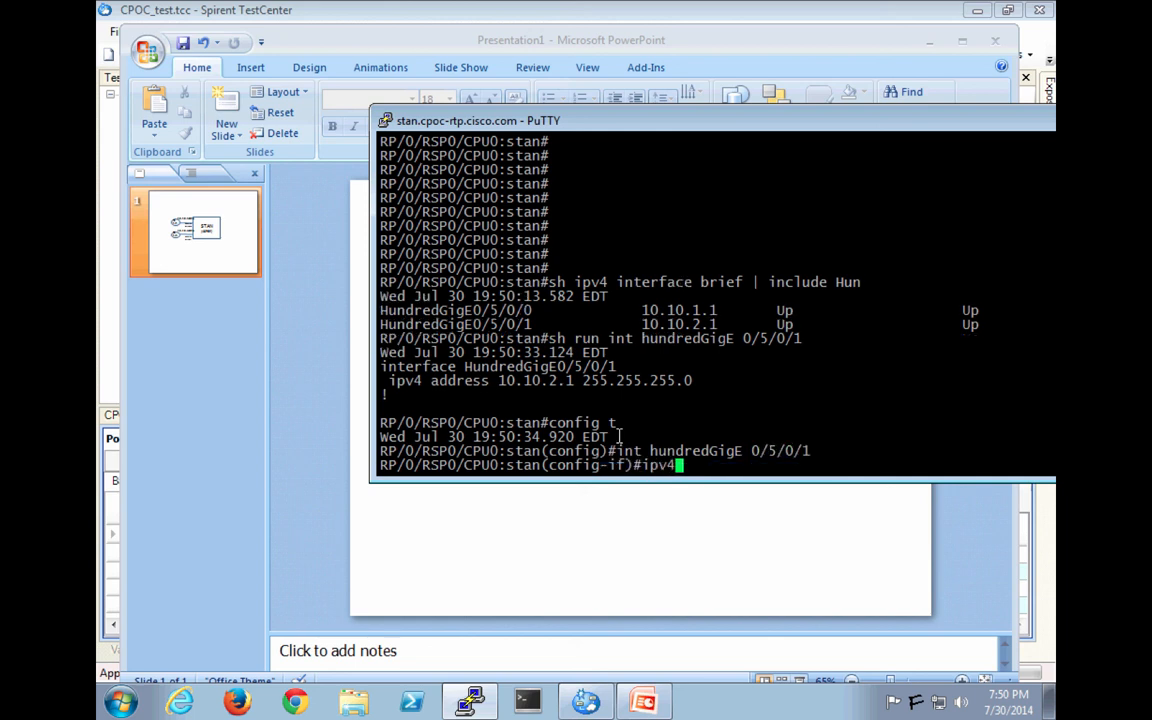
type(" address ")
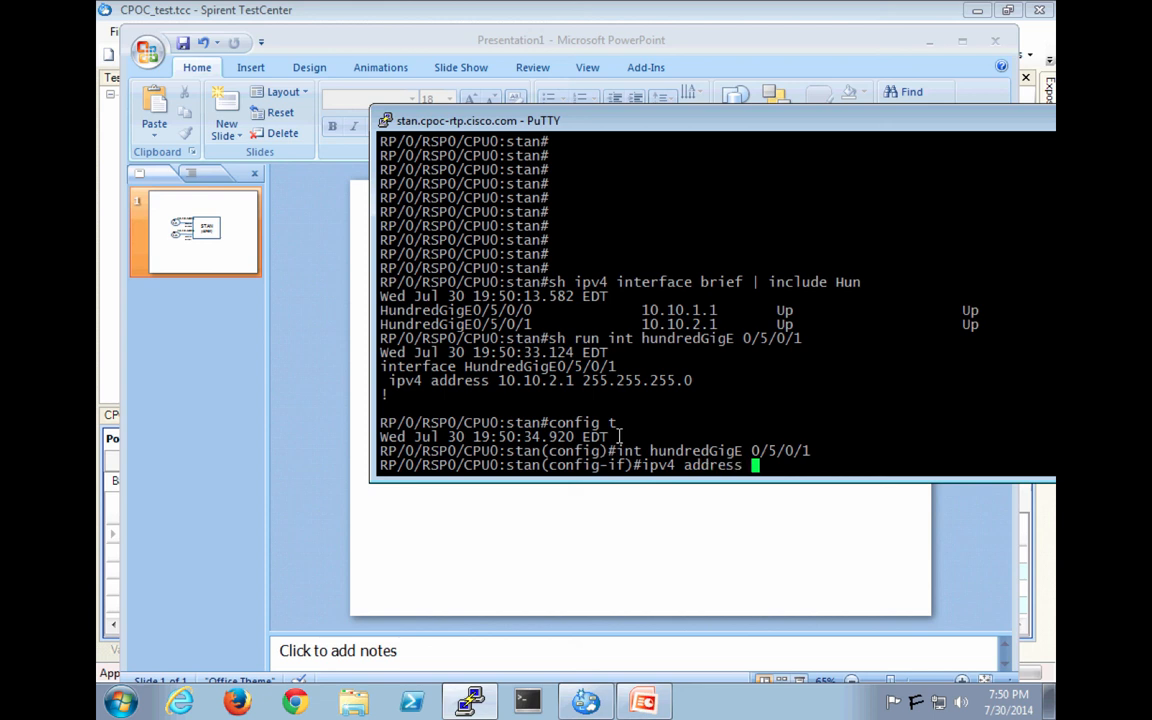
type("10.10.3.1/24")
key("Return")
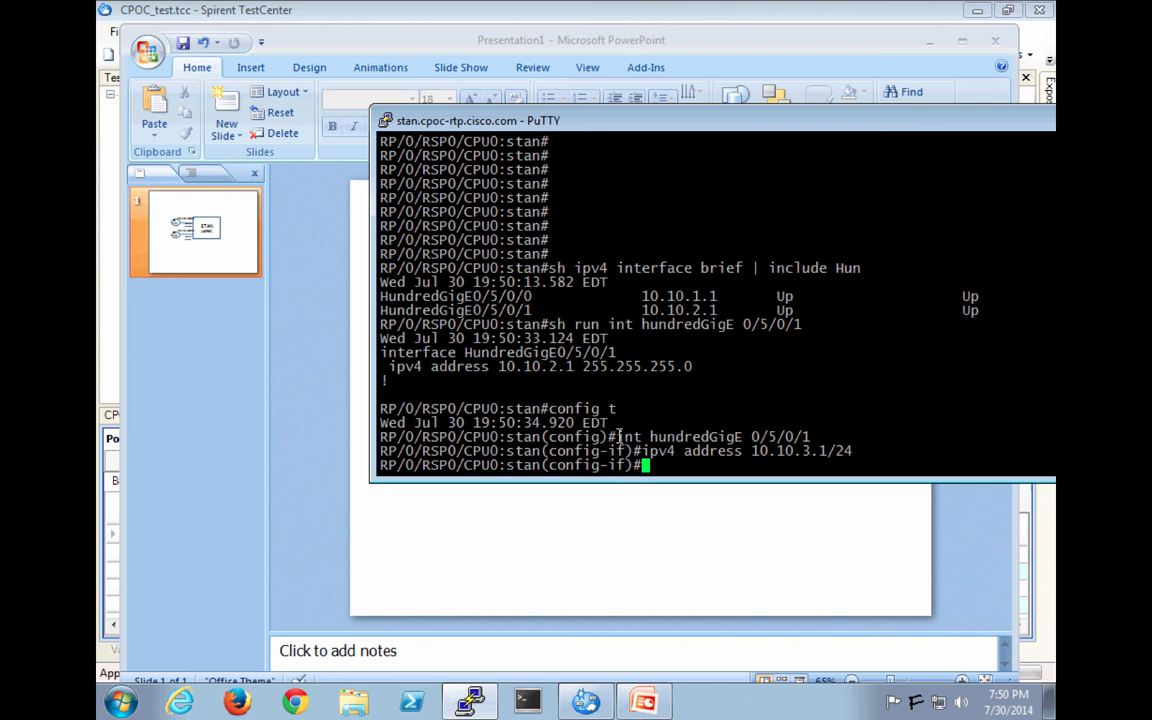
Step: Commit the interface change and end the configuration session
type("commit")
key("Return")
type("end")
key("Return")
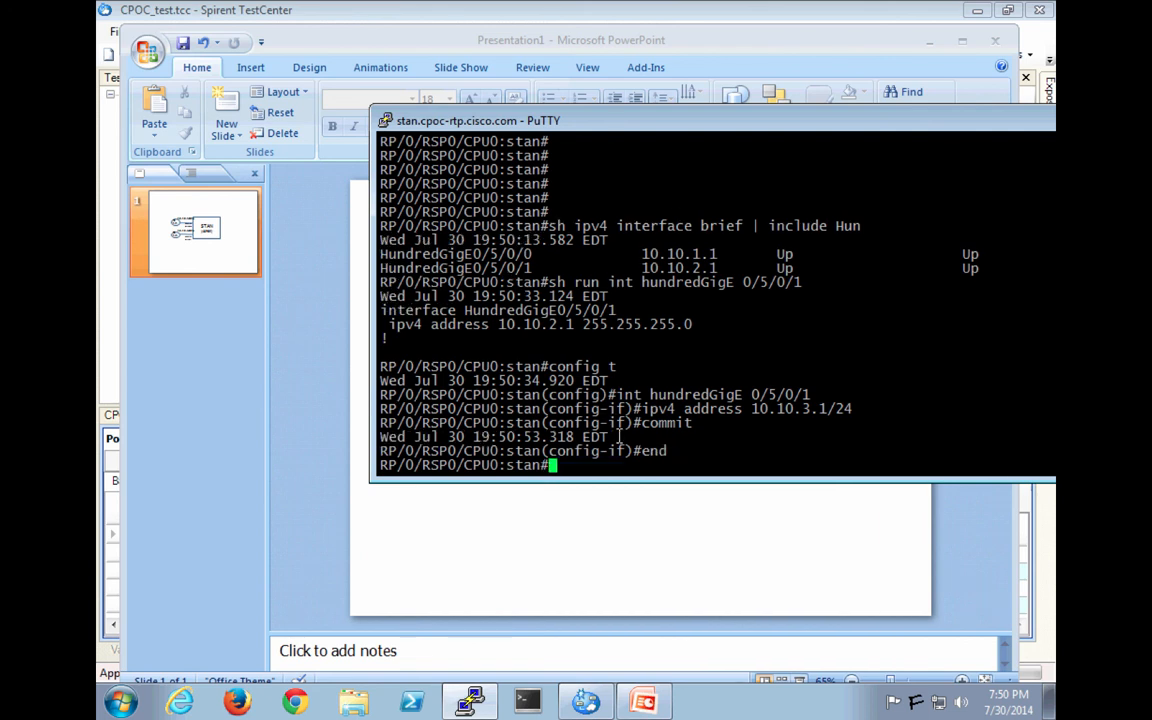
Step: Recheck the running configuration of hundredGigE 0/5/0/1 and the IPv4 interface brief filtered on Hun
key("Up")
key("Up")
key("Return")
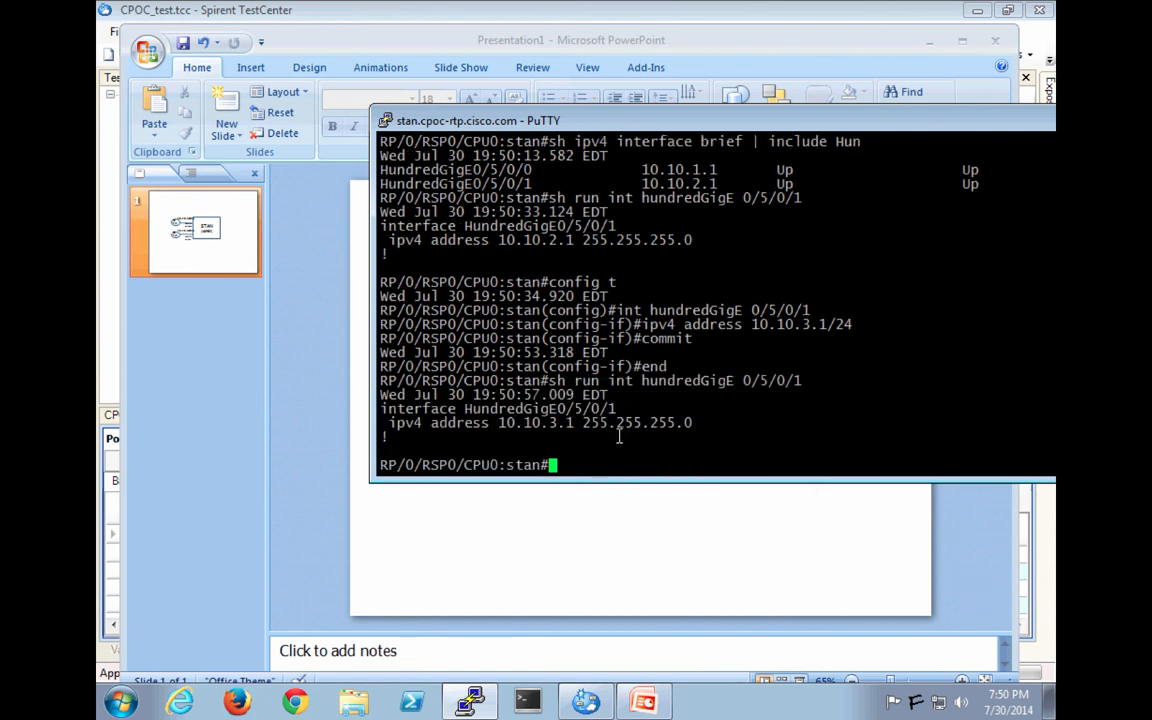
key("Up")
key("Up")
key("Up")
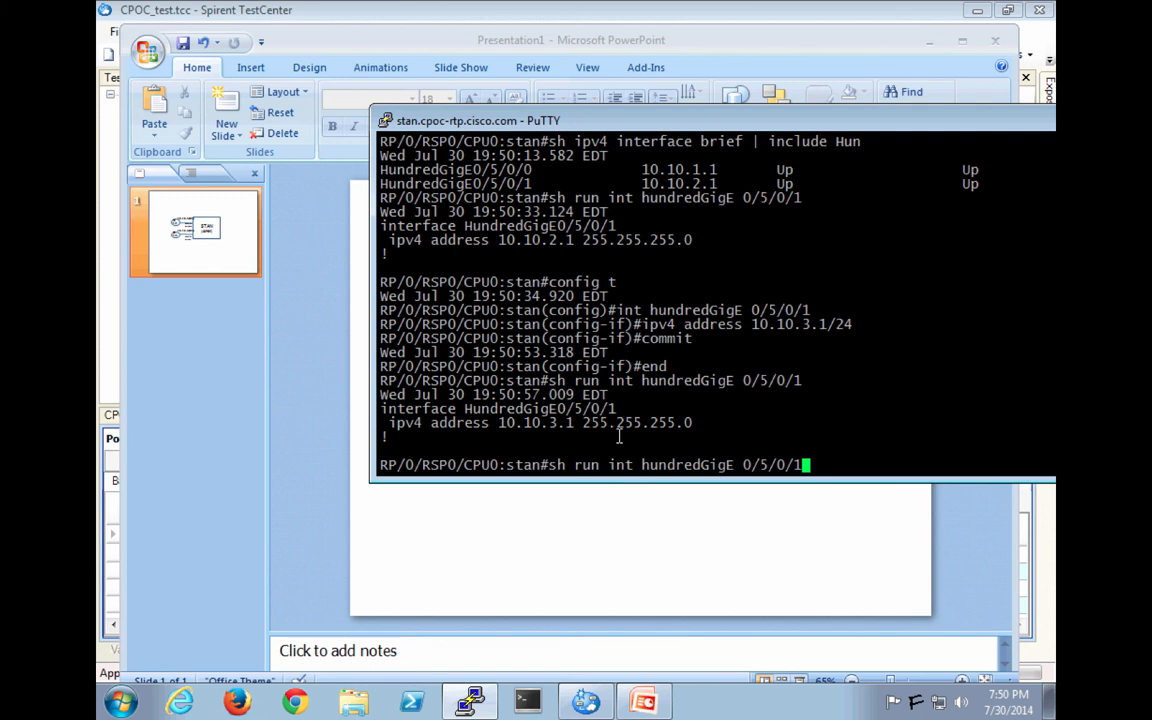
key("Up")
key("Return")
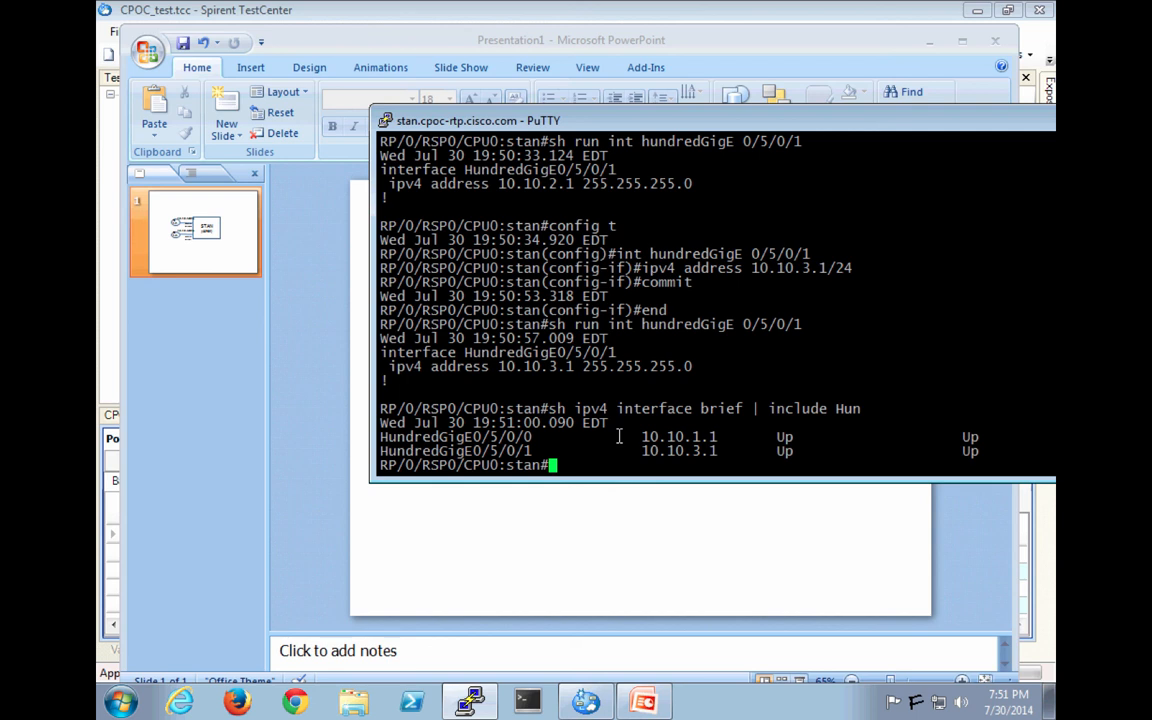
Step: Review the PowerPoint topology diagram, then switch back to Spirent TestCenter and collapse Port //1/1 and Port //1/3
left_click(578, 530)
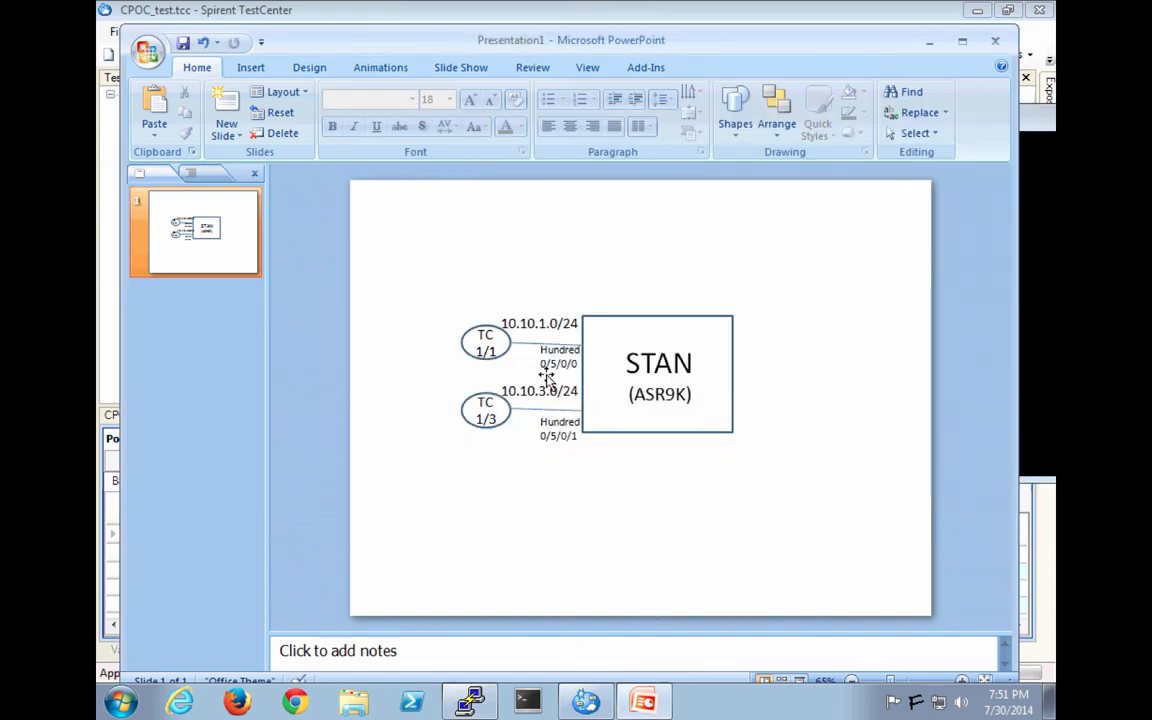
left_click(584, 702)
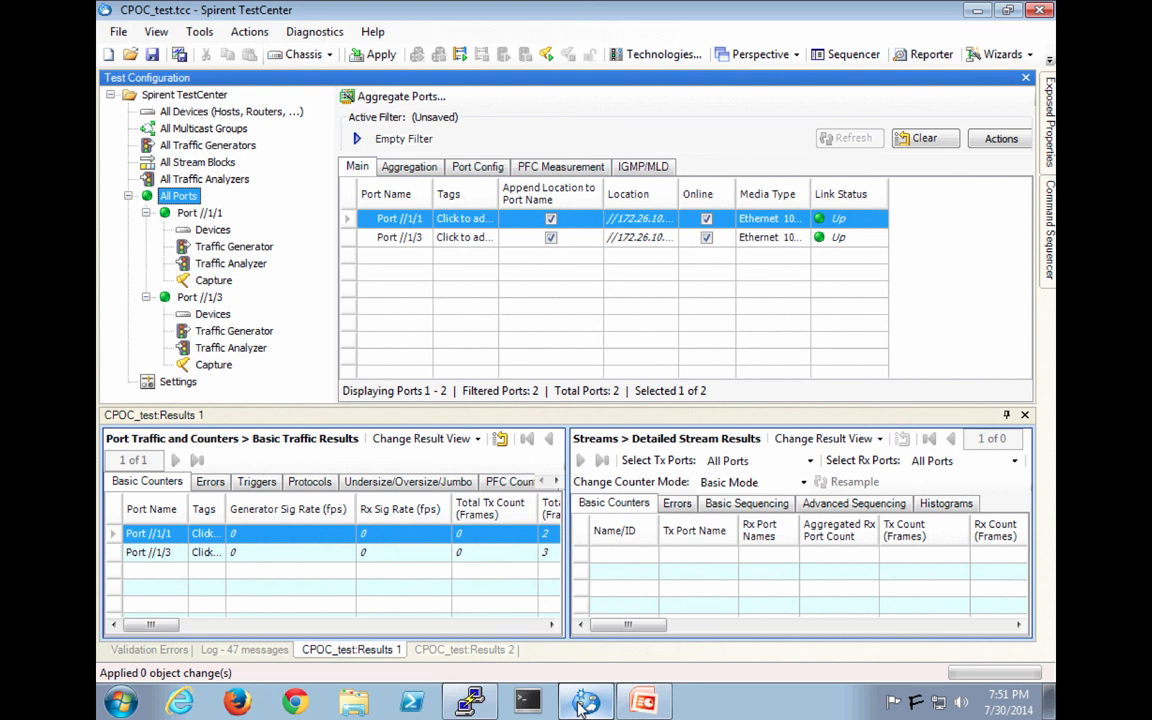
left_click(146, 213)
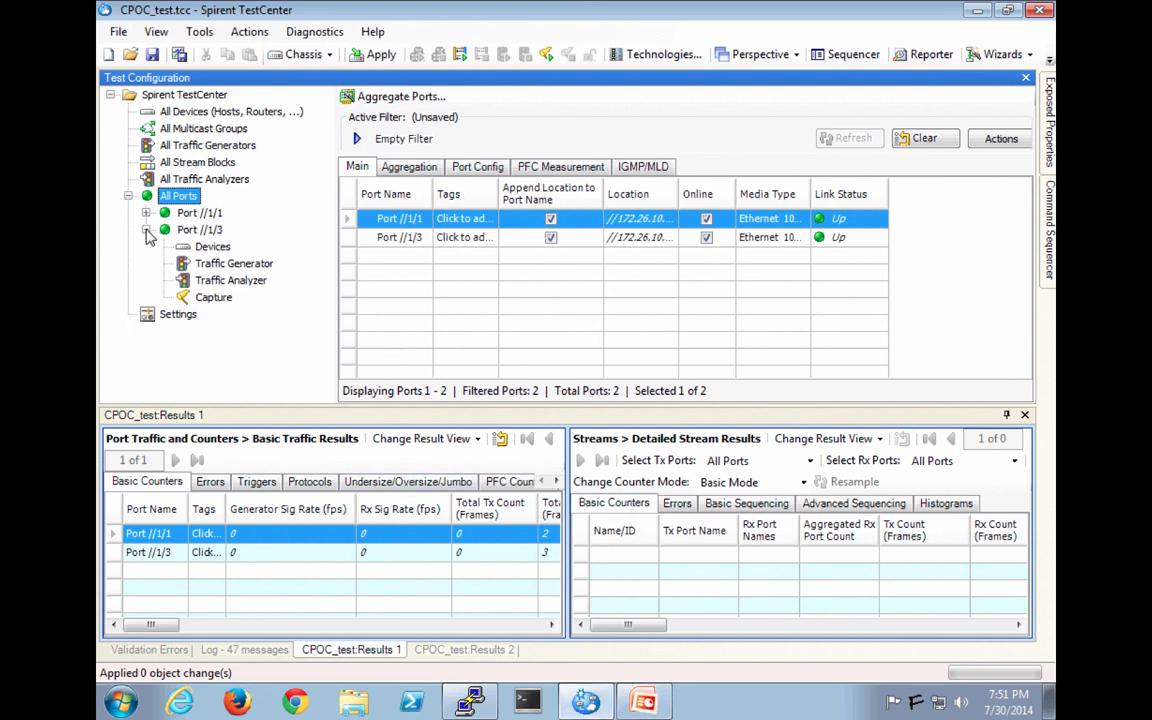
left_click(146, 230)
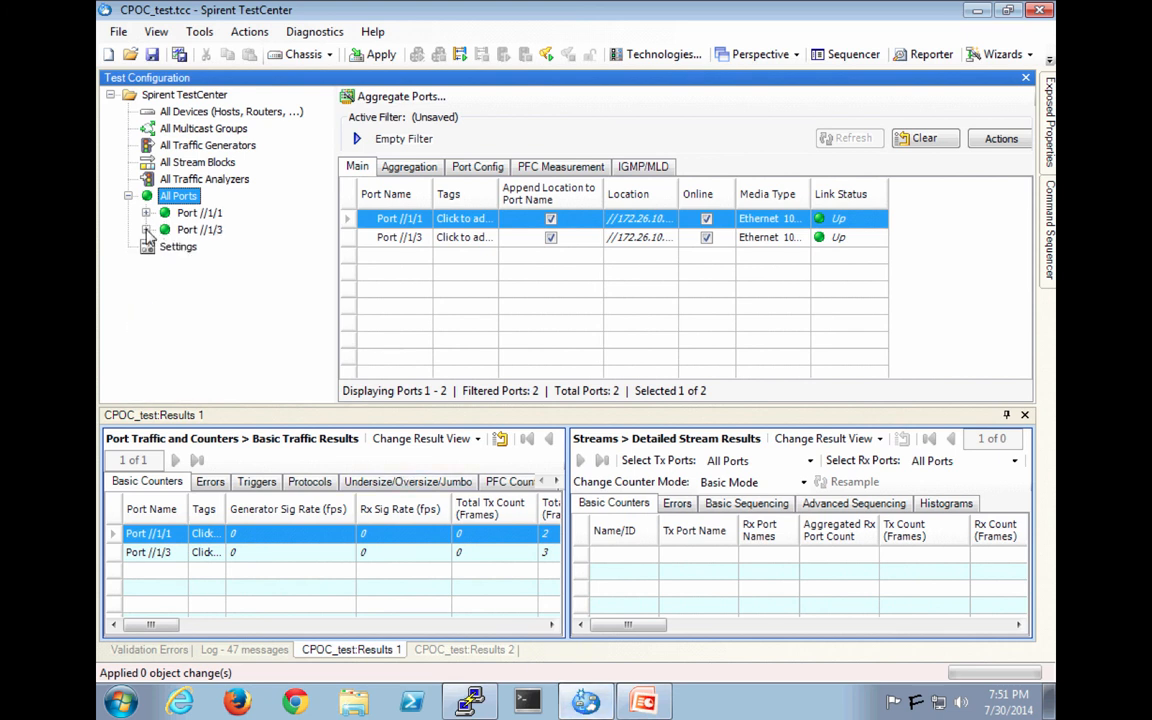
Step: Check the 40/100 Gig general settings of Port //1/1 and expand both Port //1/1 and Port //1/3
left_click(209, 216)
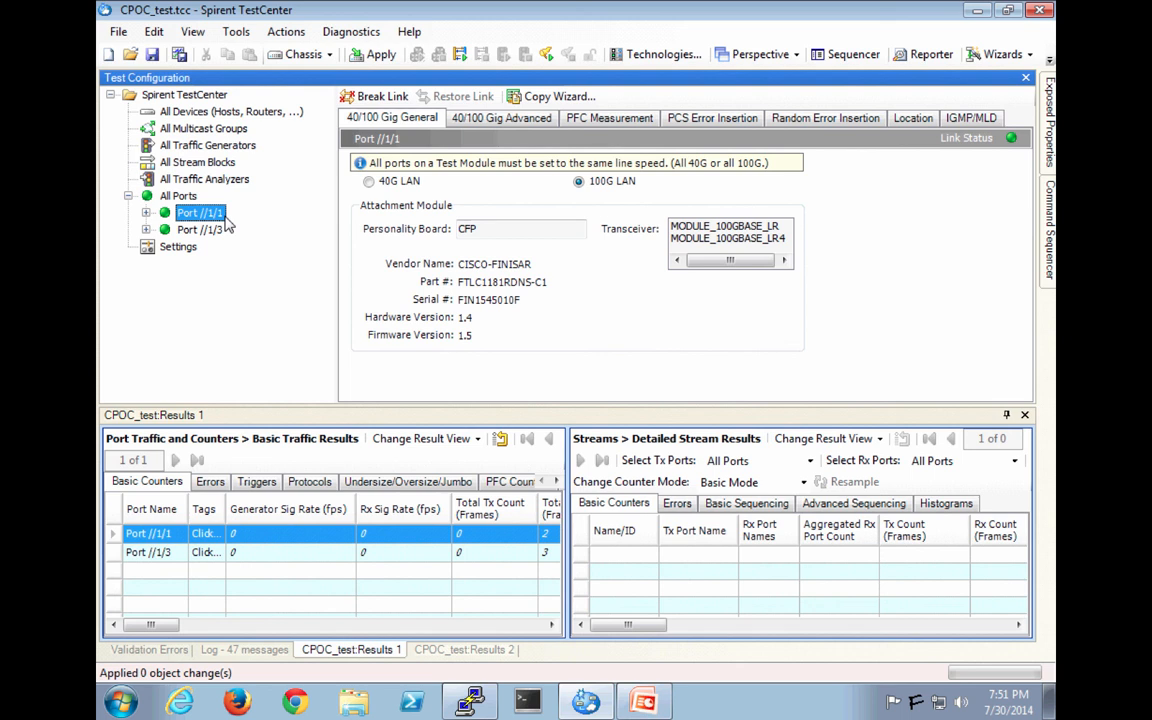
double_click(466, 229)
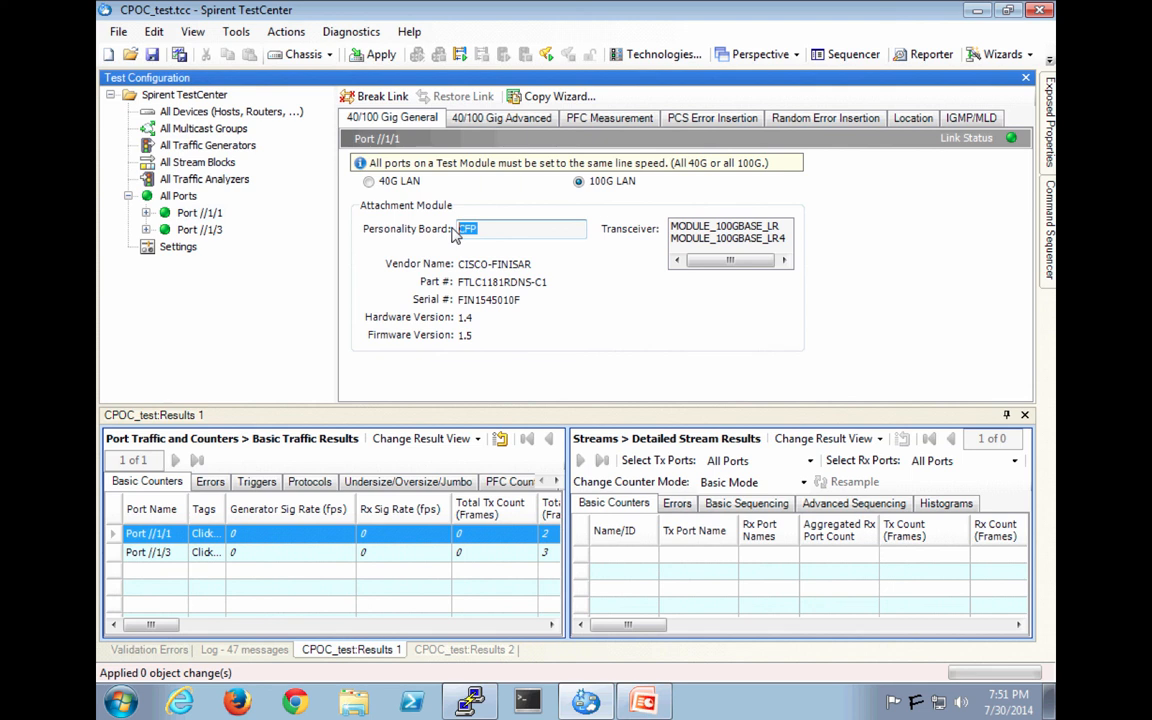
left_click(146, 213)
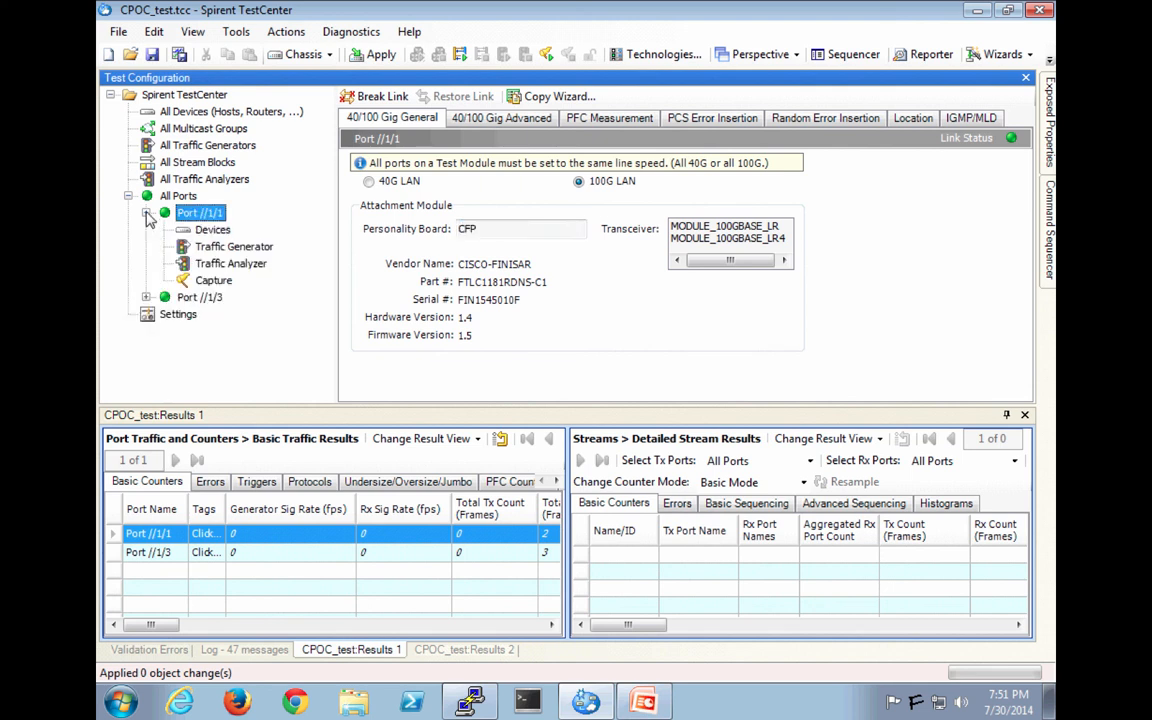
left_click(146, 297)
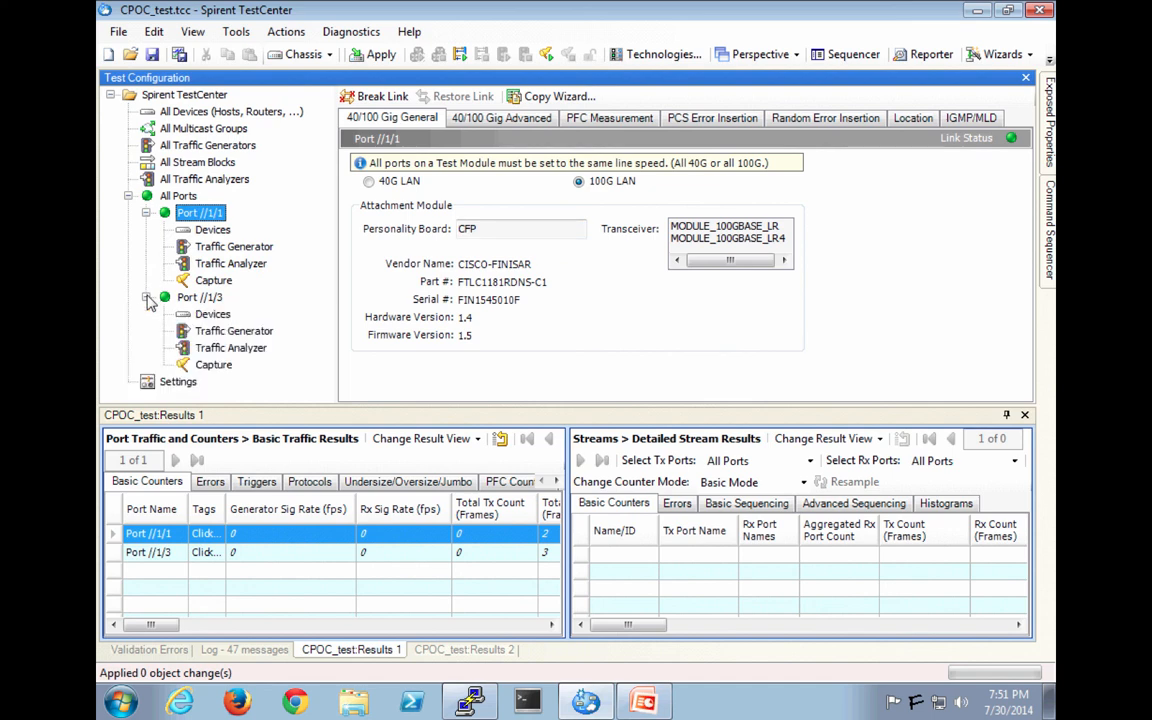
left_click(213, 230)
left_click(363, 97)
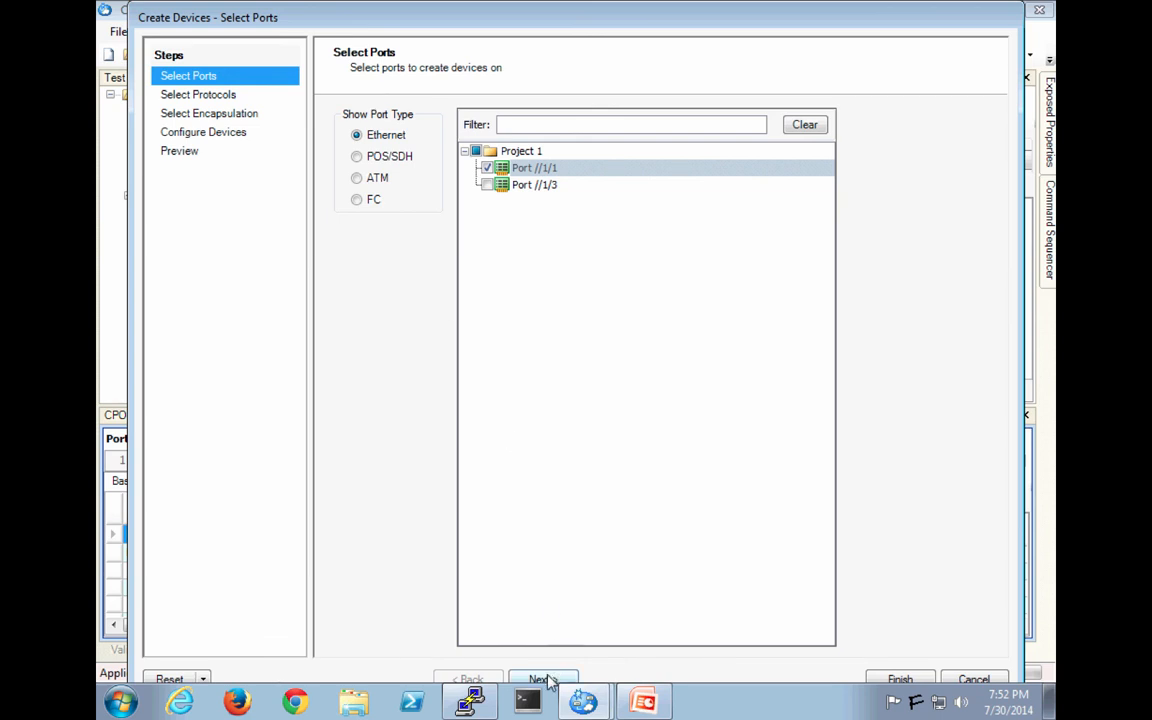
left_click(540, 680)
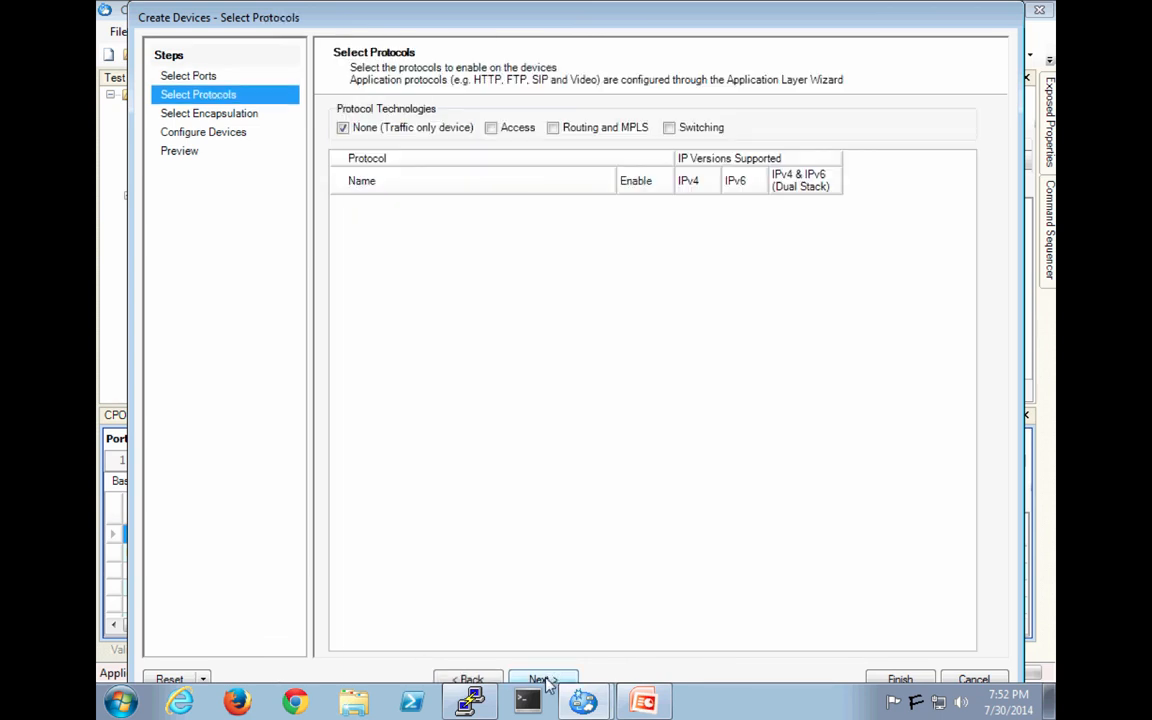
left_click(540, 680)
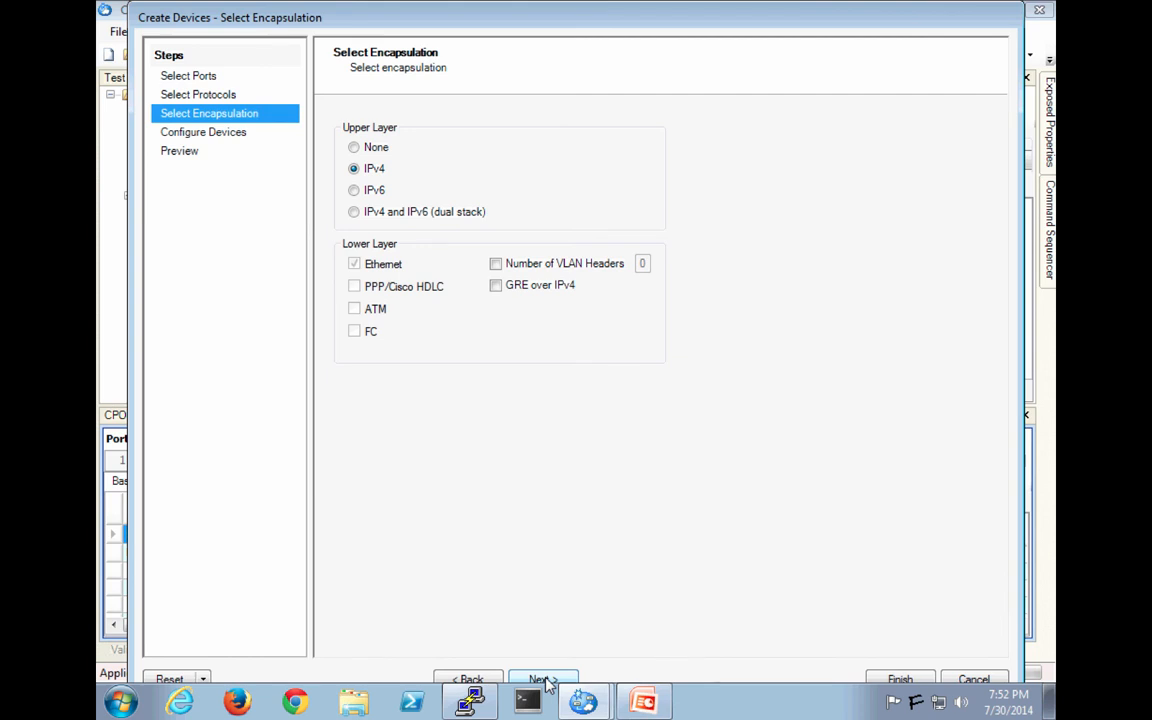
left_click(472, 680)
left_click(472, 680)
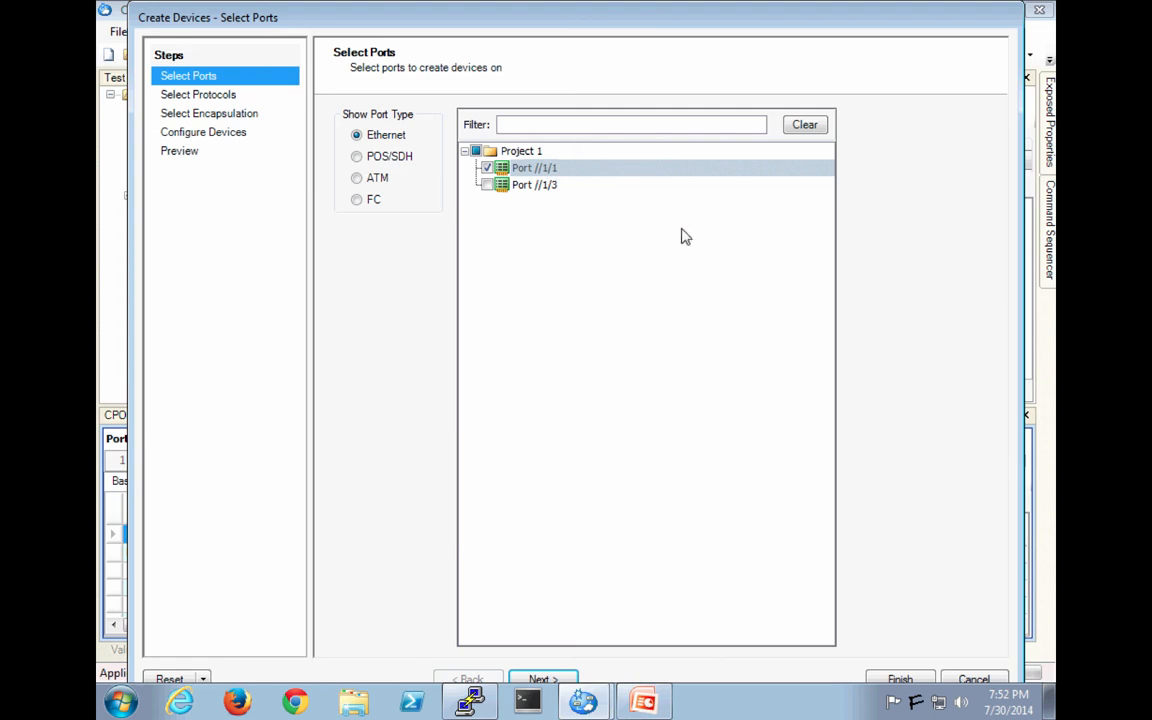
left_click(975, 680)
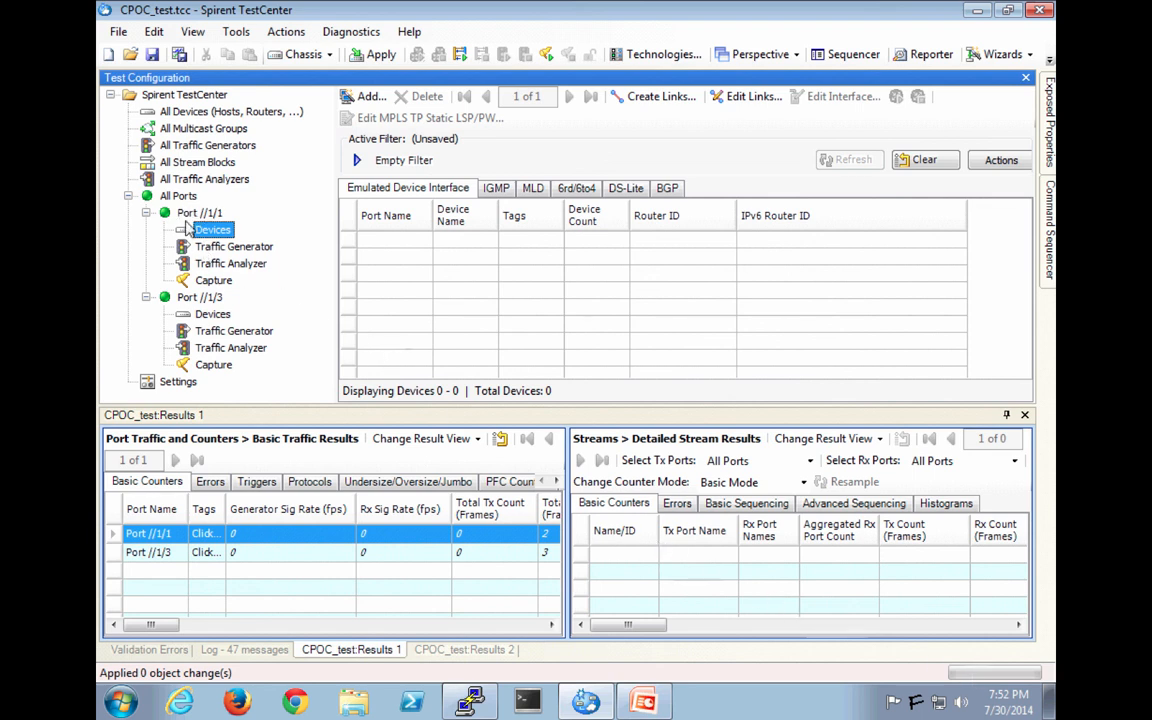
Step: Switch to the PuTTY router session, enter configuration mode, and commit a shutdown of interface hundredGigE 0/5/0/0
left_click(470, 702)
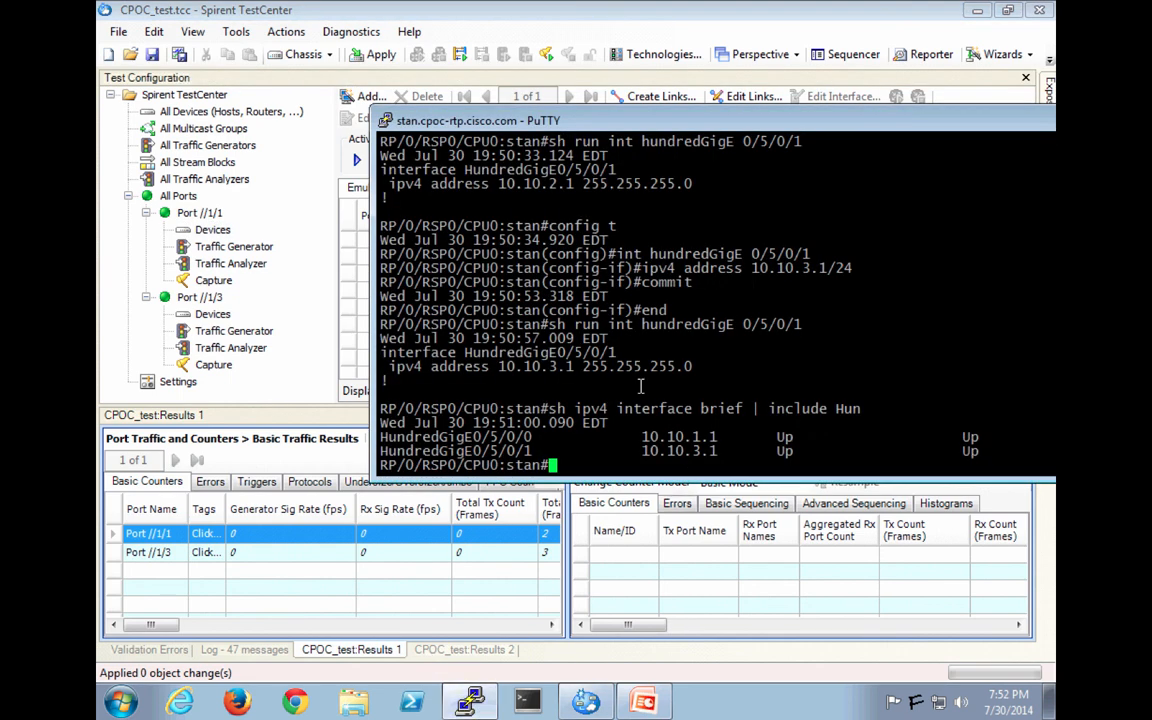
type("config t")
key("Return")
type("int h")
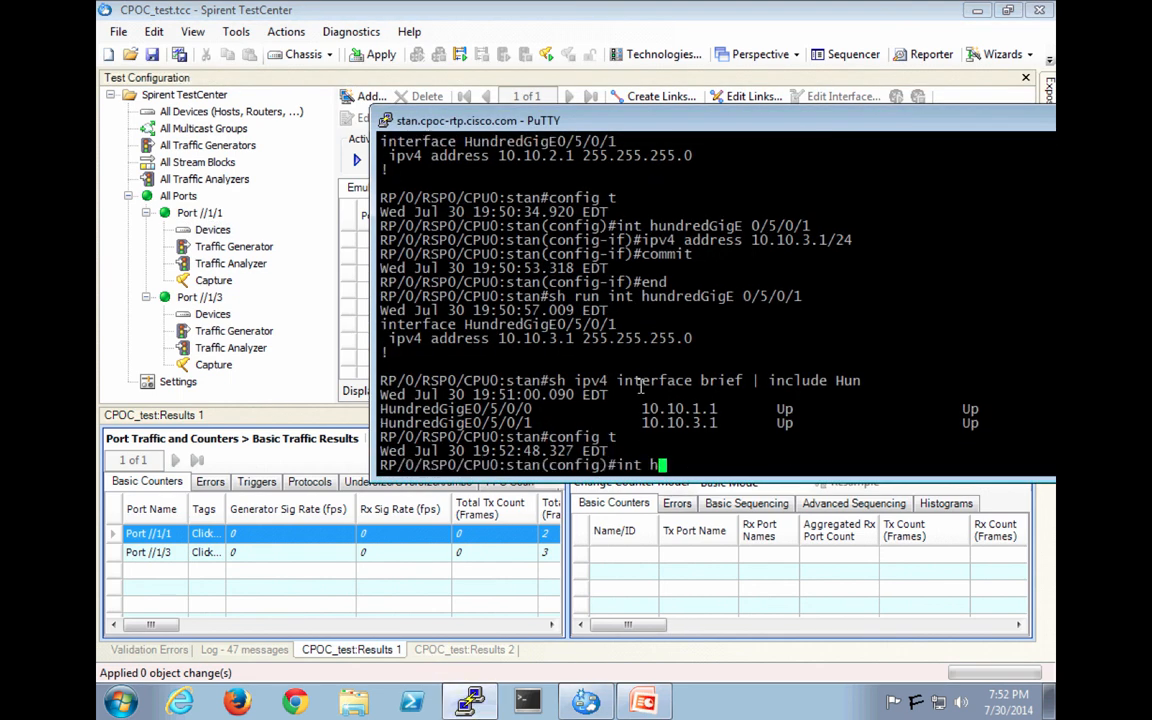
key("Tab")
type("0/5/0/0")
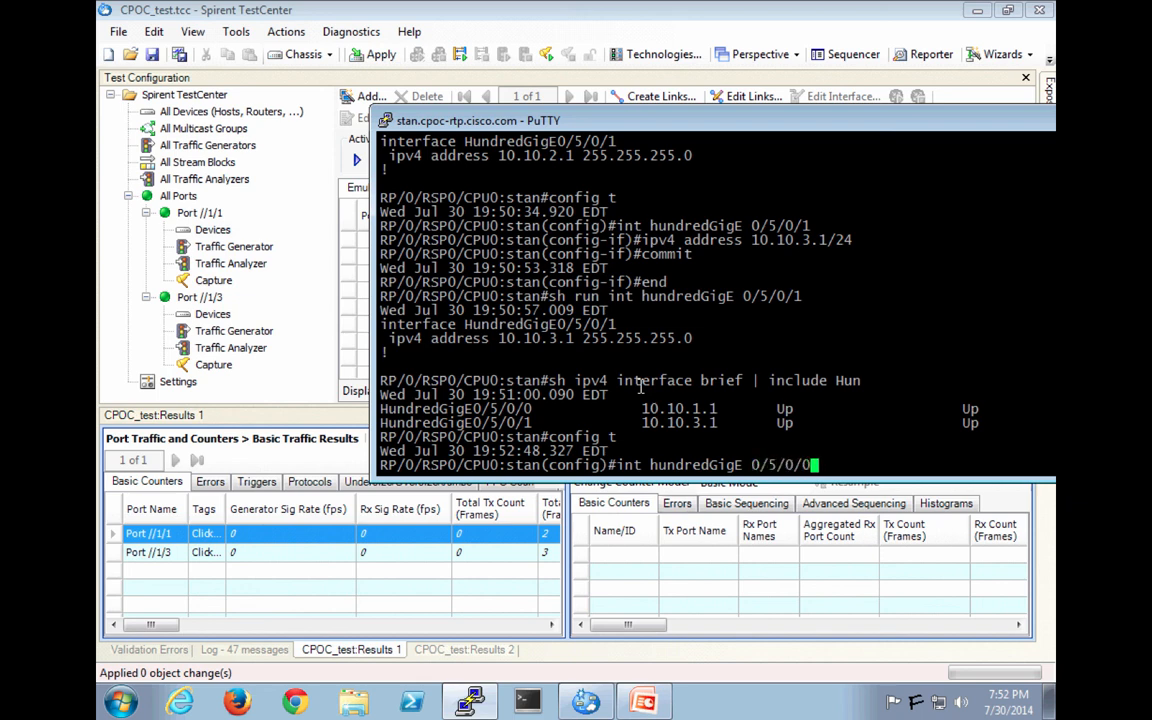
key("Return")
type("shut")
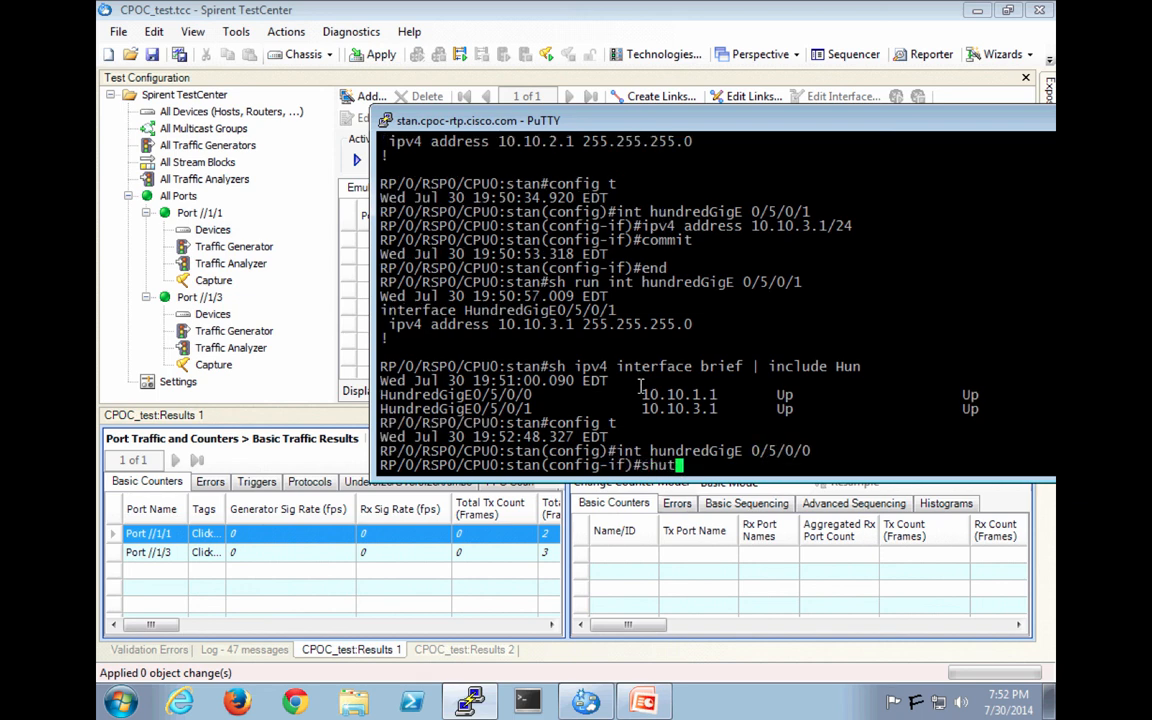
key("Return")
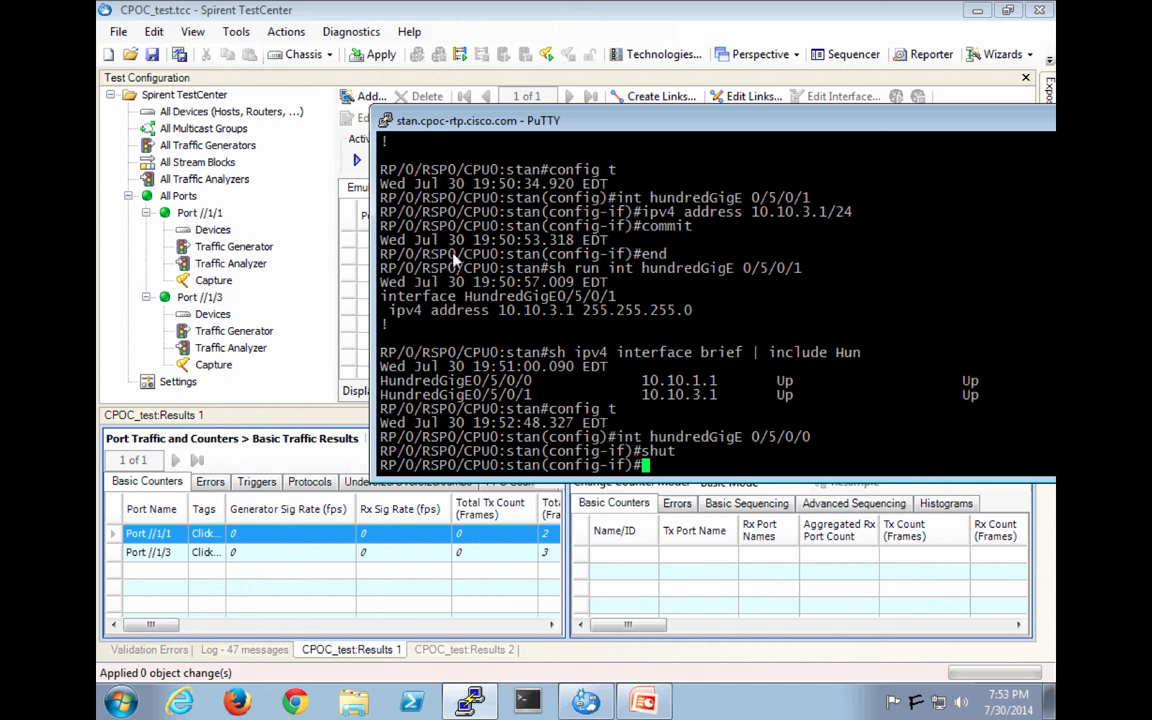
type("commit")
key("Return")
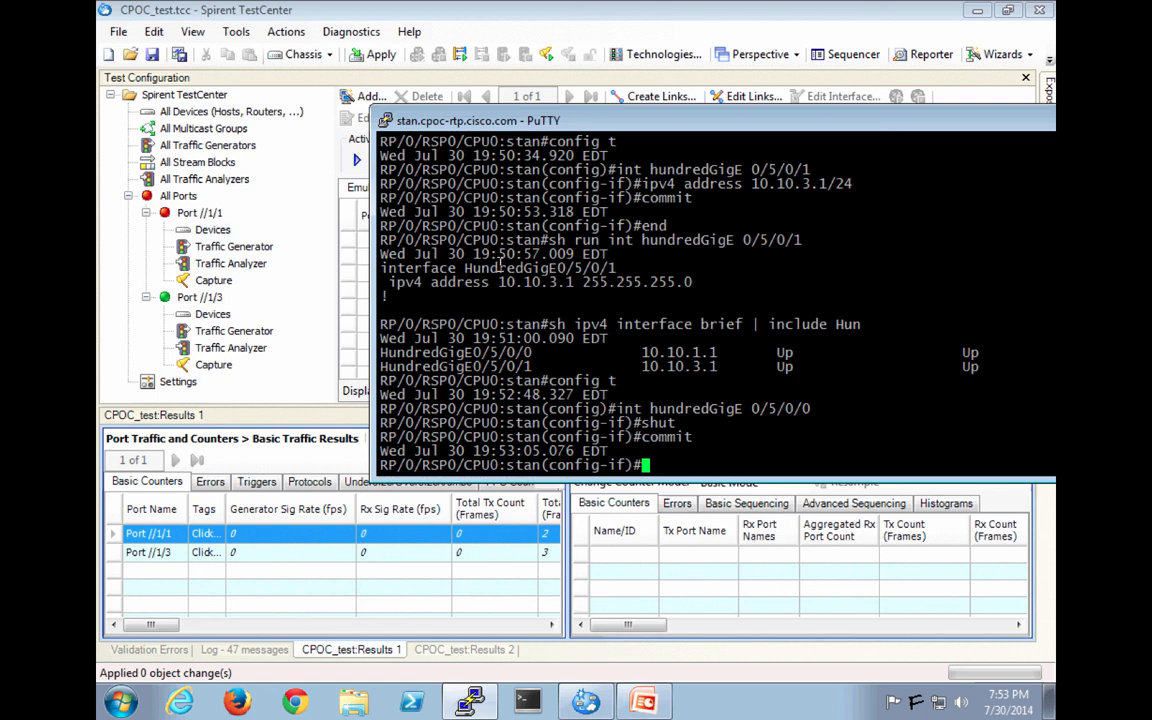
Step: Give interface hundredGigE 0/5/0/0 the description "to TC 1/1" and enter no shut to re-enable it
type("descrip")
key("Tab")
type("to Spiren")
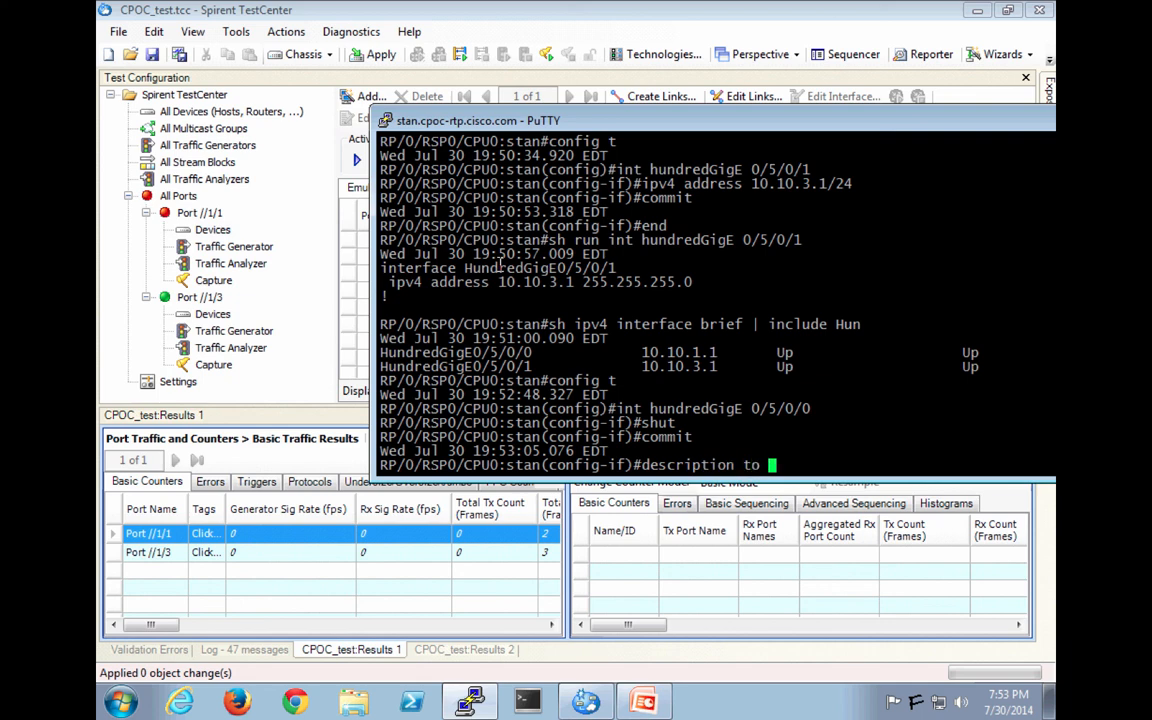
key("BackSpace")
key("BackSpace")
key("BackSpace")
key("BackSpace")
key("BackSpace")
key("BackSpace")
type("TC 1/1")
key("Return")
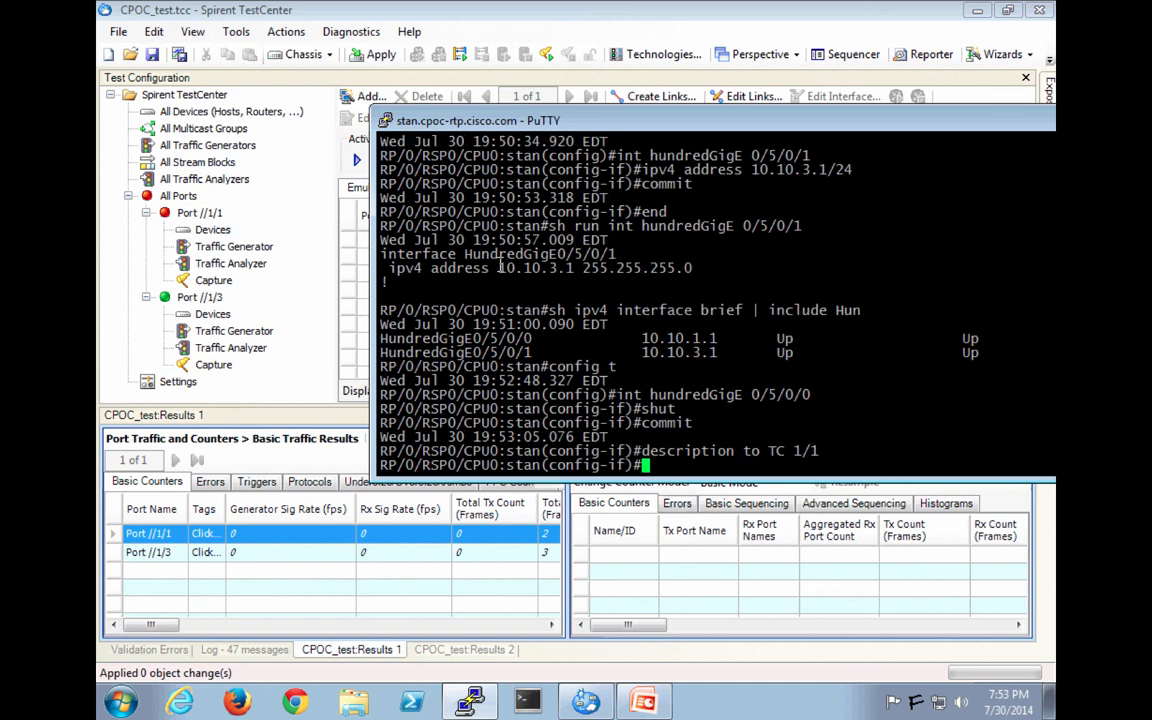
type("no shut")
key("Return")
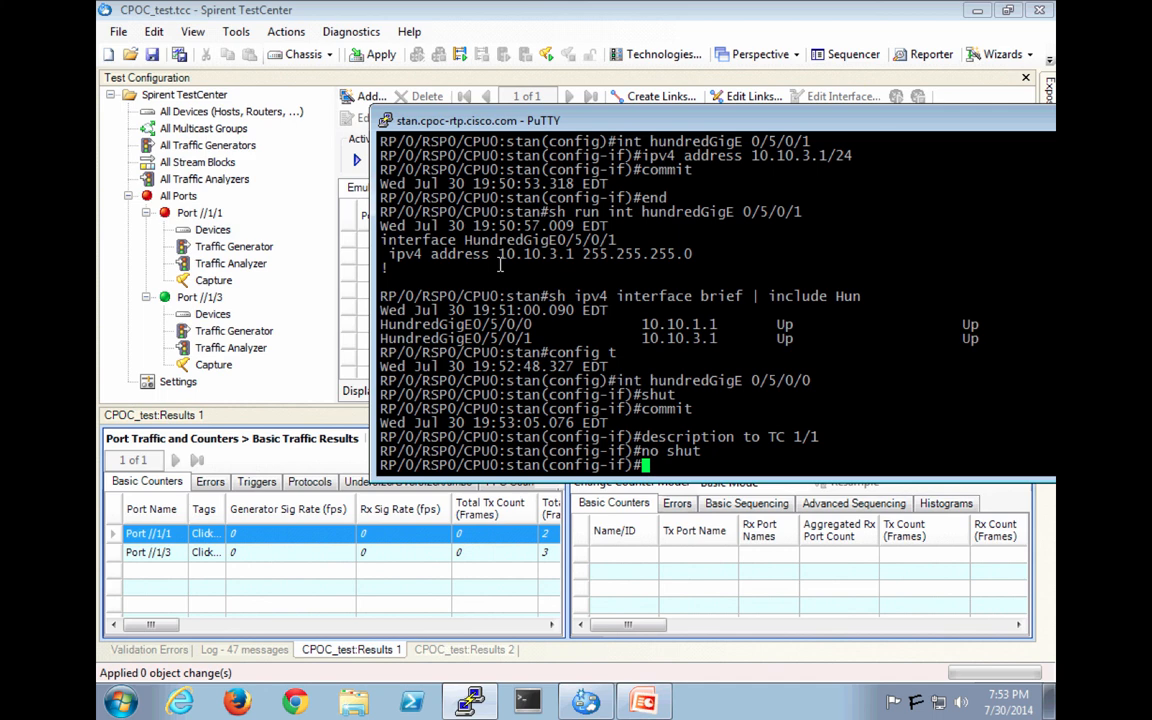
Step: Shut down interface hundredGigE 0/5/0/1 and commit the pending configuration changes
key("Up")
key("Up")
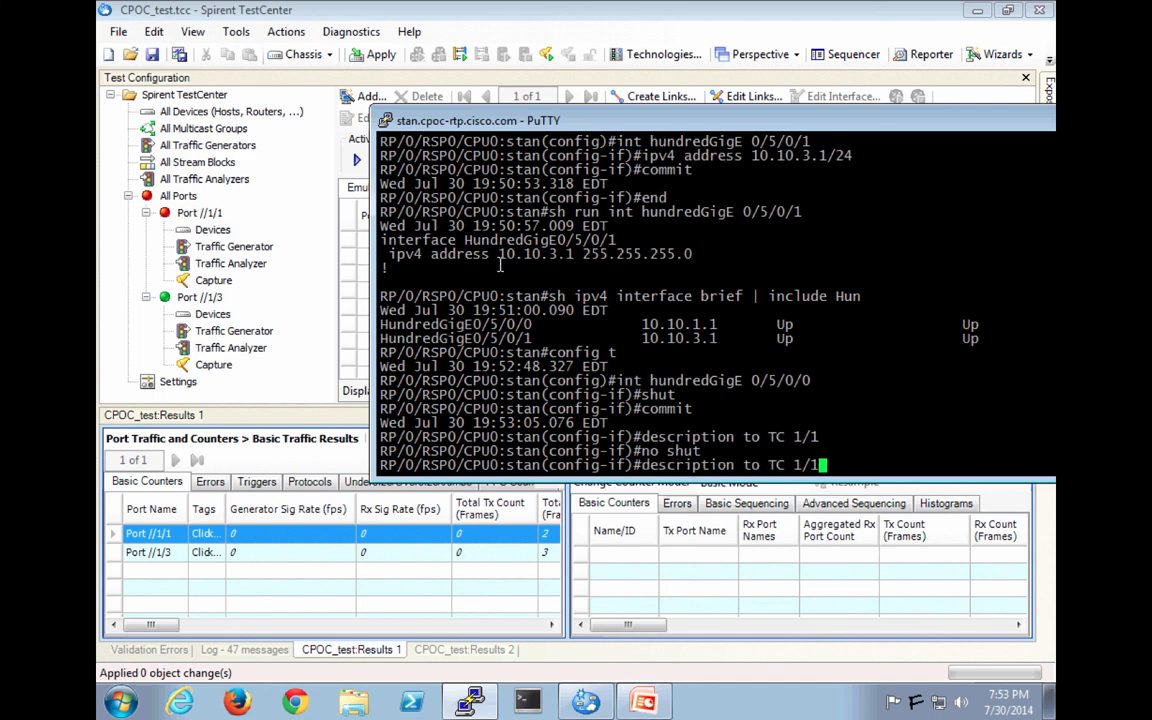
key("Up")
key("Up")
key("Up")
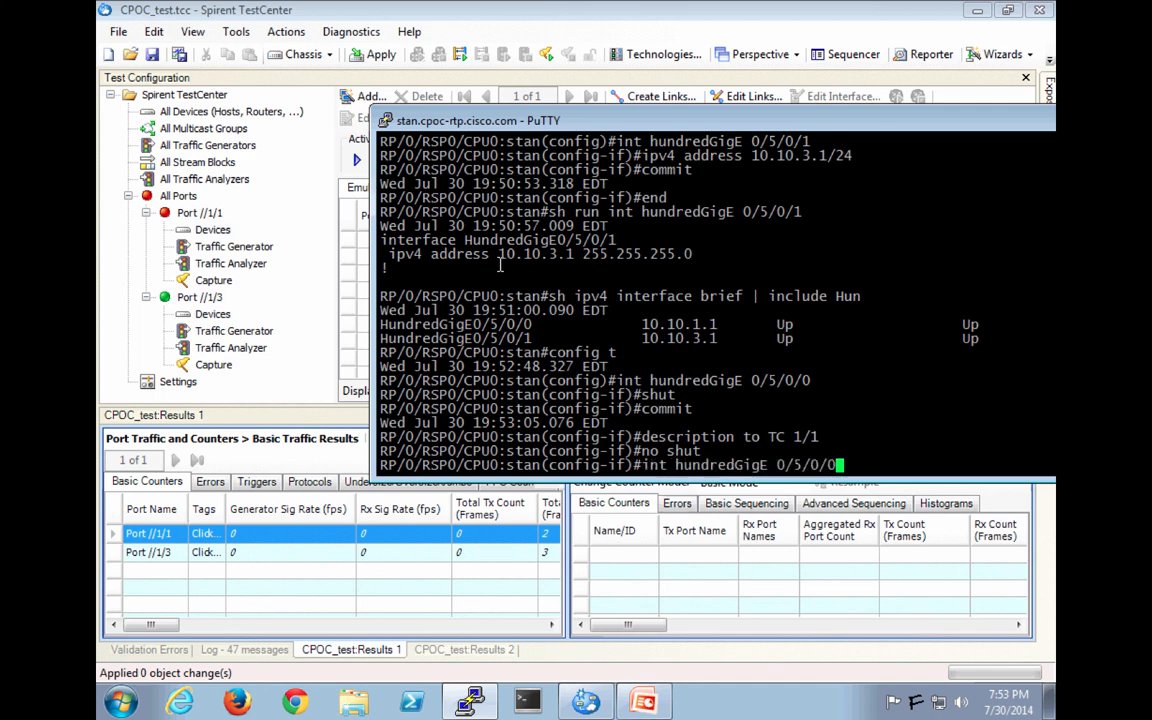
key("BackSpace")
type("1")
key("Return")
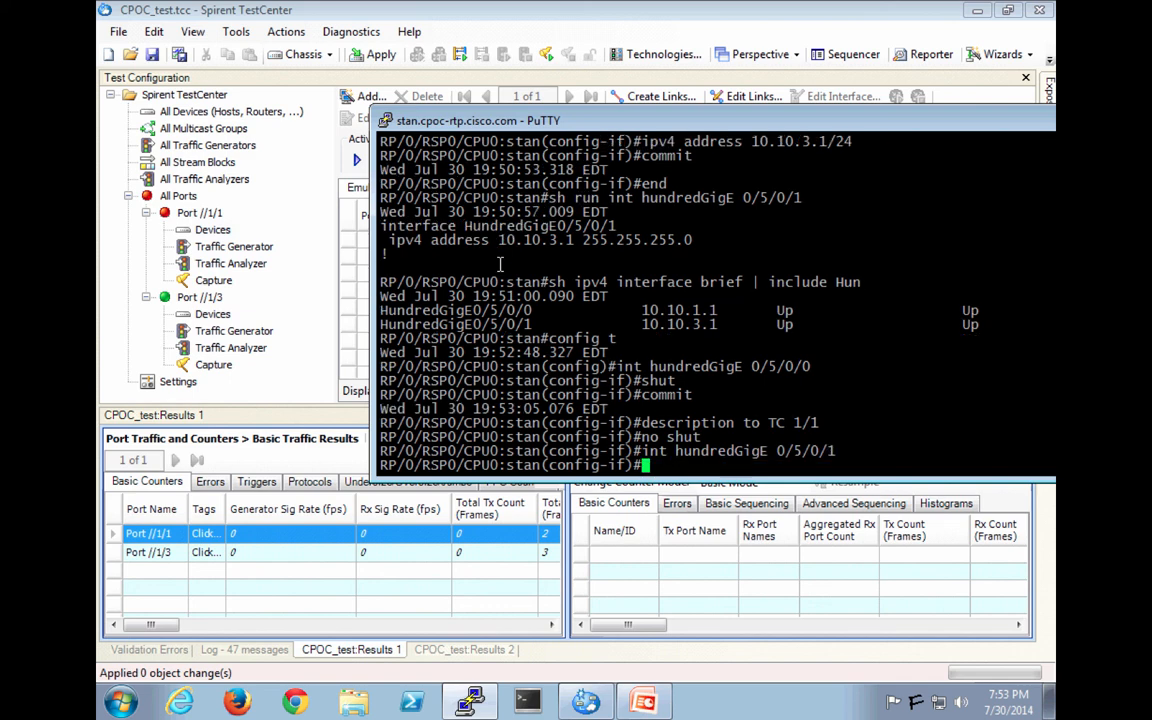
type("shut")
key("Return")
type("commit")
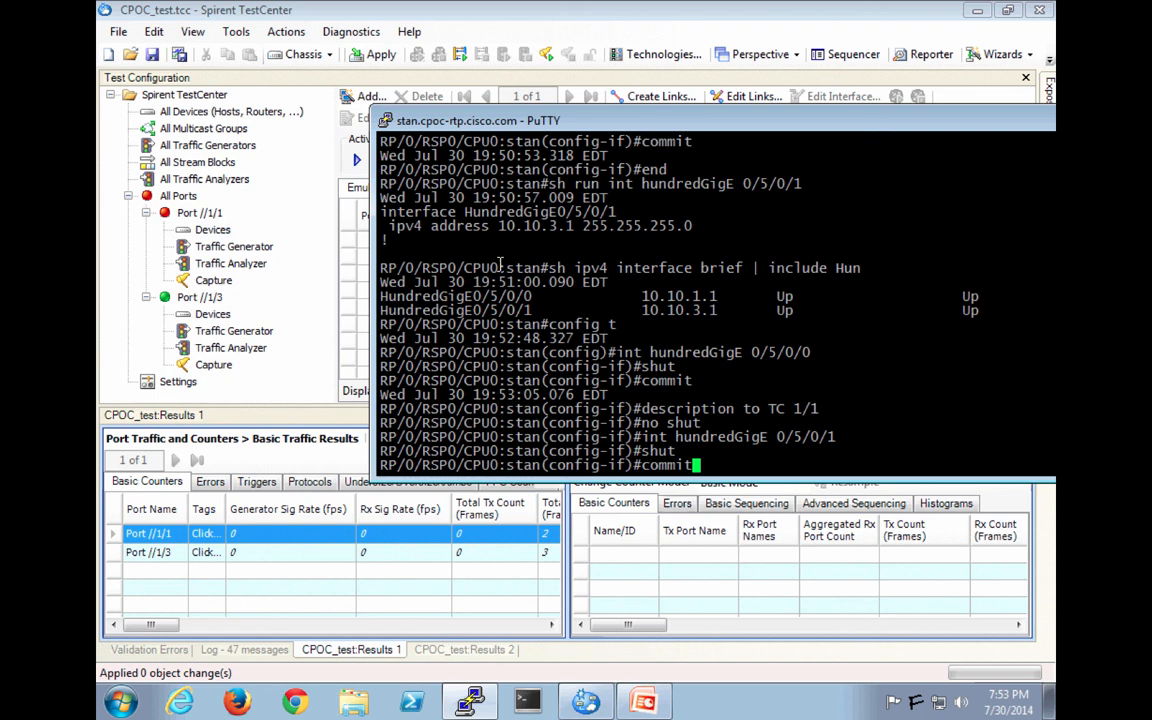
key("Return")
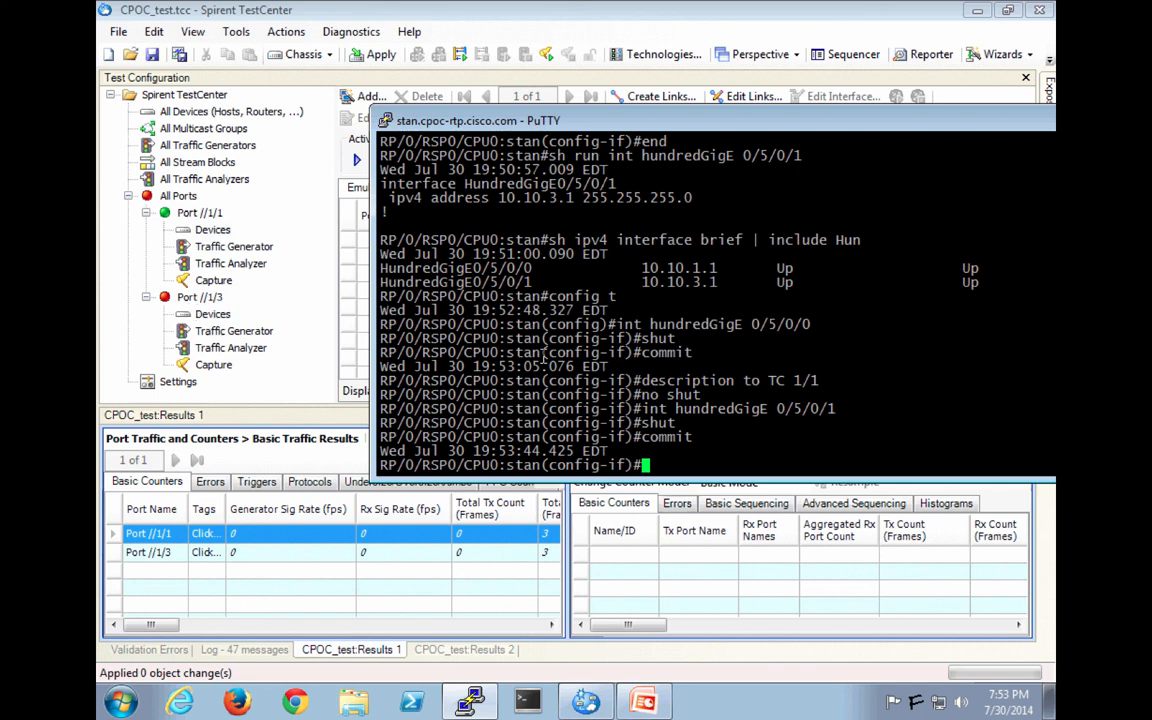
Step: Switch back to Spirent TestCenter and rename Port //1/1 as "Stan Hu 0/5/0/0", keeping its location appended
left_click(212, 230)
left_click(190, 214)
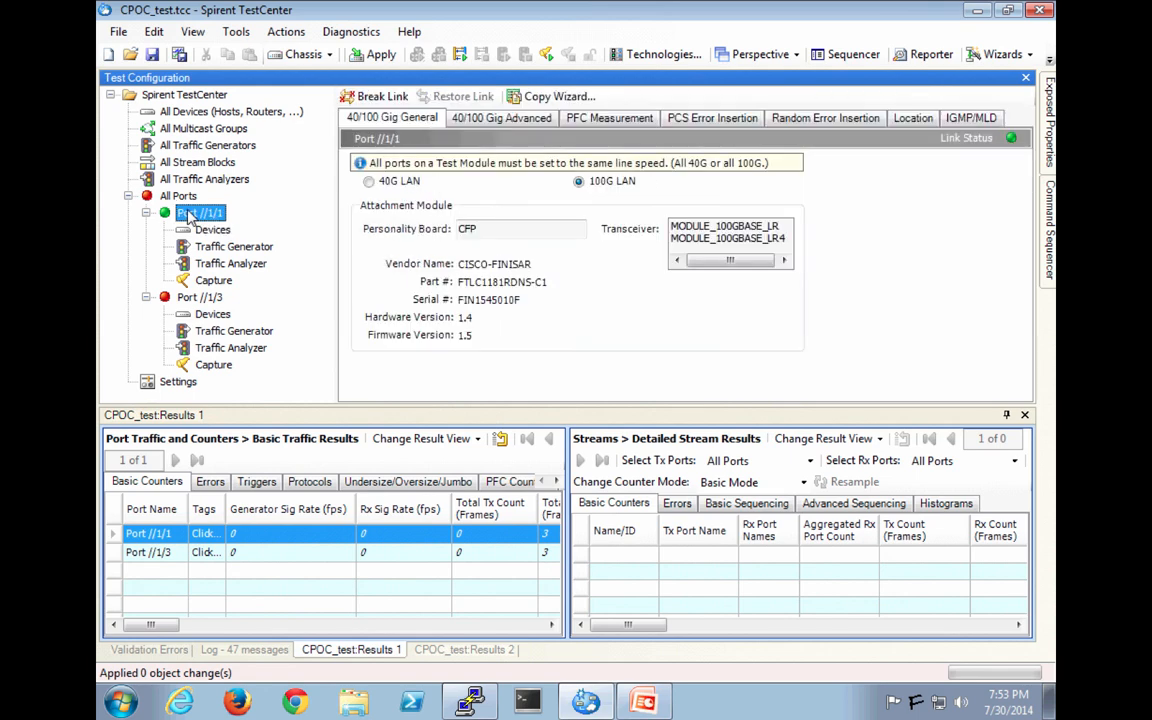
left_click(912, 120)
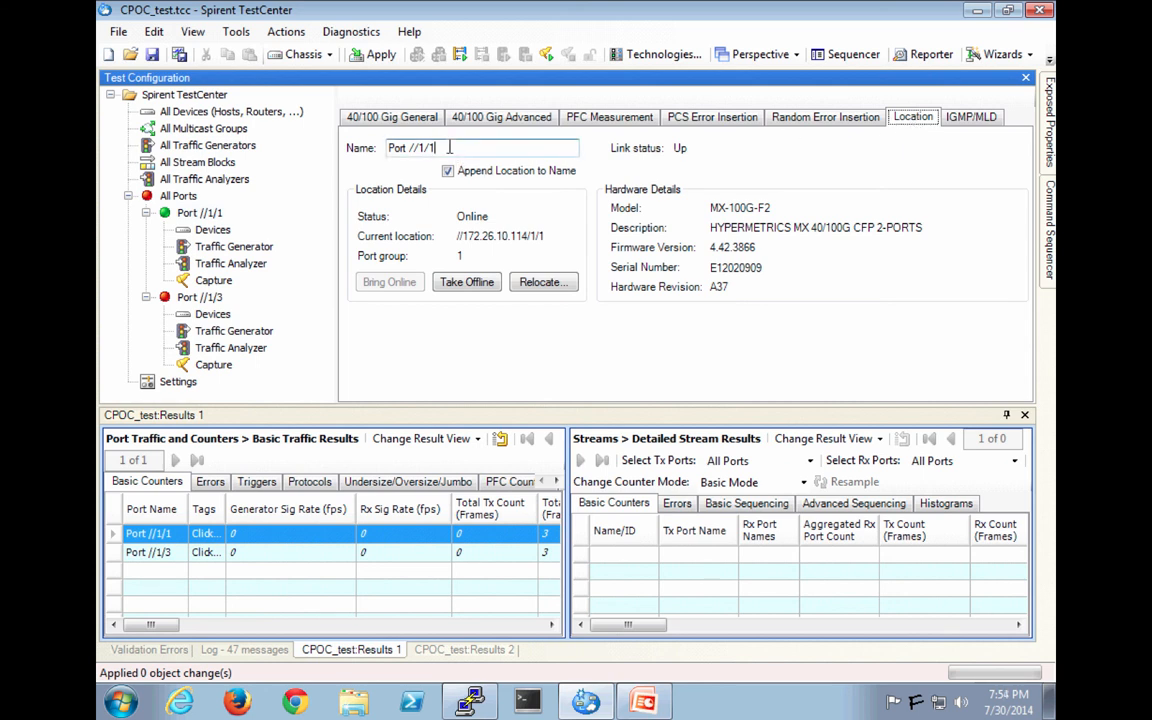
left_click_drag(440, 148, 340, 146)
type("Stan")
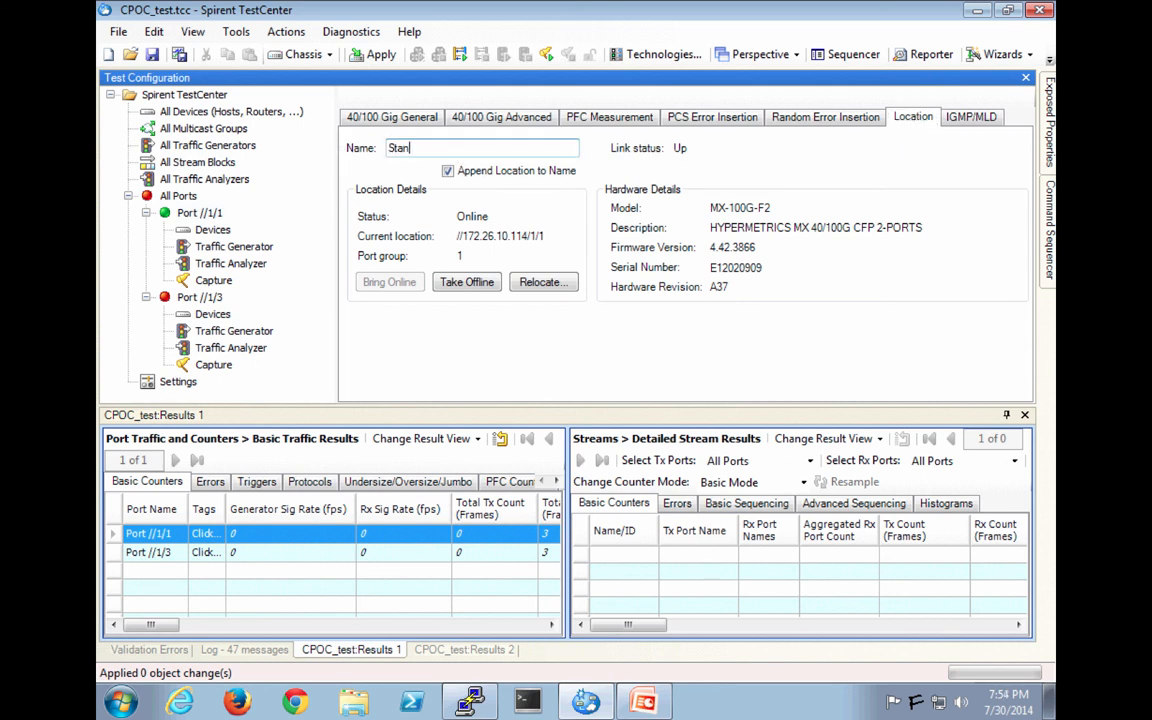
type(" Hu 0/5/0/0")
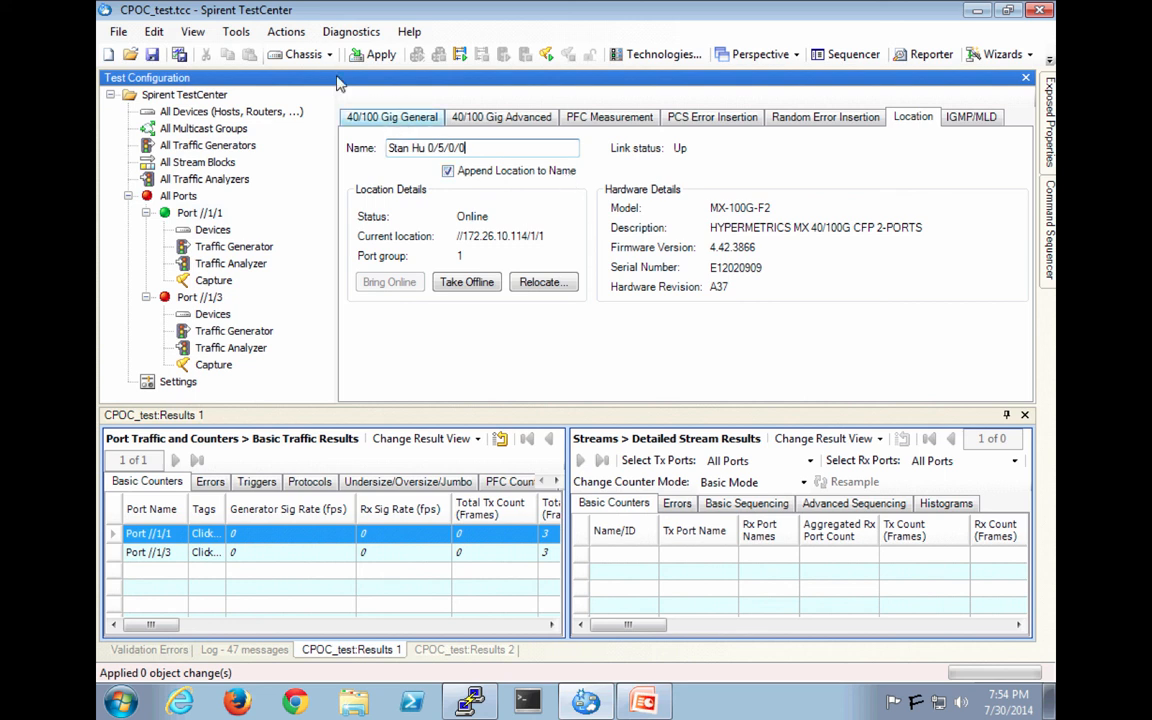
left_click(211, 231)
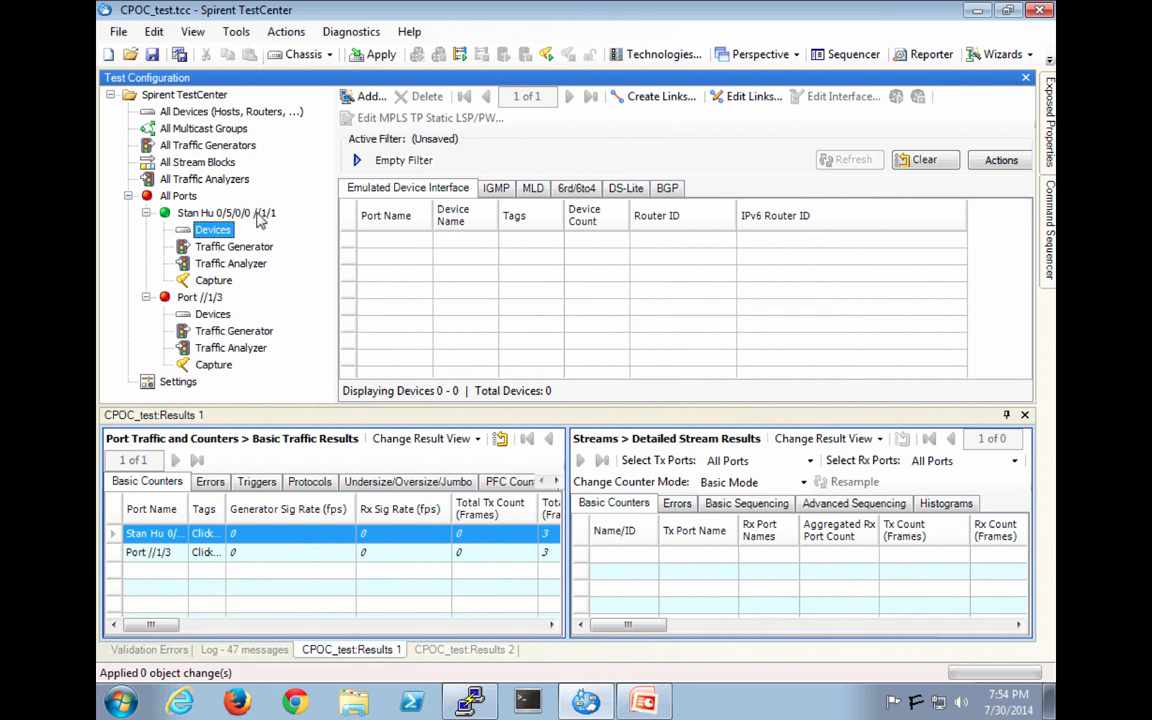
left_click(208, 298)
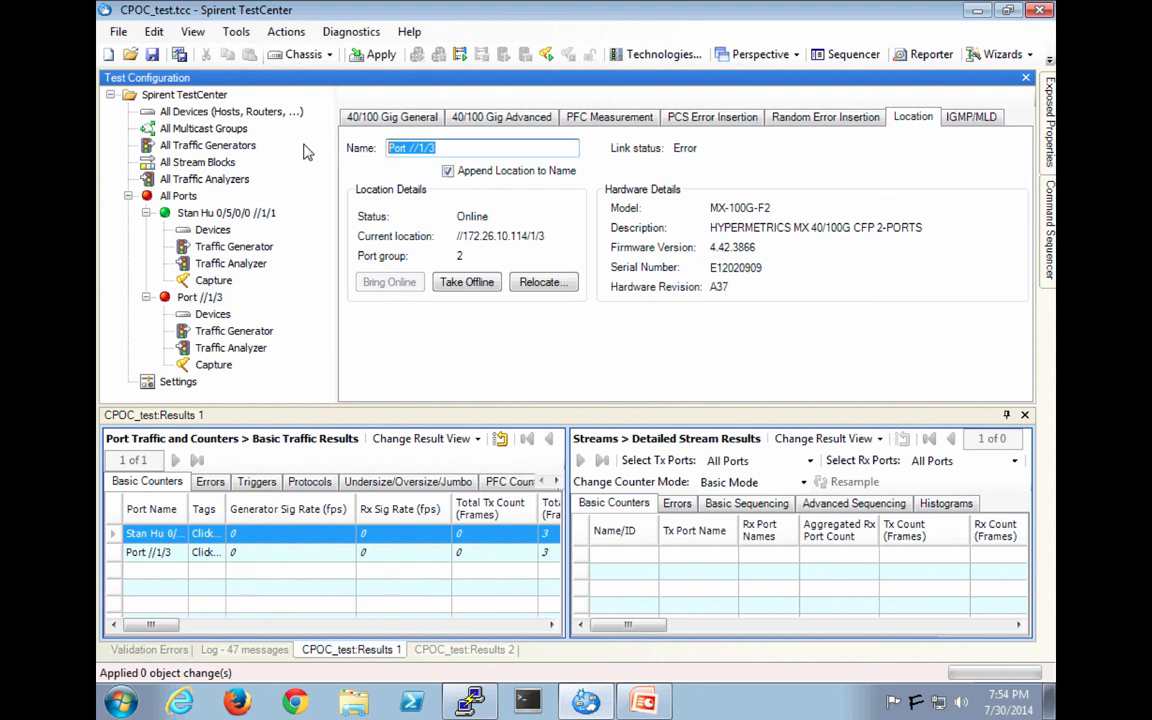
type("Stan Hu")
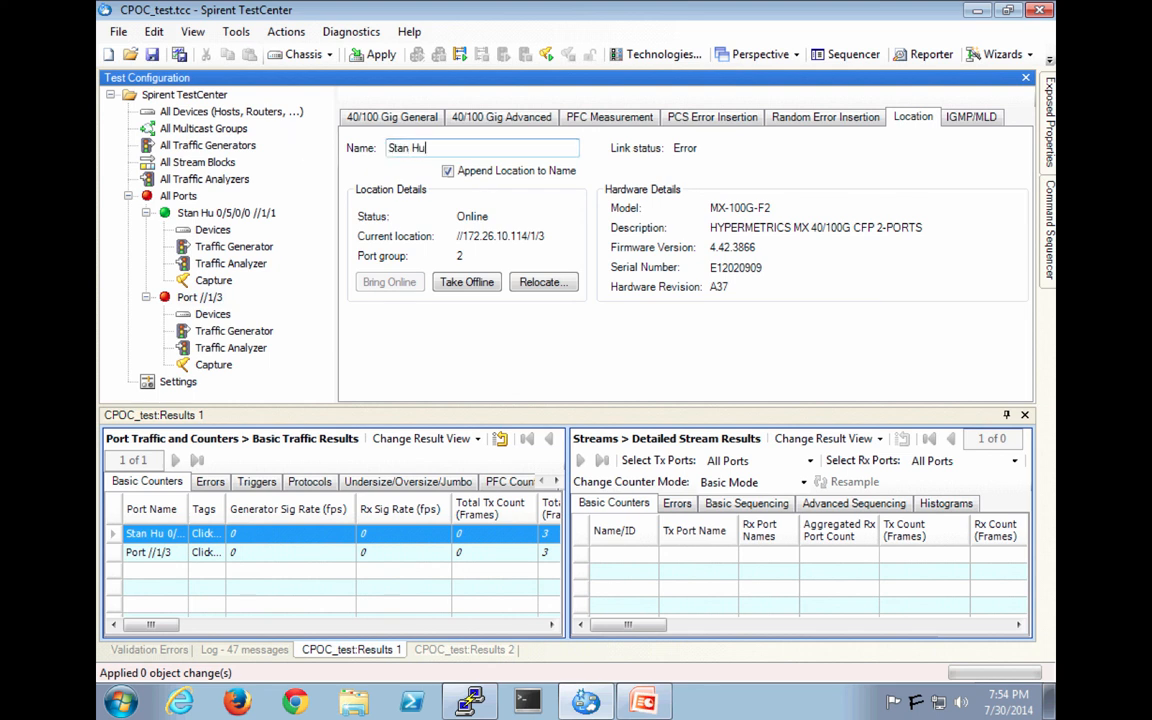
type(" 0/5/0/1")
left_click(218, 300)
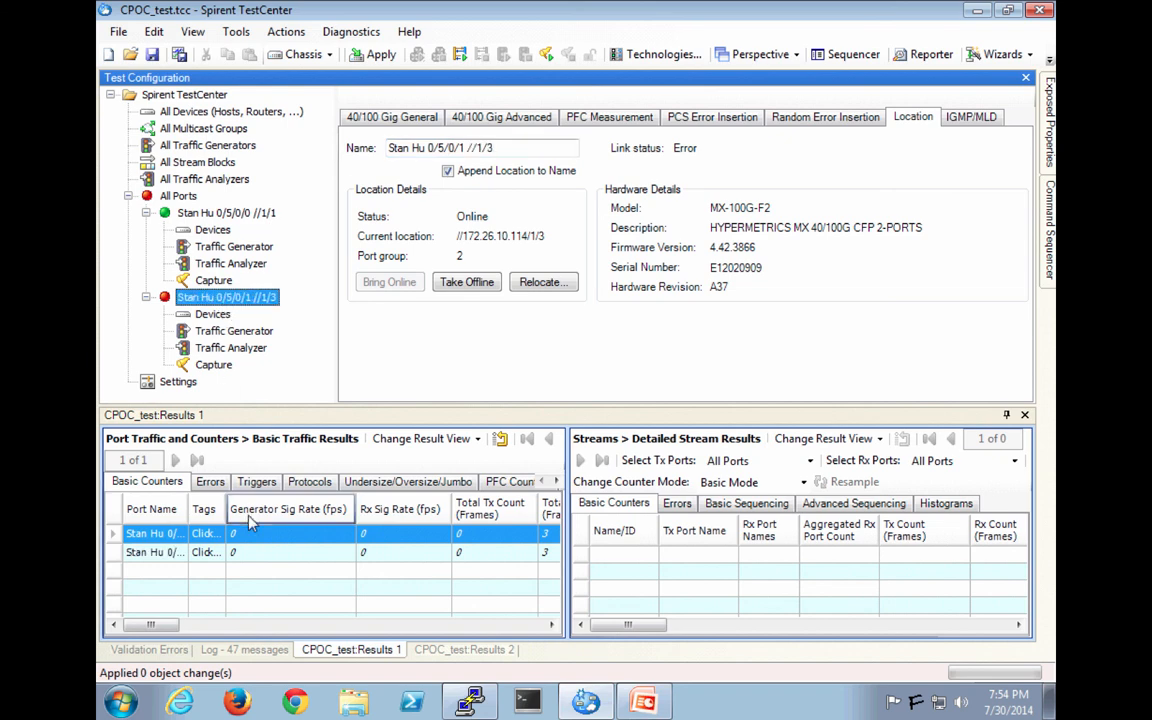
left_click(212, 314)
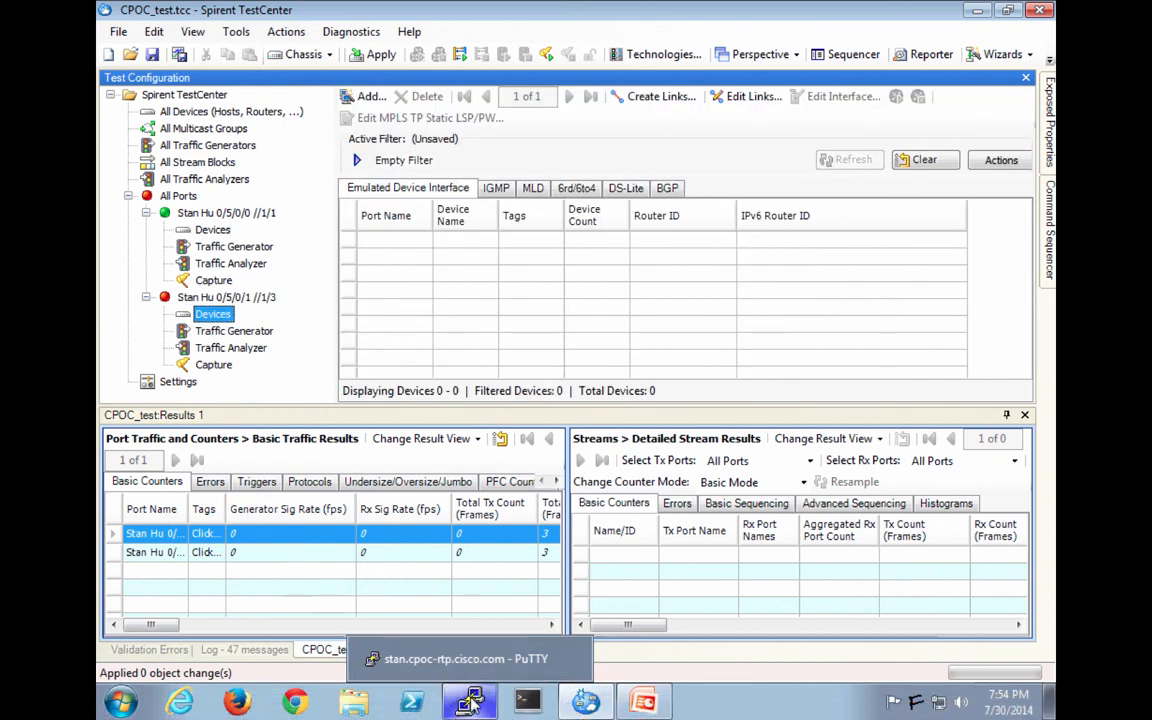
Step: Switch to the PuTTY session, re-enable interface hundredGigE 0/5/0/1 with no shut, commit the change and end configuration mode
left_click(425, 625)
type("no shut")
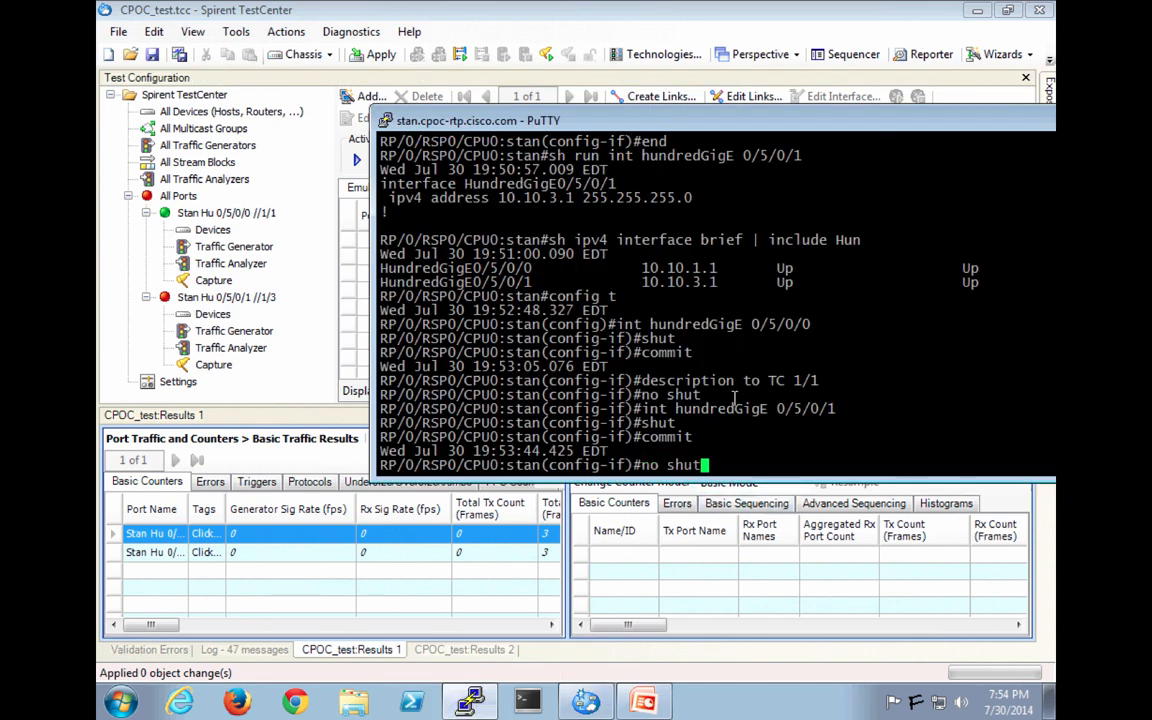
key("Return")
type("commit")
key("Return")
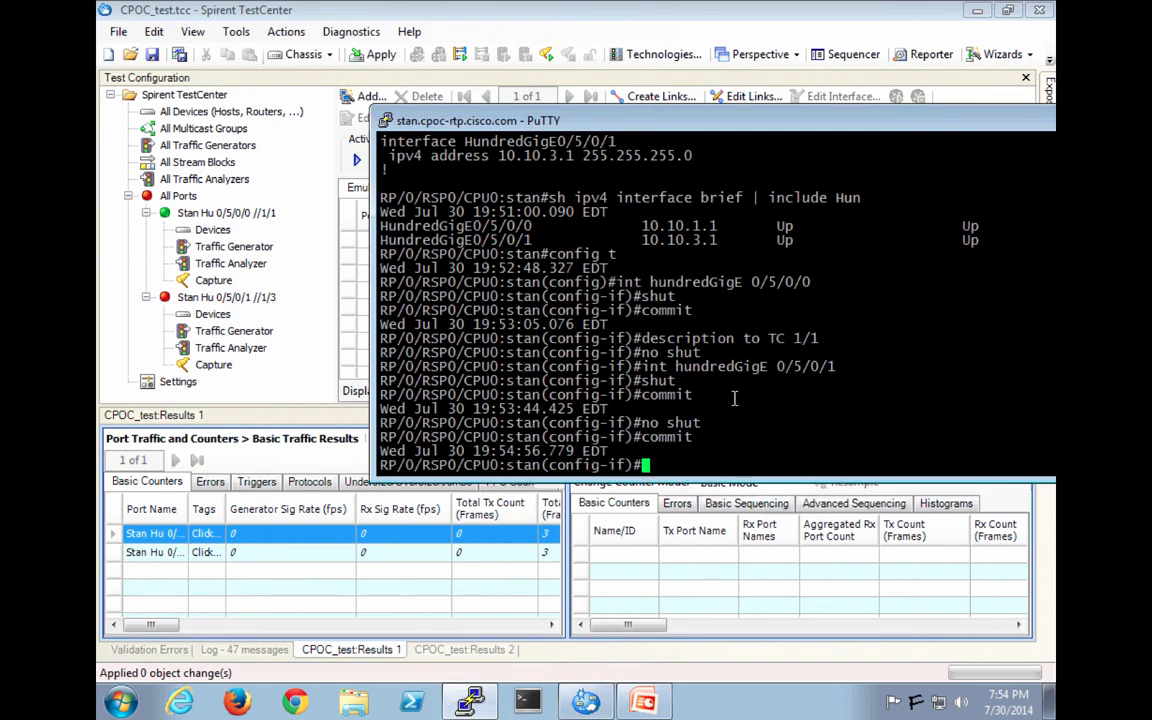
type("end")
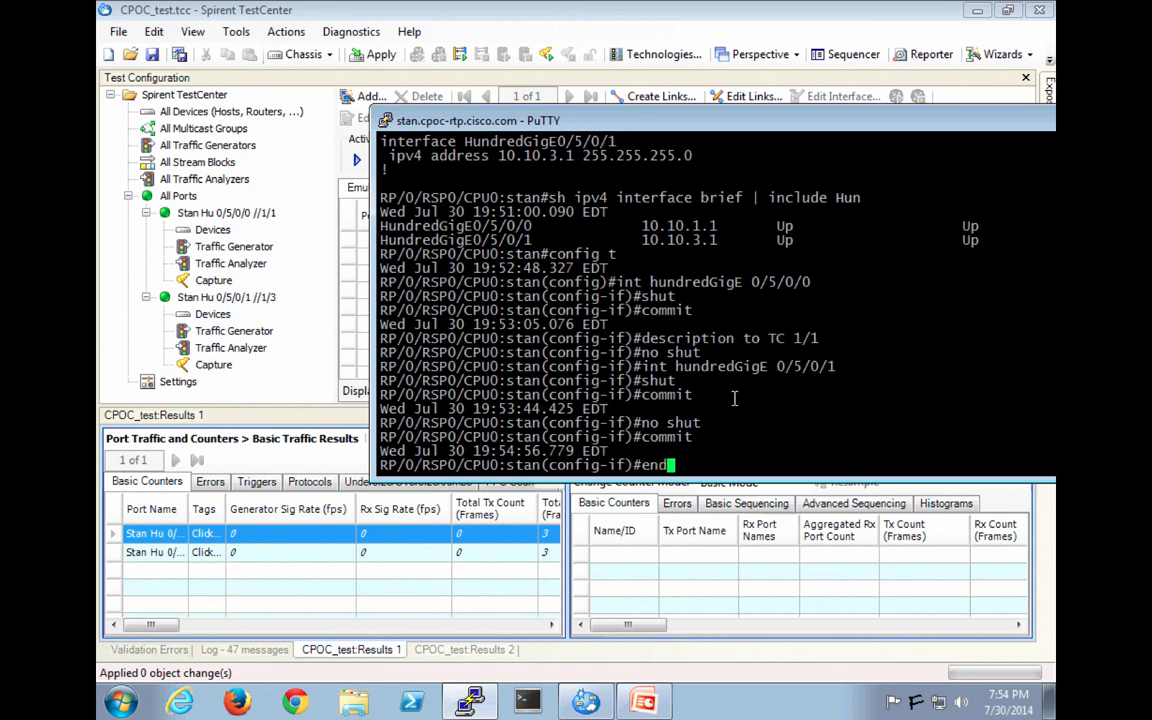
key("Return")
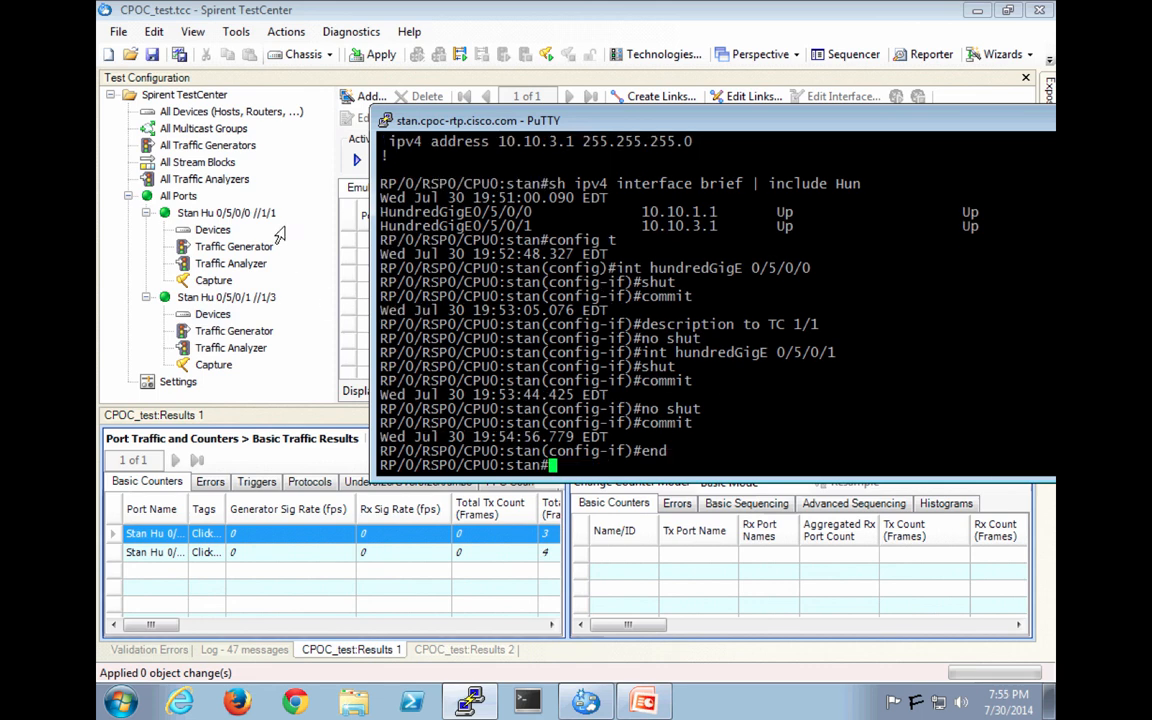
Step: Back in Spirent TestCenter, start creating a device on port Stan Hu 0/5/0/0 with IPv4 over Ethernet encapsulation, up to the device configuration
left_click(295, 228)
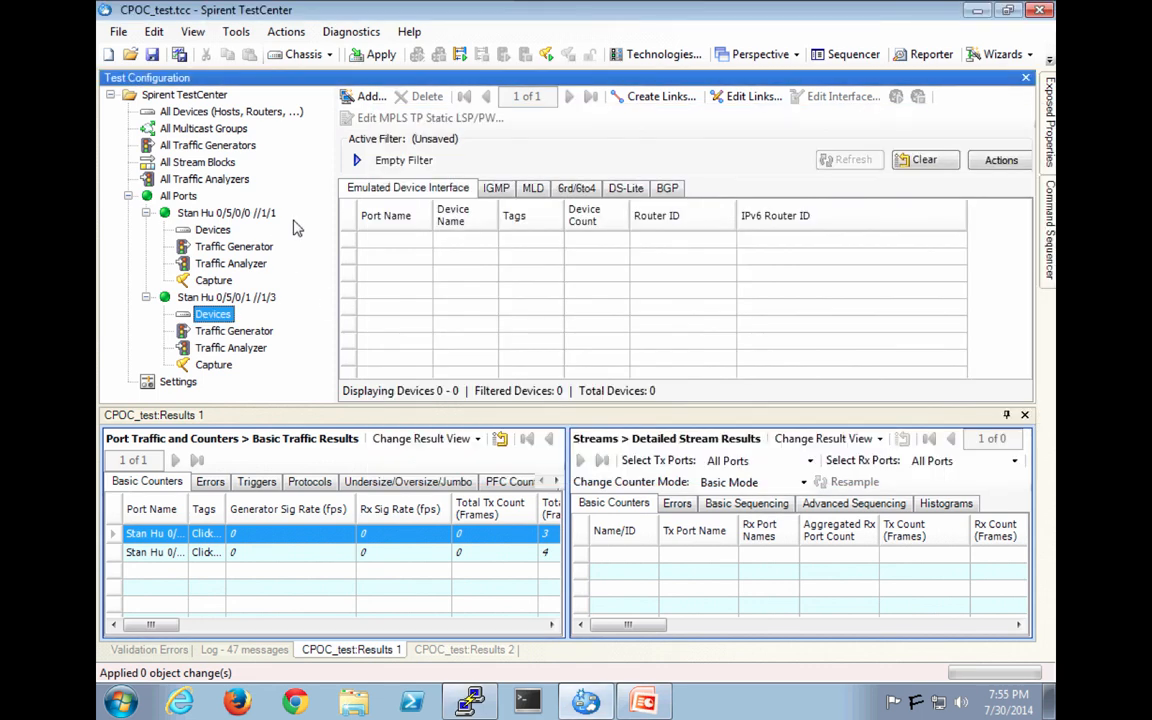
left_click(208, 228)
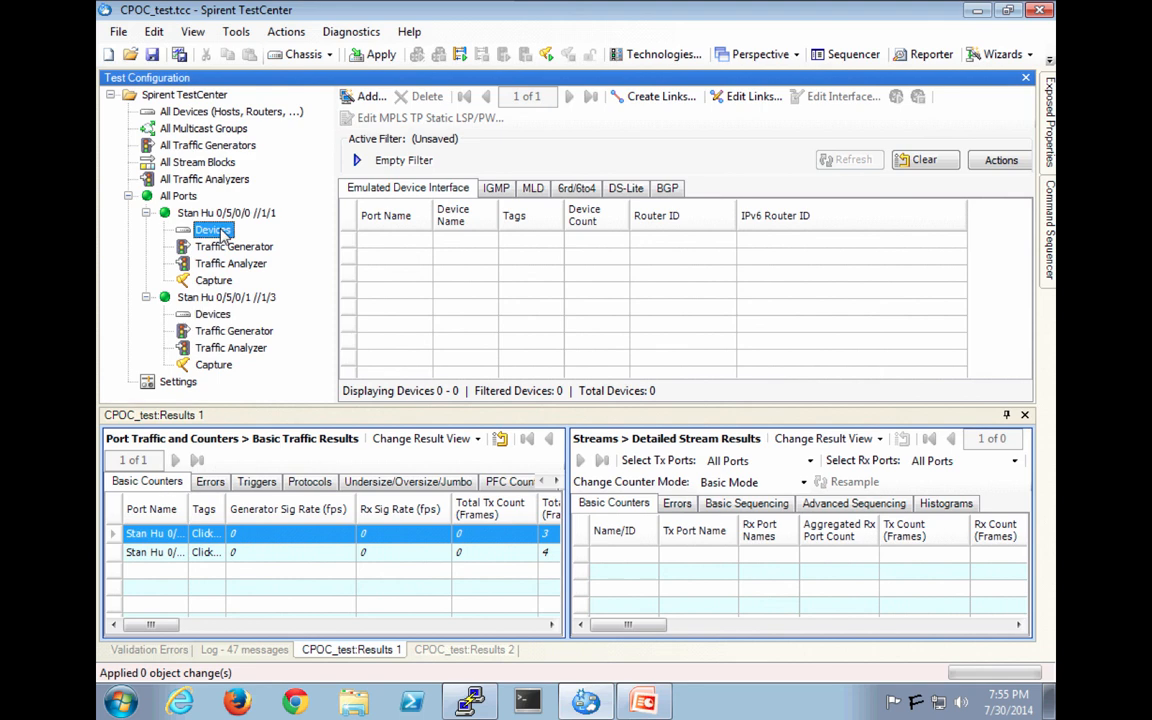
left_click(366, 97)
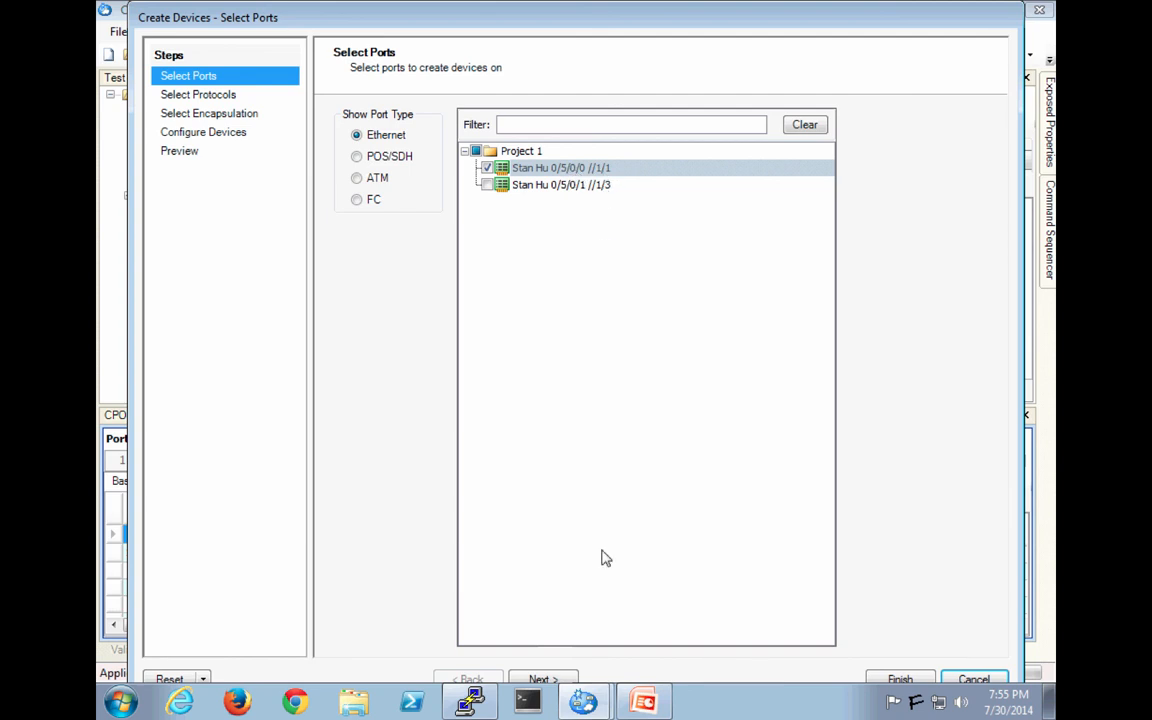
left_click(545, 679)
left_click(545, 679)
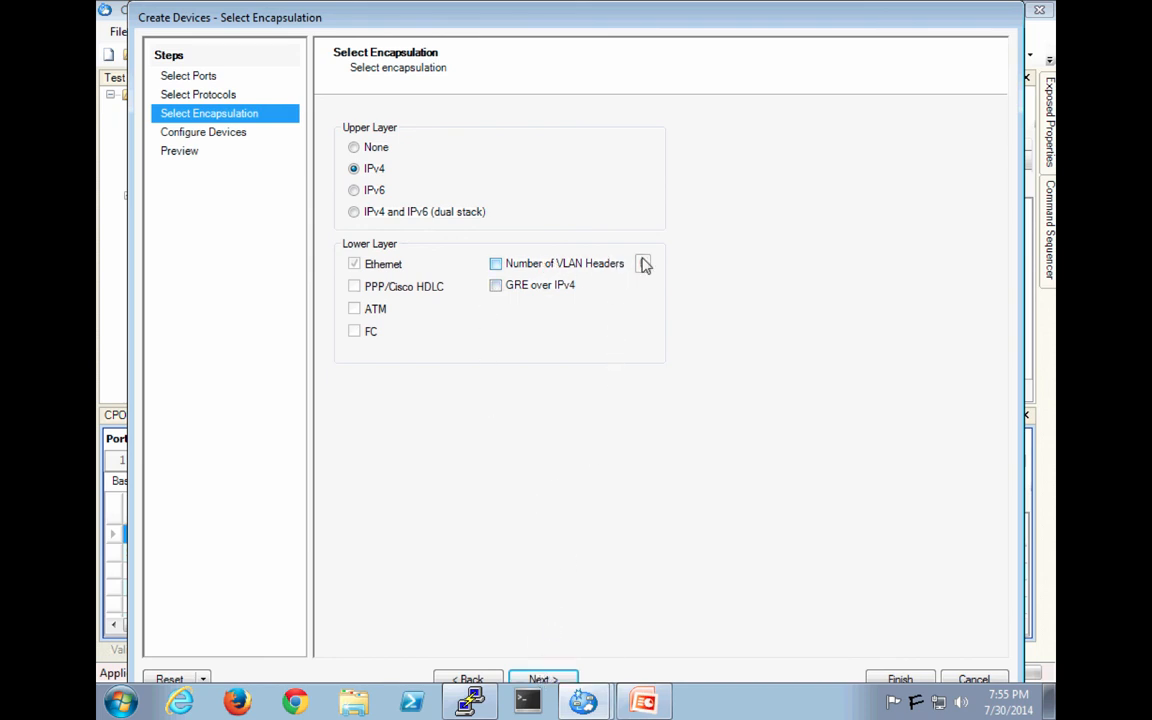
left_click(543, 680)
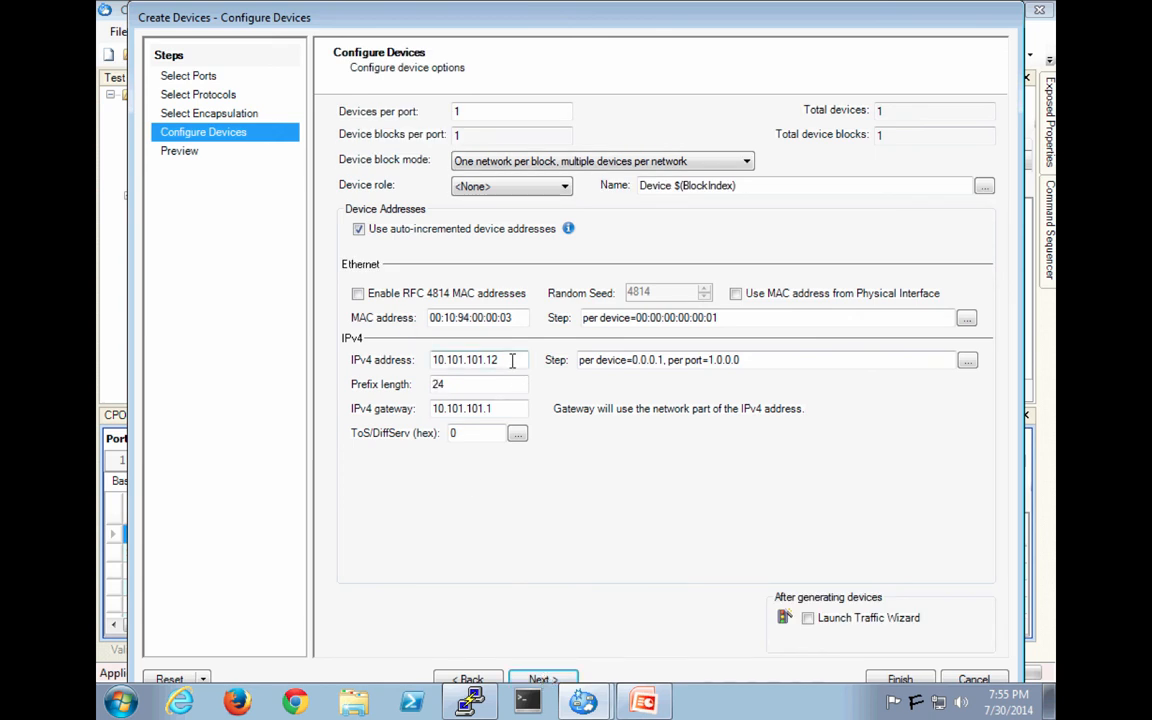
Step: Set the new device's IPv4 address to 10.10.1.10
left_click_drag(512, 361, 415, 363)
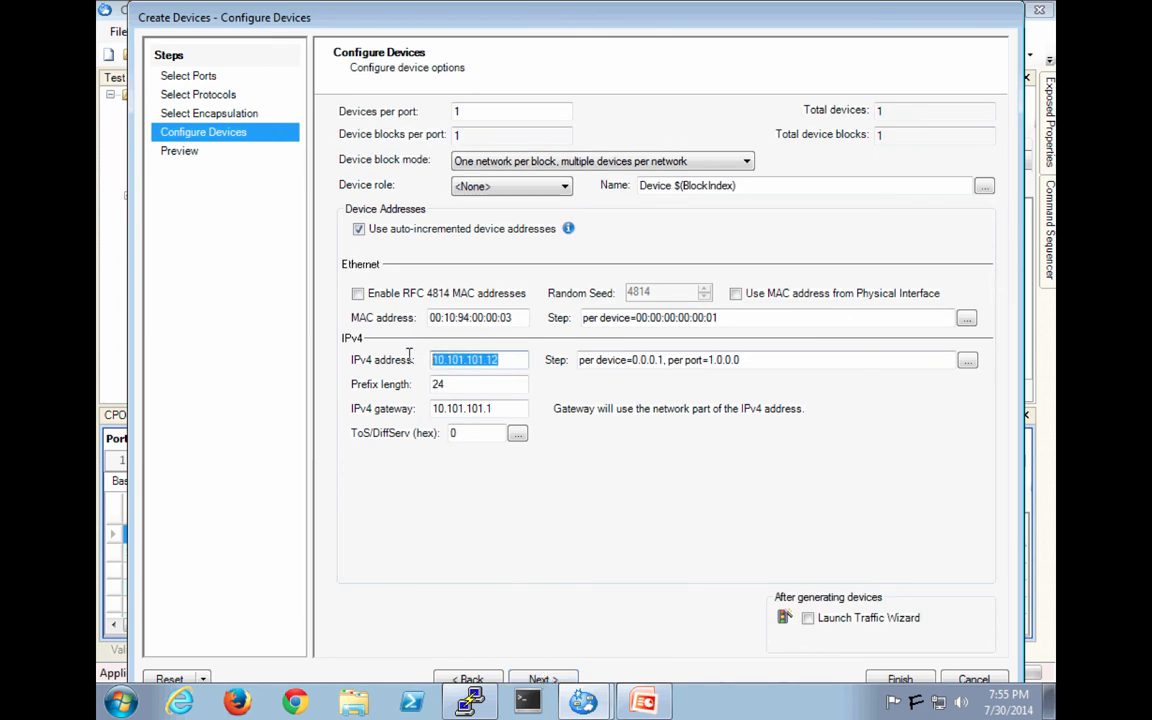
key("BackSpace")
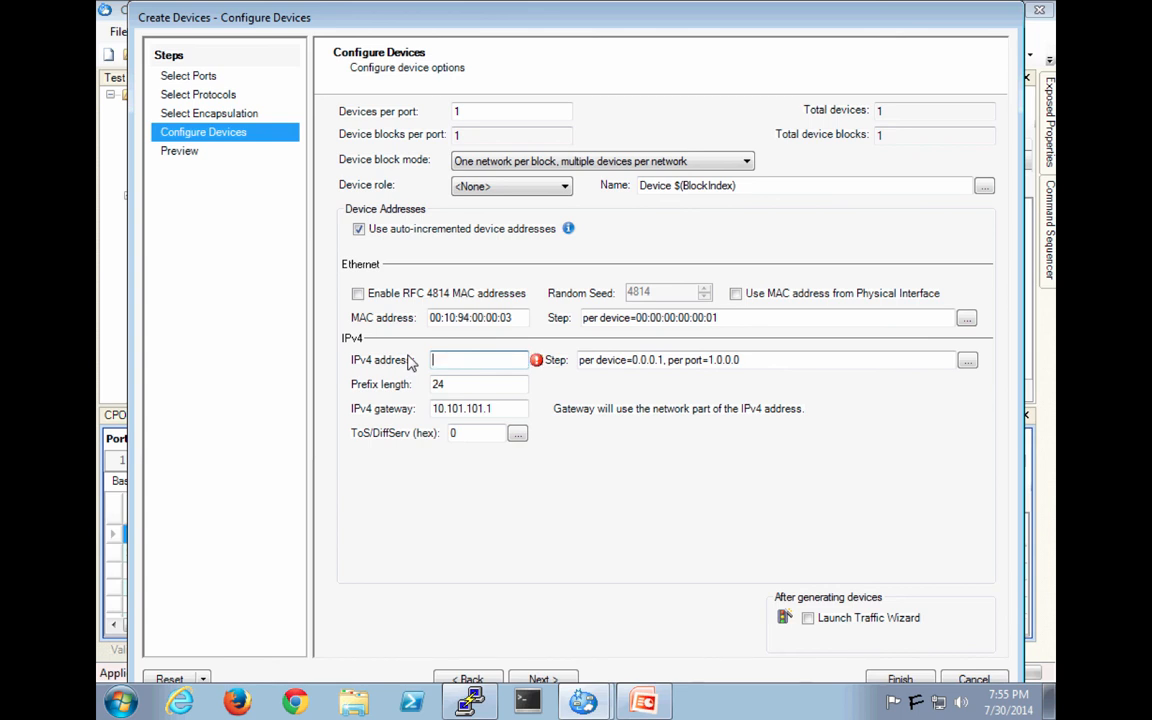
type("10.10.1.")
type("101")
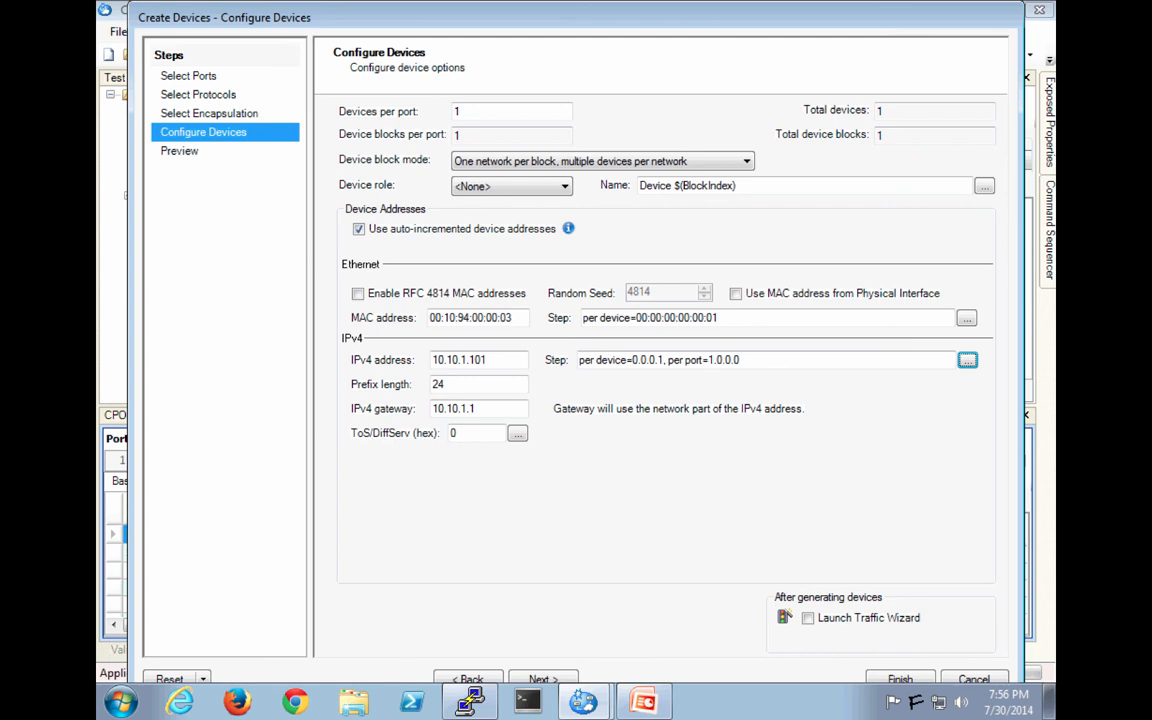
left_click(497, 360)
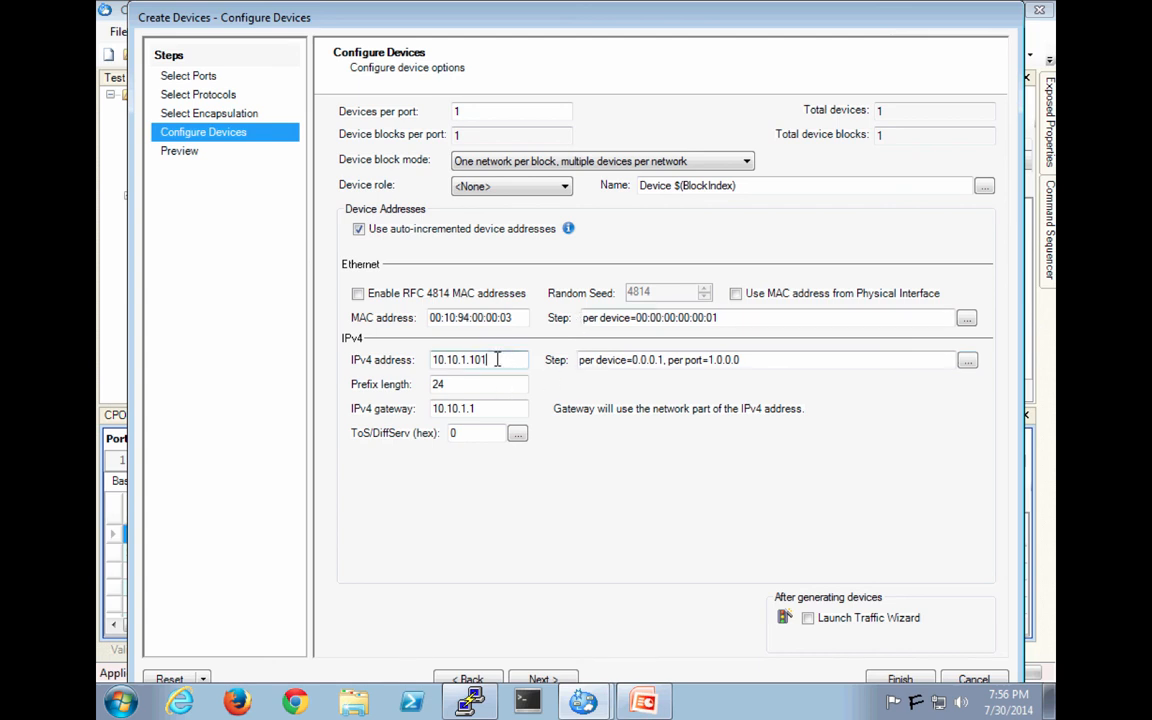
key("BackSpace")
key("Tab")
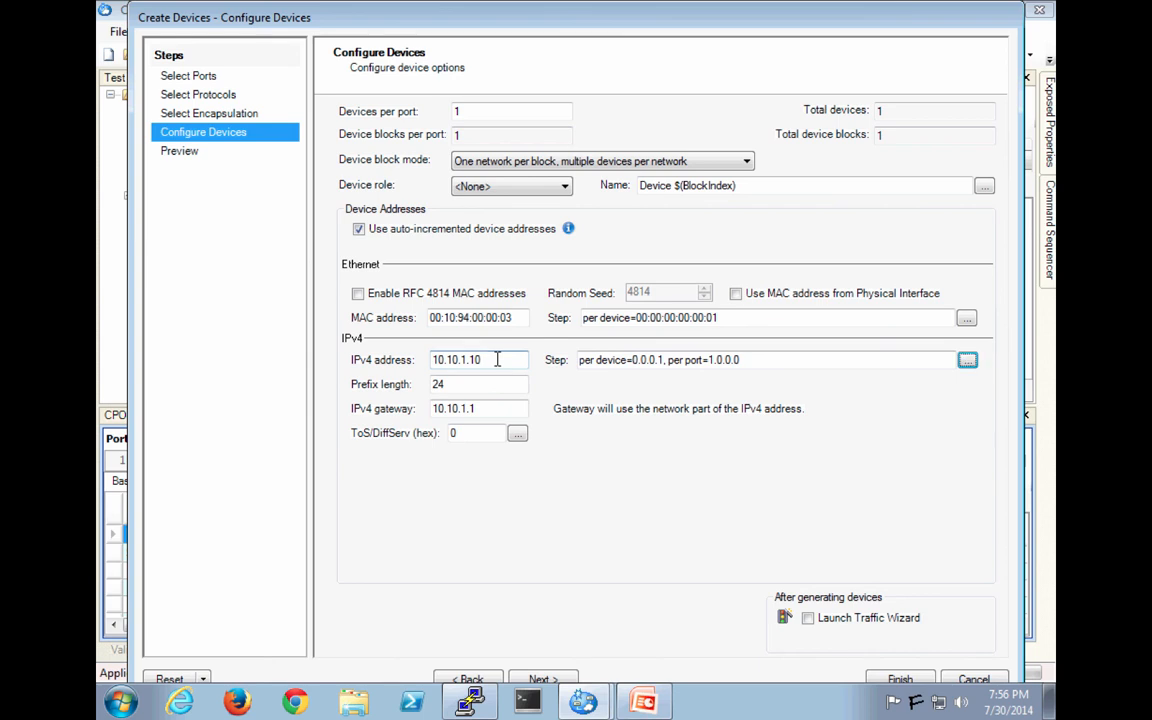
left_click(476, 384)
Step: Preview the configured device and finish creating it with MAC address 00:10:94:00:00:03
left_click(512, 318)
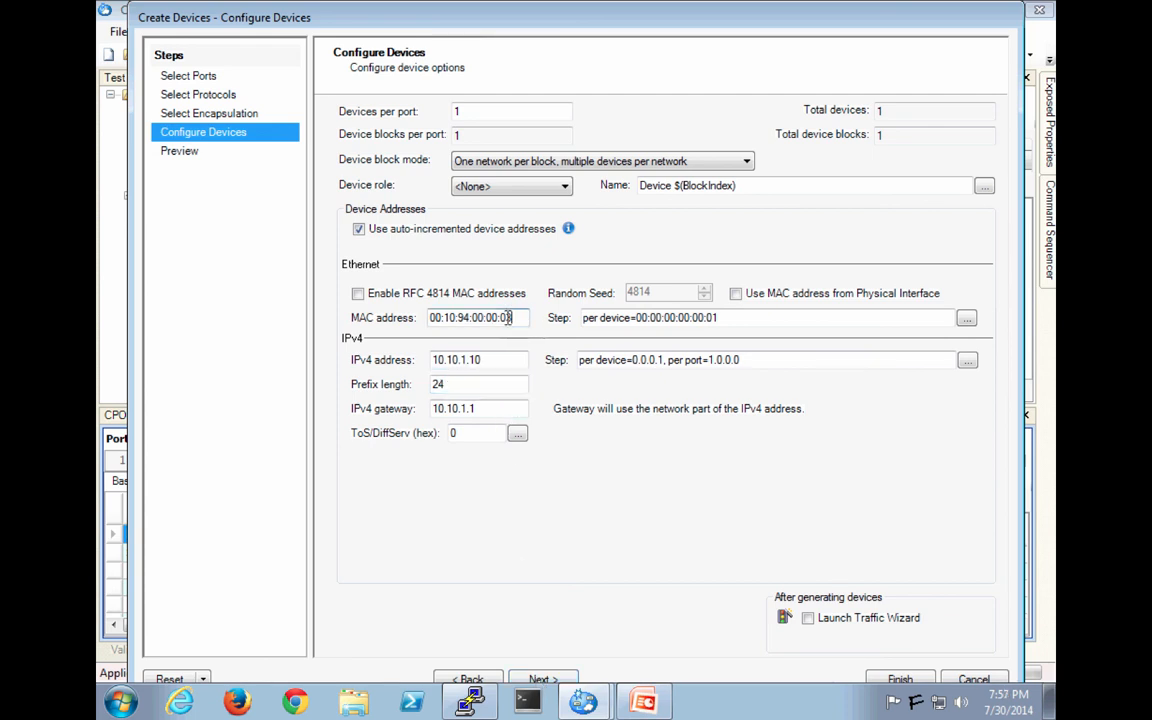
key("BackSpace")
left_click(541, 680)
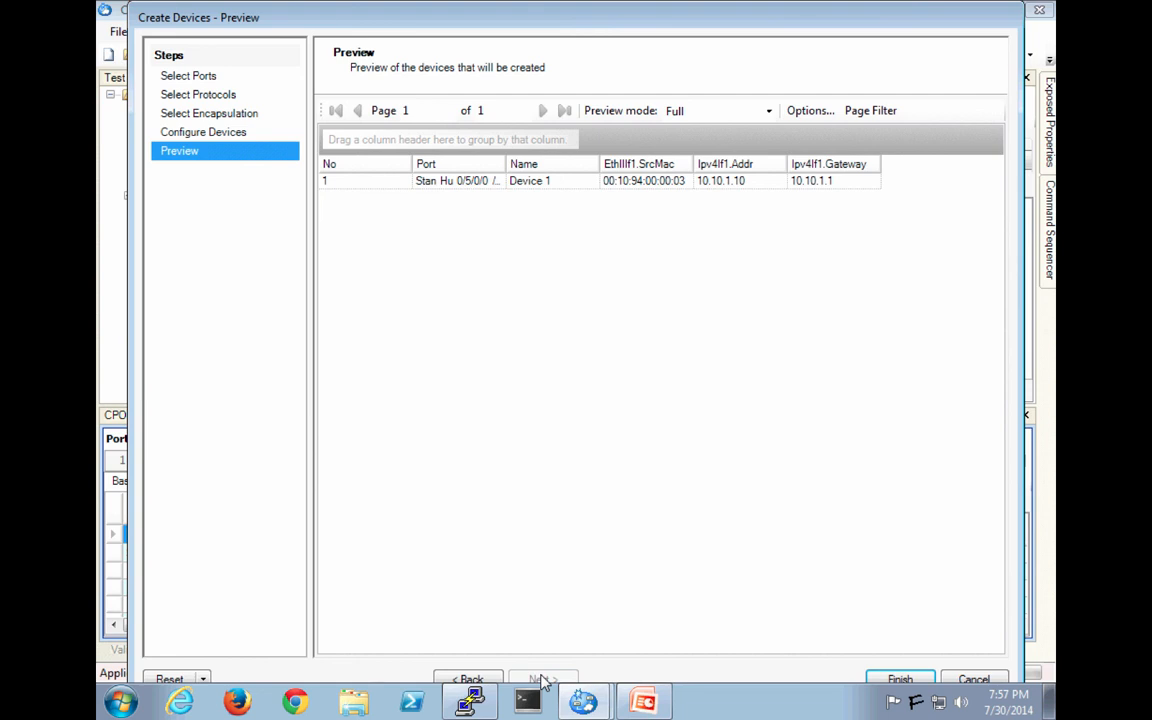
left_click(558, 185)
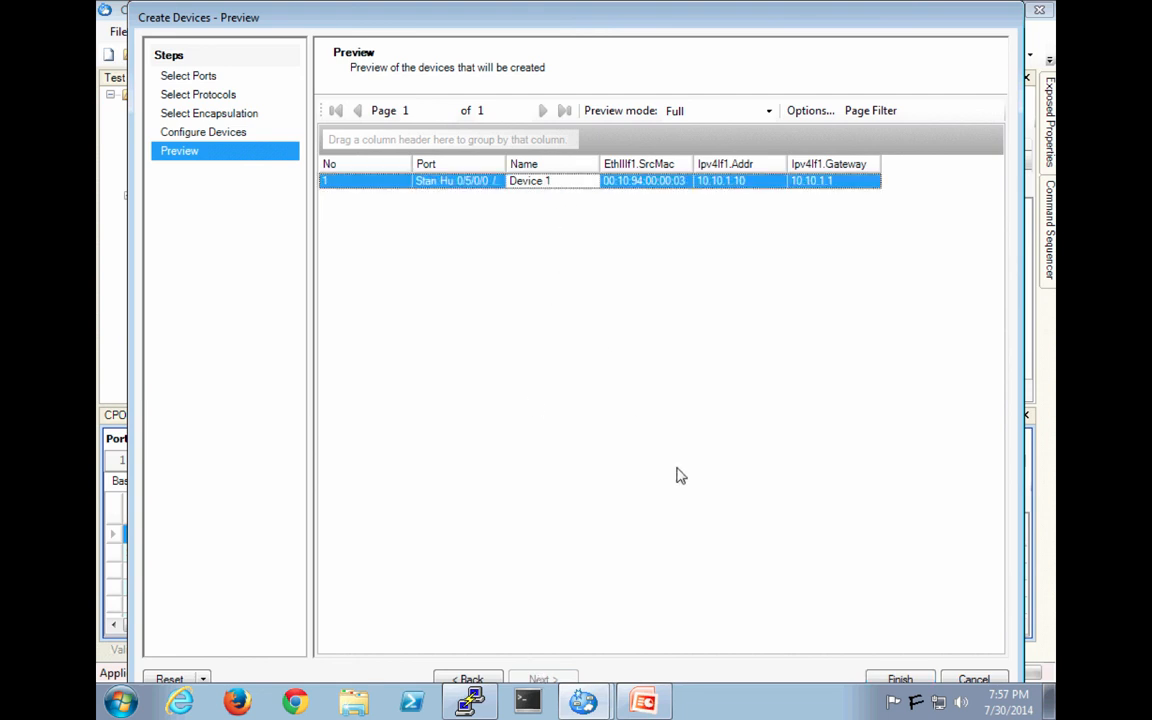
left_click(913, 679)
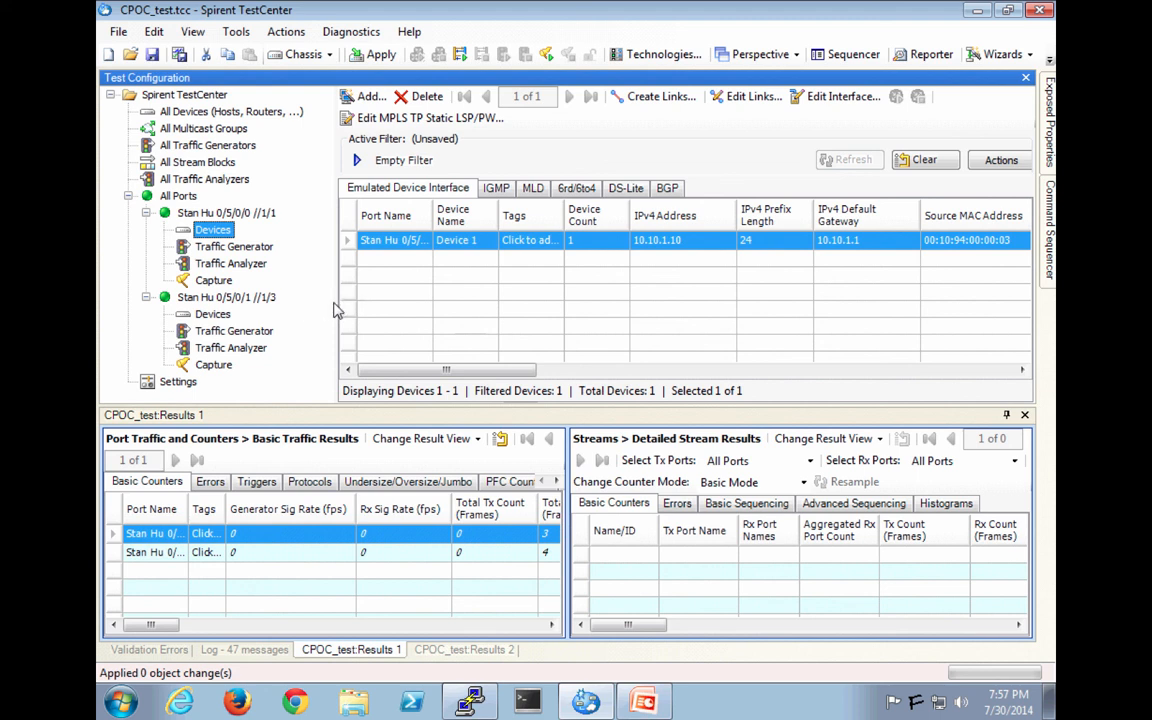
Step: Widen the device table and rename the new emulated device as "Host 1"
left_click_drag(336, 310, 272, 312)
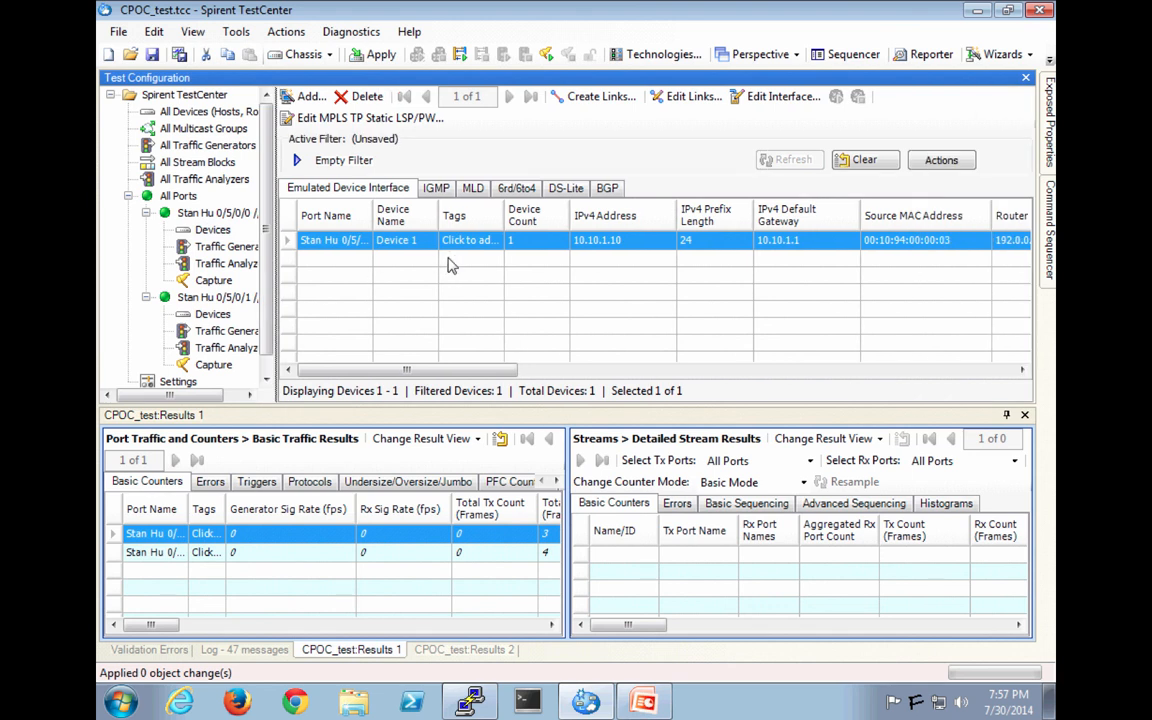
left_click(428, 241)
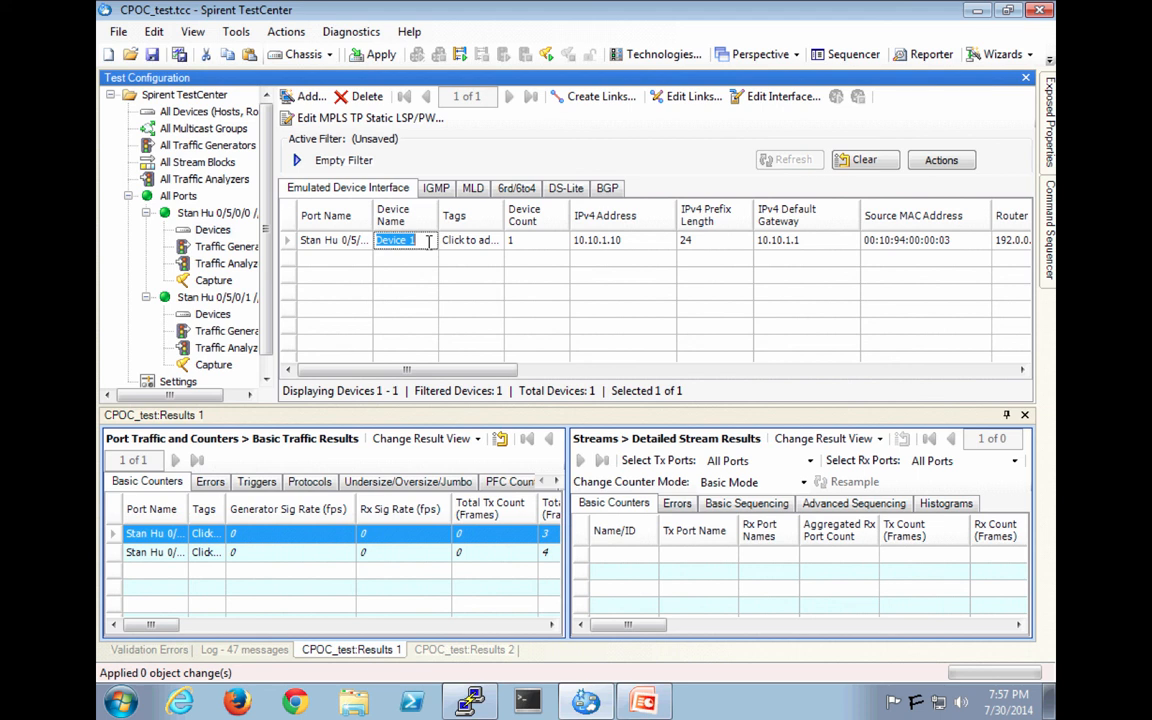
type("subnet 1")
key("BackSpace")
key("BackSpace")
key("BackSpace")
key("BackSpace")
key("BackSpace")
key("BackSpace")
key("BackSpace")
key("BackSpace")
type("Host 1")
key("Return")
Step: Create a new tag named "Hundred" and assign it to Host 1
left_click(496, 245)
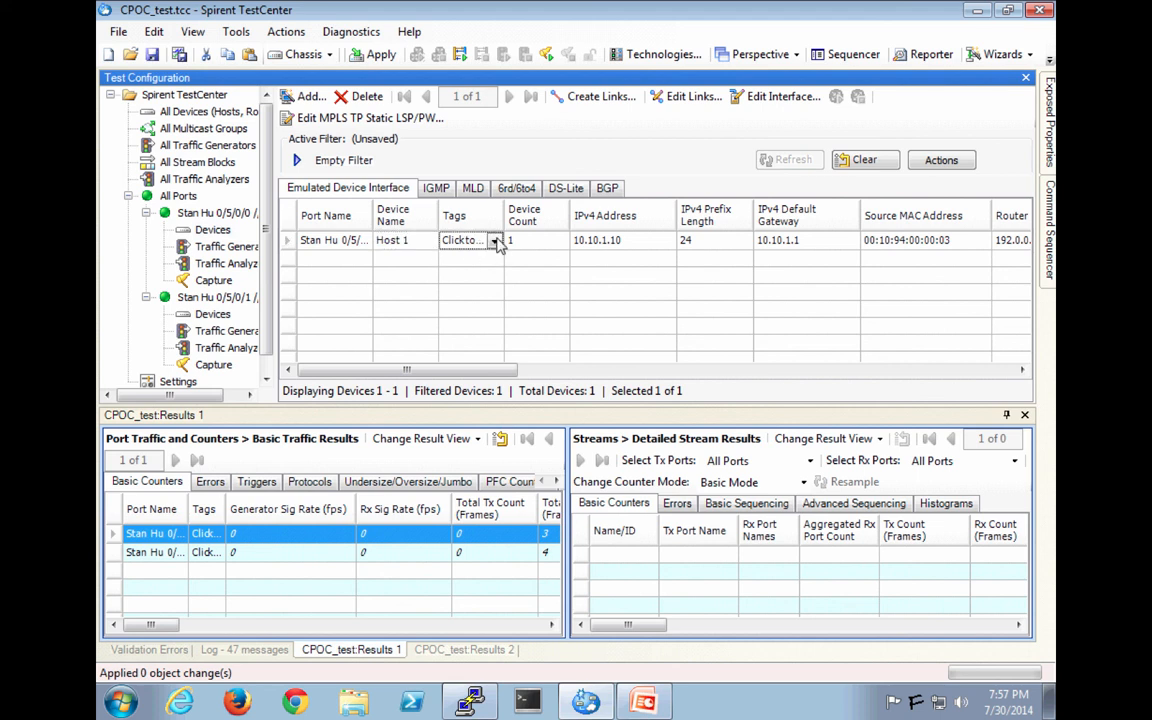
left_click(494, 242)
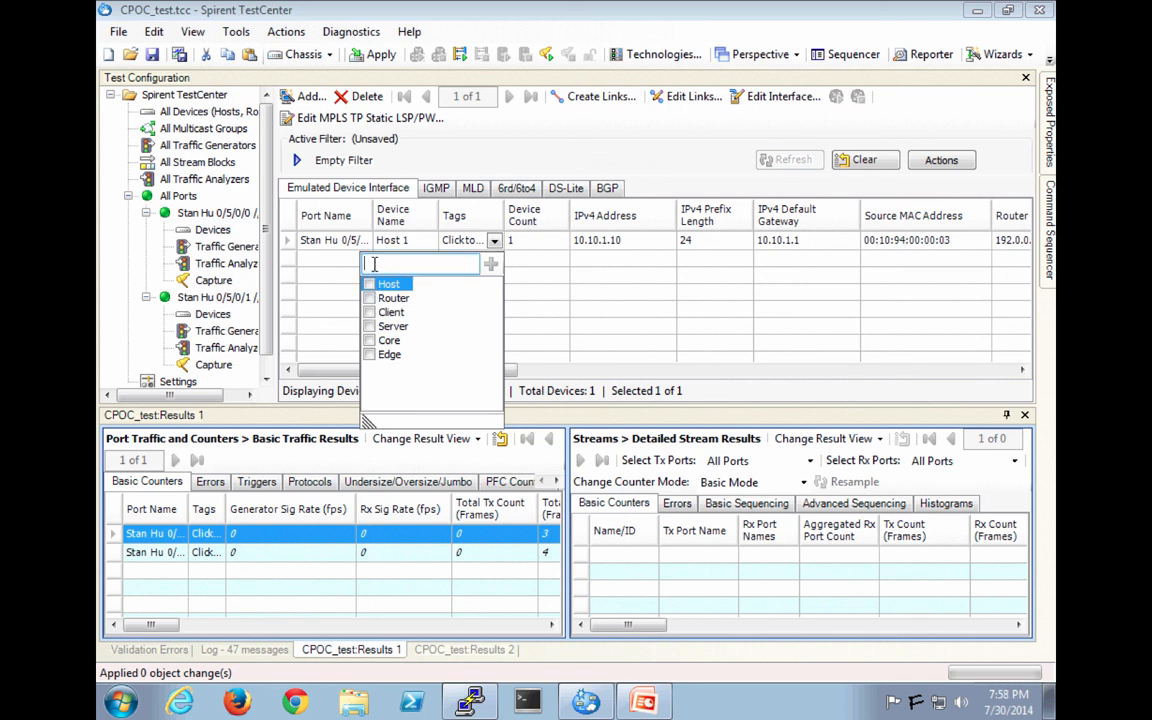
type("Hundred")
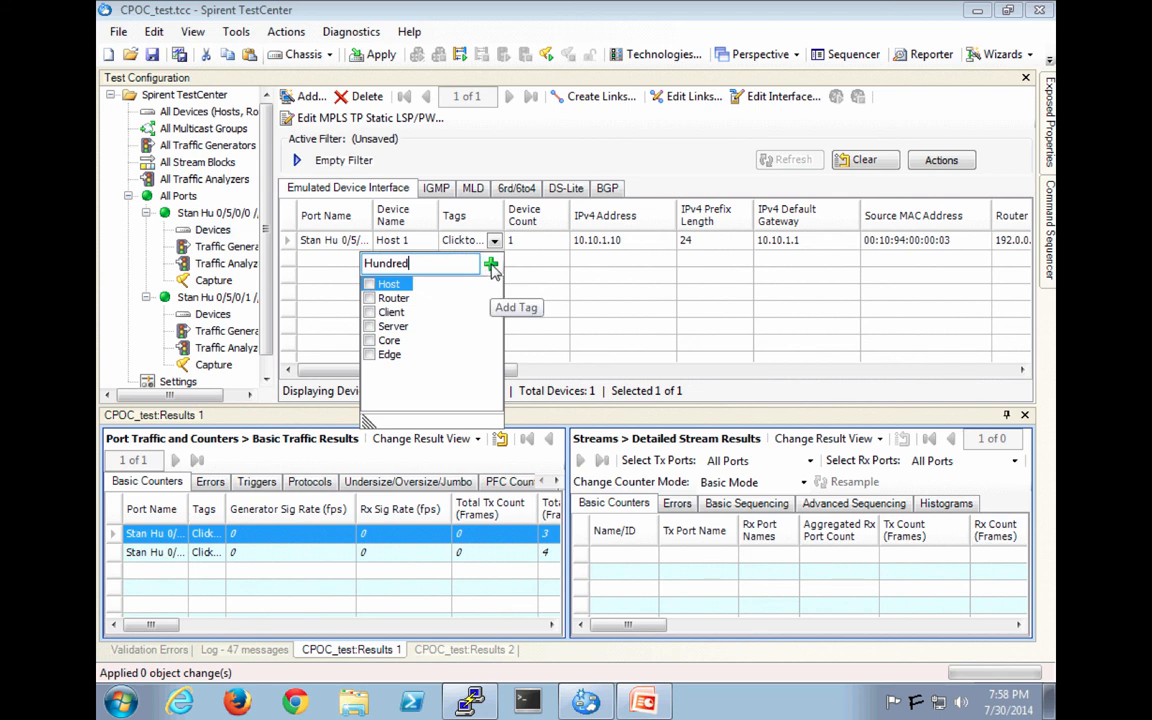
left_click(491, 265)
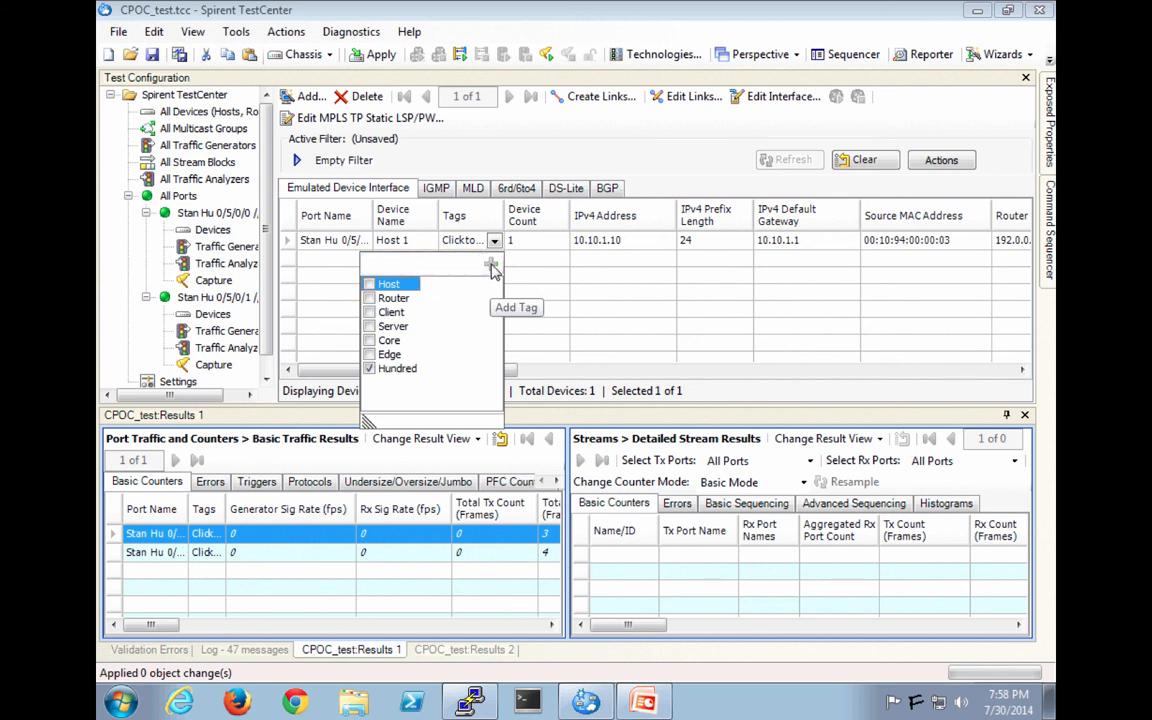
left_click(533, 287)
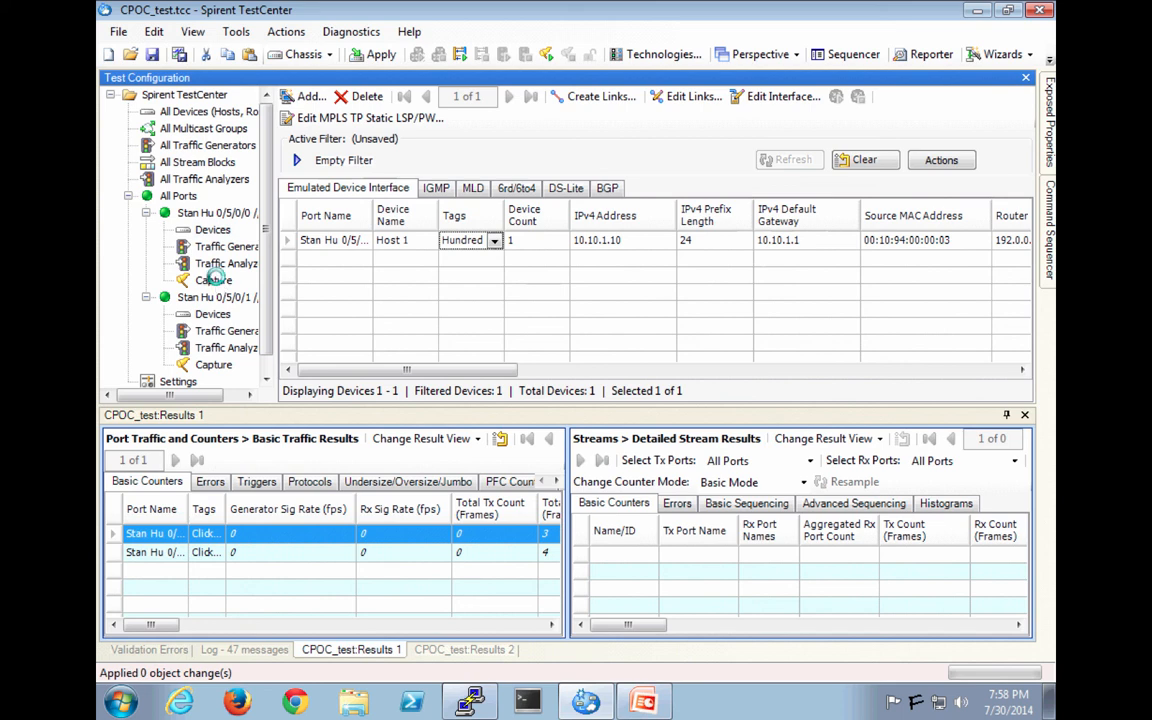
left_click(214, 281)
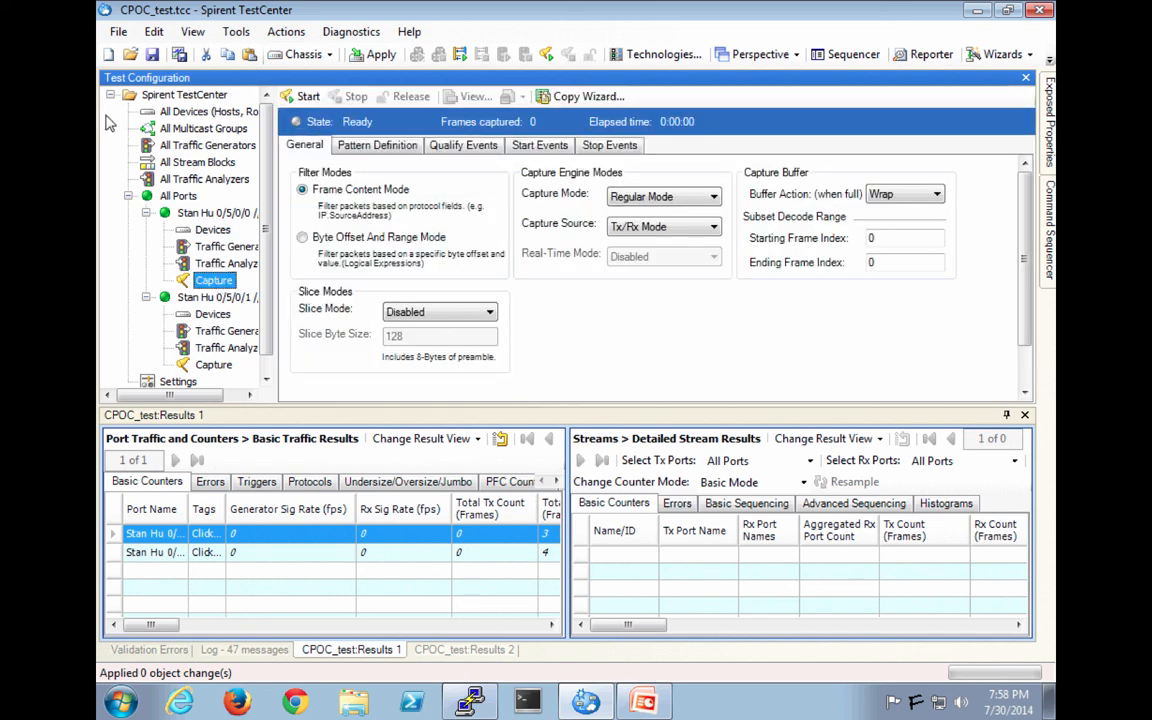
left_click(236, 33)
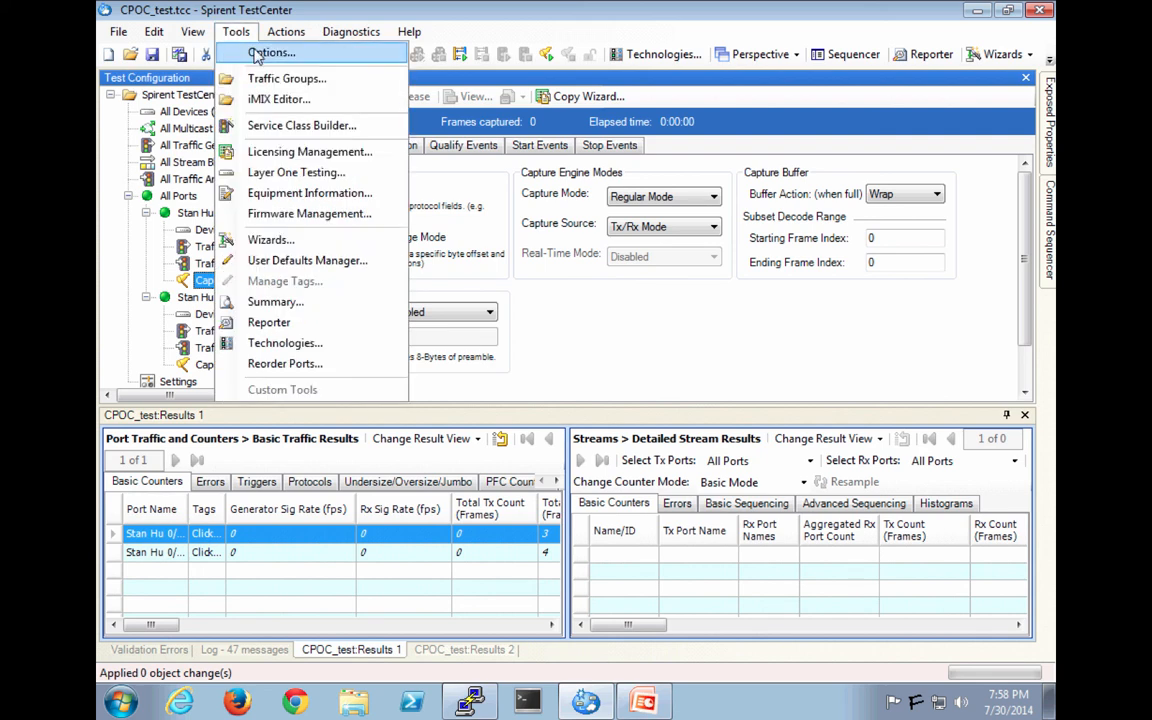
left_click(262, 52)
left_click(306, 167)
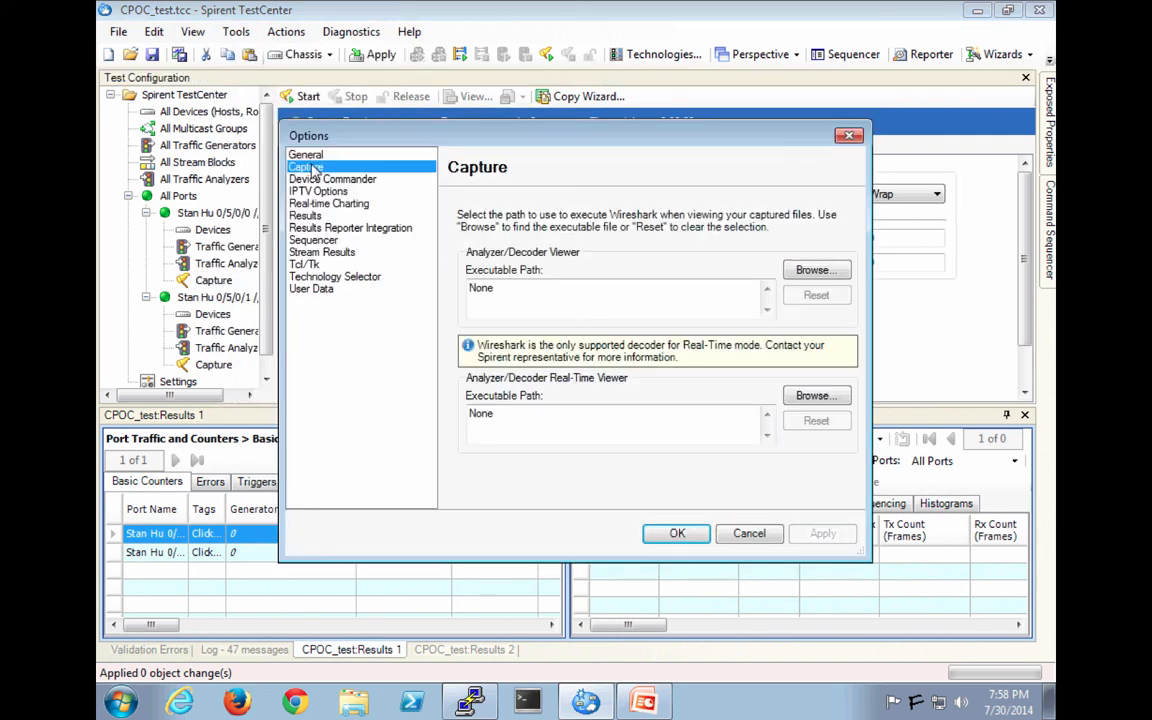
Step: Set the Analyzer/Decoder Viewer executable to Wireshark.exe from C:\Program Files\Wireshark
left_click(818, 270)
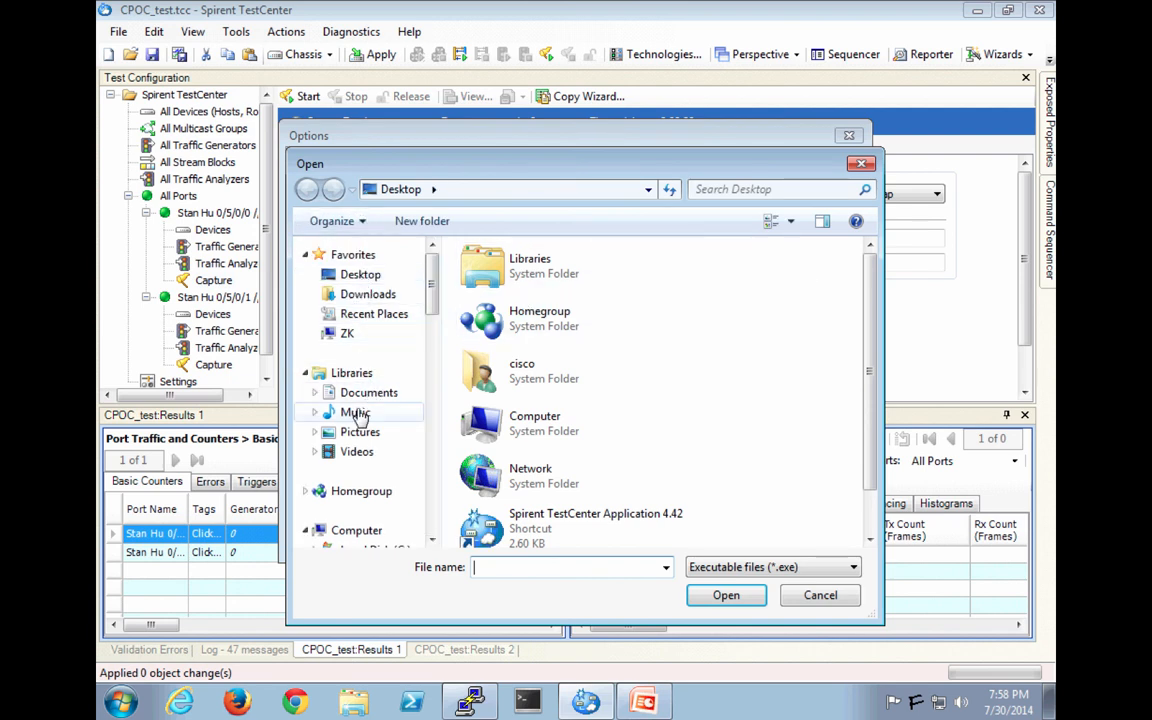
left_click(434, 526)
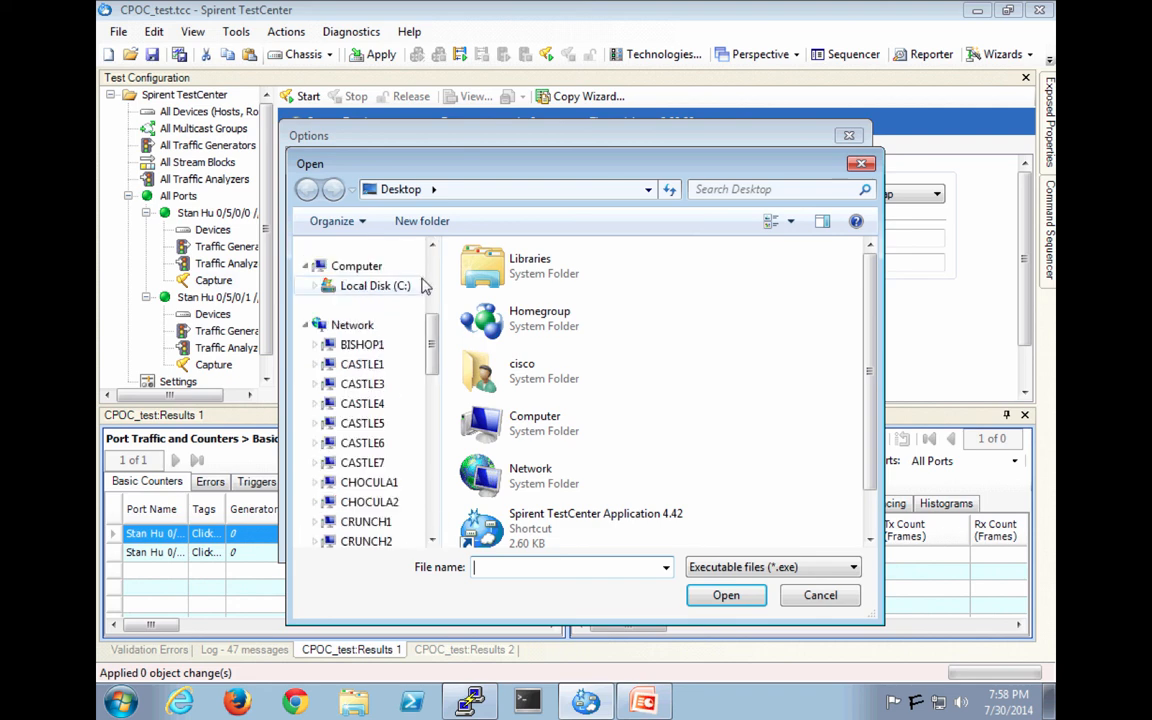
left_click(372, 285)
double_click(538, 375)
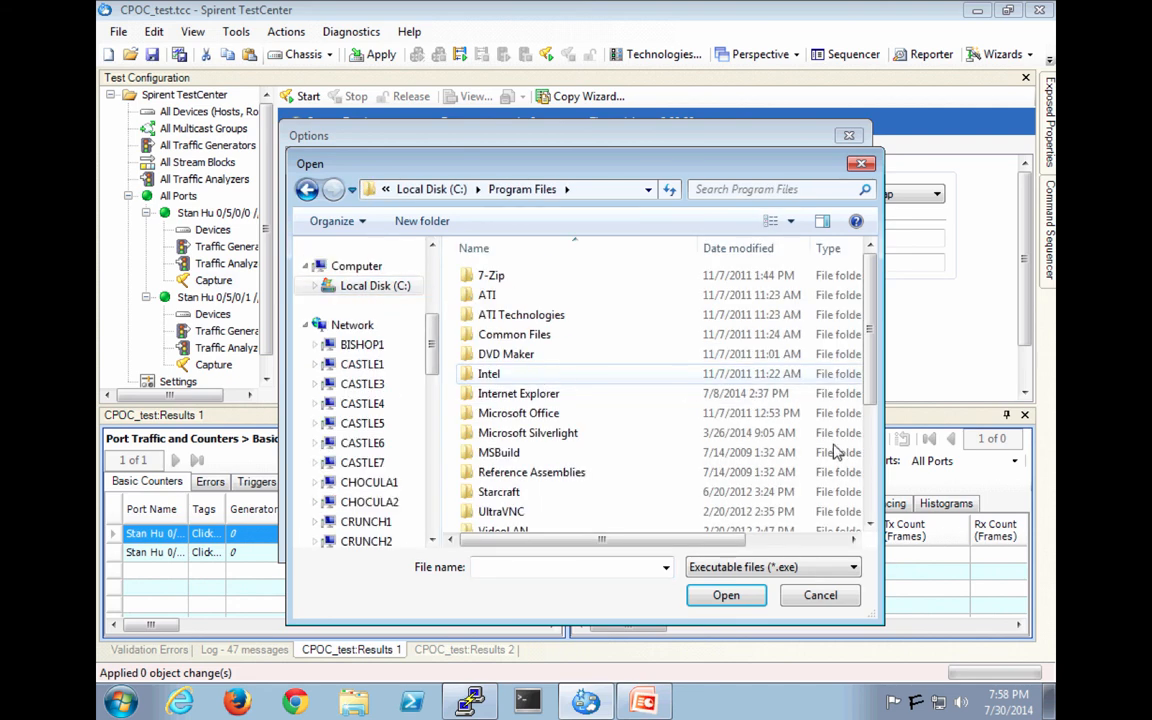
scroll(530, 518, "down", 3)
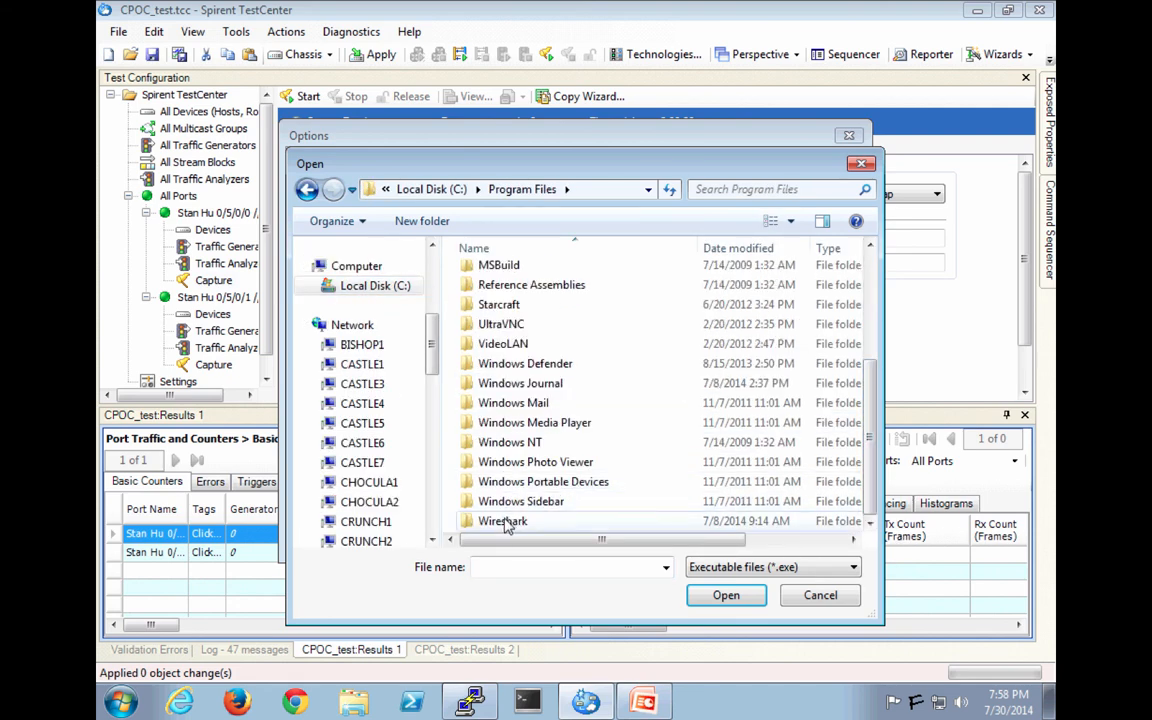
double_click(520, 520)
scroll(868, 510, "down", 3)
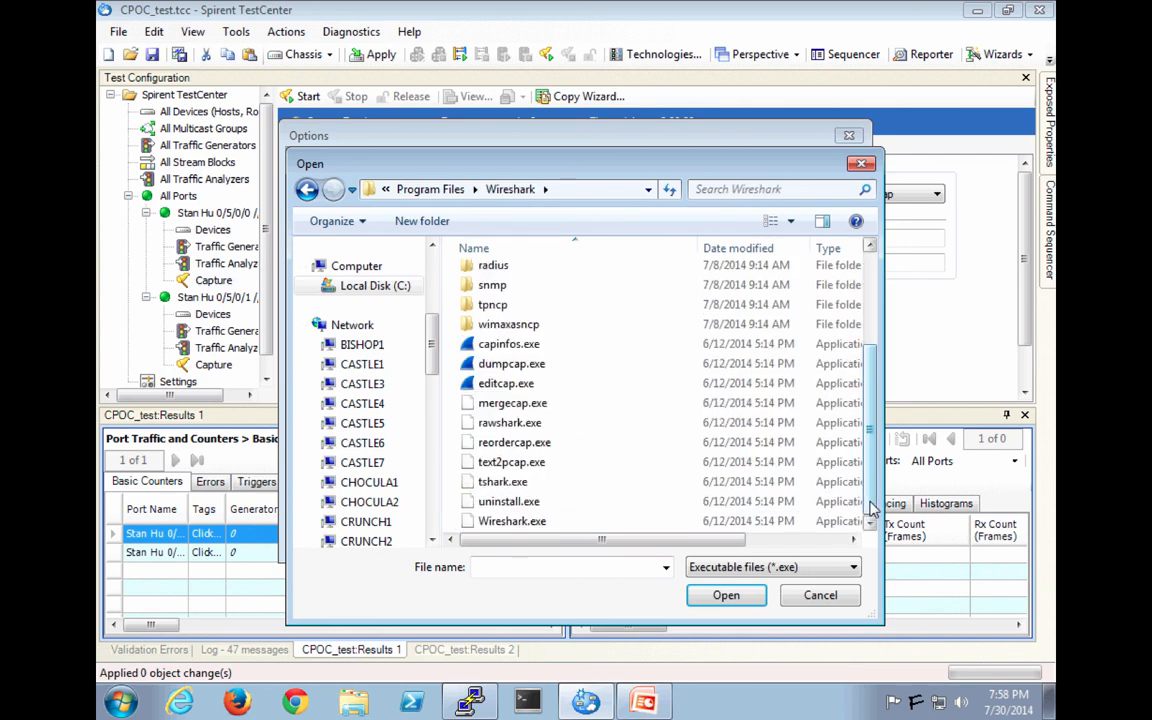
left_click(532, 524)
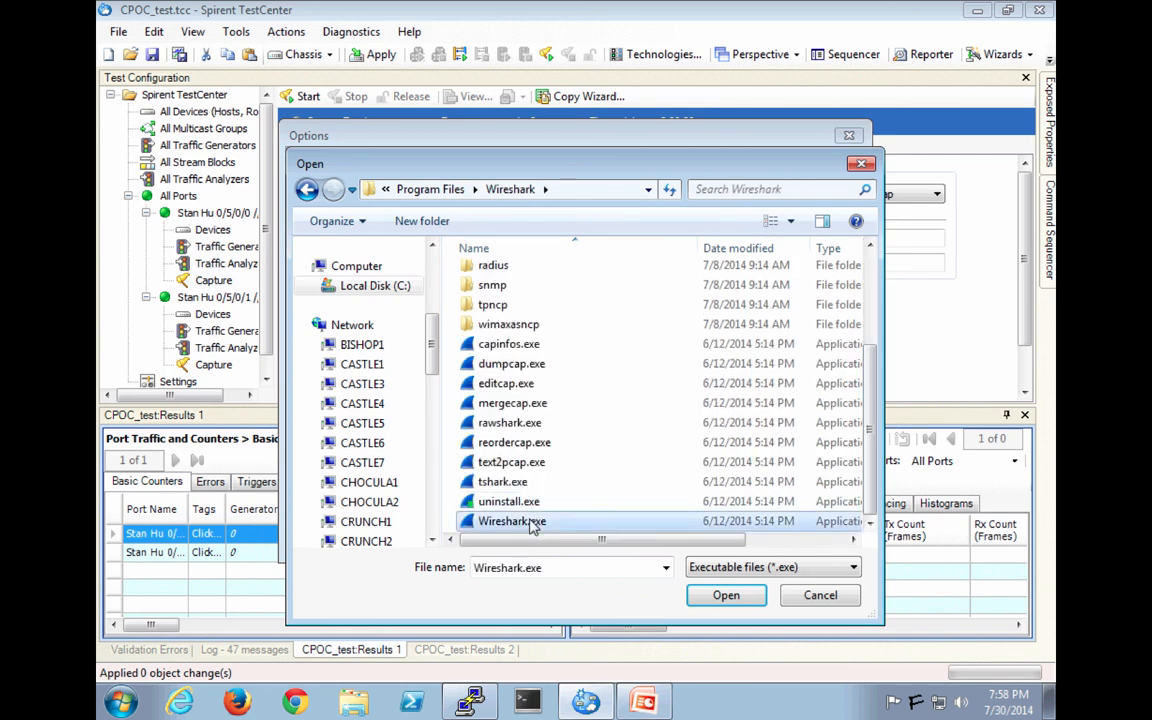
left_click(726, 595)
Step: Set the Analyzer/Decoder Real-Time Viewer executable to Wireshark.exe from C:\Program Files\Wireshark and save the options
left_click(815, 396)
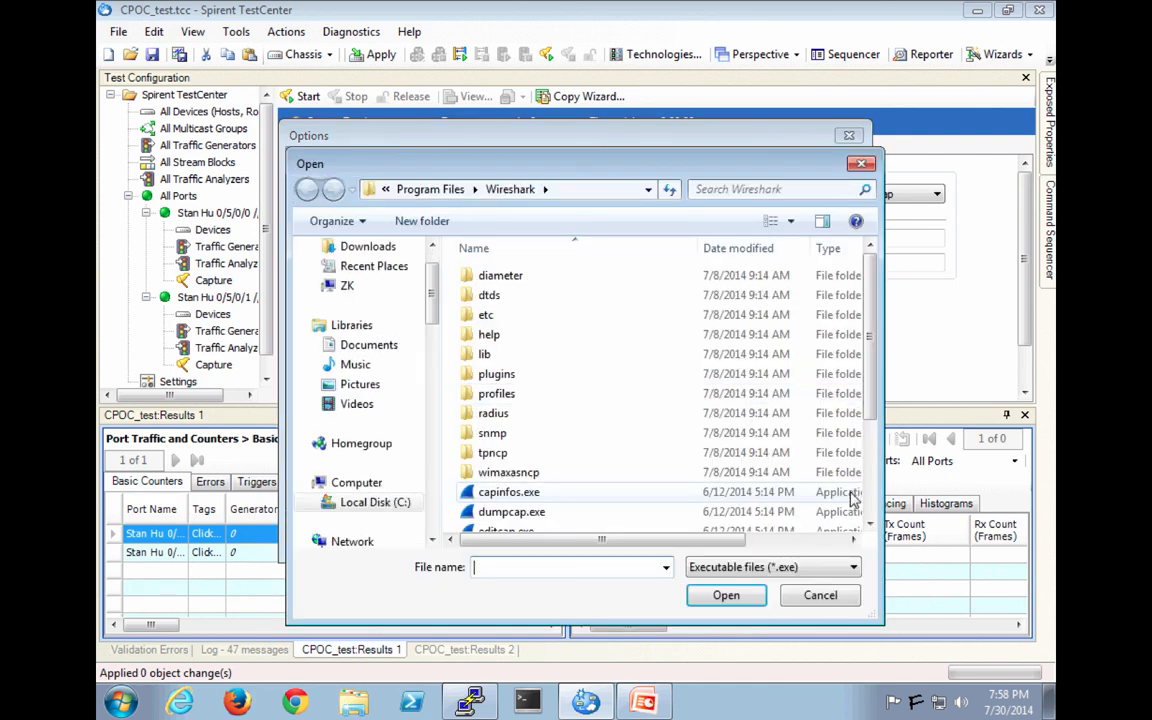
scroll(775, 455, "down", 2)
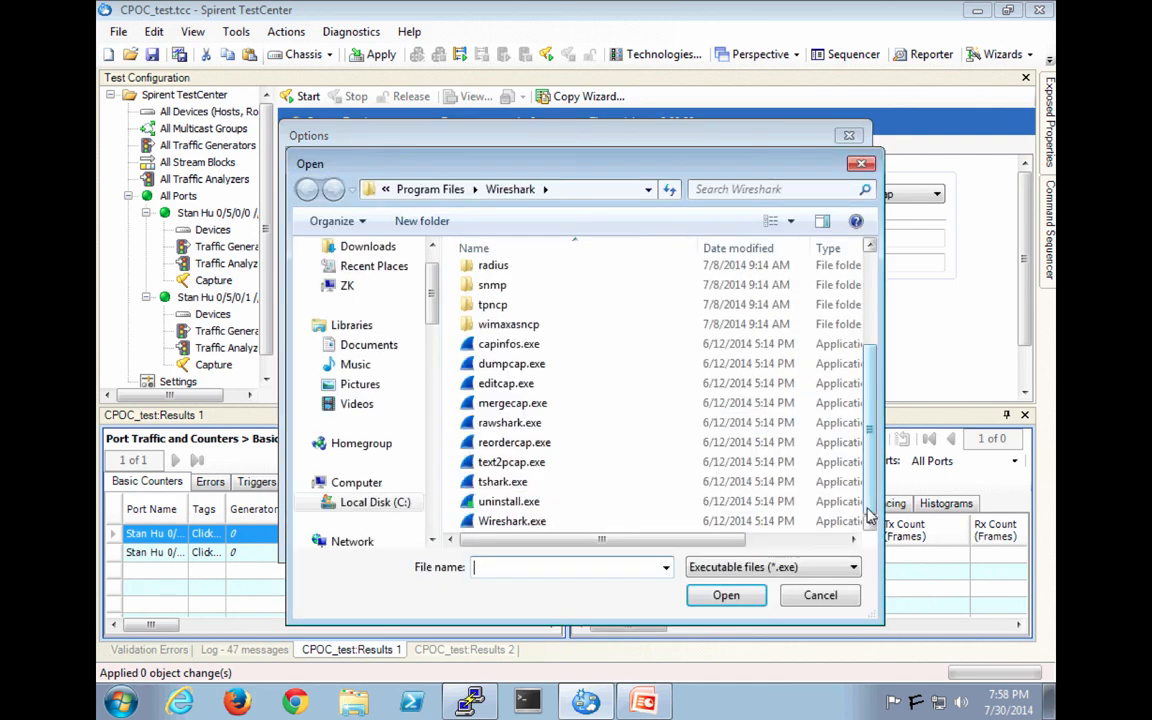
left_click(512, 521)
left_click(726, 595)
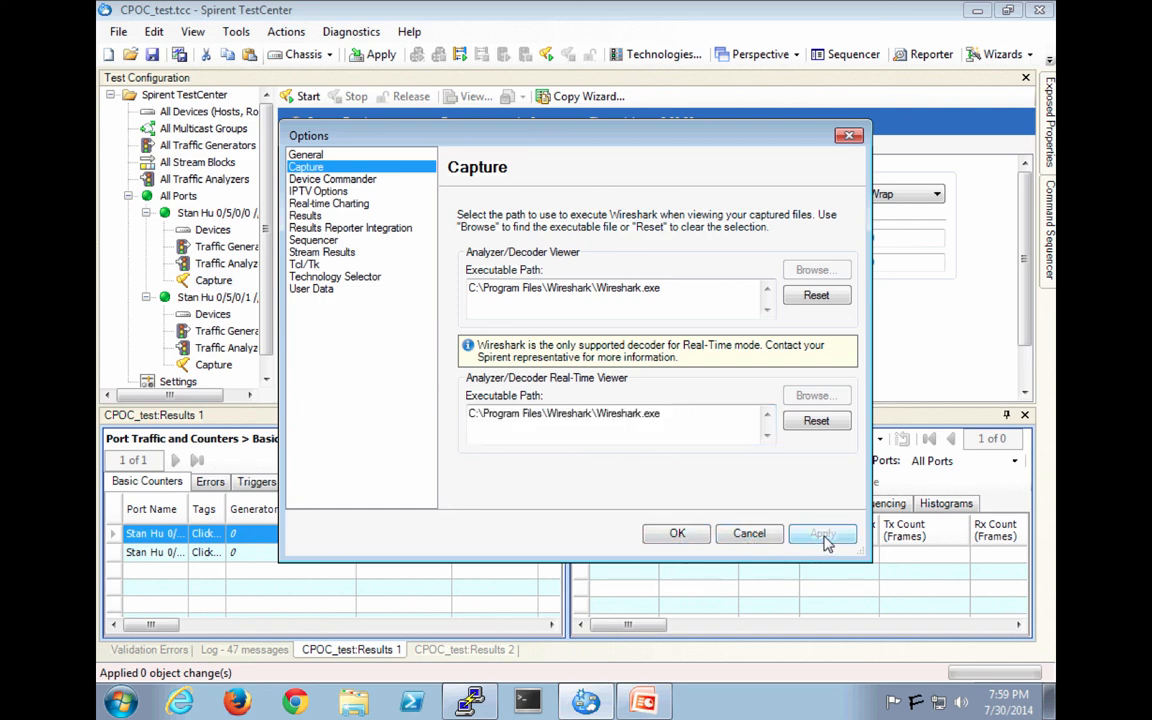
left_click(677, 533)
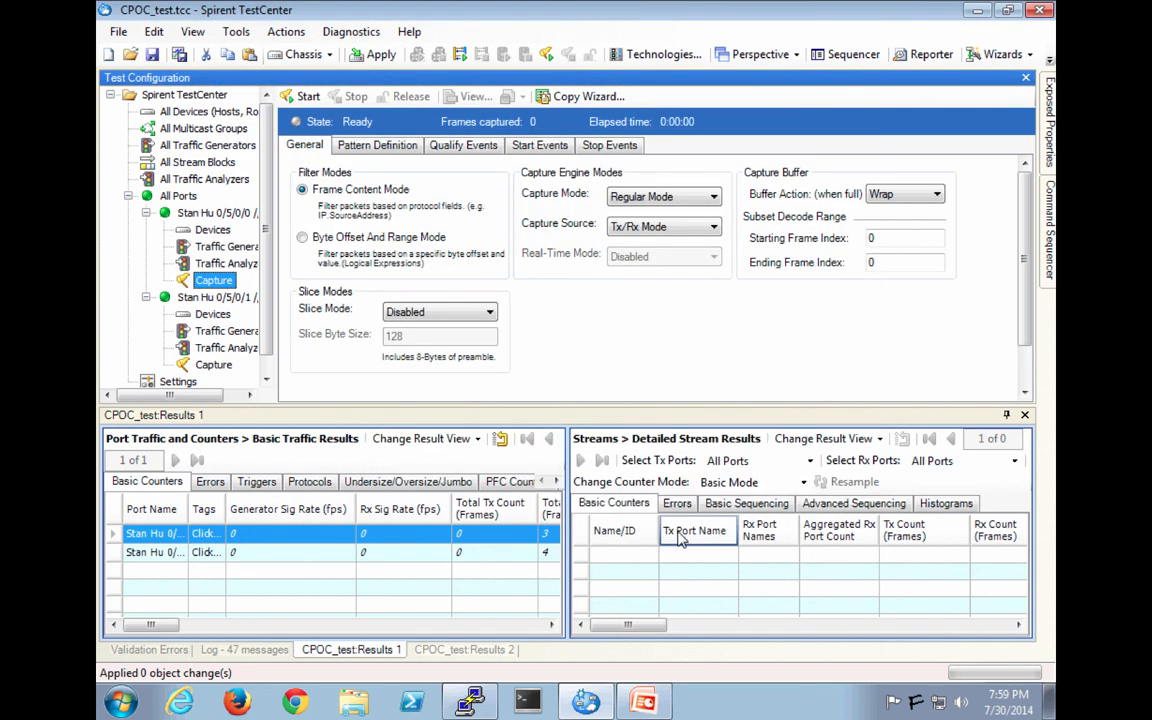
left_click(294, 97)
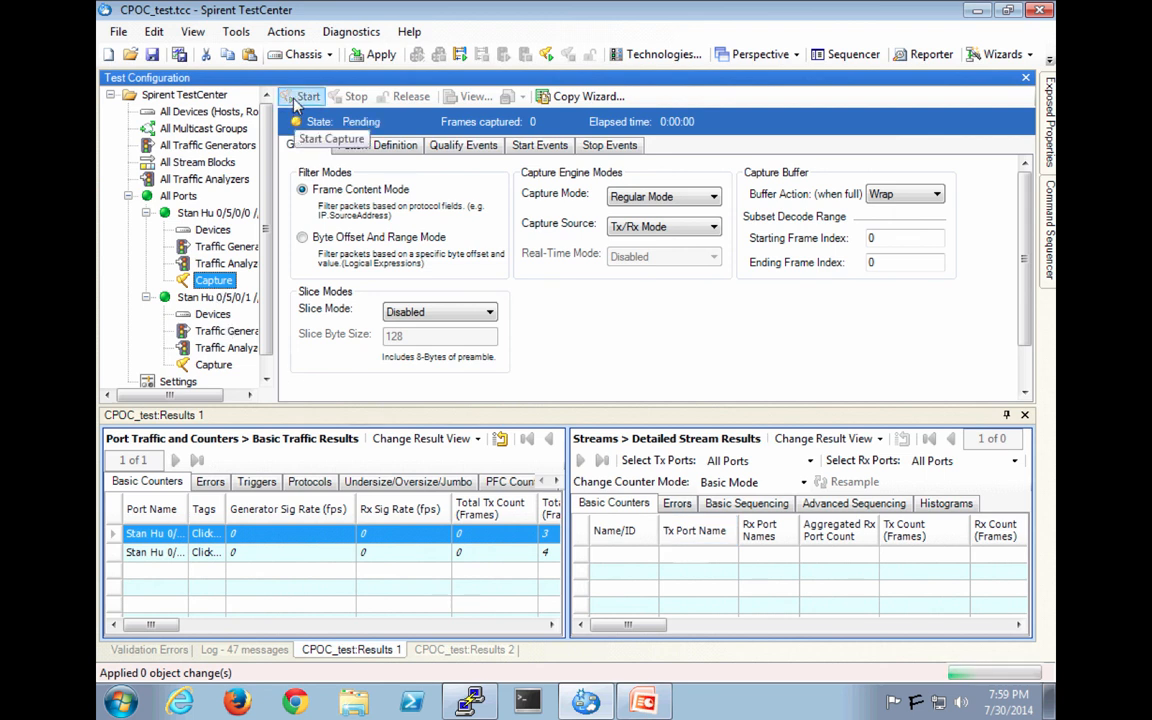
left_click(210, 230)
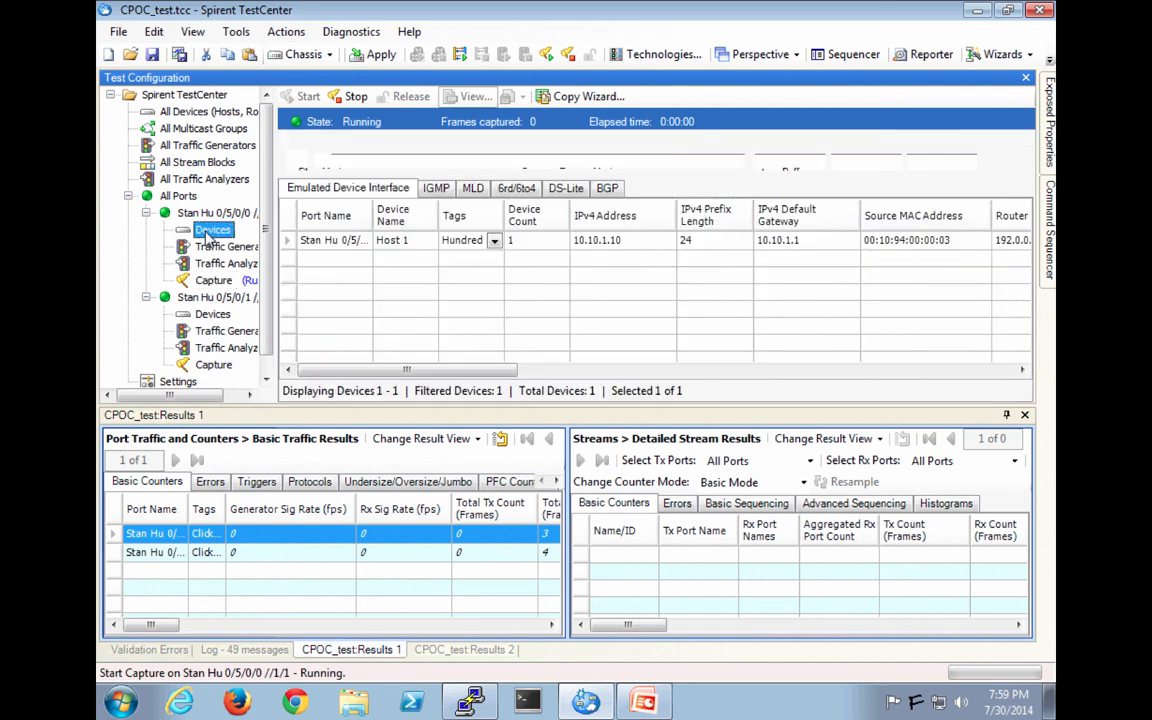
left_click(286, 242)
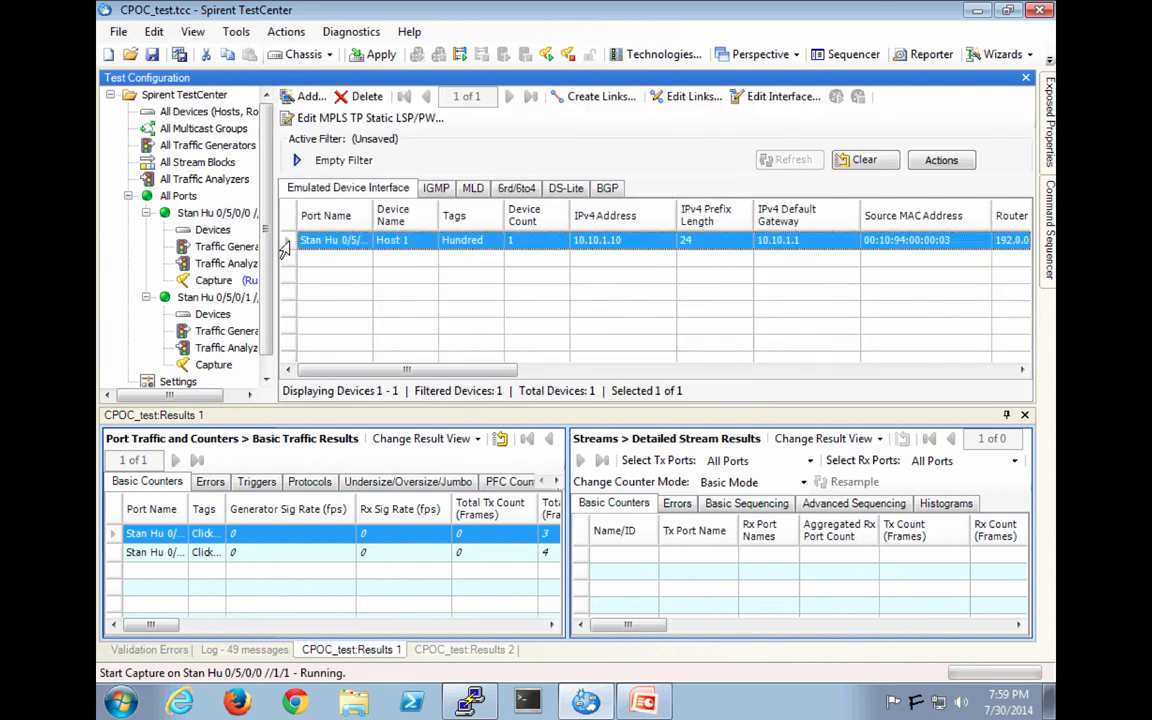
right_click(284, 248)
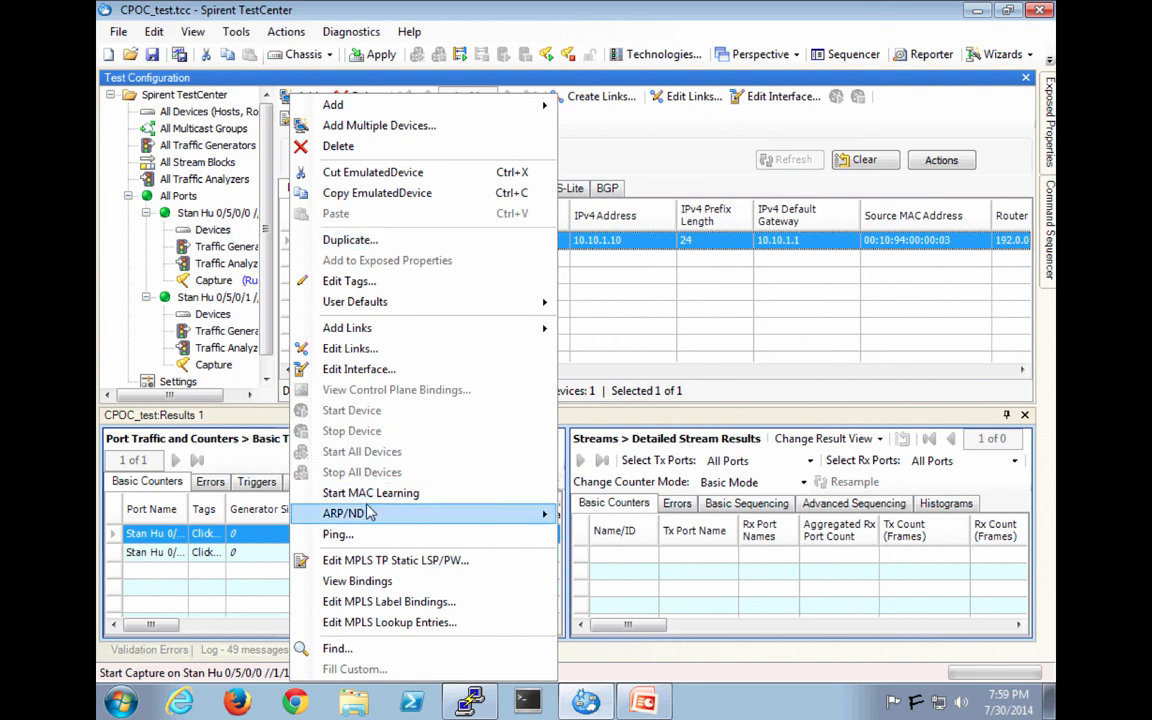
mouse_move(369, 512)
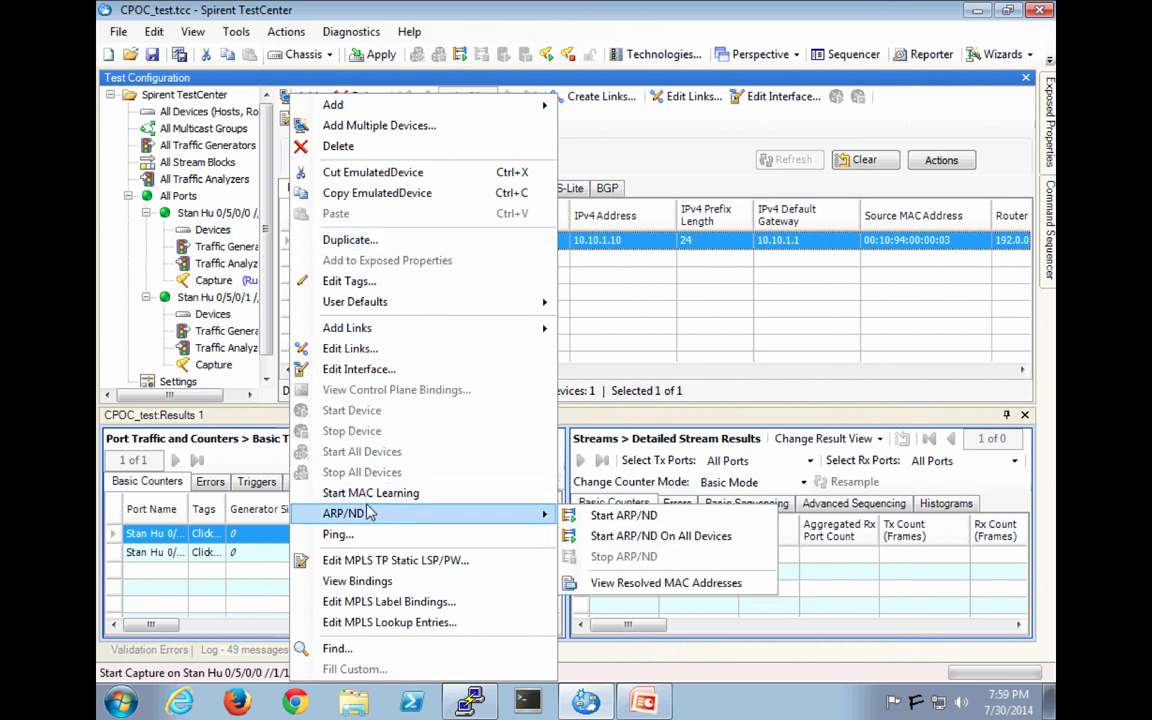
left_click(620, 516)
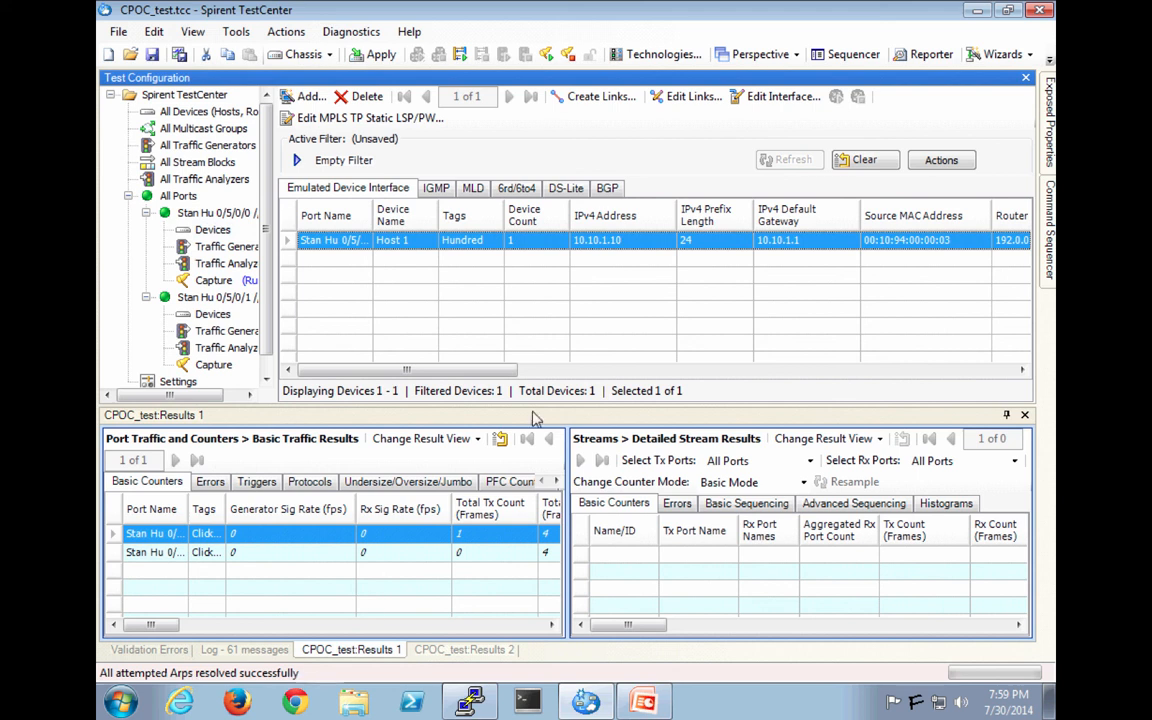
left_click_drag(479, 376, 987, 386)
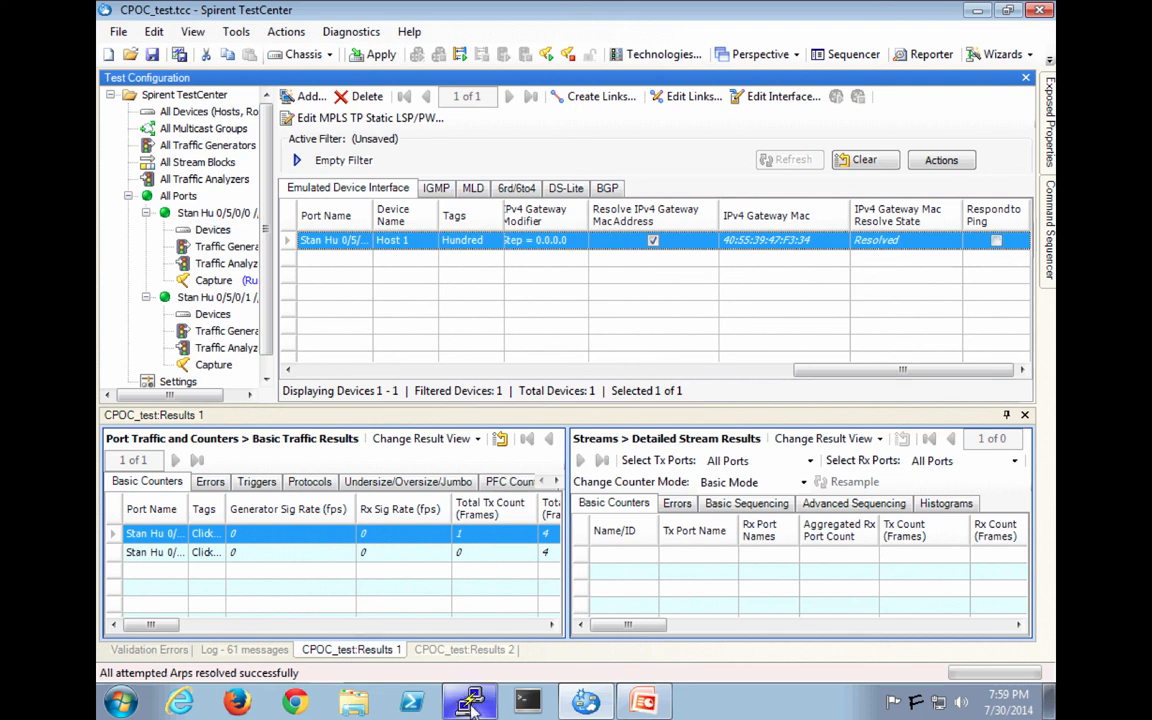
Step: Switch to the PuTTY session of the stan router and ping 10.10.1.10
key("alt+Tab")
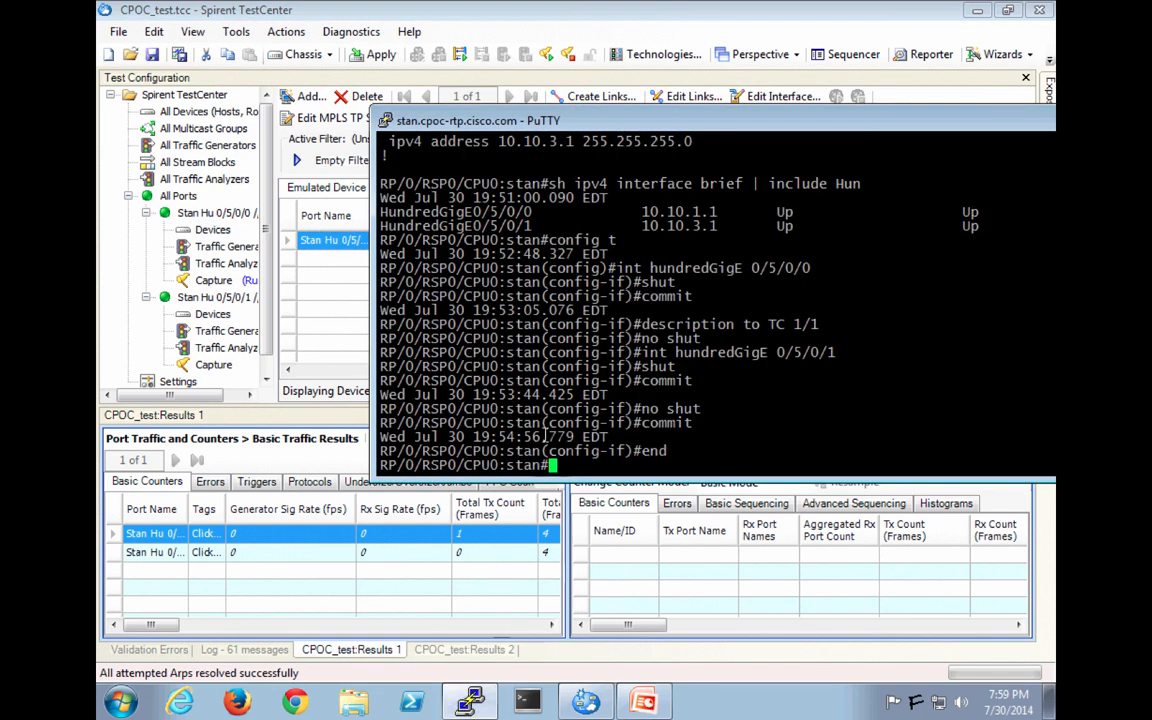
type("ping 10.10")
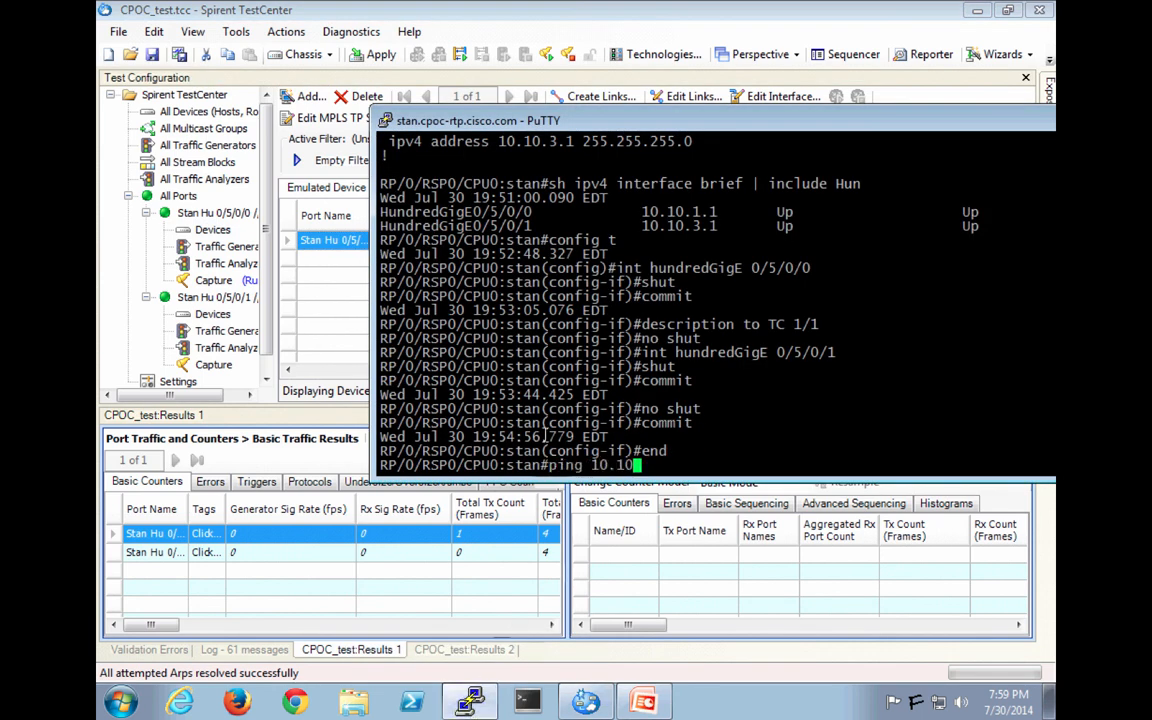
type(".1.10")
key("Return")
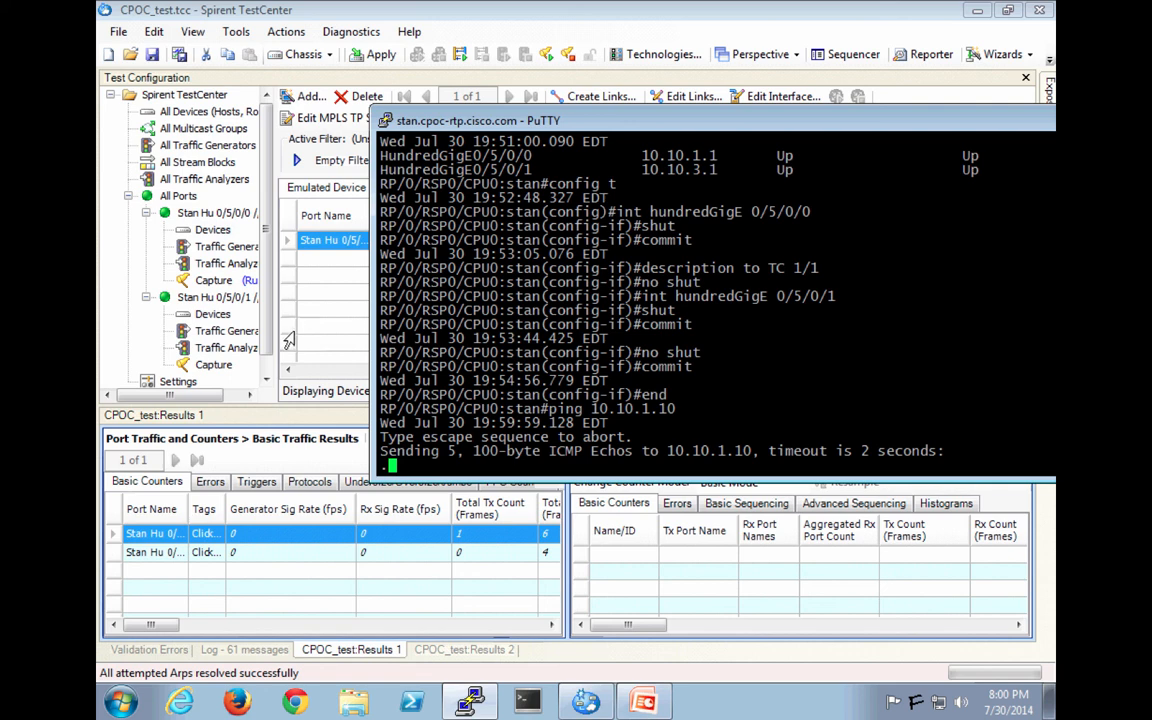
left_click(205, 280)
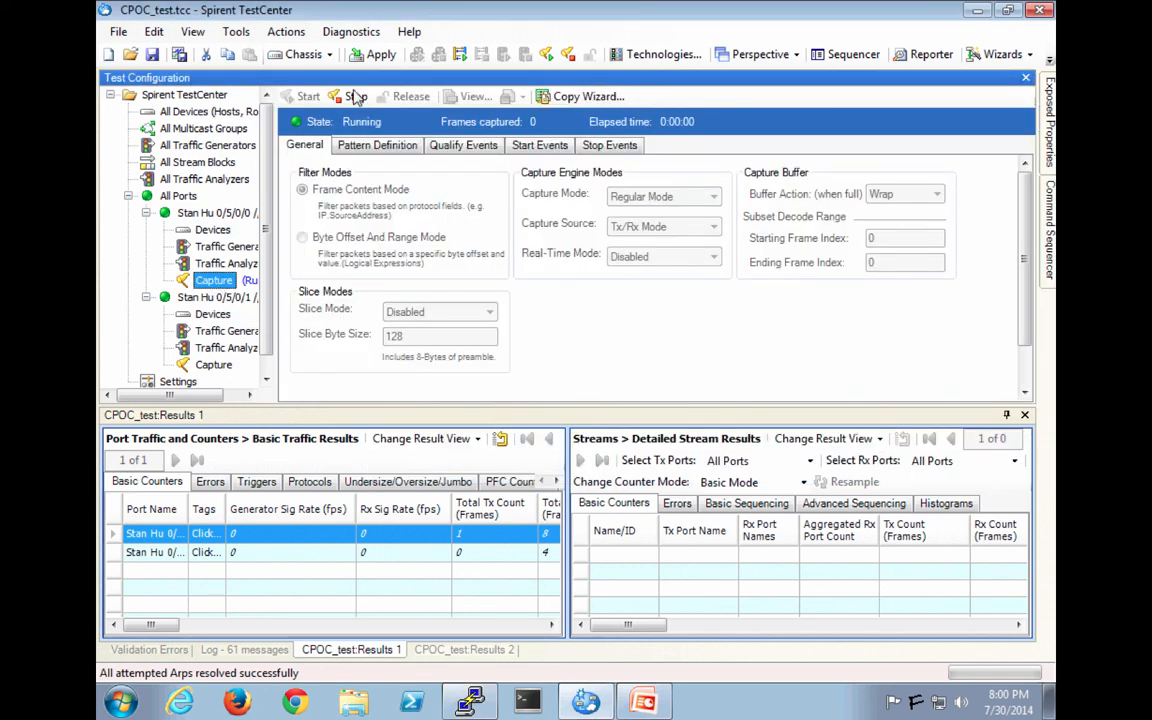
left_click(357, 96)
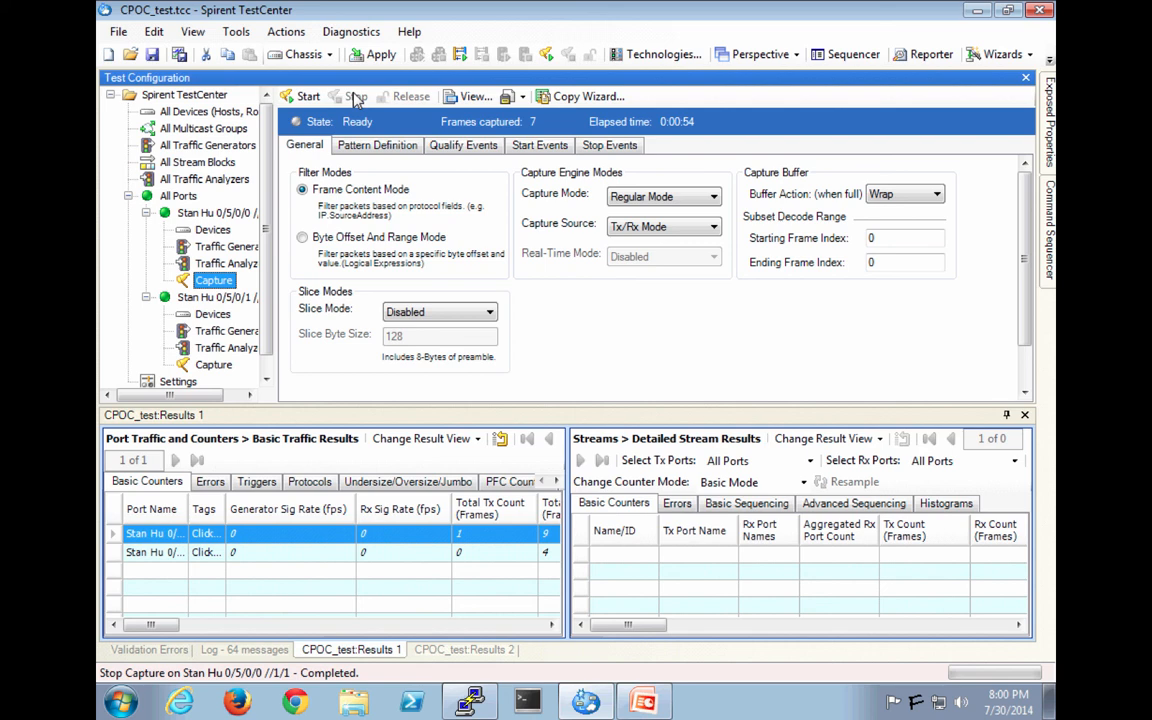
left_click(470, 97)
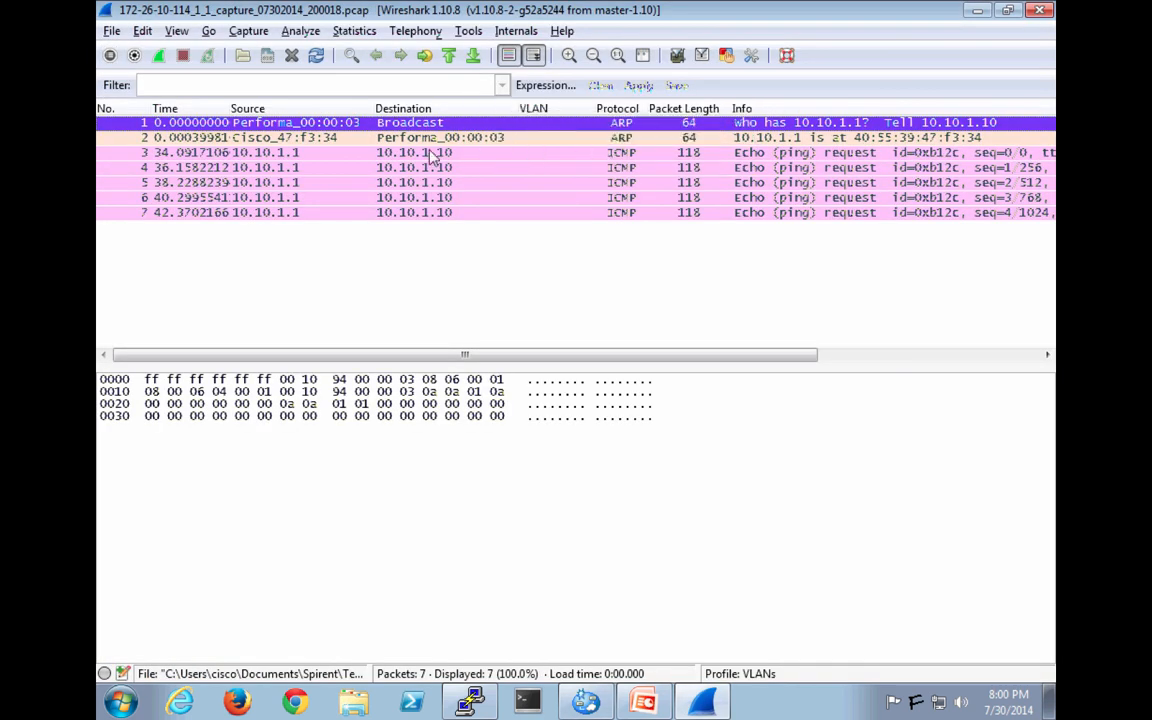
left_click(340, 156)
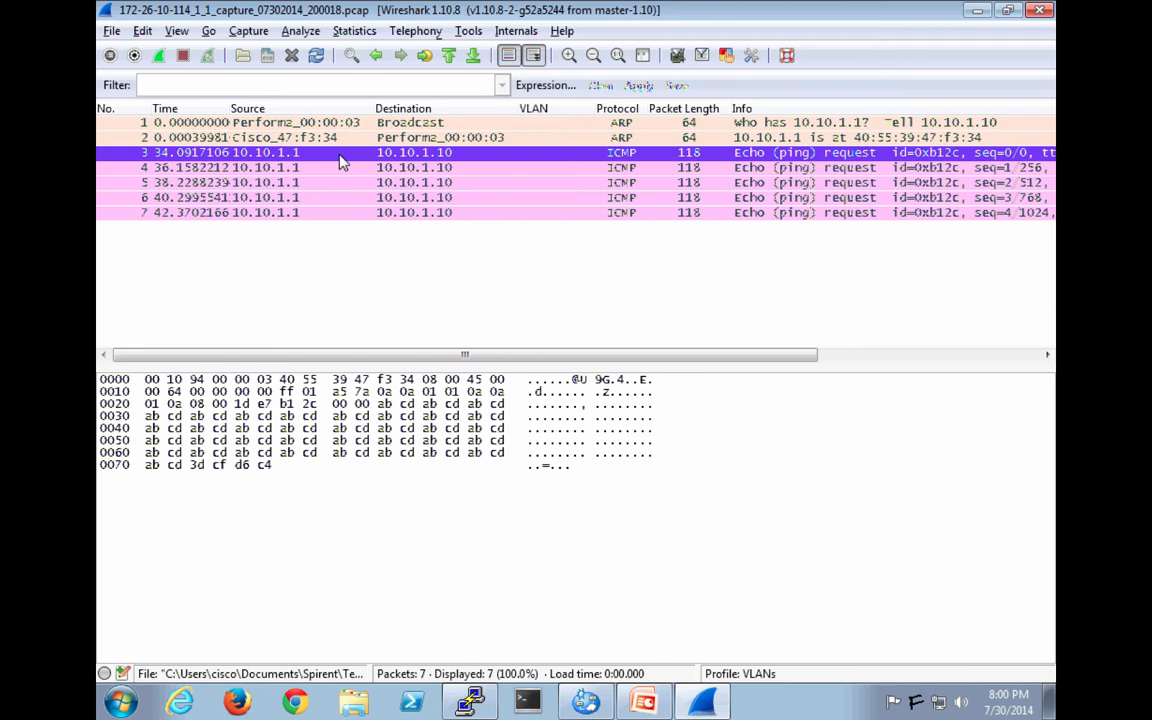
left_click(1040, 12)
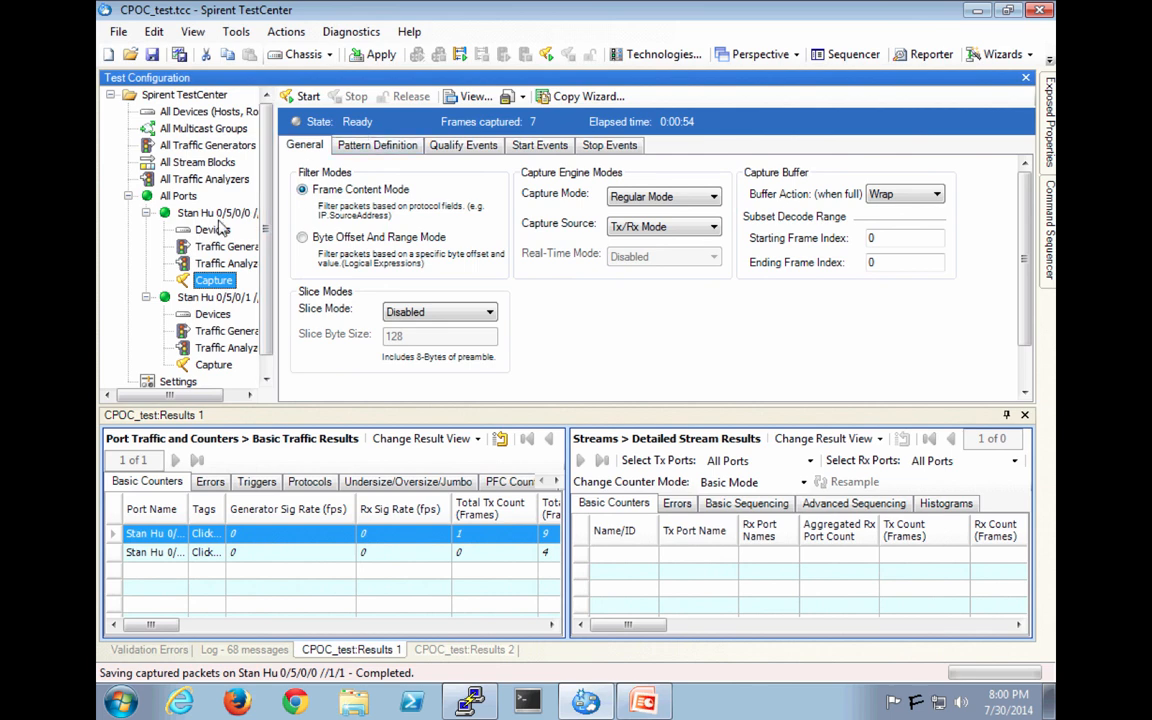
Step: Reopen the captured frames in Wireshark and examine the ARP reply and each ICMP echo request, one packet at a time
left_click(470, 96)
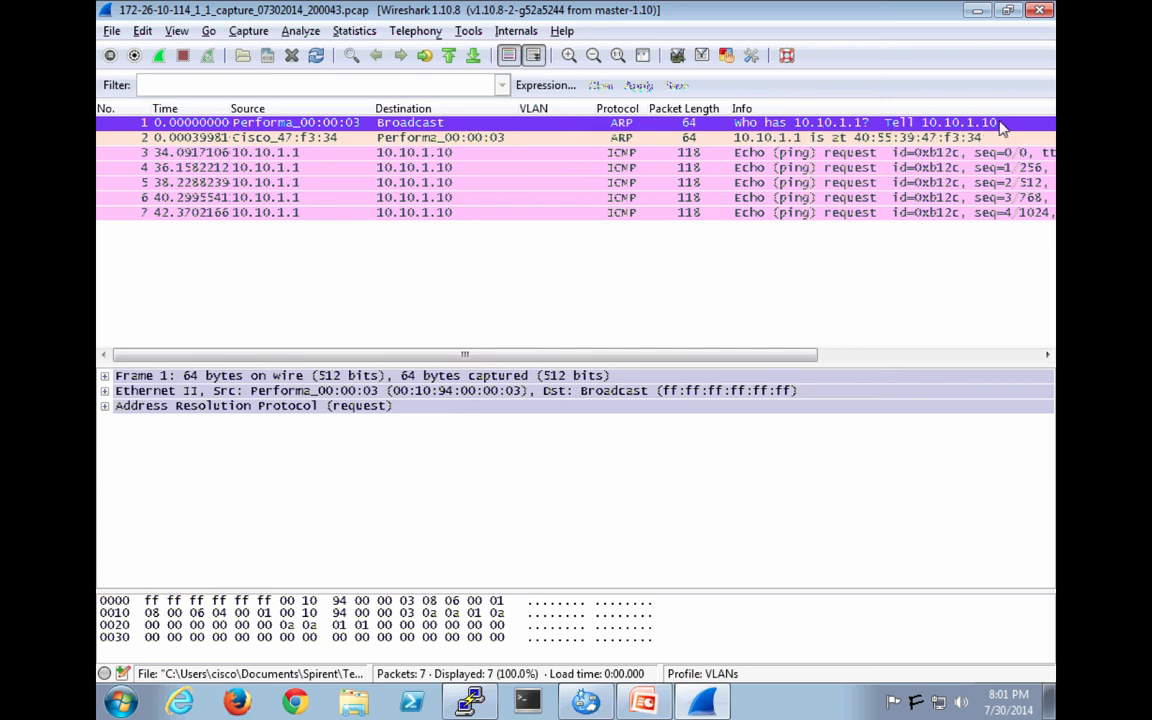
left_click(628, 139)
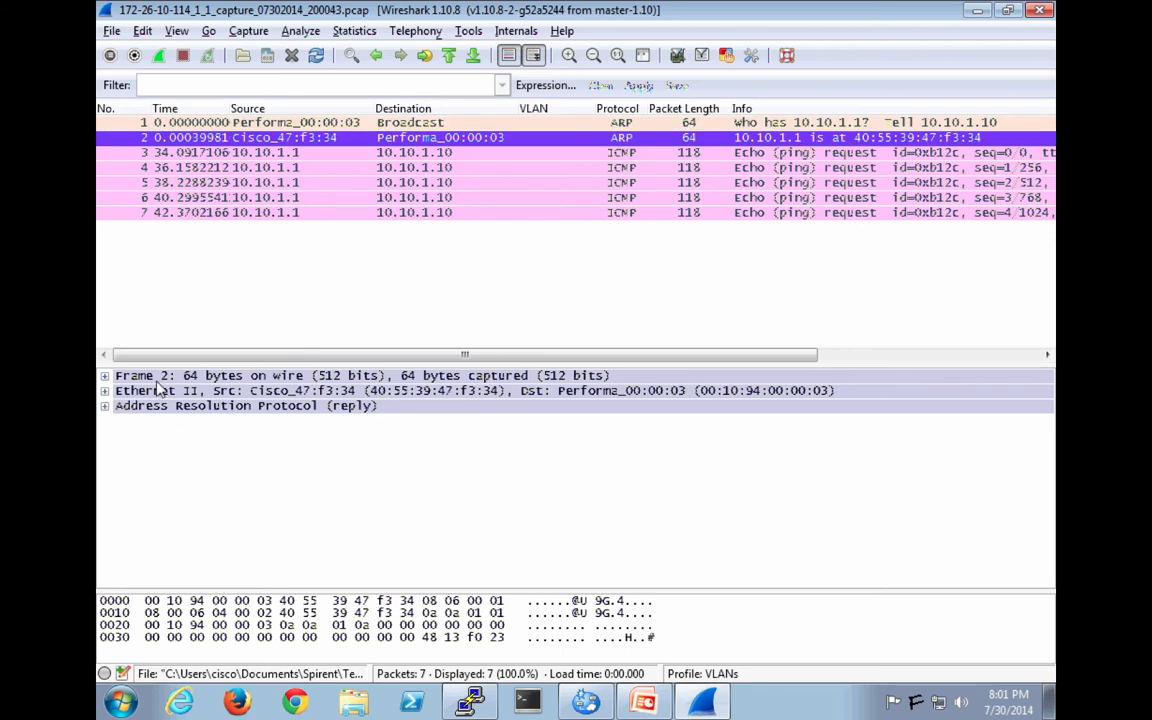
left_click(439, 154)
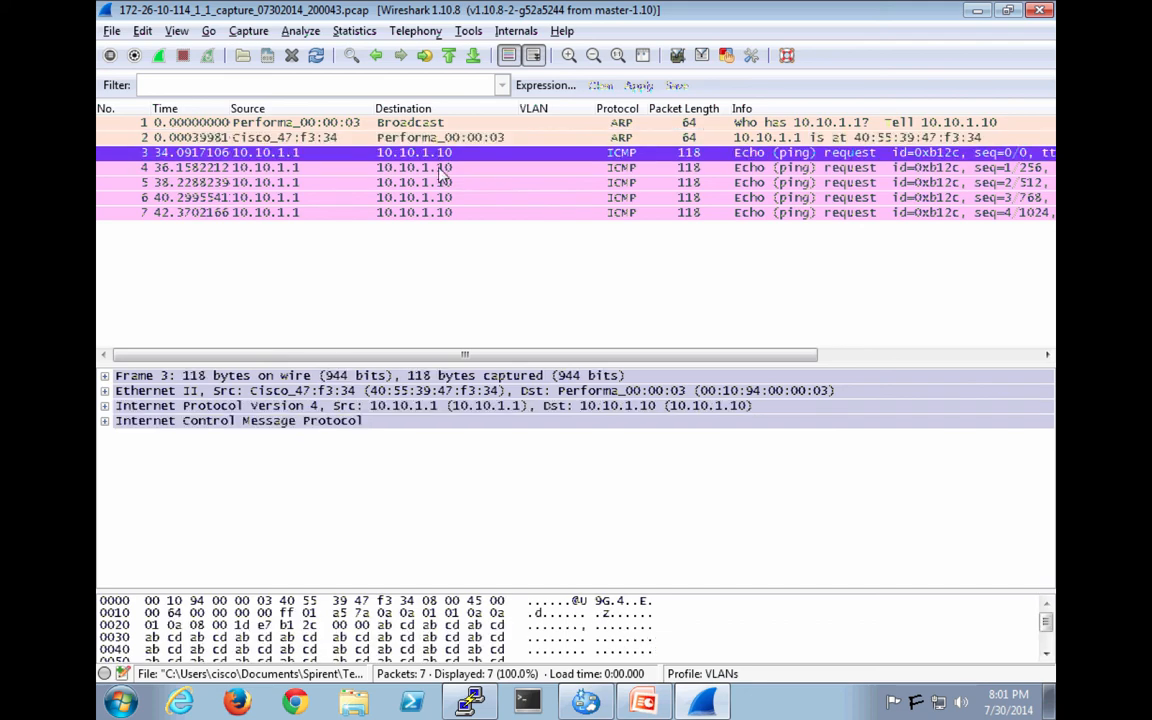
left_click(440, 168)
left_click(441, 183)
left_click(441, 198)
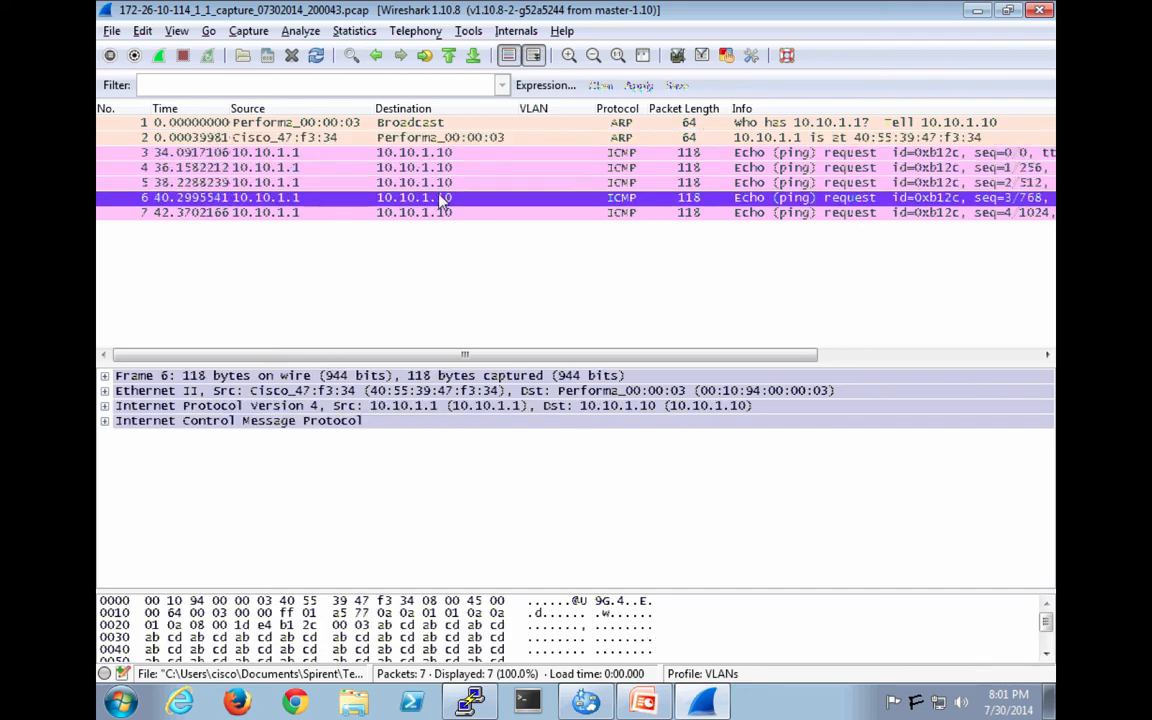
left_click(441, 213)
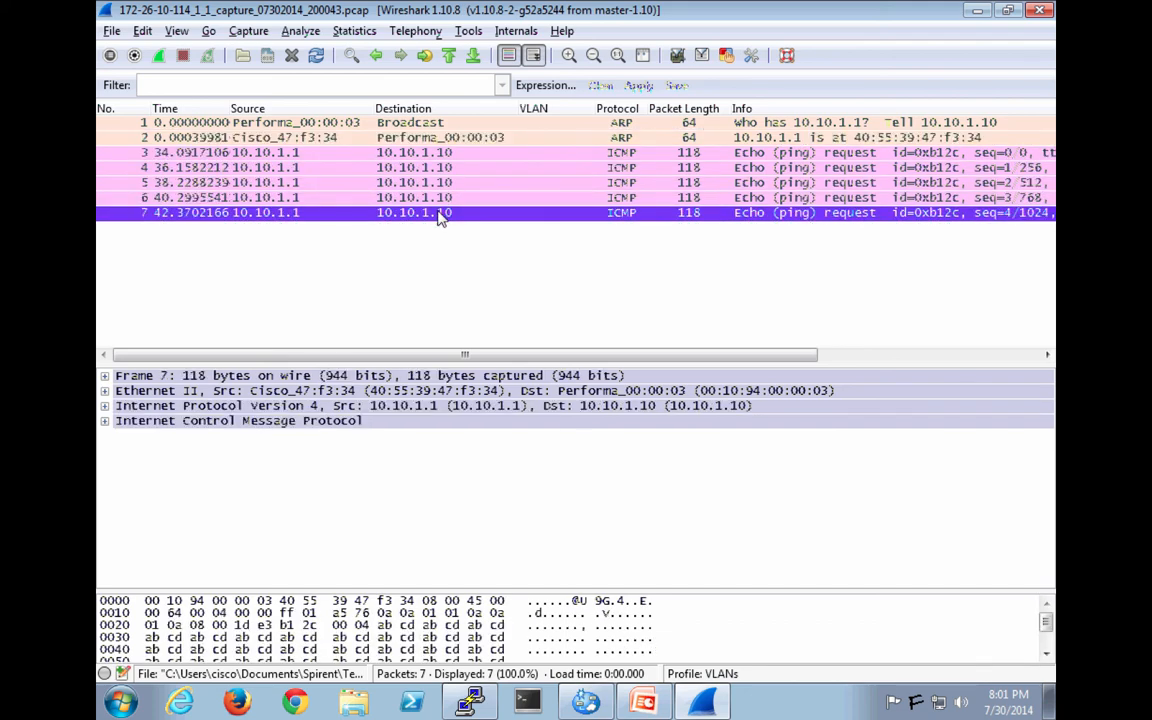
mouse_move(936, 5)
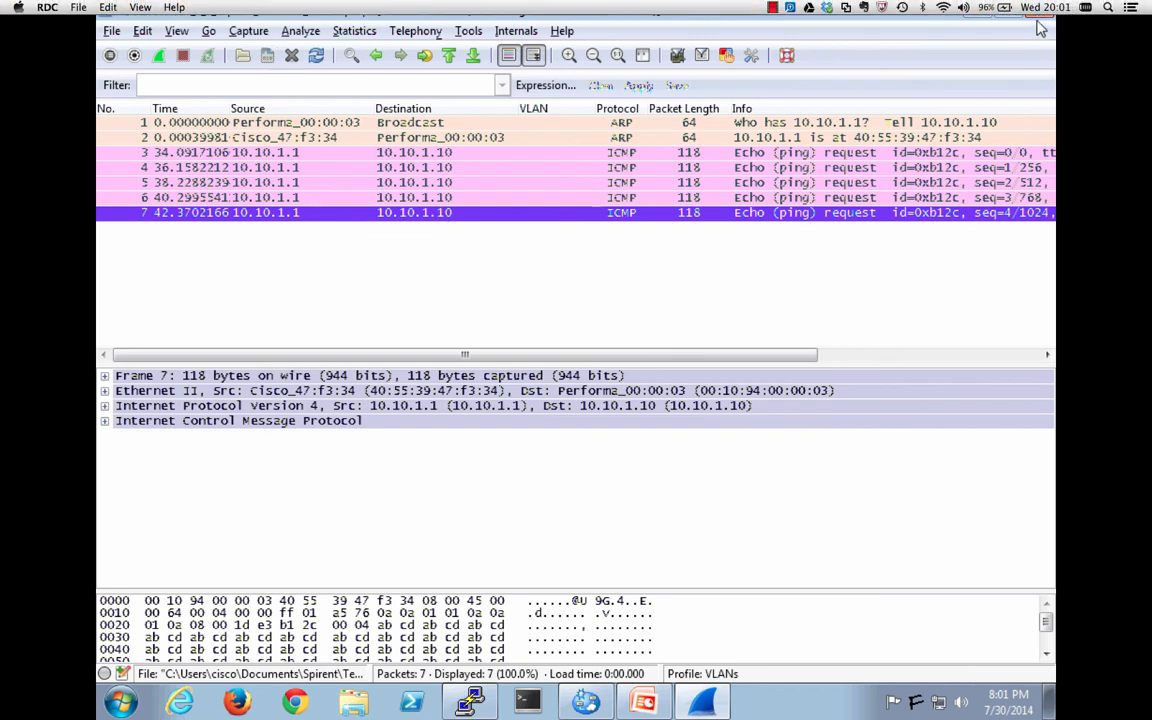
left_click(1040, 12)
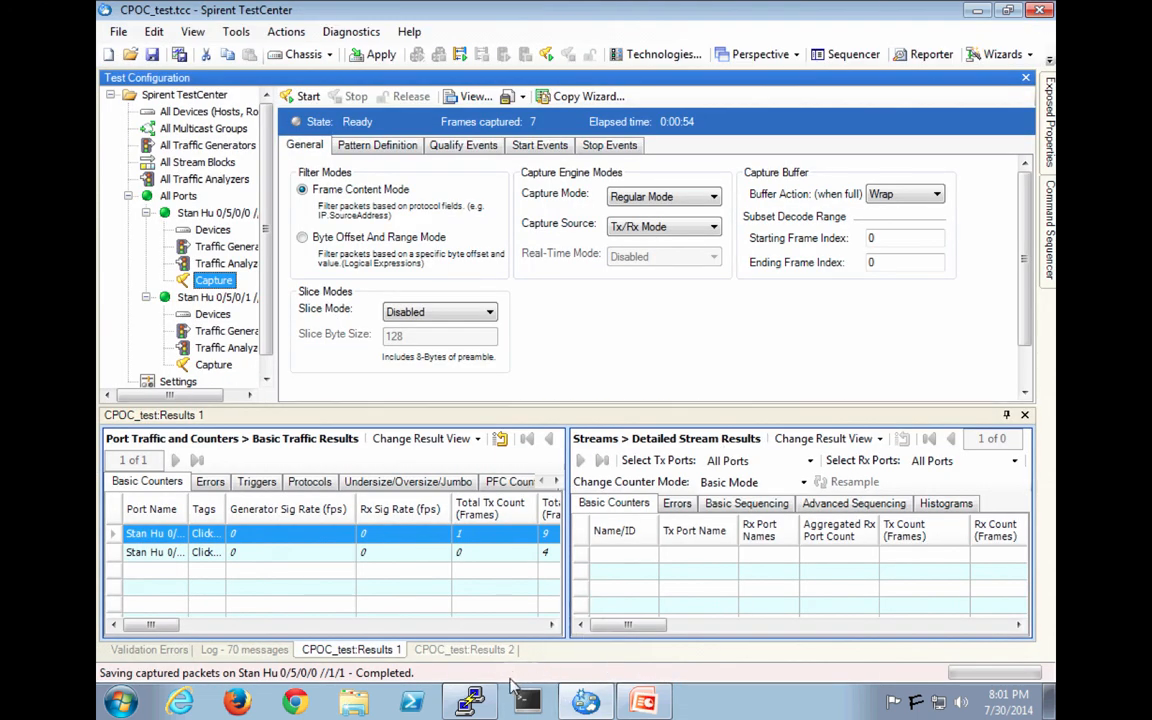
Step: Check the ping result in PuTTY, and in Spirent TestCenter enable Respond to Ping for Host 1 and apply the change
left_click(526, 702)
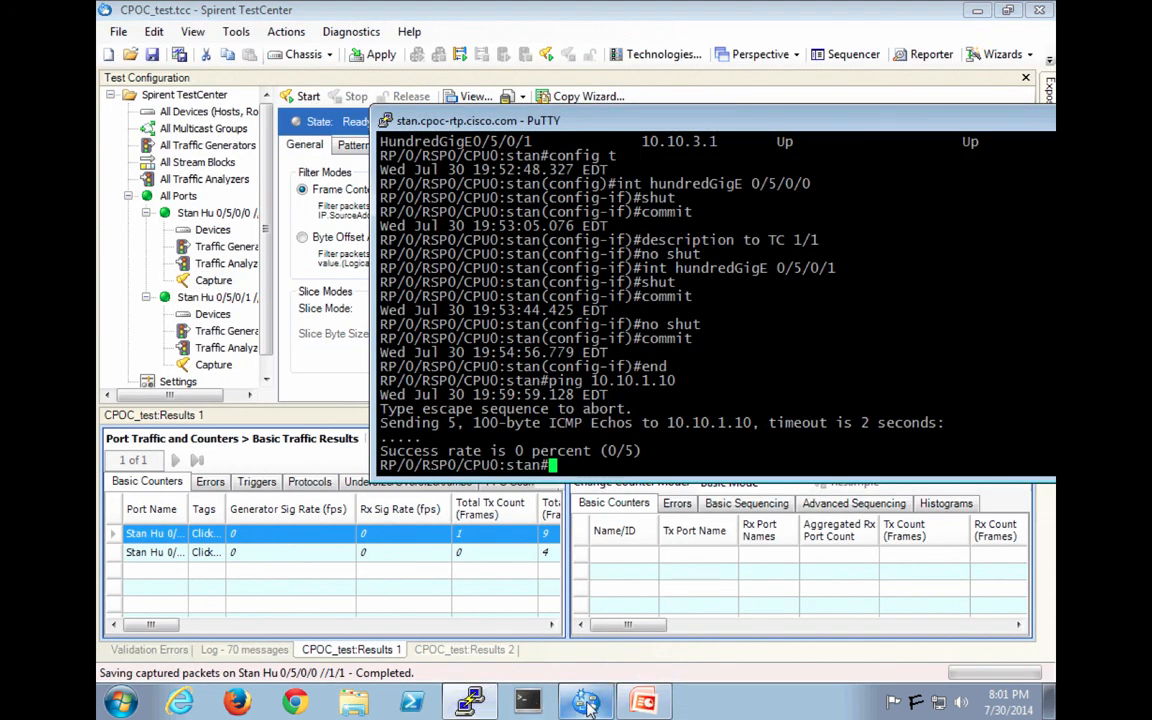
left_click(526, 702)
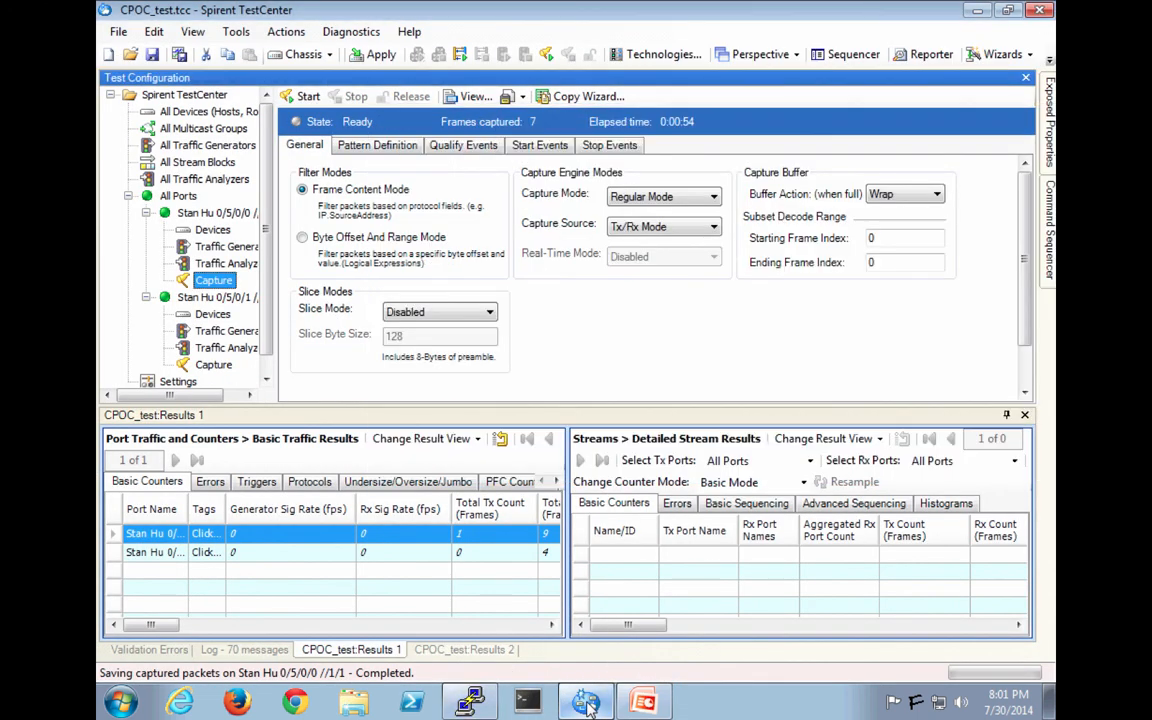
left_click(198, 229)
left_click(996, 243)
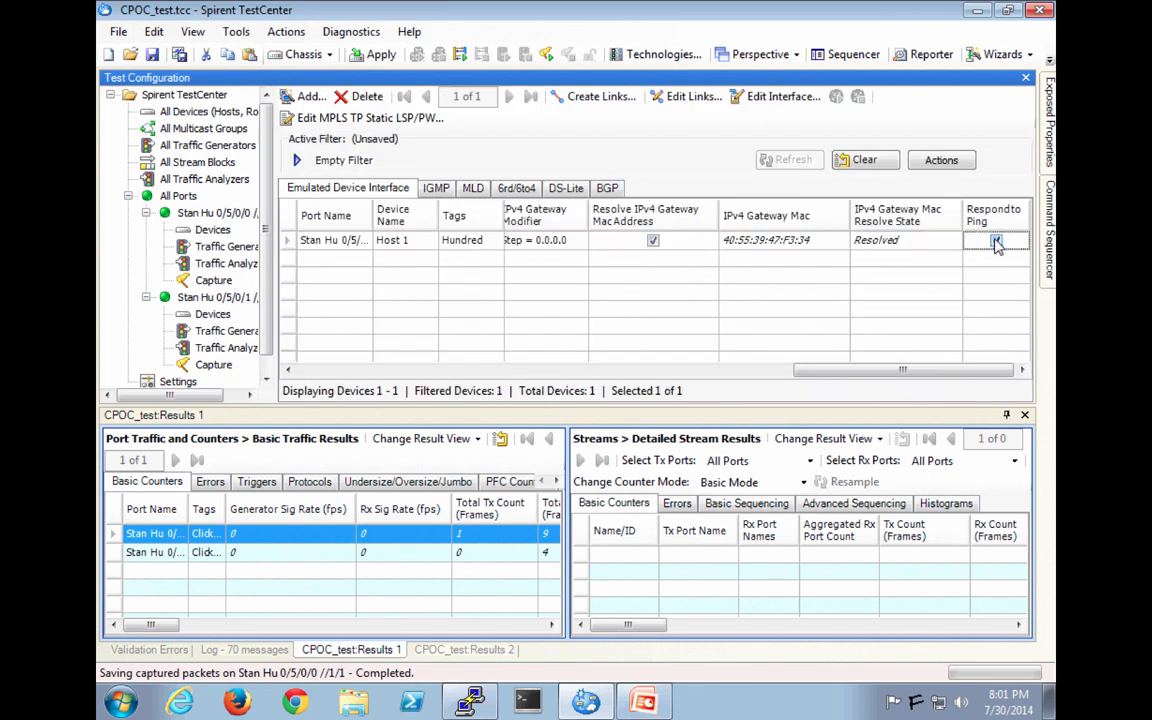
left_click(372, 57)
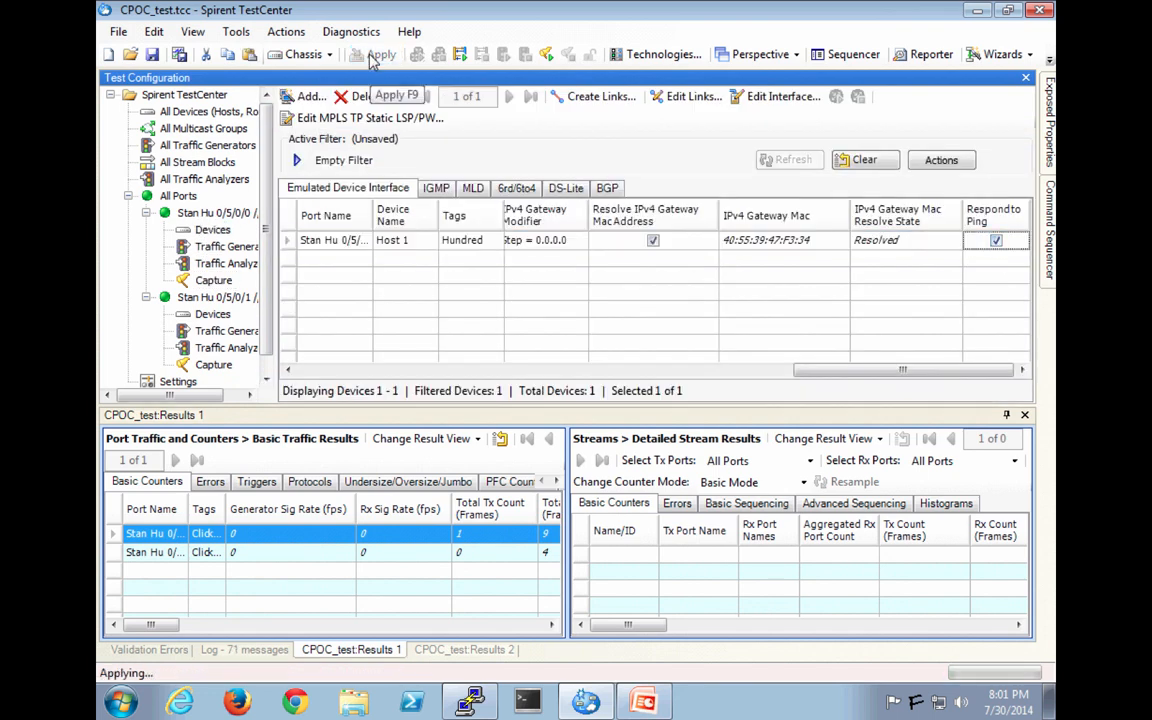
Step: Start a new capture on port Stan Hu 0/5/0/0 and repeat the ping to 10.10.1.10 from the router in PuTTY
left_click(212, 281)
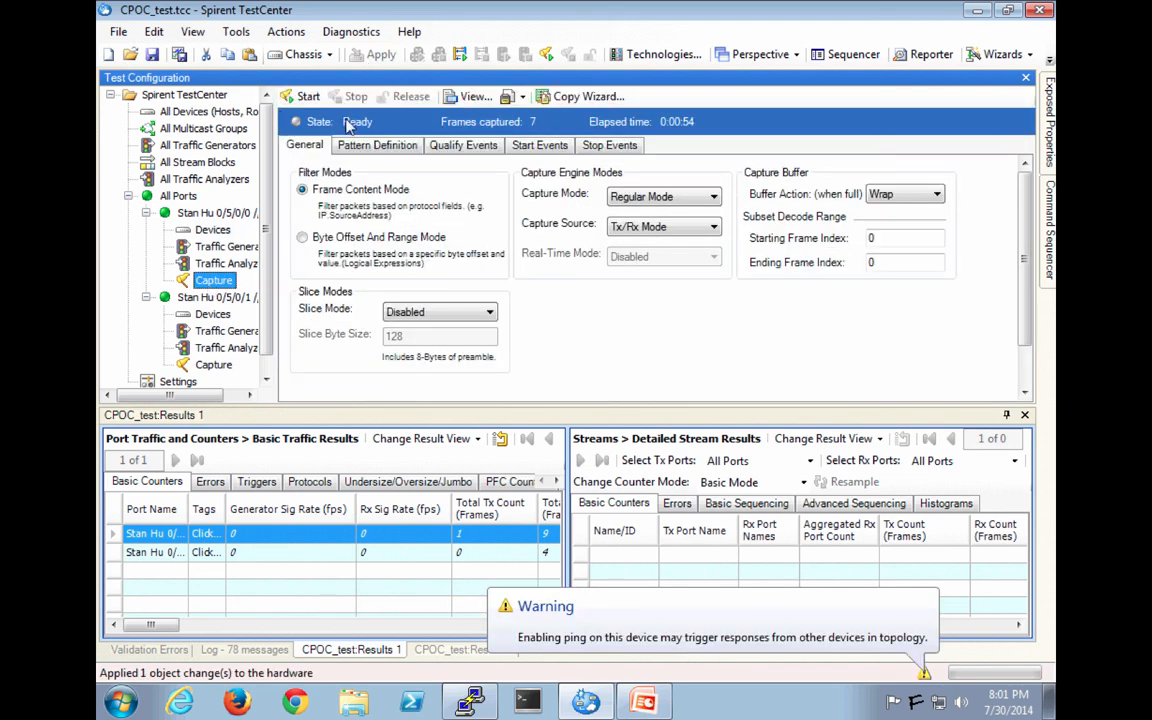
left_click(302, 96)
mouse_move(513, 712)
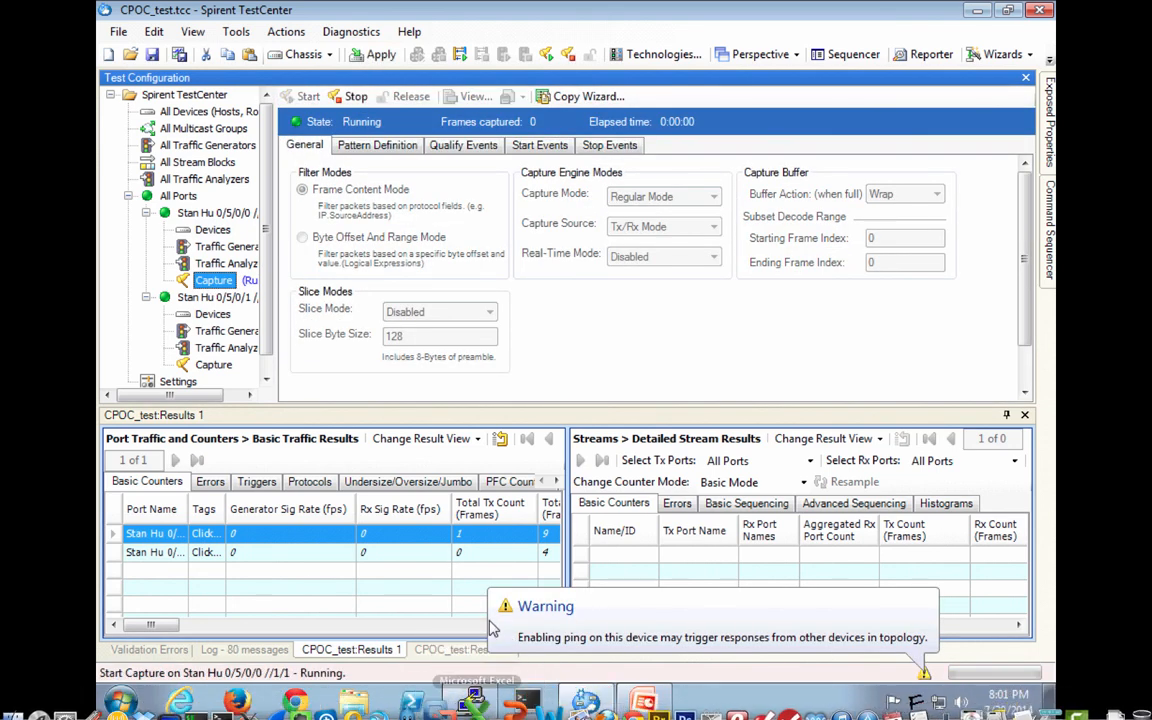
left_click(470, 701)
key("Up")
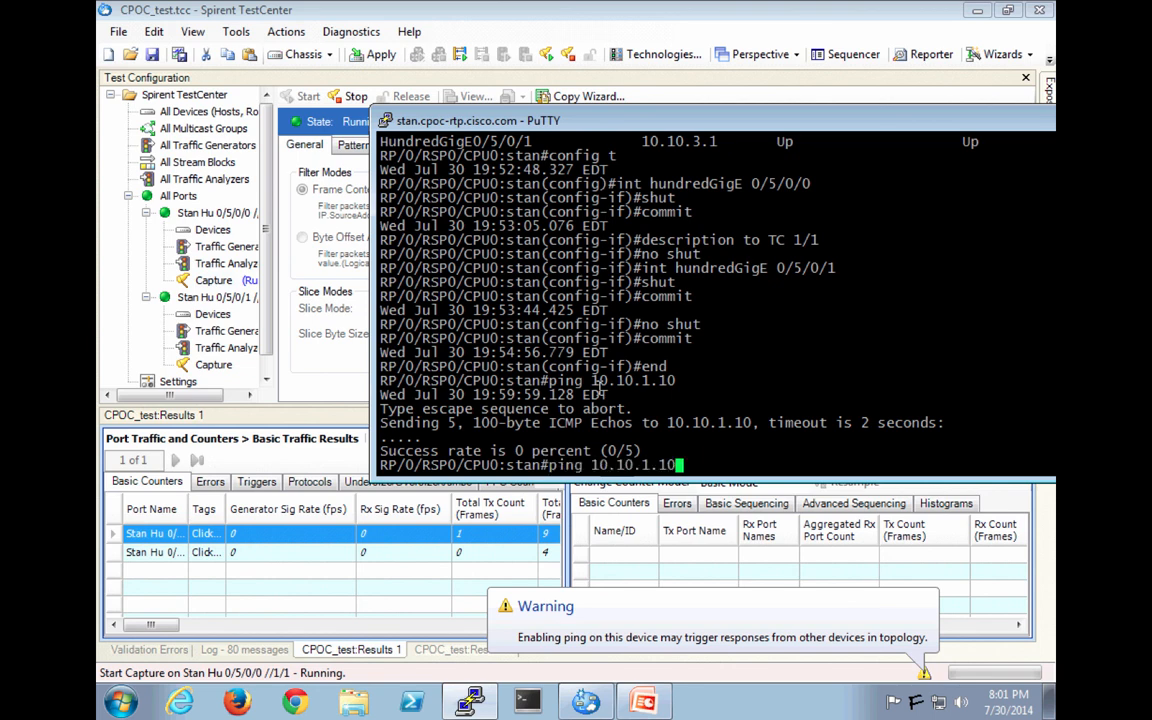
key("Return")
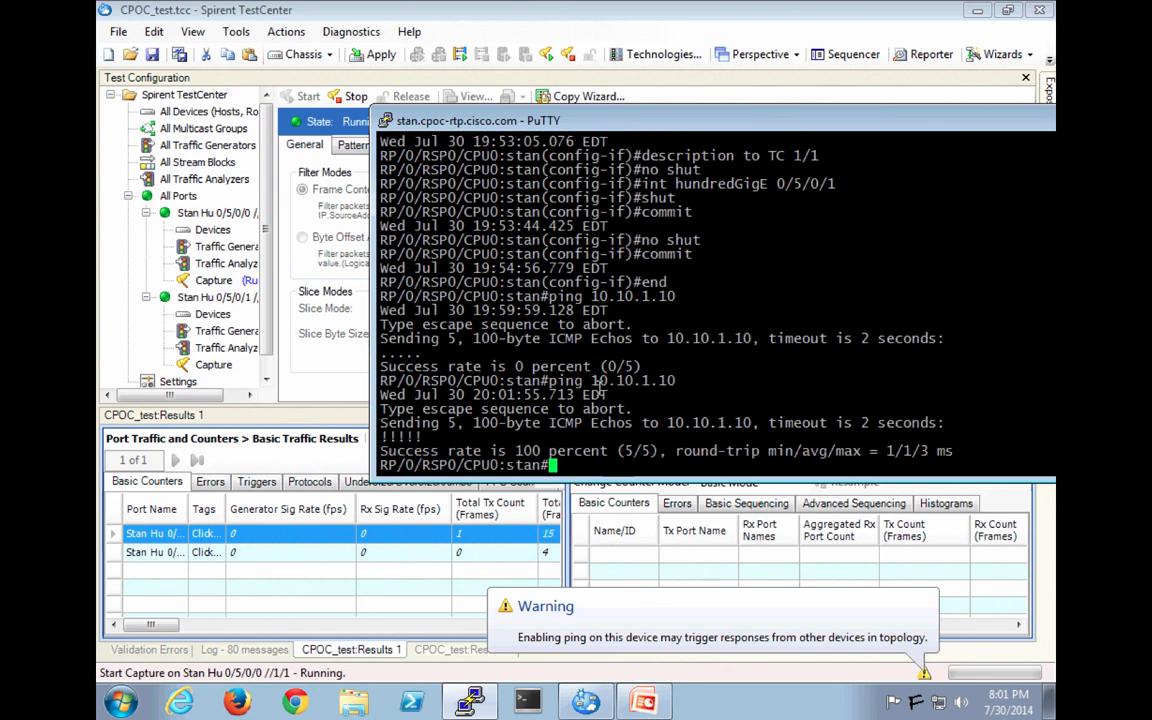
left_click(298, 333)
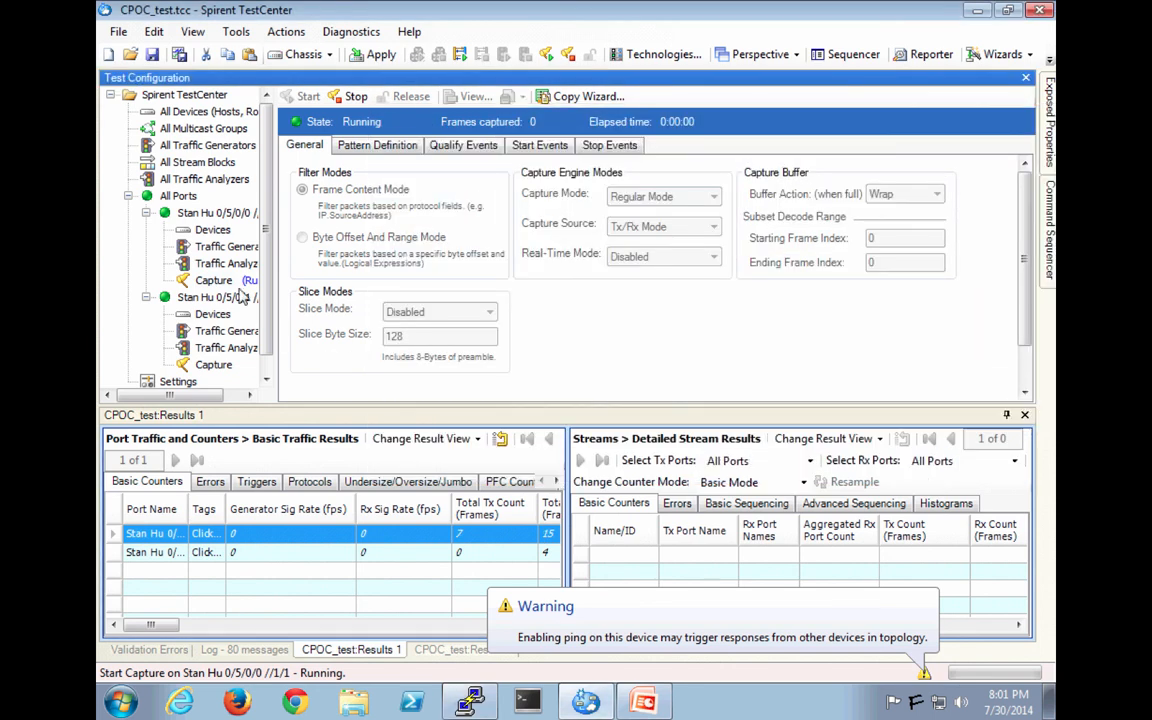
left_click(352, 97)
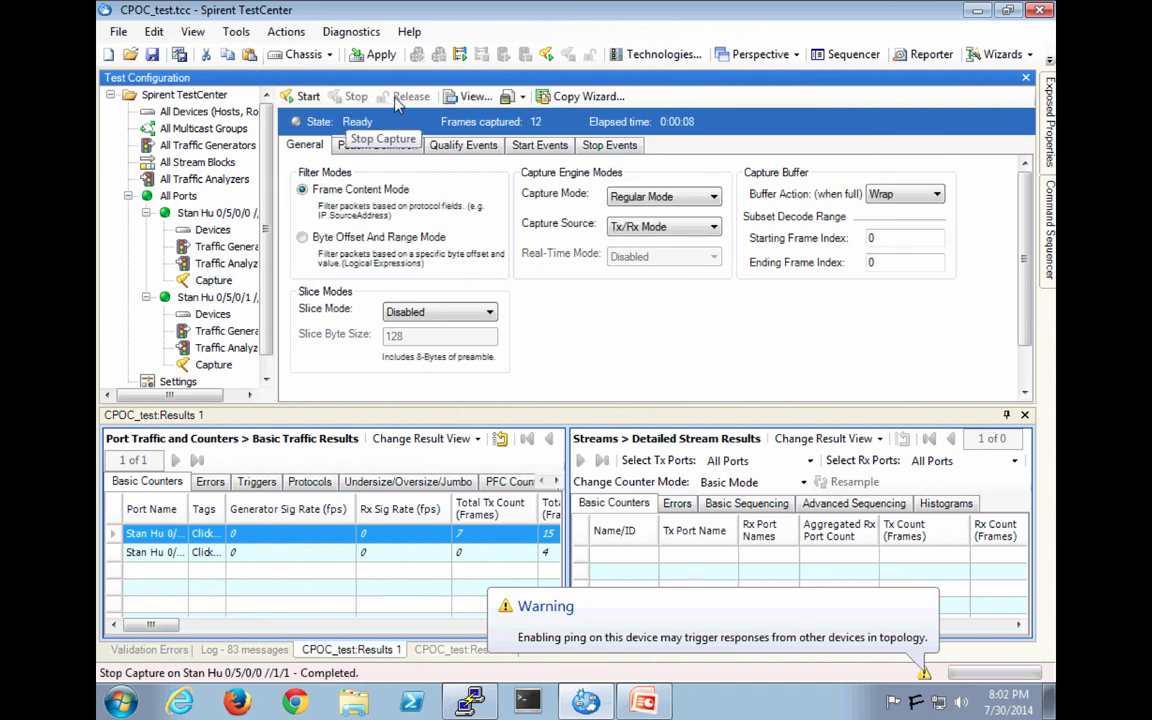
left_click(468, 97)
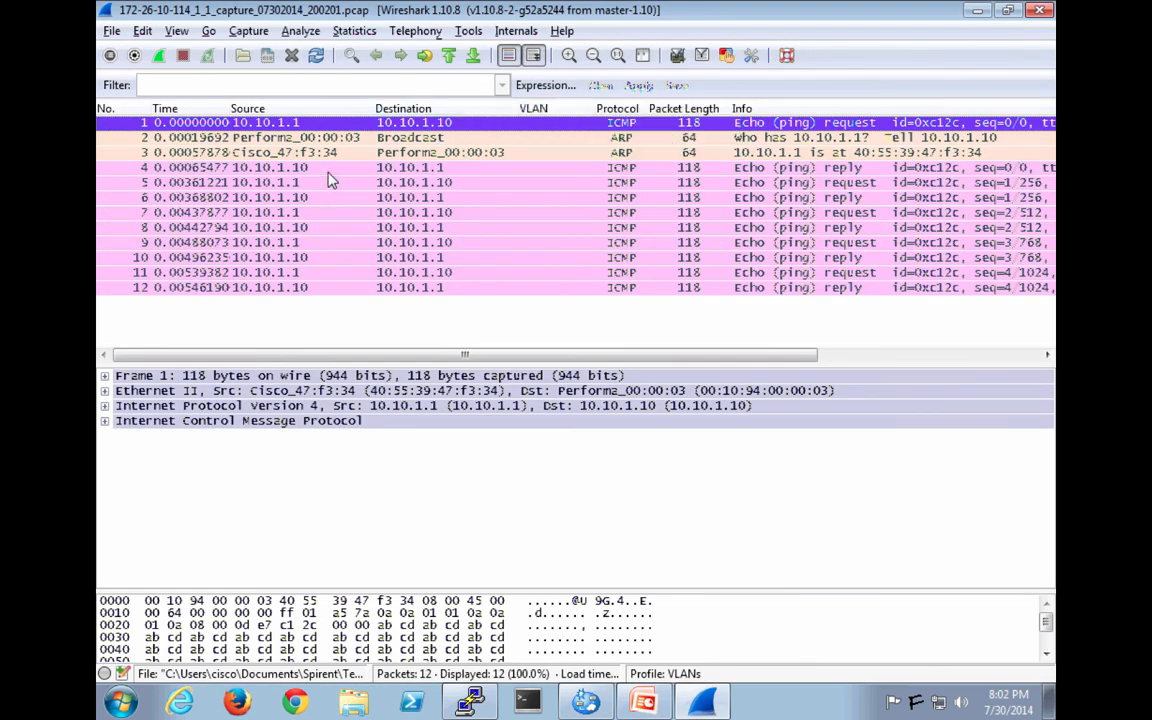
left_click(845, 184)
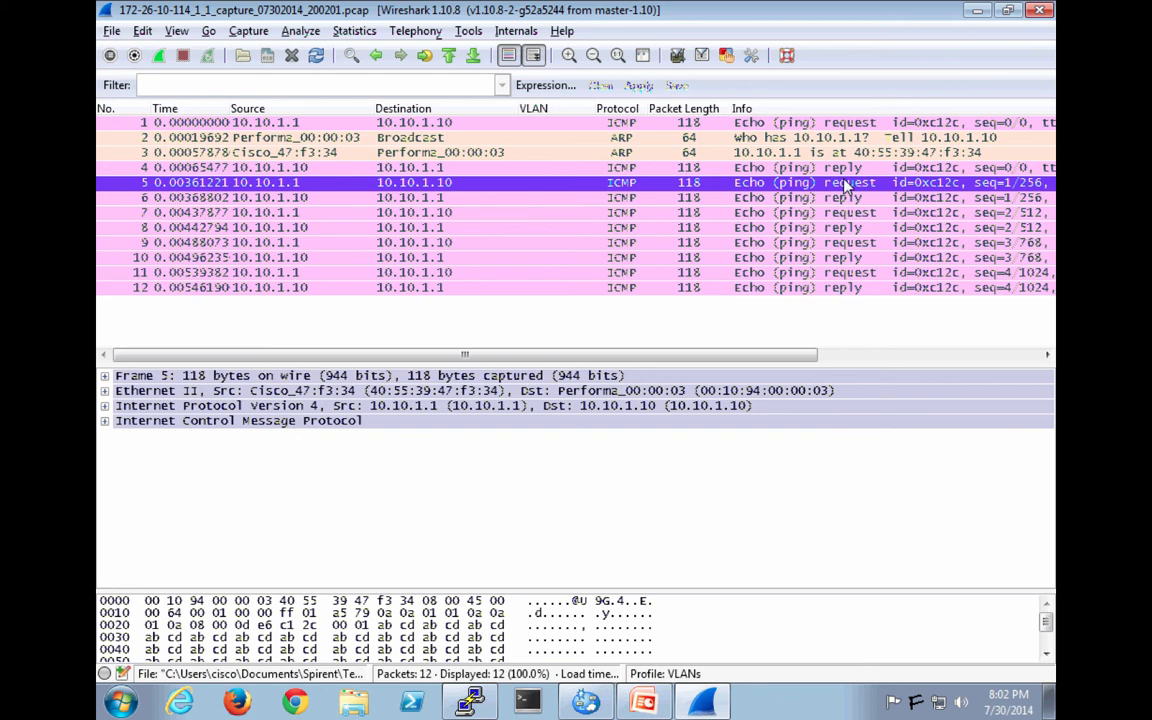
left_click(1040, 24)
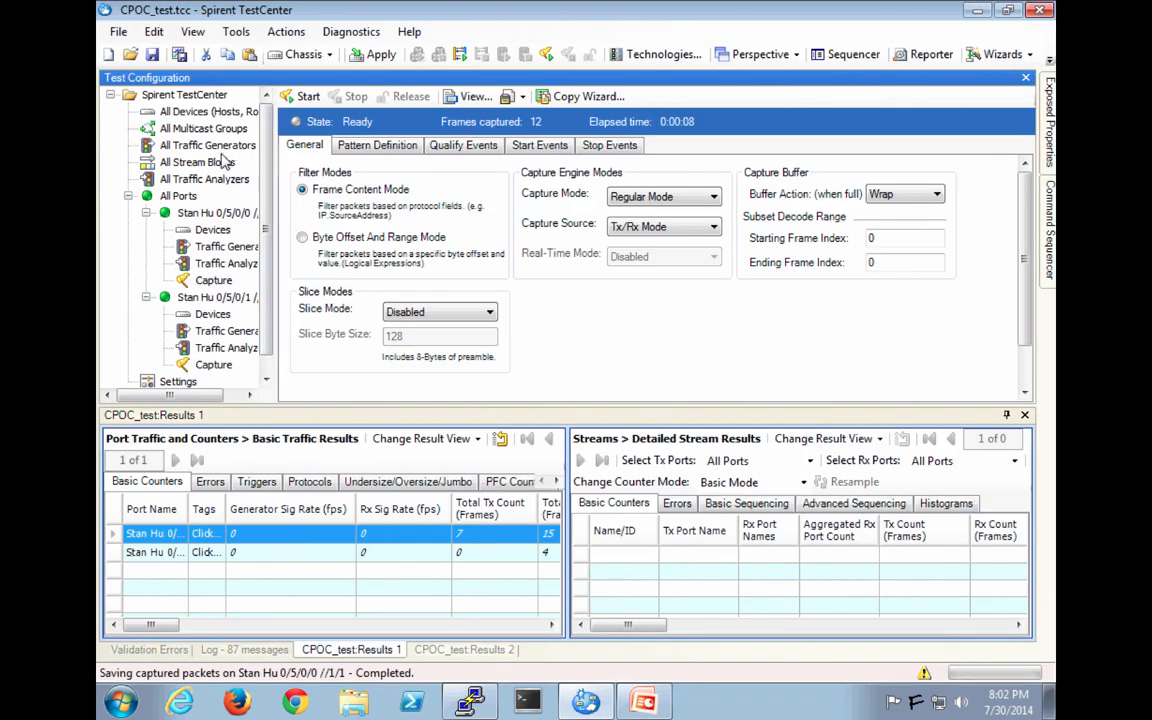
Step: Disable Respond to Ping for Host 1 on port Stan Hu 0/5/0/0 and ping its gateway 10.10.1.1 once from the host
left_click(210, 230)
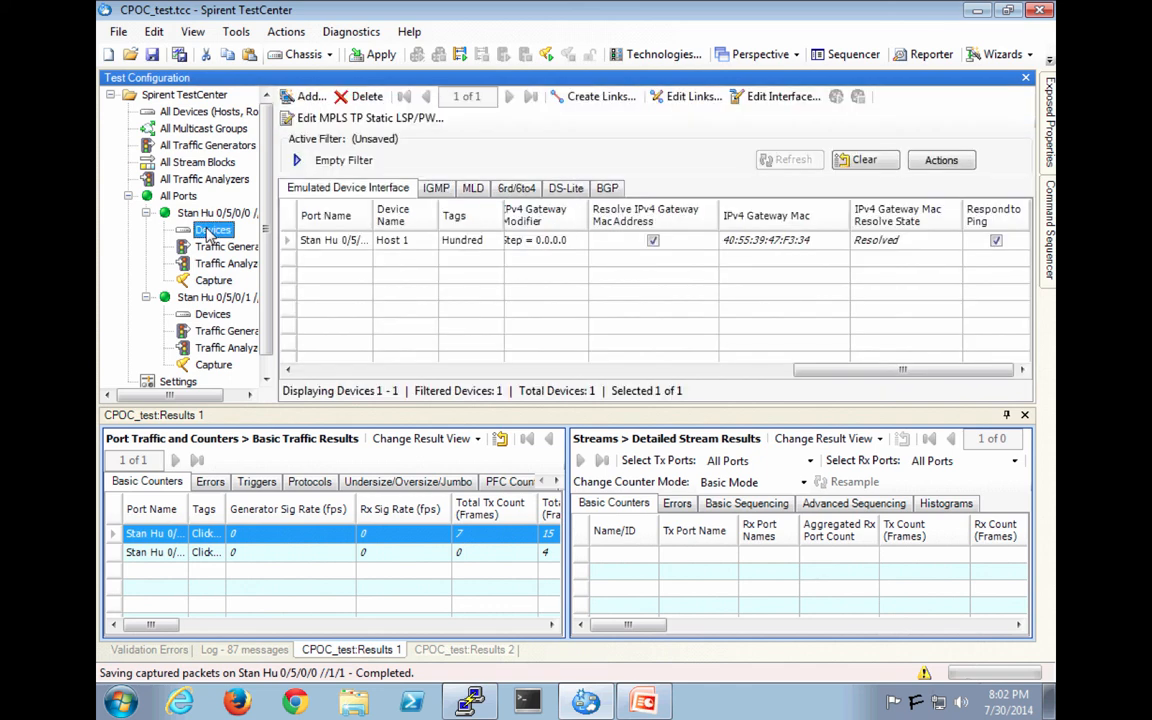
left_click(997, 241)
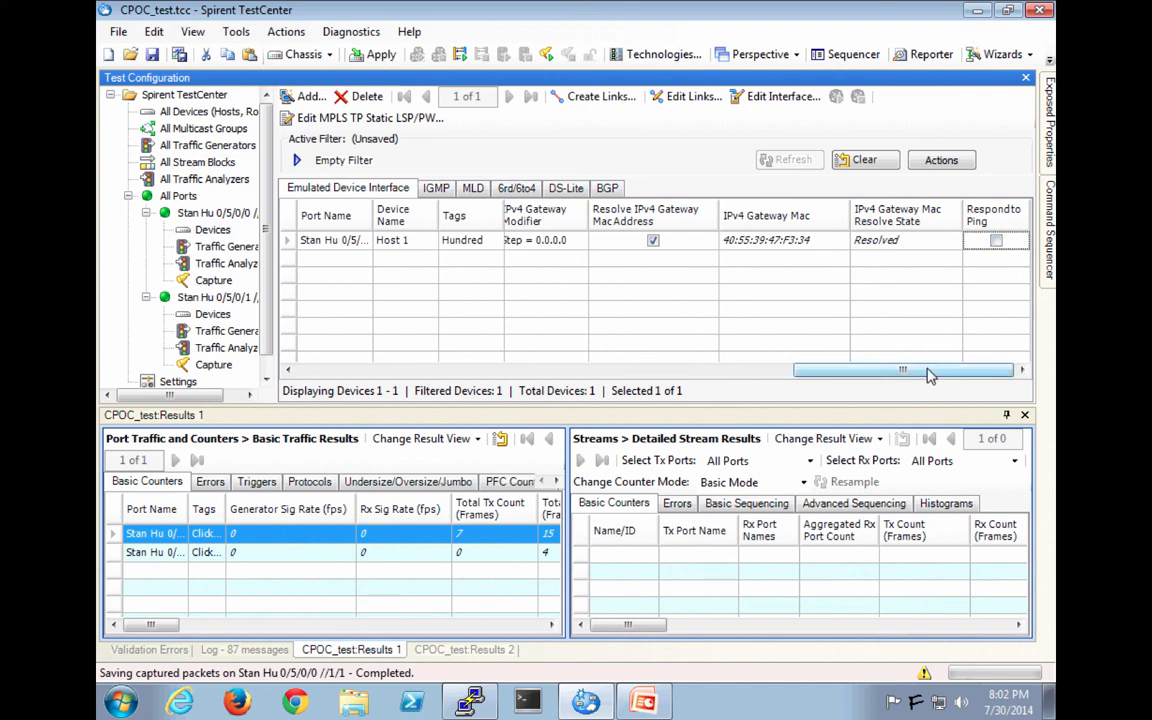
left_click_drag(932, 371, 415, 371)
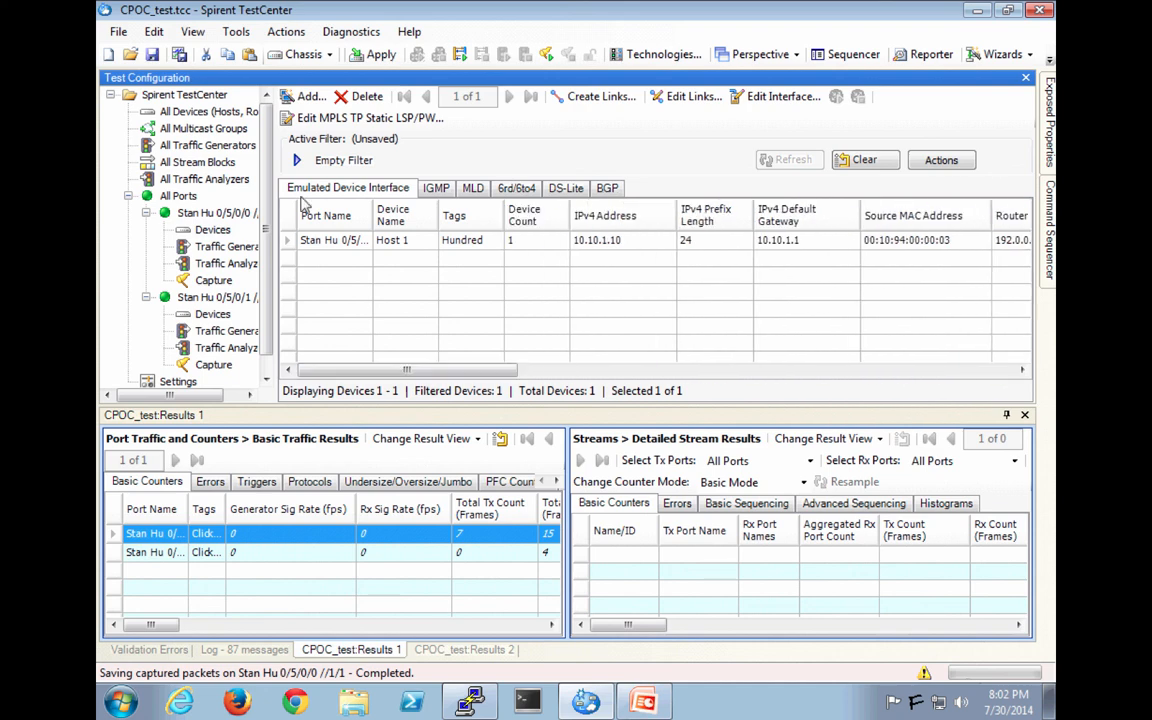
left_click(283, 242)
right_click(283, 248)
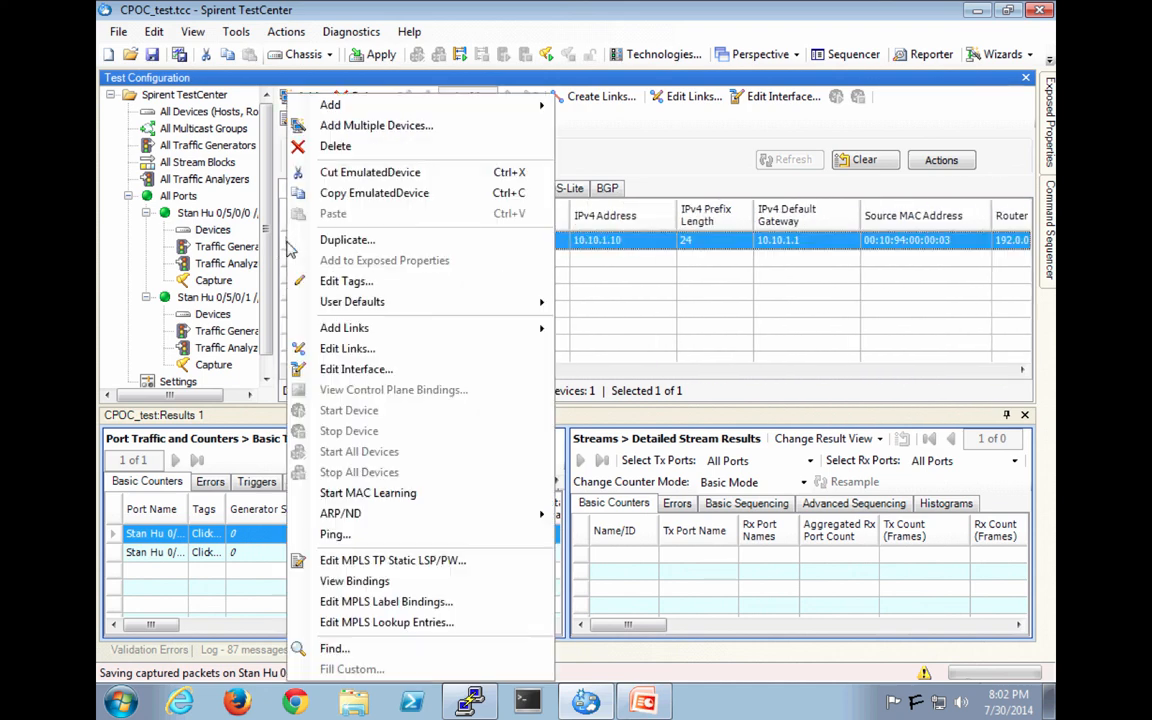
left_click(368, 537)
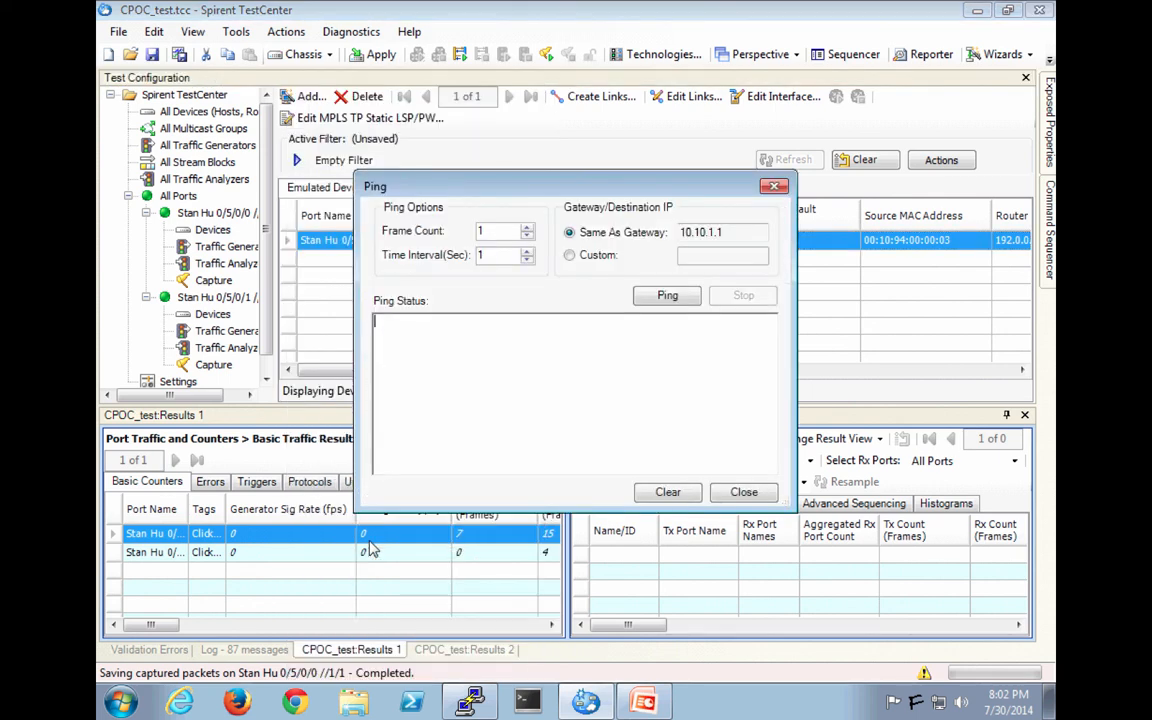
left_click(668, 298)
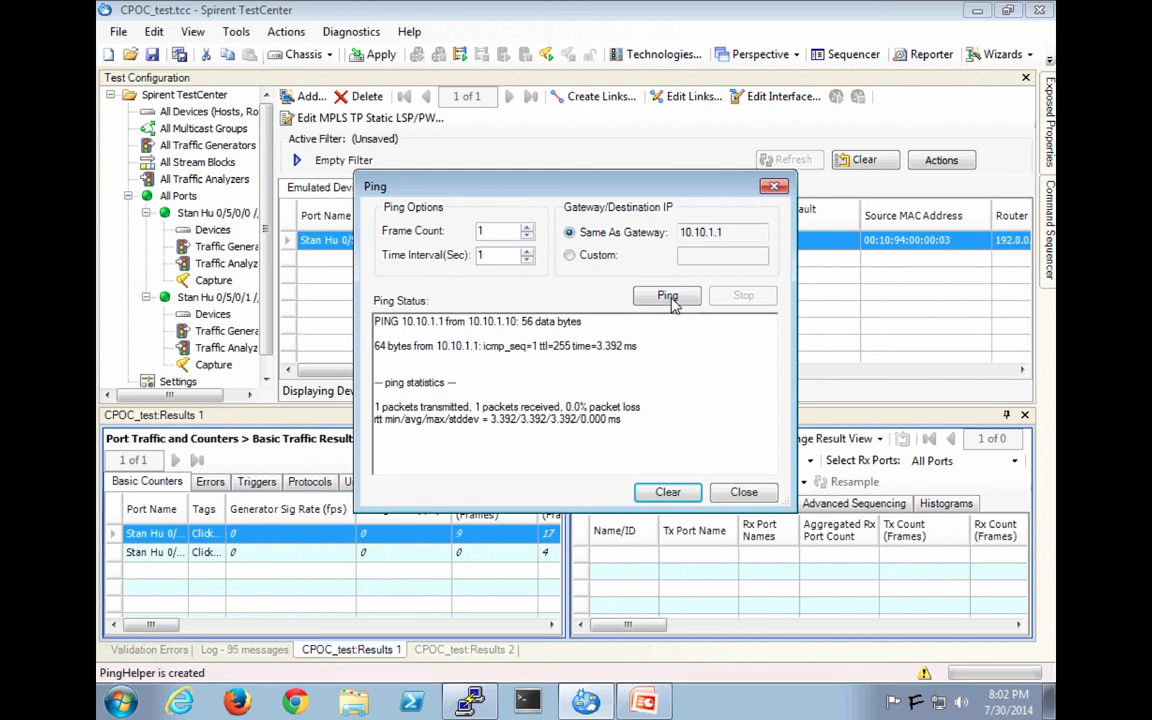
left_click(743, 491)
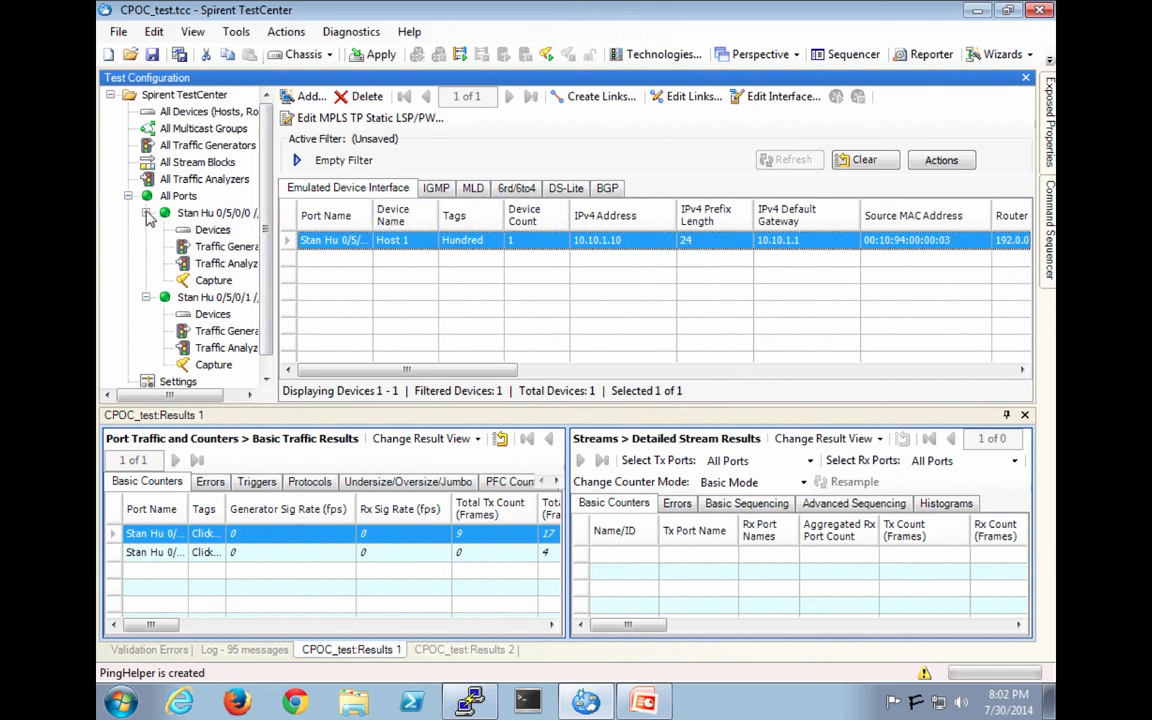
left_click(203, 317)
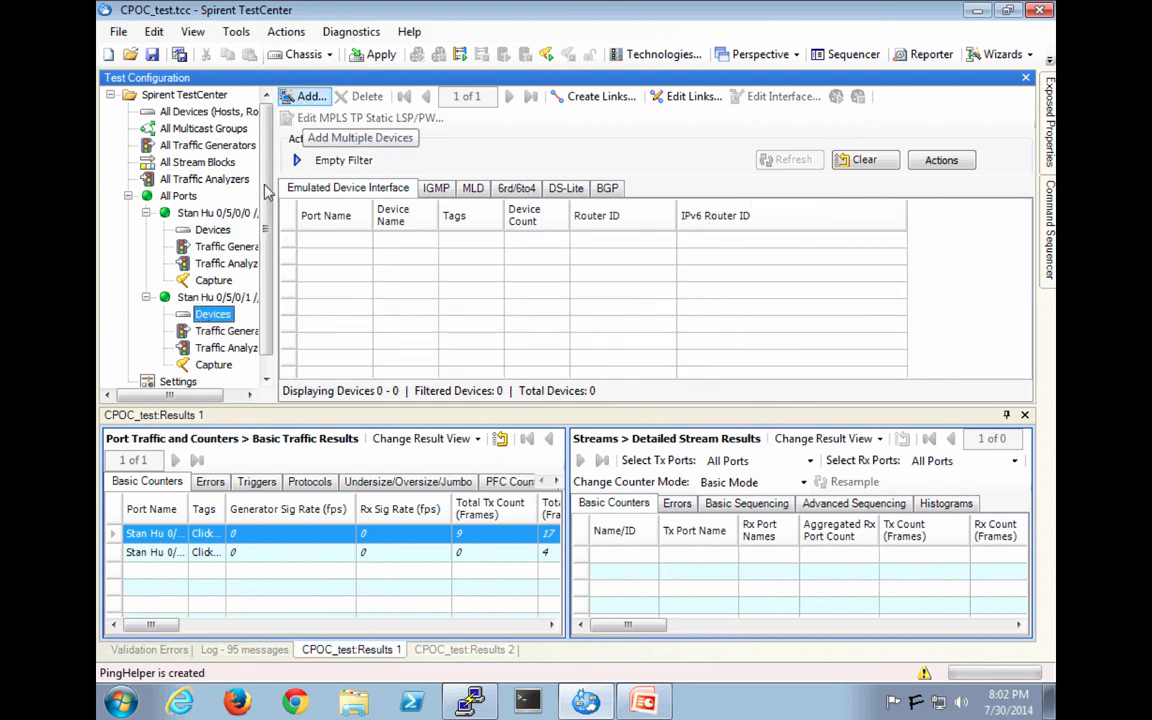
left_click(213, 231)
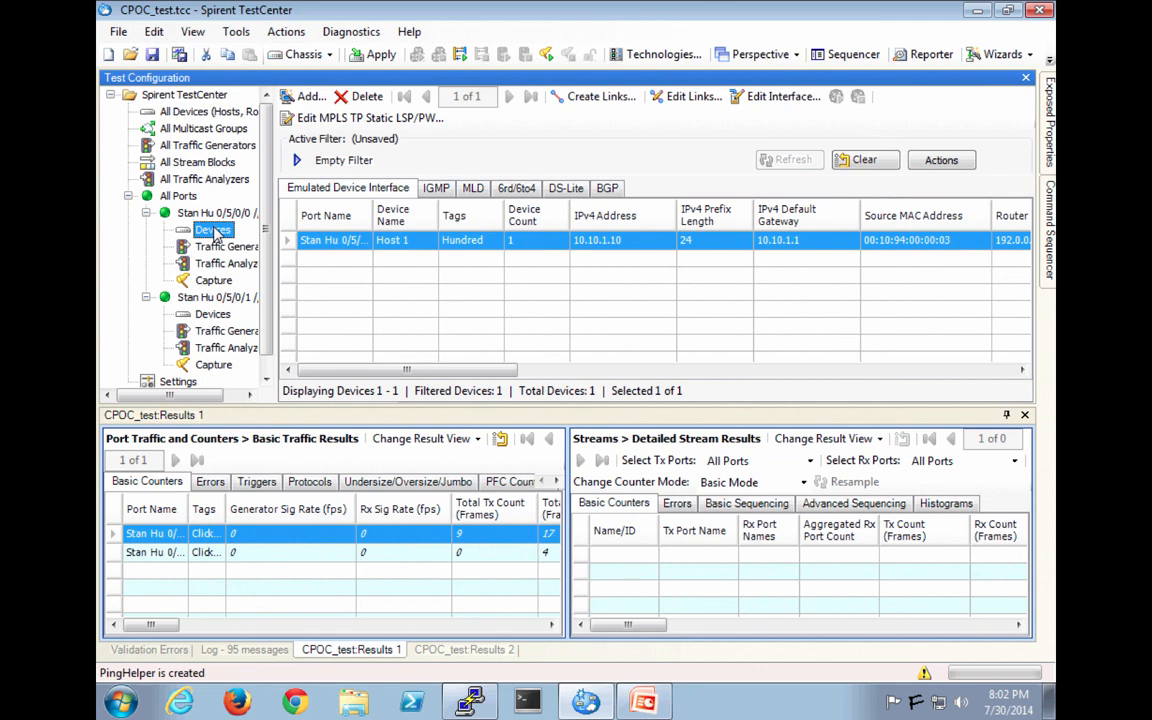
right_click(287, 246)
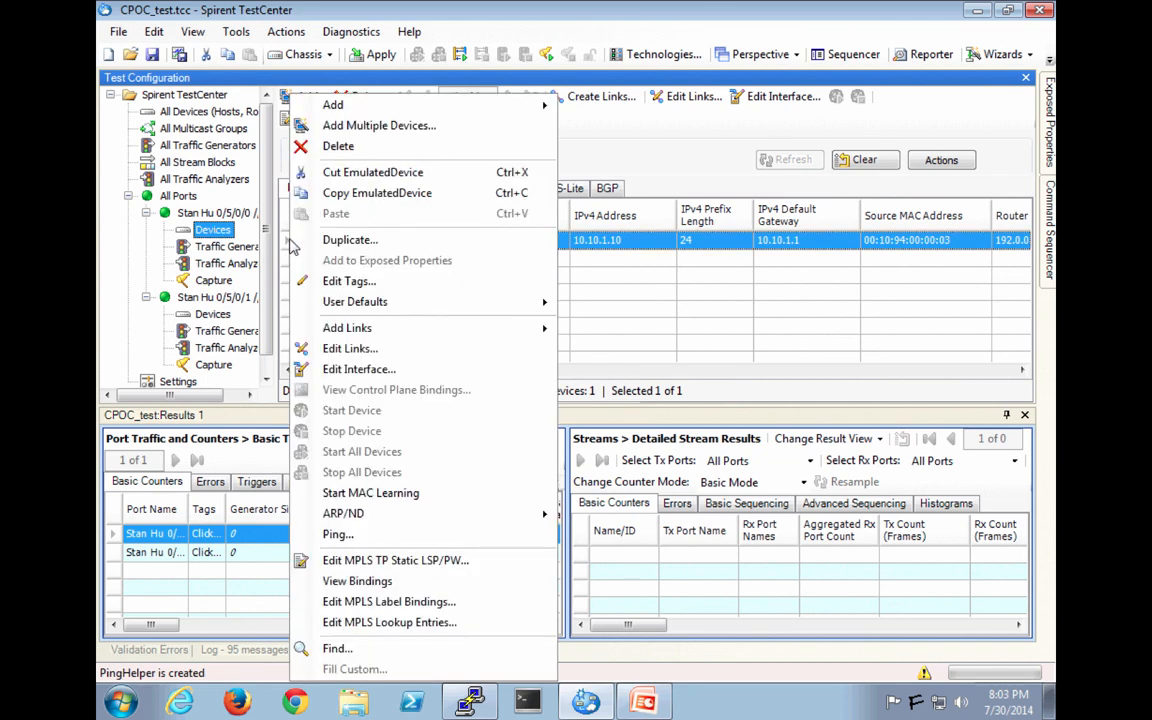
left_click(334, 192)
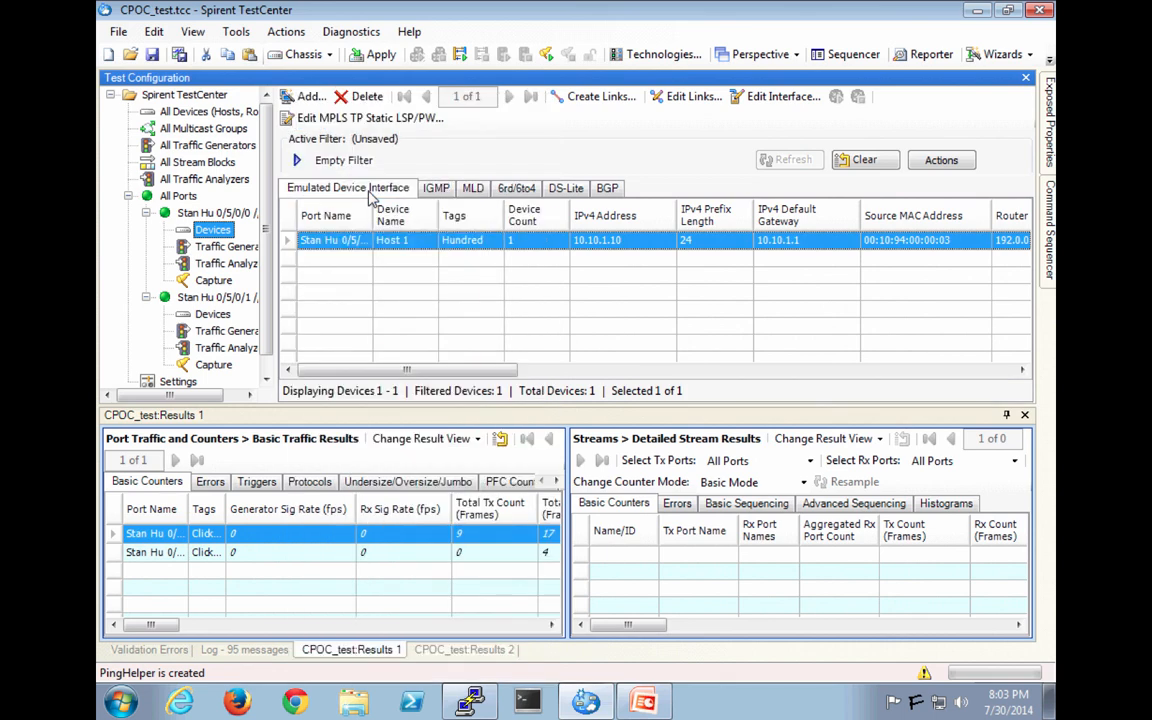
left_click(211, 314)
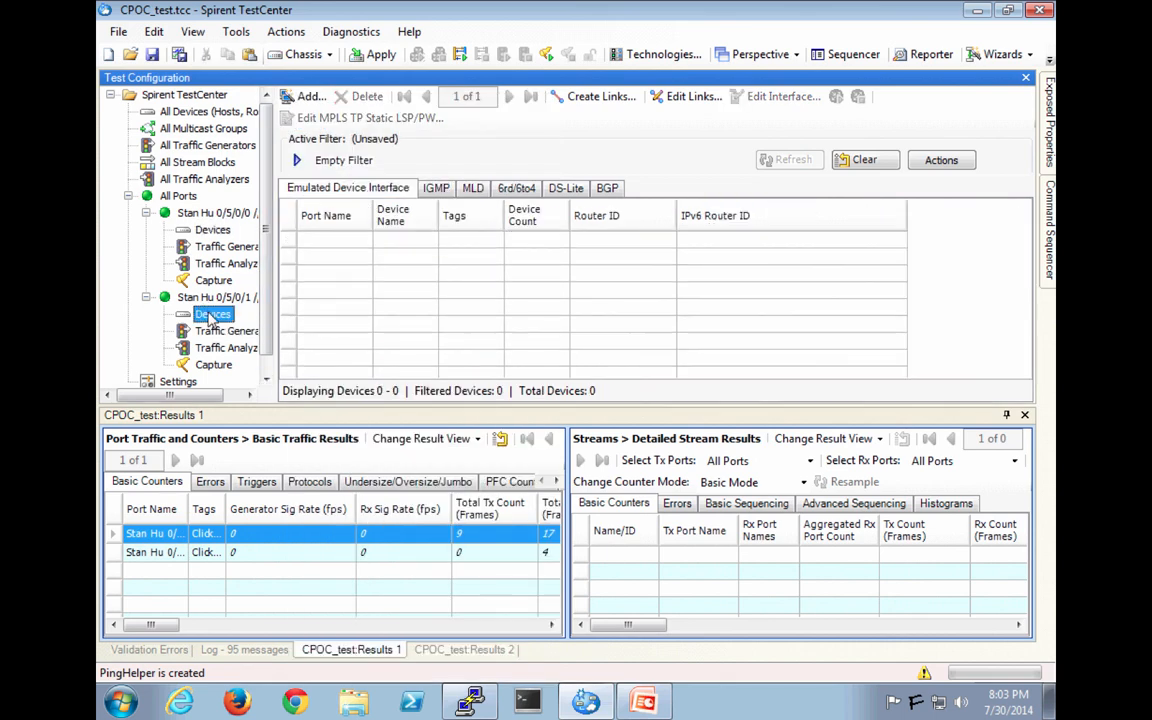
left_click(277, 245)
right_click(285, 245)
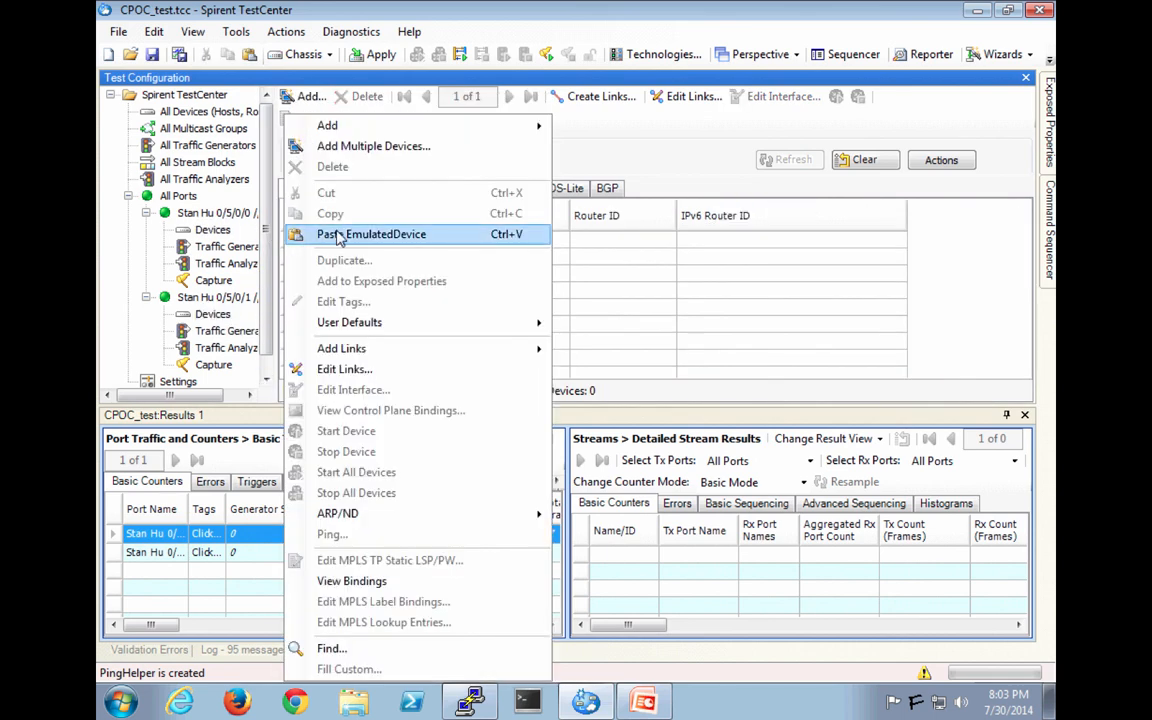
left_click(312, 232)
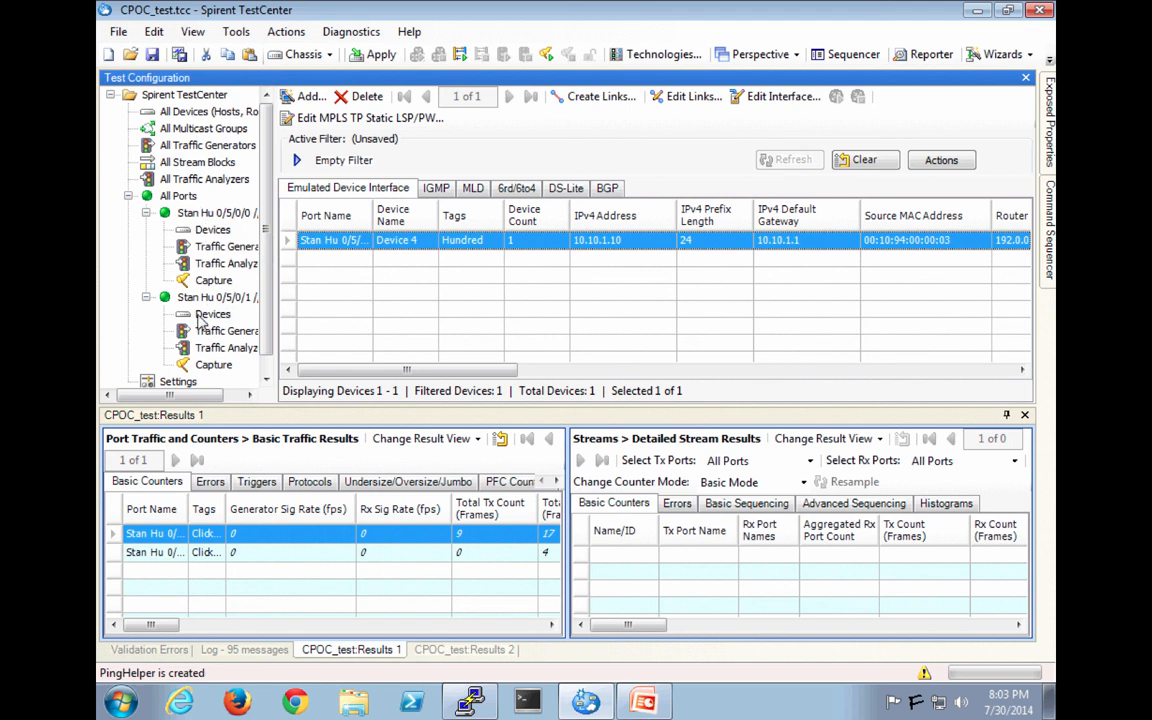
Step: In the list of all devices, rename the copied device as Host 2
left_click(202, 113)
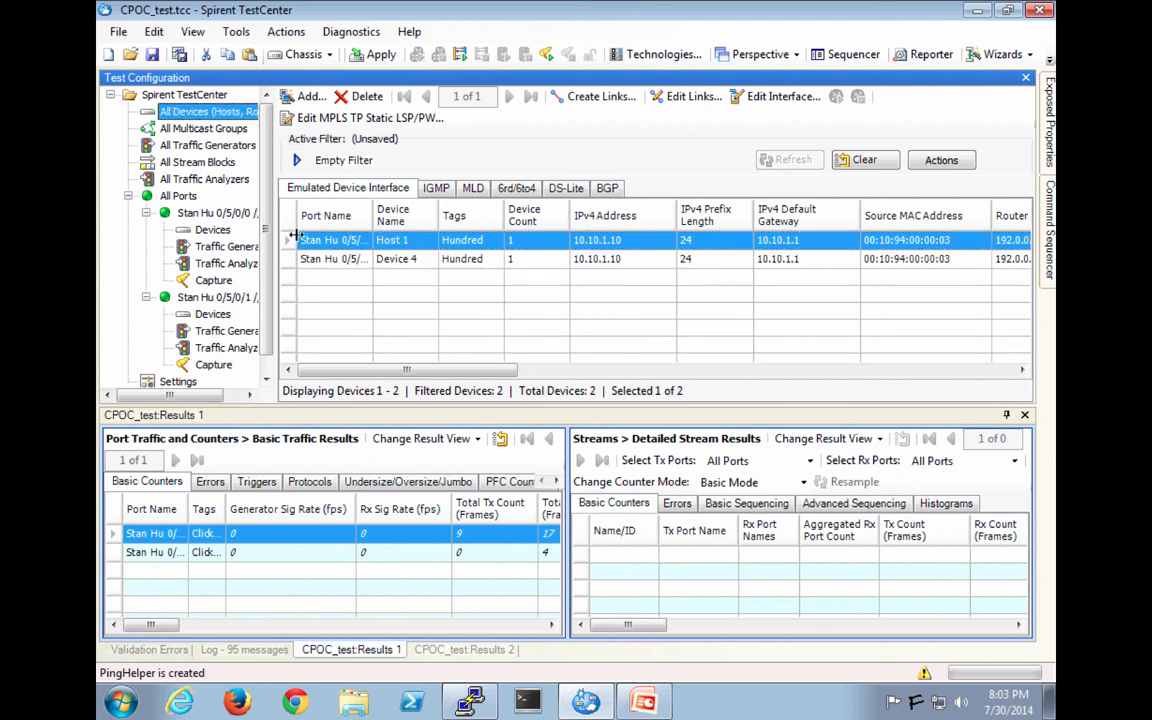
double_click(412, 259)
type("Host 2")
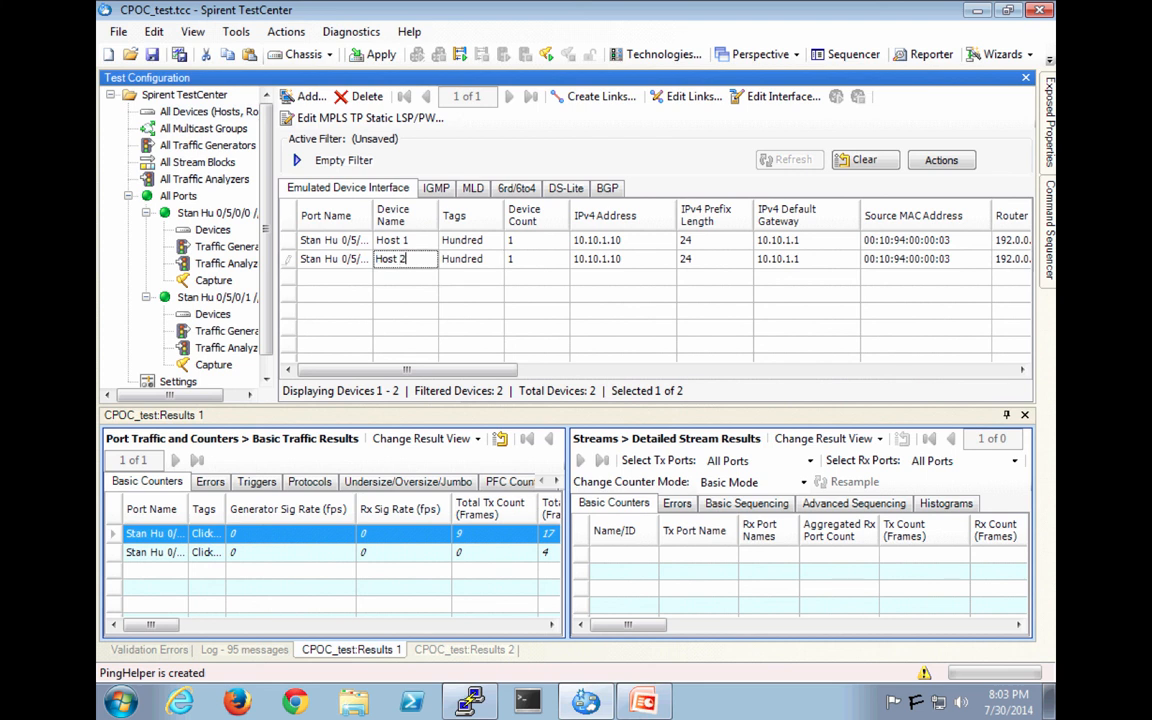
key("Return")
Step: Rename the second device as Junk and use Fill Increment to number both device names starting from Host 1
double_click(413, 259)
type("Junk")
key("Return")
left_click(283, 218)
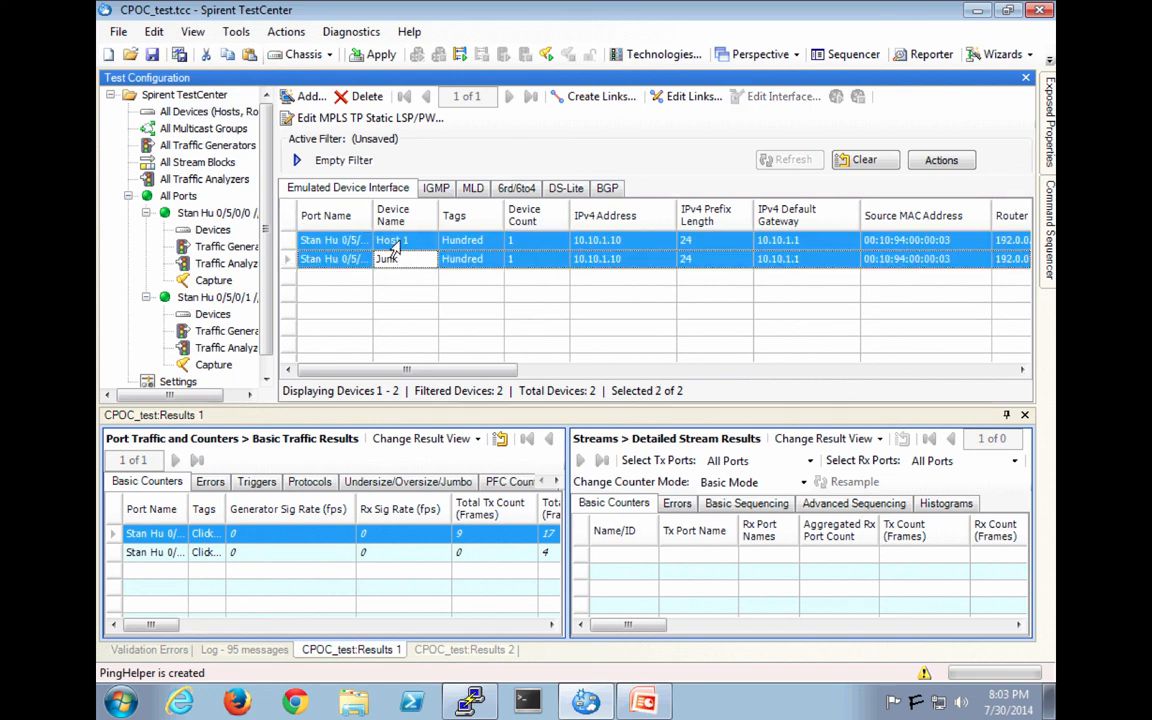
right_click(431, 248)
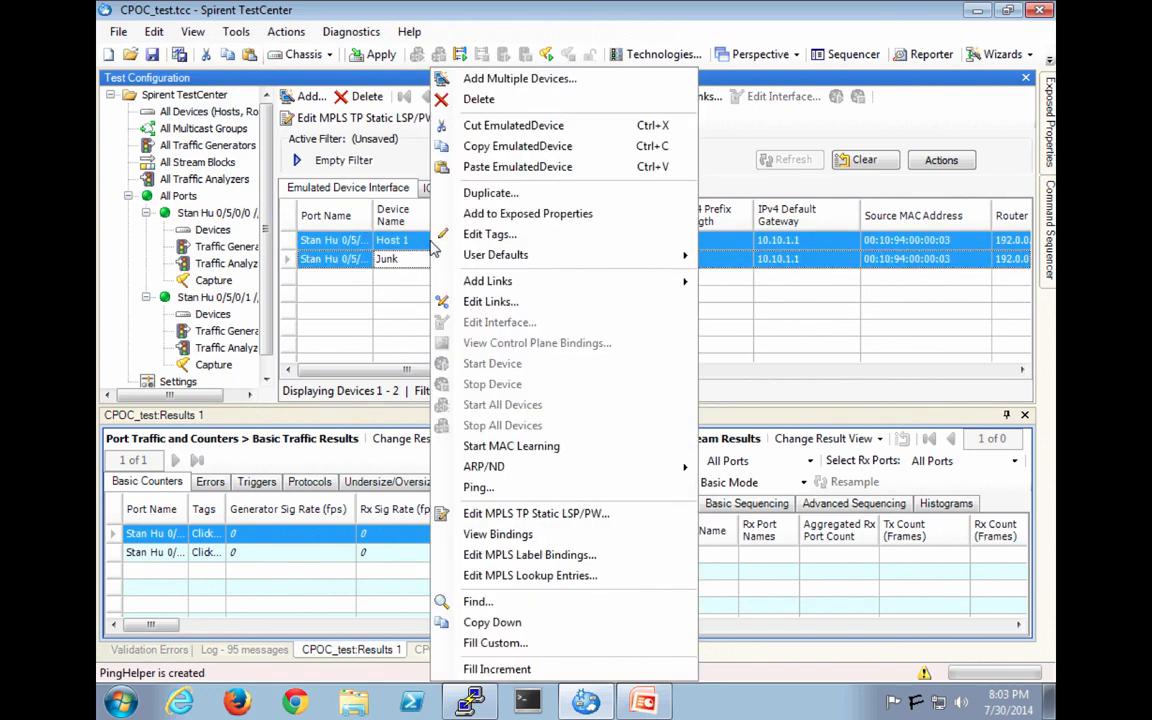
left_click(512, 669)
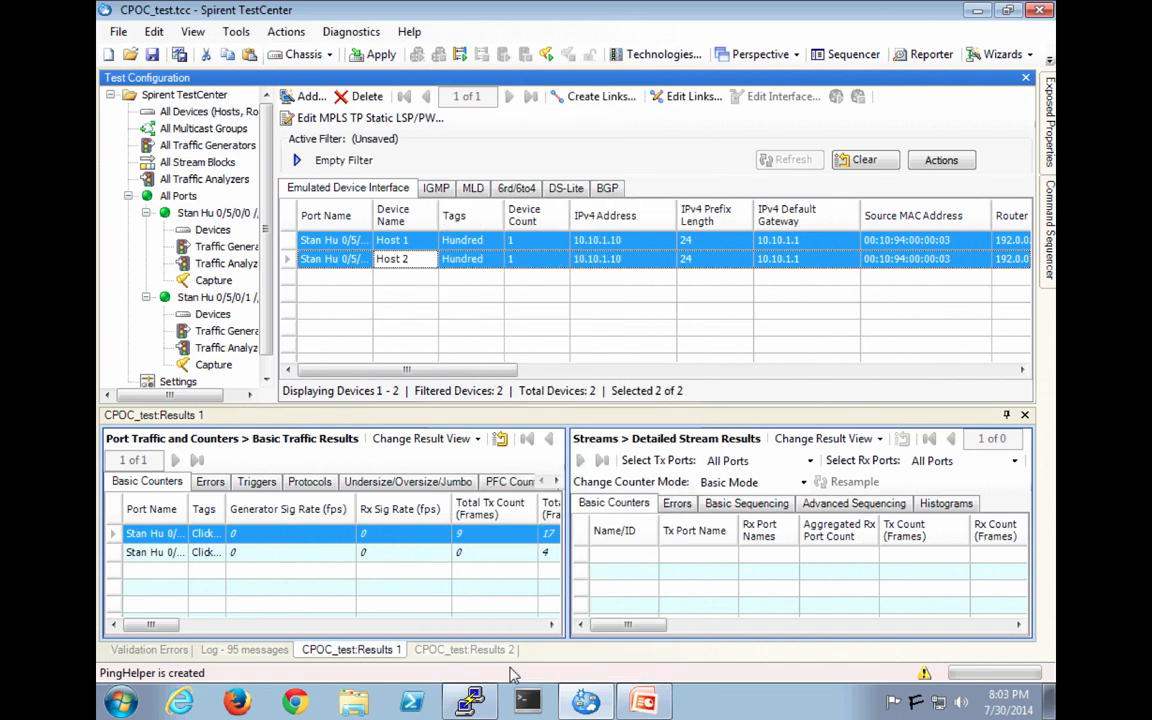
Step: Fill the IPv4 addresses of both hosts with a custom increment, starting at 10.10.1.10 with a step of 0.0.2.0
right_click(633, 245)
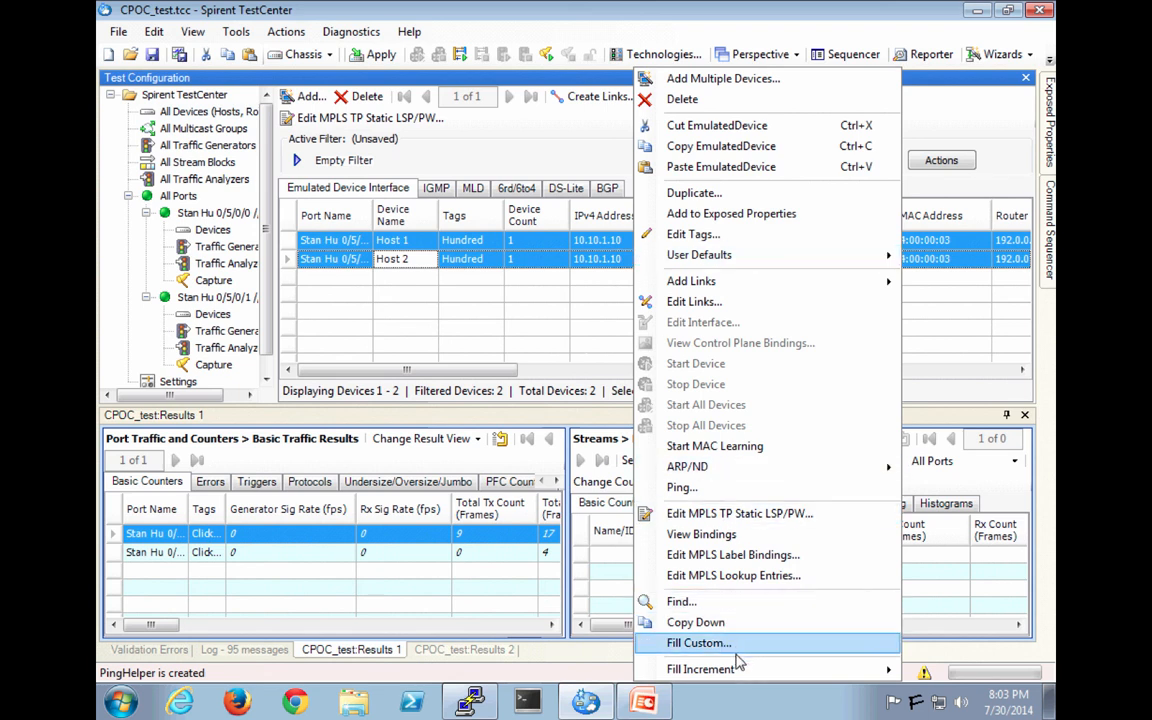
mouse_move(738, 670)
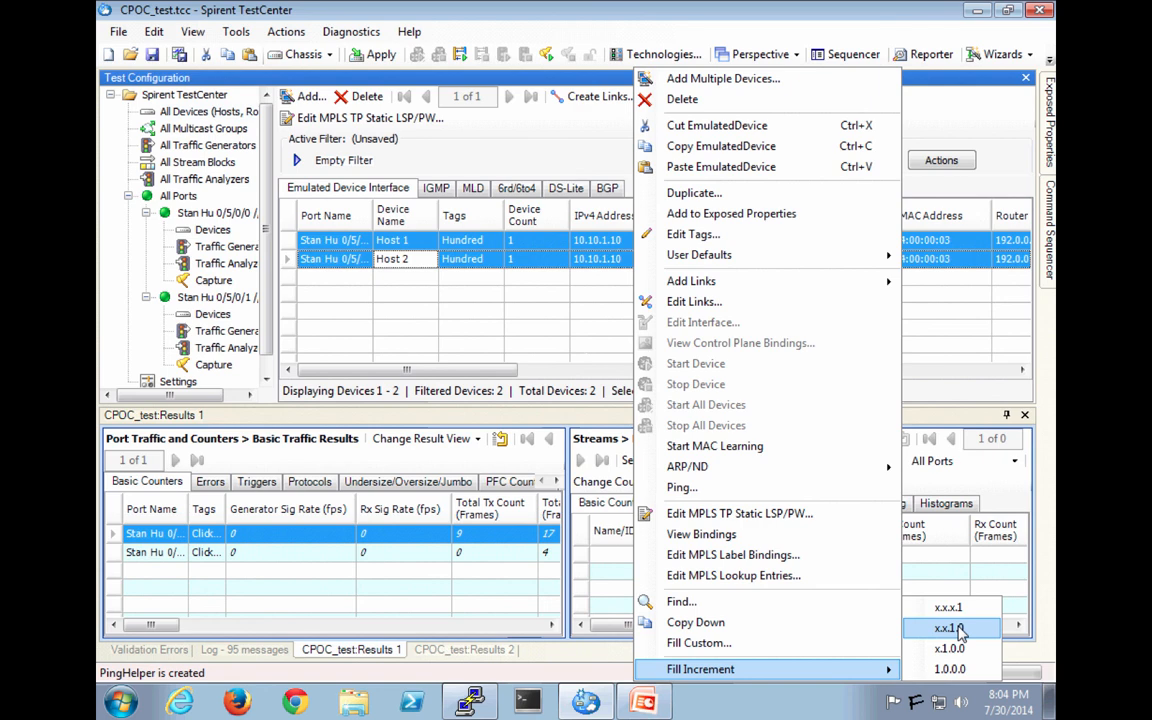
left_click(758, 644)
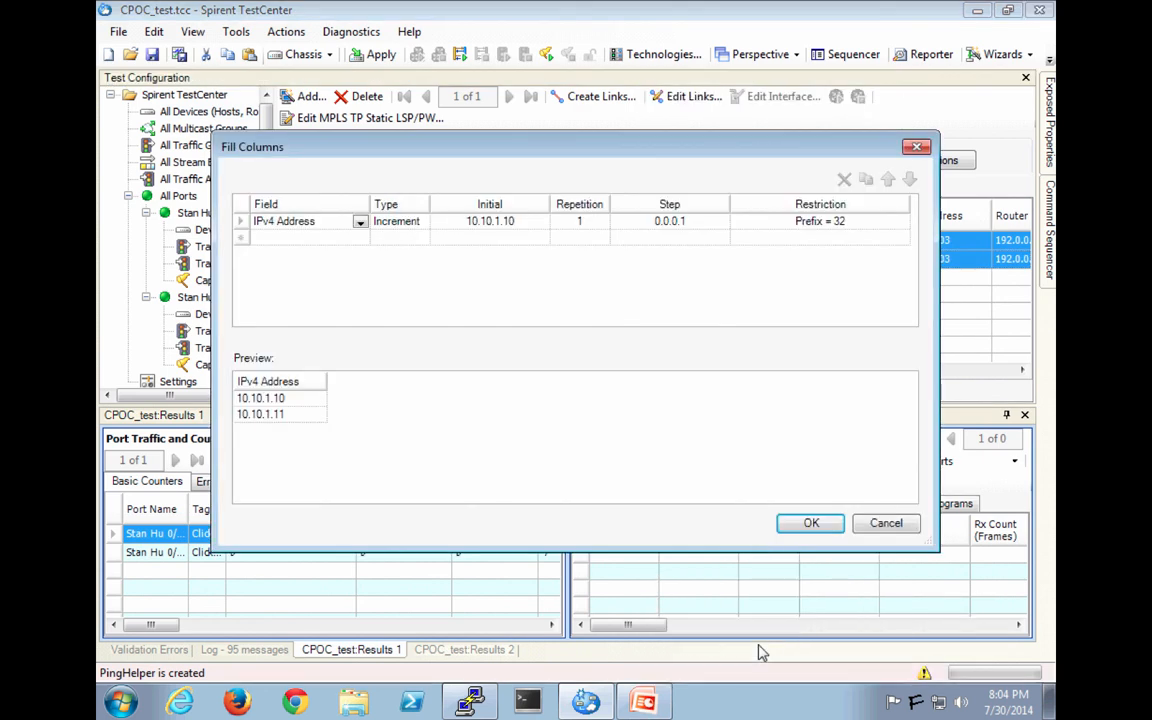
left_click(700, 221)
left_click(702, 221)
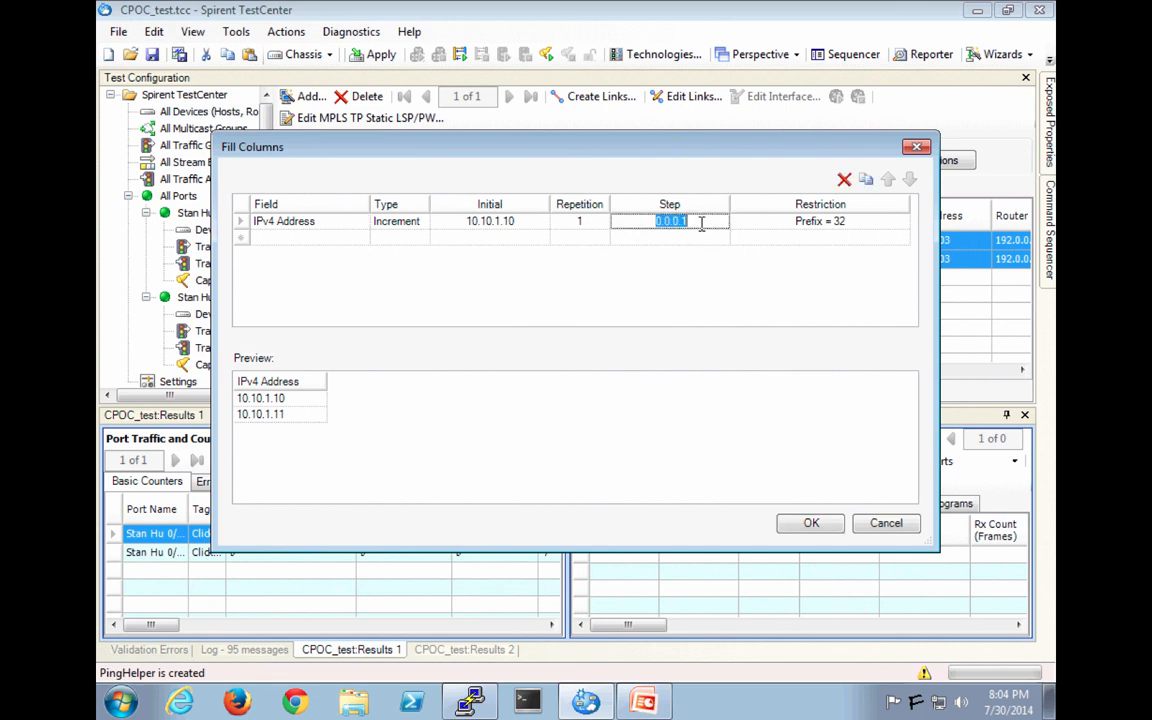
left_click(695, 221)
key("BackSpace")
key("BackSpace")
key("BackSpace")
type("2.0")
left_click(811, 524)
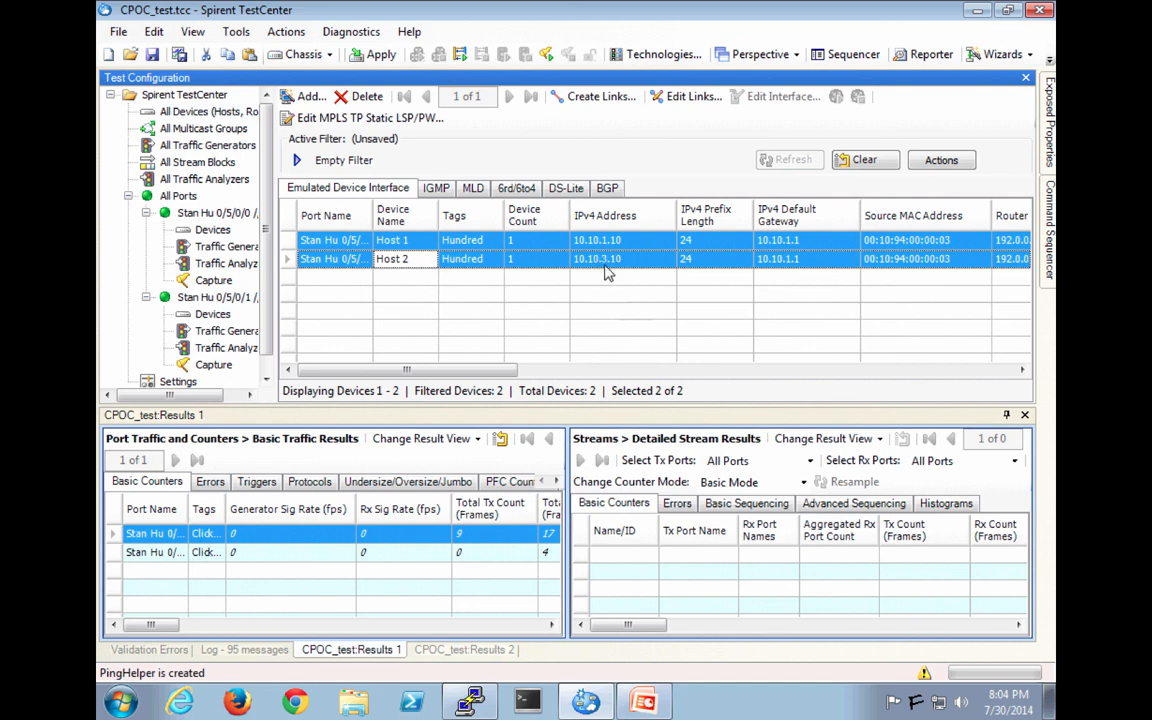
Step: Set the IPv4 default gateway of Host 2 to 10.10.3.1
left_click(791, 261)
left_click(797, 259)
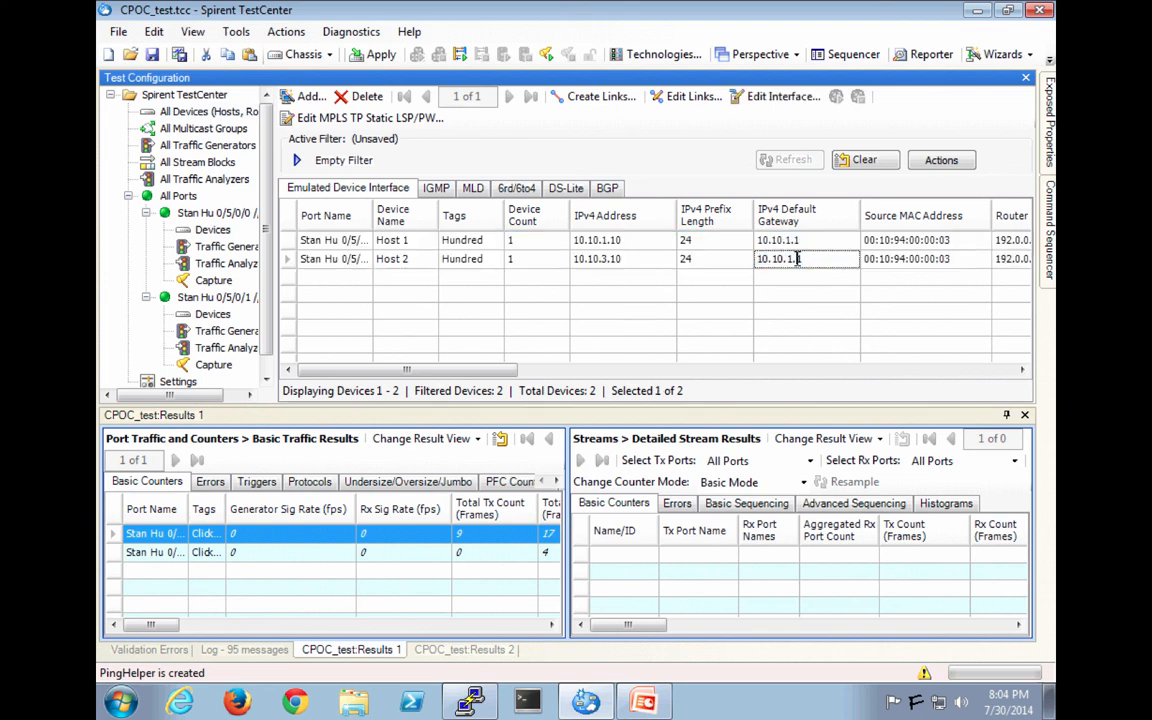
key("Left")
key("BackSpace")
type("3")
key("Return")
Step: Set the source MAC addresses to 00:10:94:00:01:03 for Host 1 and 00:10:94:00:02:03 for Host 2, and apply the changes
double_click(937, 240)
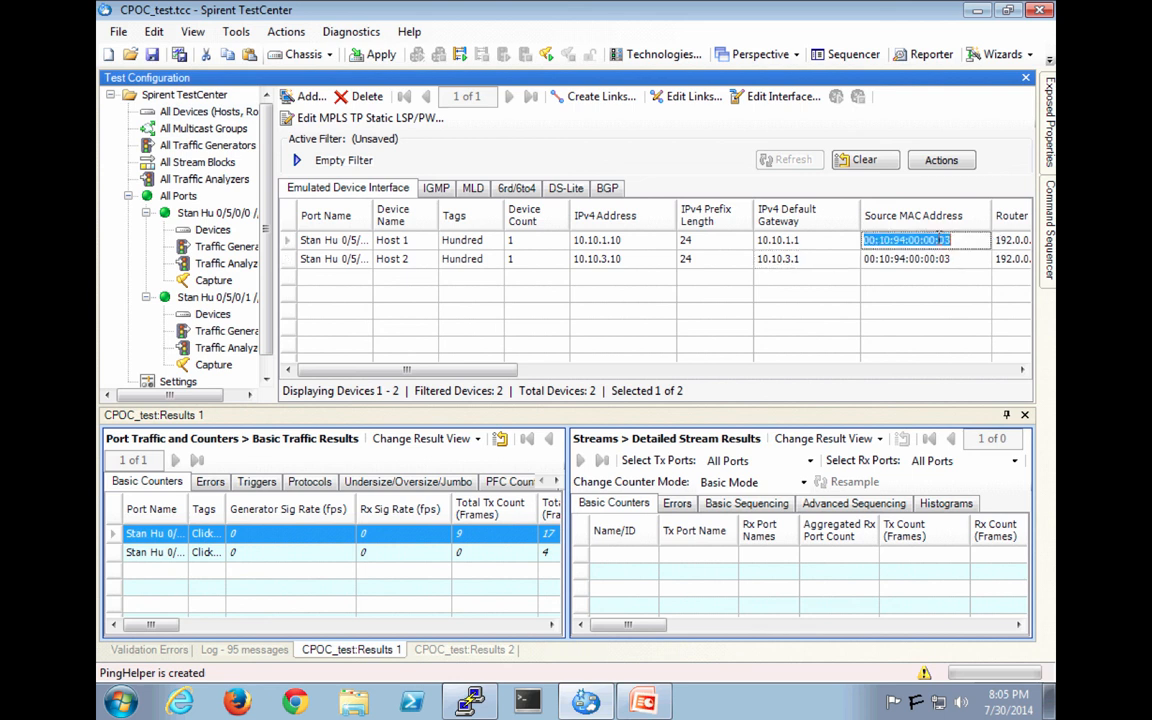
left_click(936, 240)
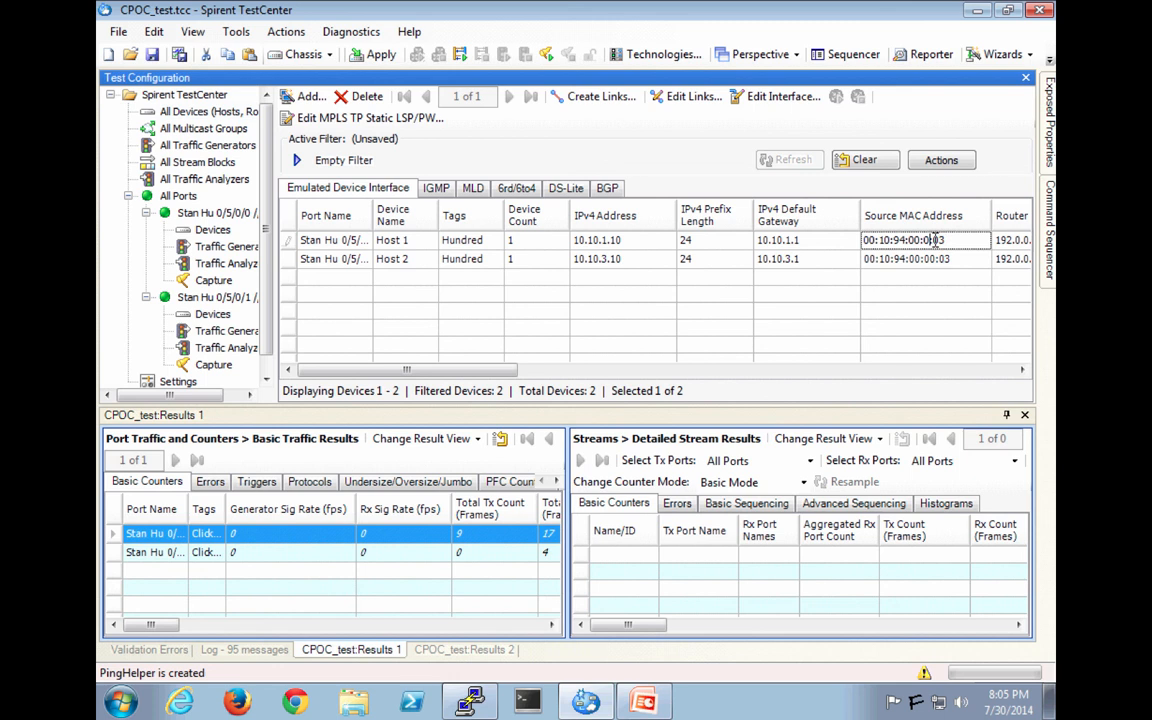
type("1")
left_click(936, 260)
left_click(941, 259)
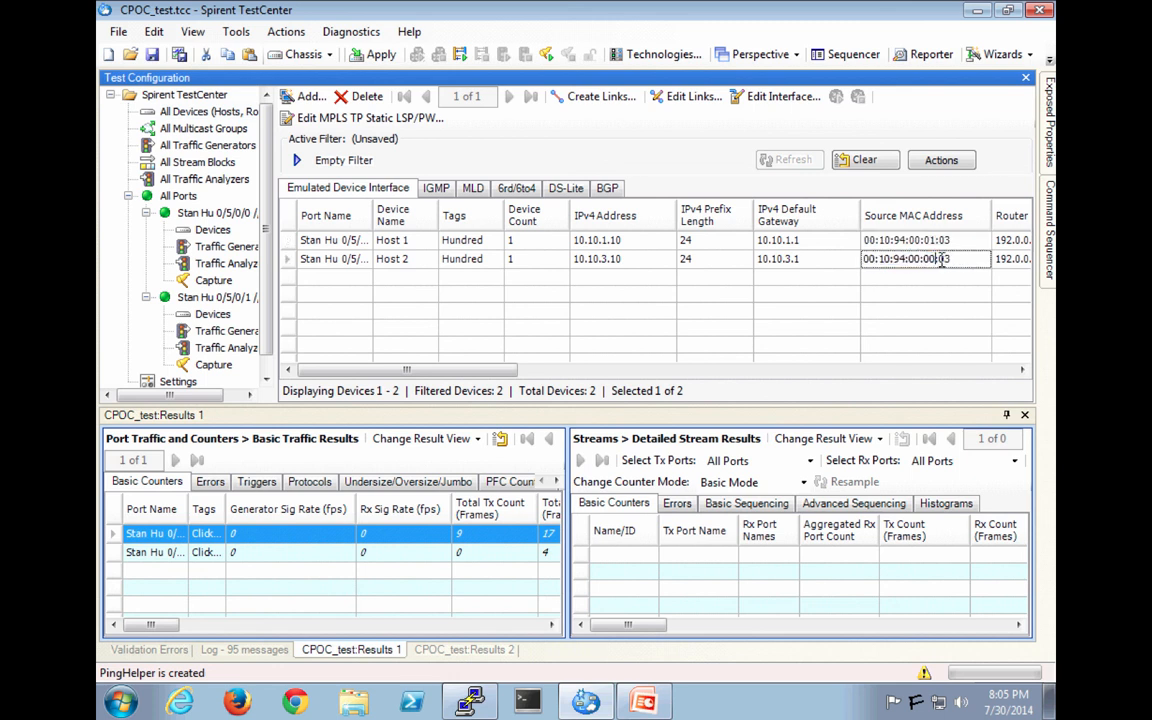
key("BackSpace")
type("2")
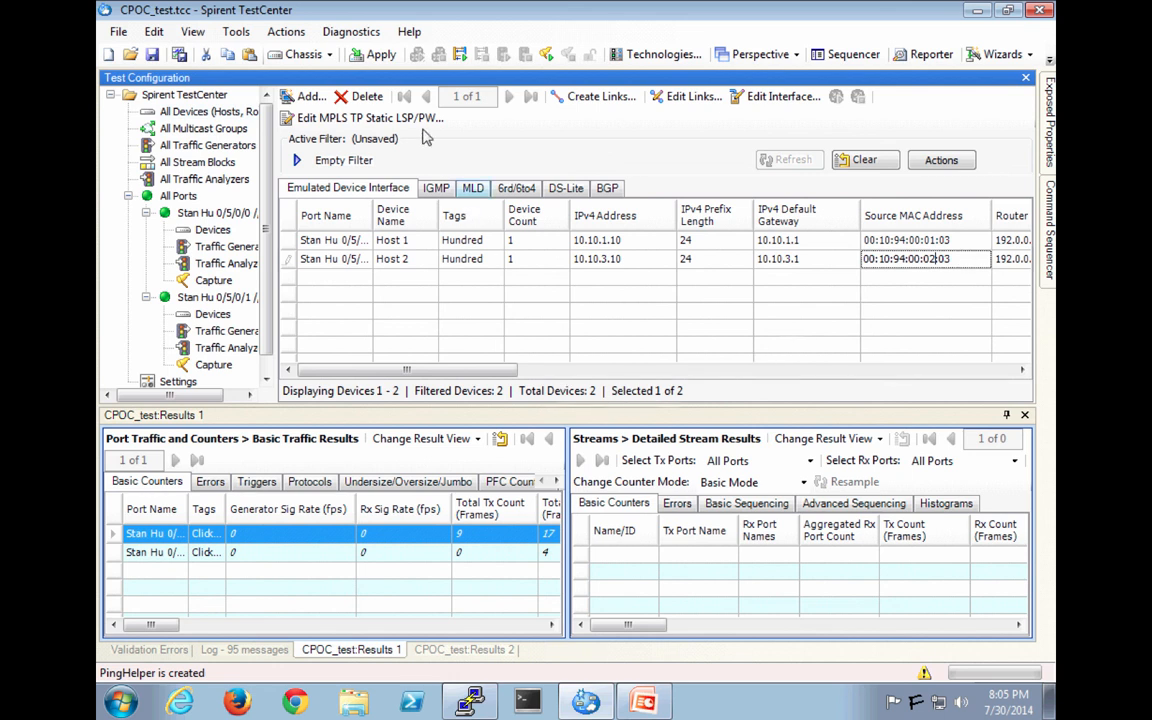
left_click(367, 58)
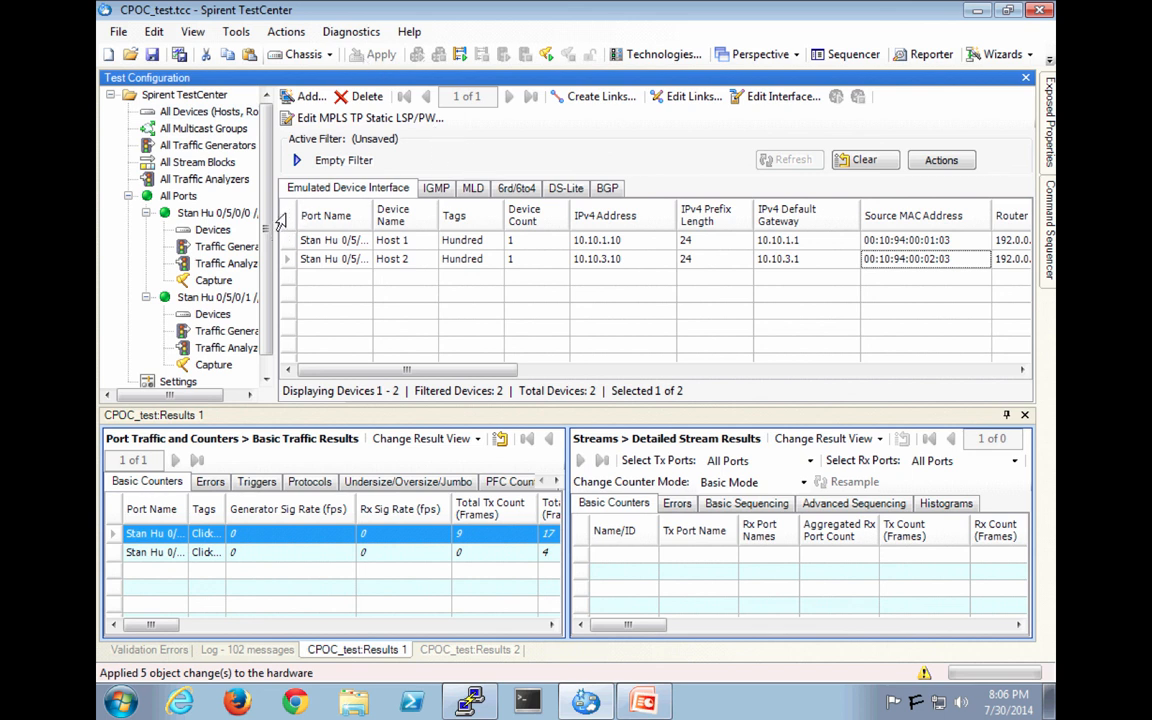
Step: Customize the Emulated Device Interface view so IPv4 Gateway Mac and IPv4 Gateway Mac Resolve State come directly after Source MAC Address
left_click_drag(286, 240, 285, 258)
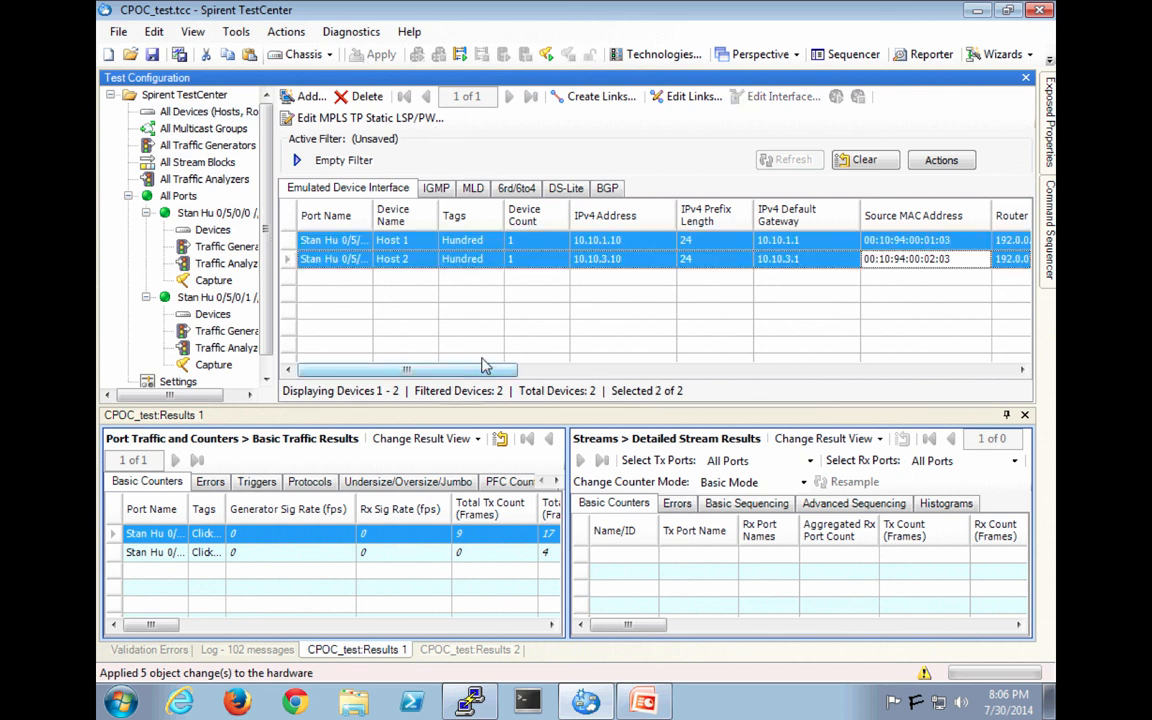
left_click_drag(504, 376, 1025, 370)
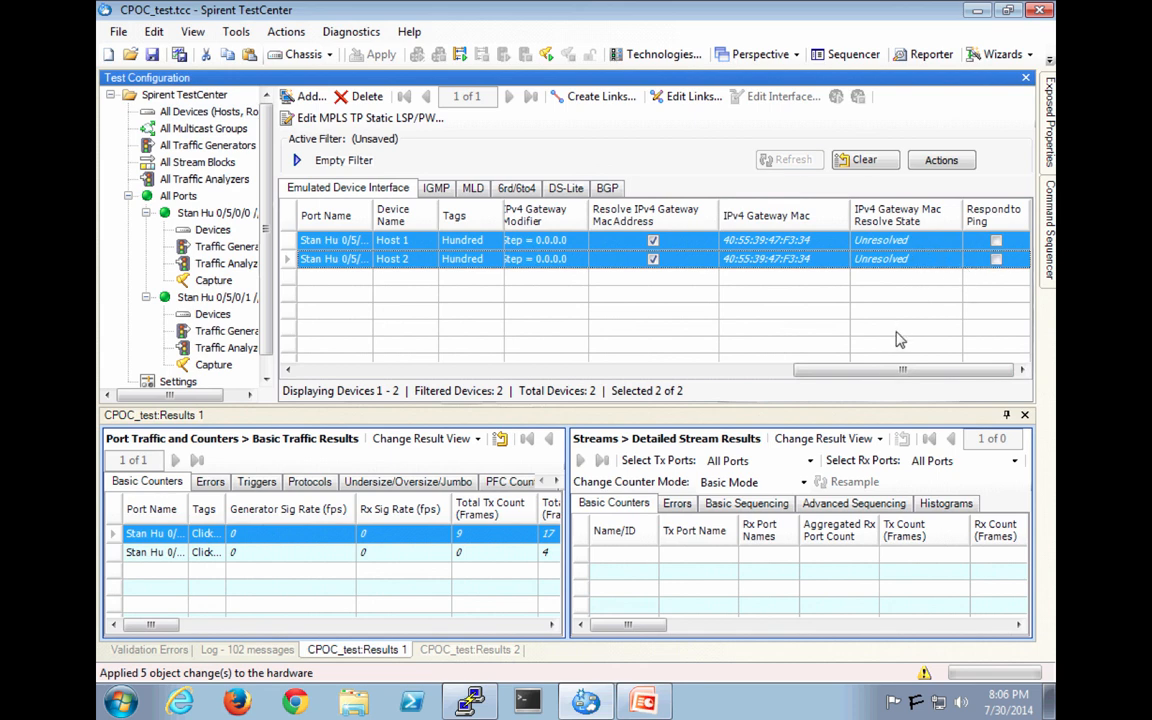
right_click(781, 220)
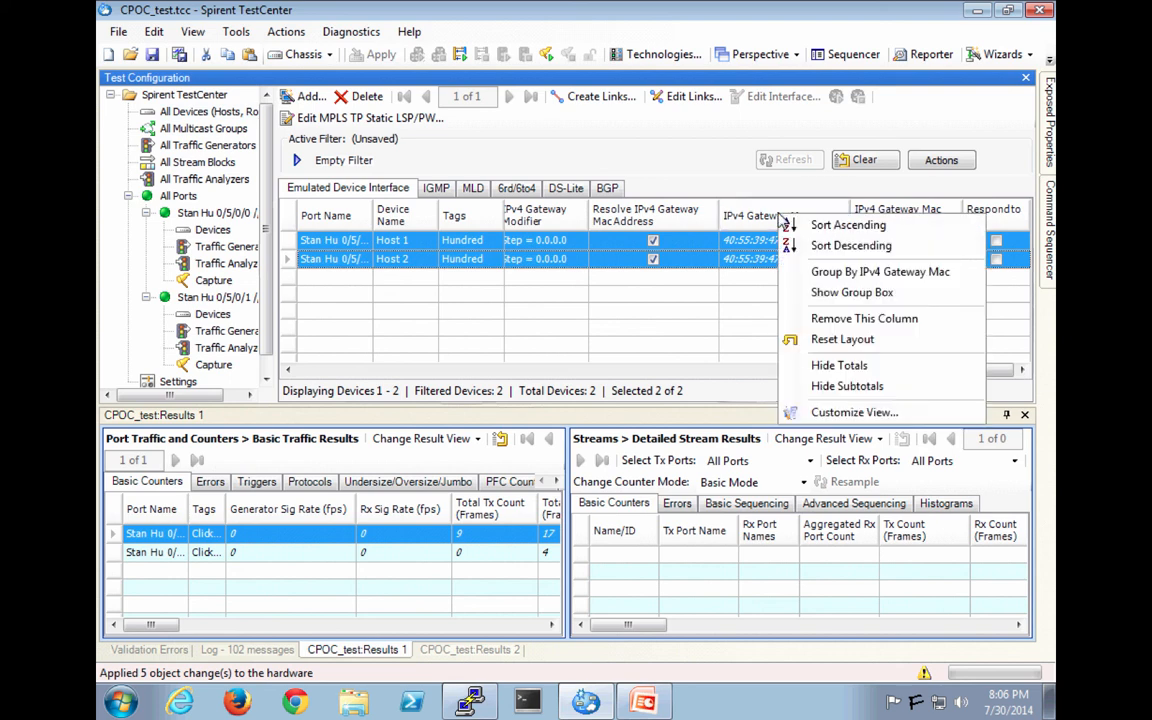
left_click(853, 415)
left_click(801, 437)
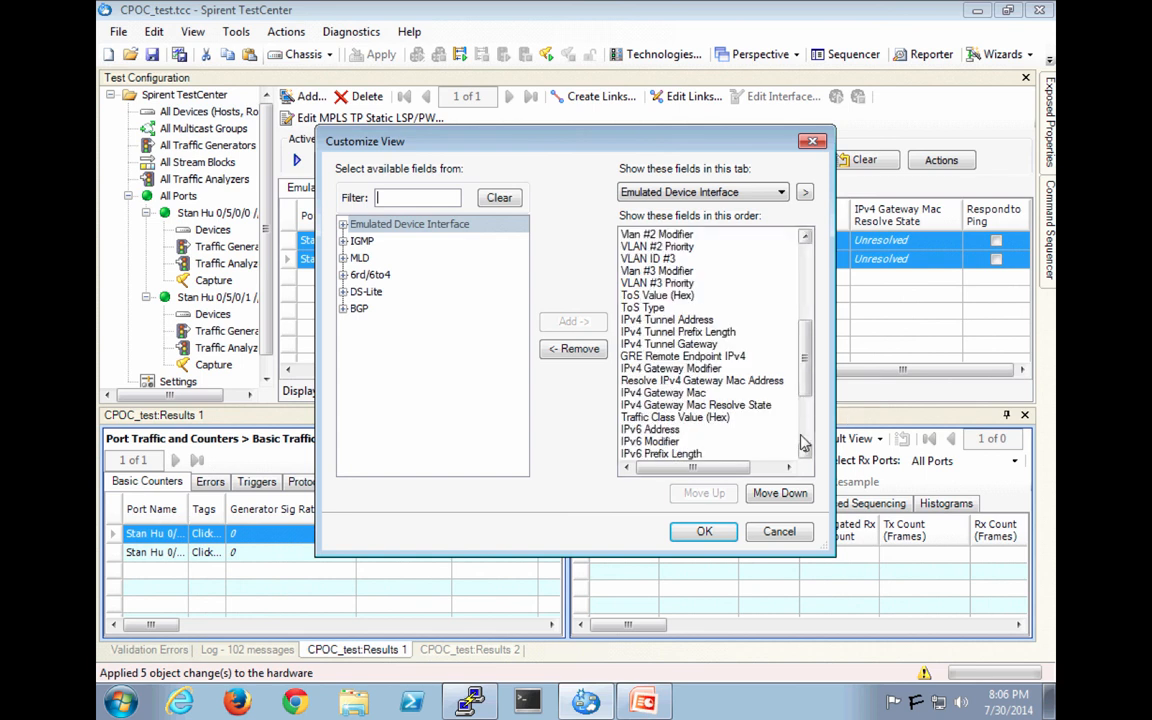
left_click(672, 393)
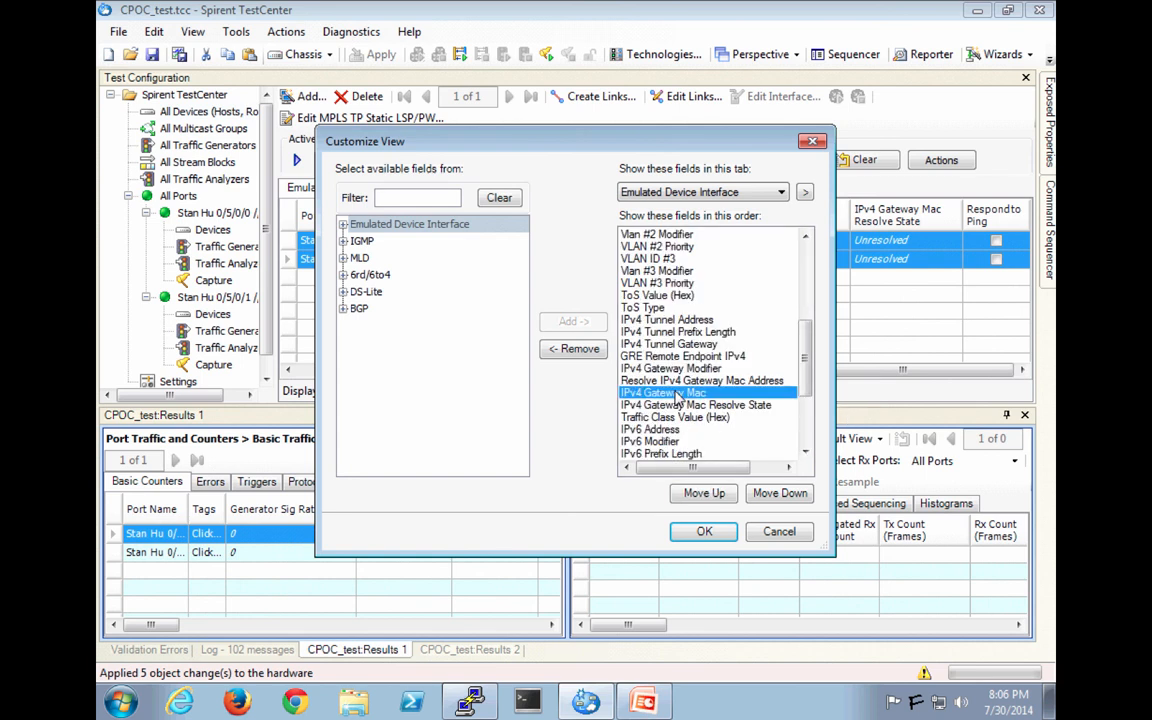
left_click(679, 404, "ctrl")
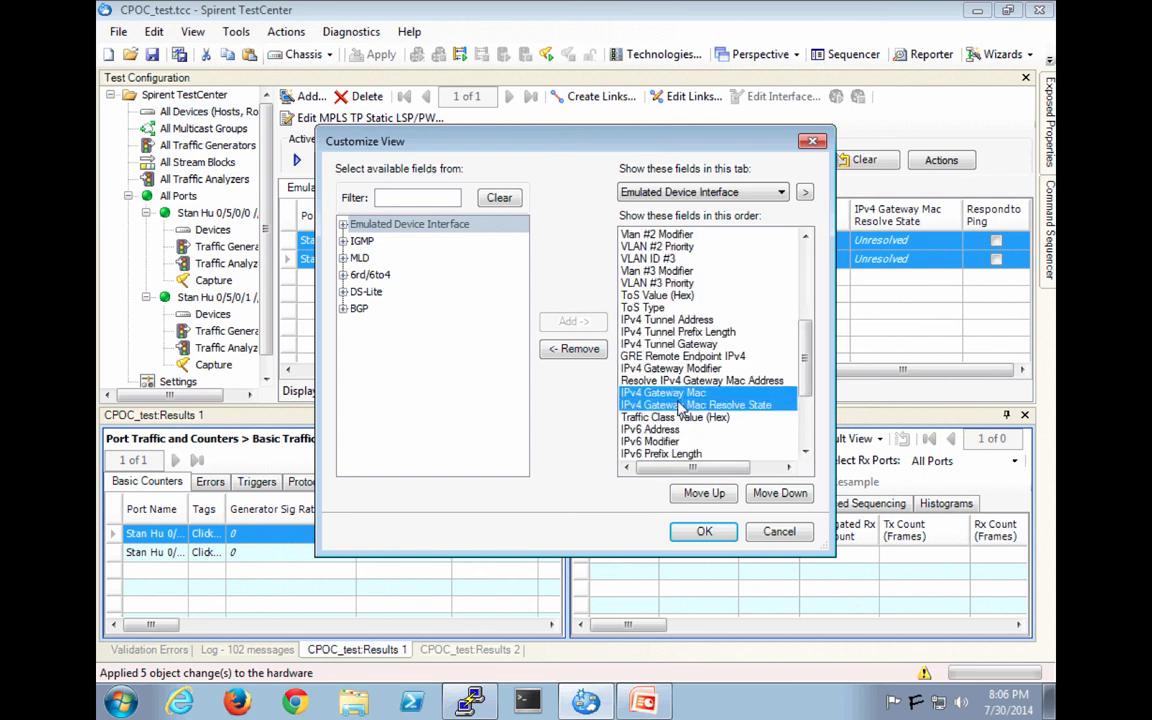
left_click(716, 495)
left_click(716, 495)
left_click(716, 495)
left_click(716, 495)
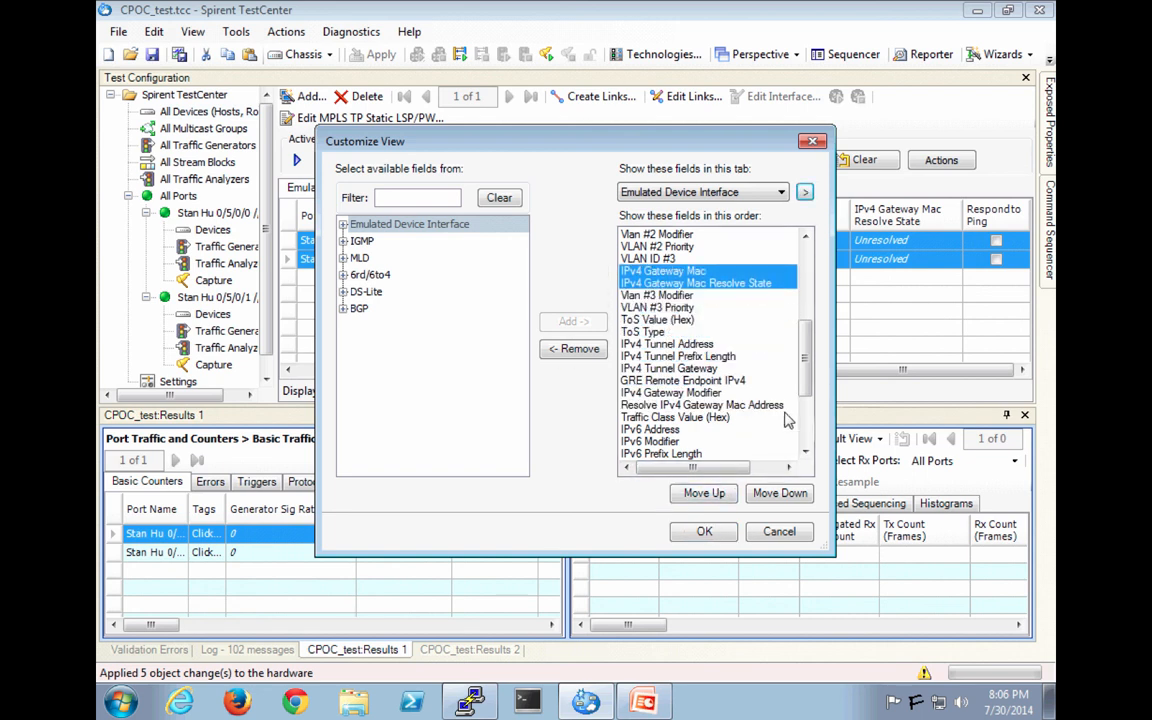
left_click_drag(805, 391, 810, 348)
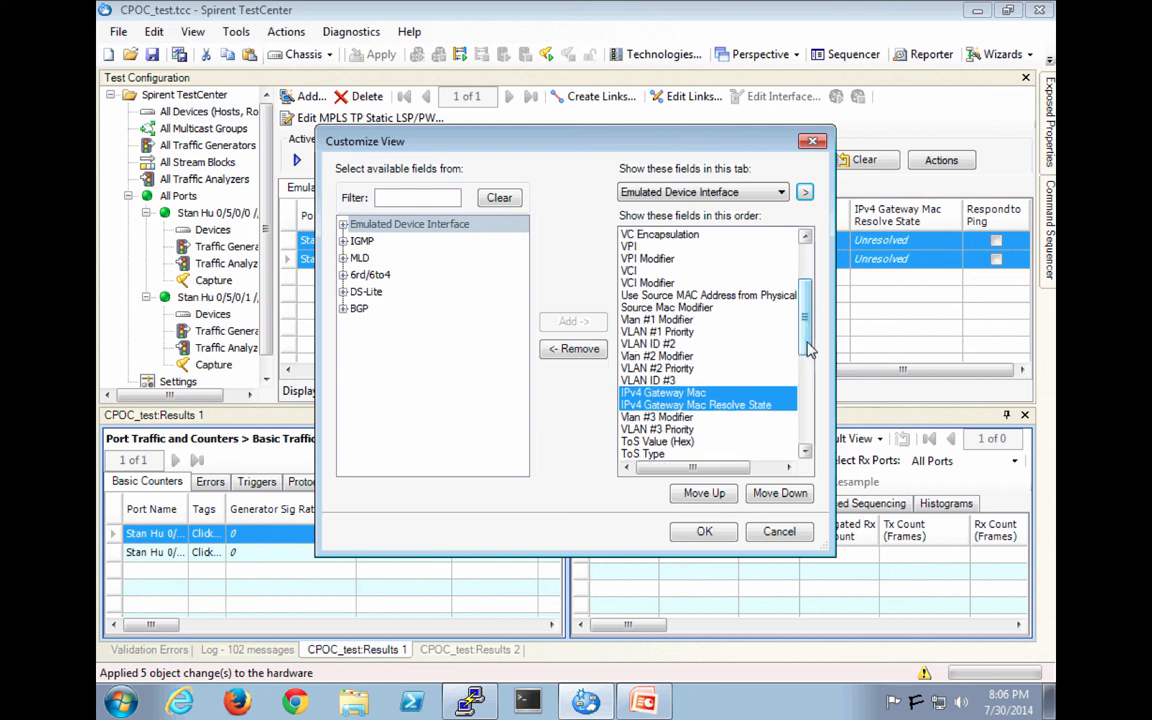
left_click(706, 493)
left_click(706, 493)
left_click(706, 493)
left_click(706, 493)
left_click(706, 493)
left_click(706, 493)
left_click(706, 493)
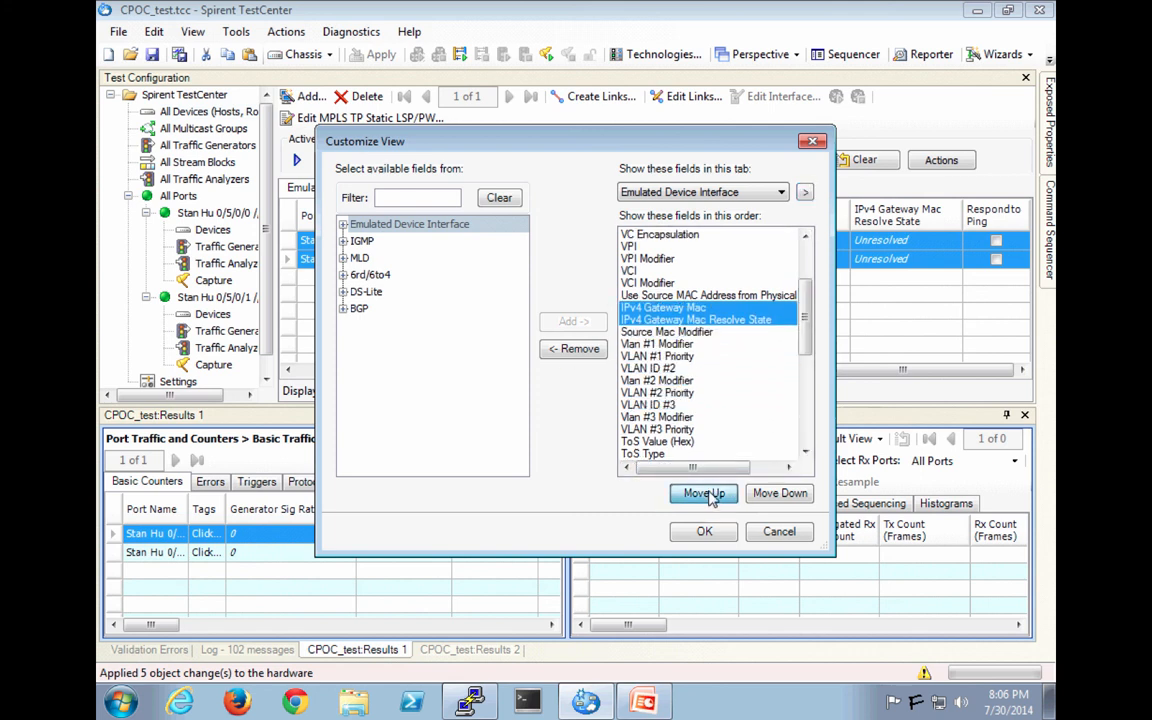
left_click(706, 493)
left_click(706, 493)
left_click(706, 493)
left_click(706, 493)
left_click(706, 493)
left_click(706, 493)
left_click(706, 493)
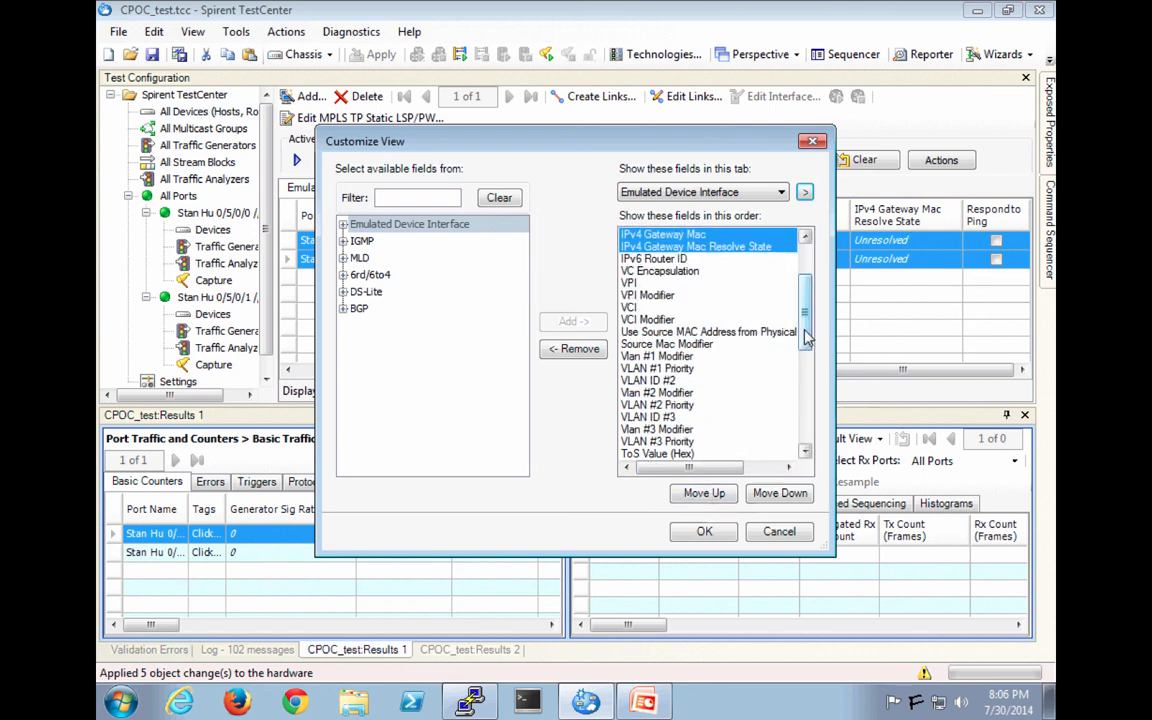
left_click_drag(806, 338, 806, 308)
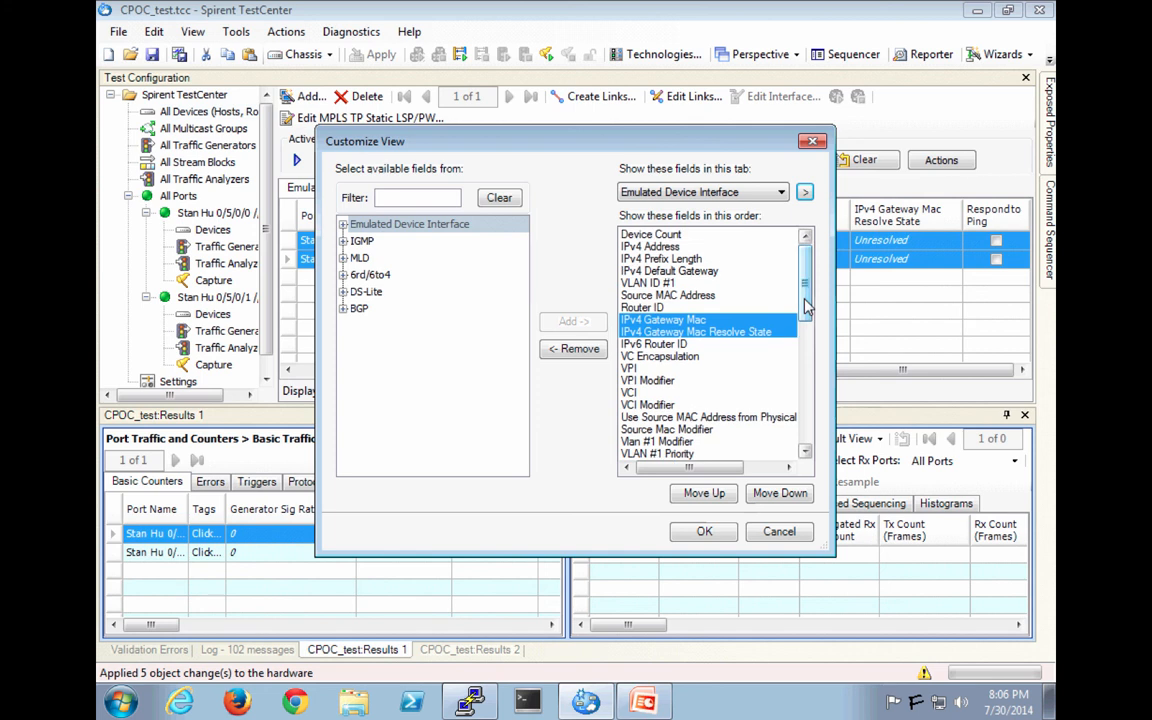
left_click(714, 493)
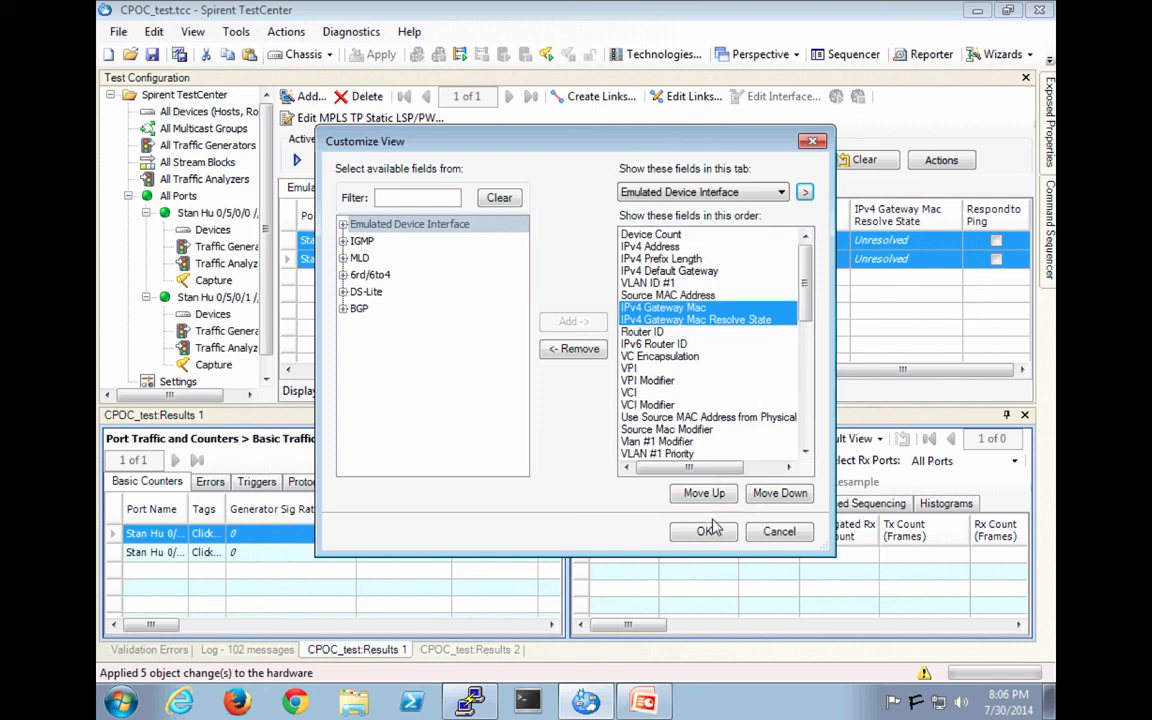
left_click(707, 535)
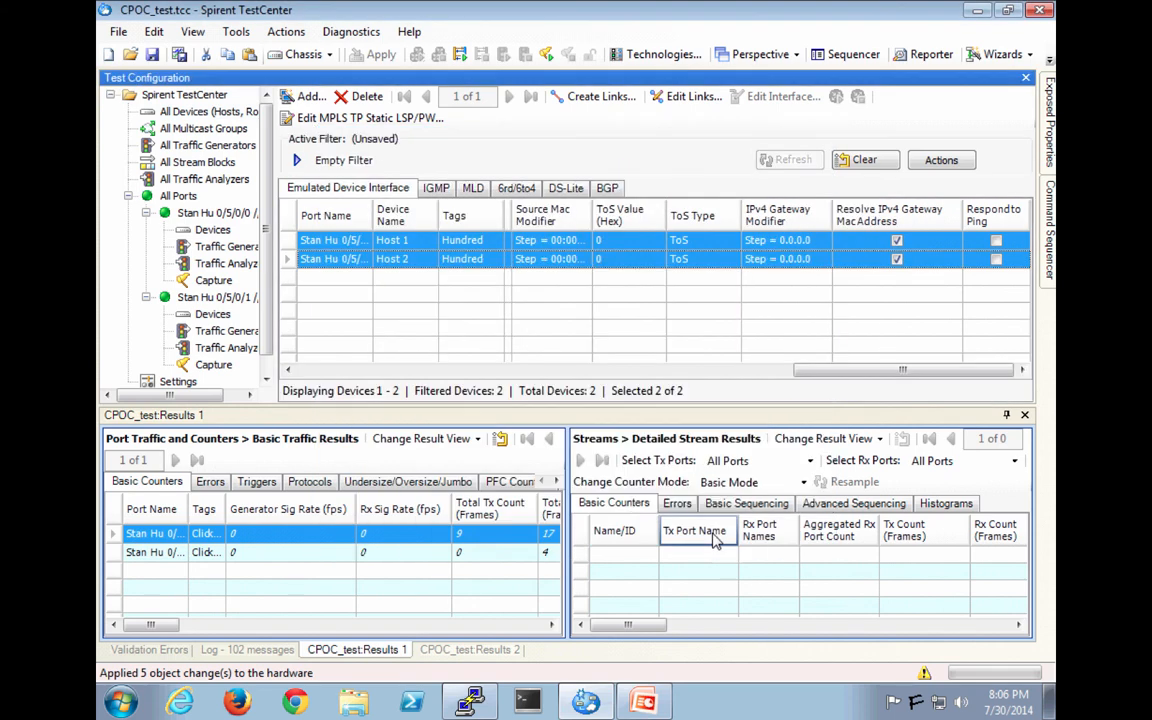
Step: Narrow the navigation tree and the Device Name, Device Count, IPv4 Address and IPv4 Prefix Length columns to make room for the gateway MAC columns
left_click(315, 372)
left_click(315, 372)
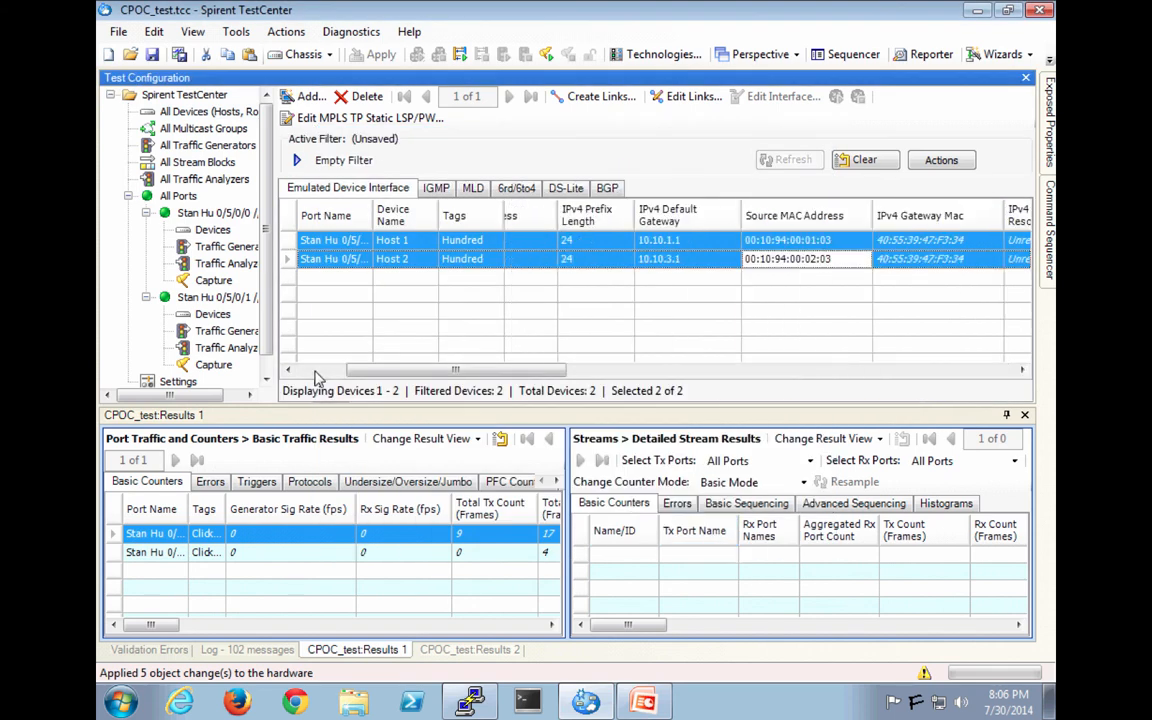
left_click(315, 372)
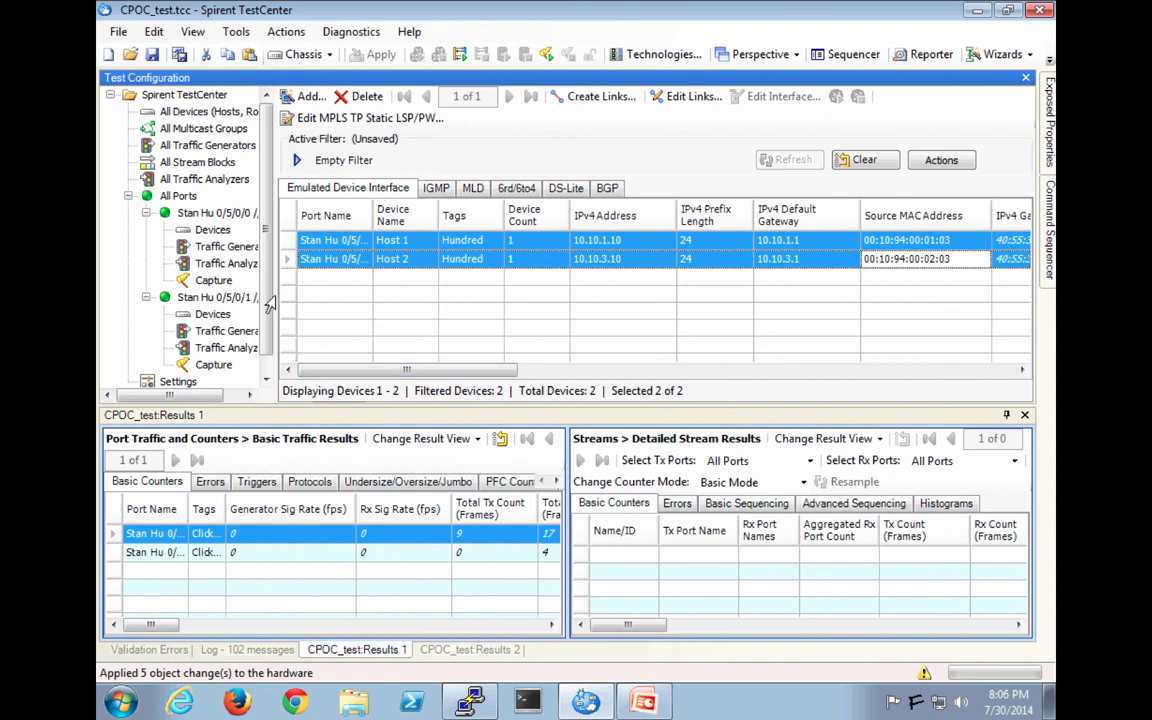
left_click_drag(275, 300, 252, 300)
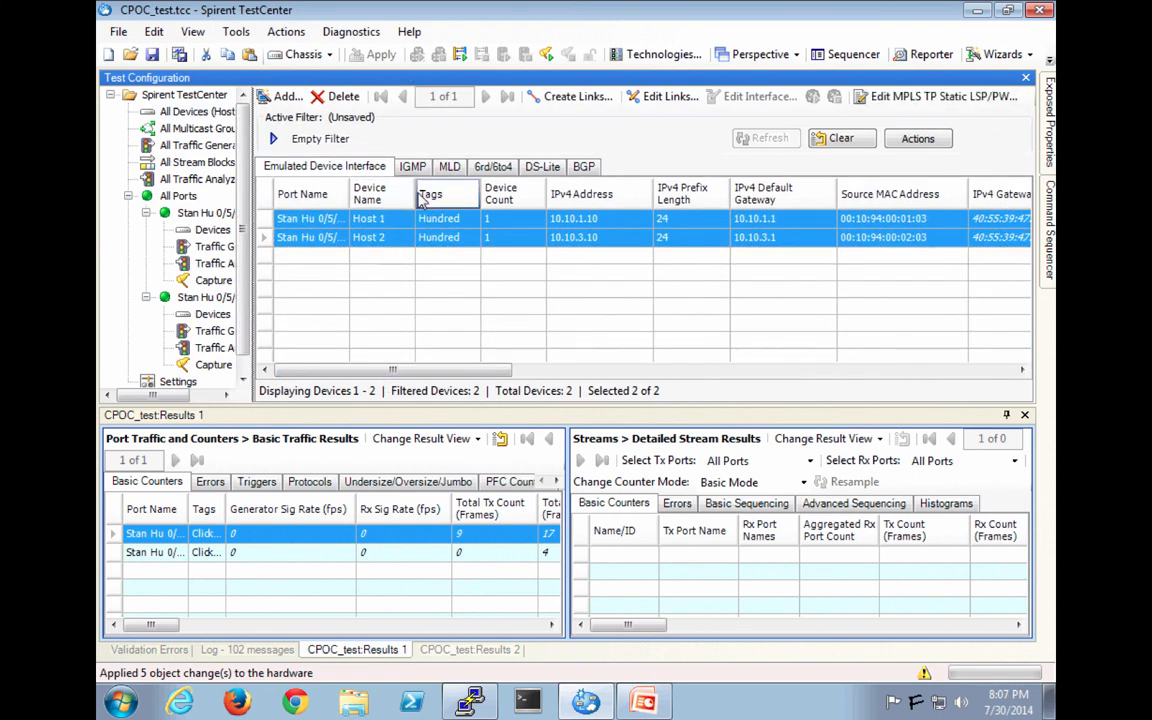
left_click_drag(411, 193, 394, 193)
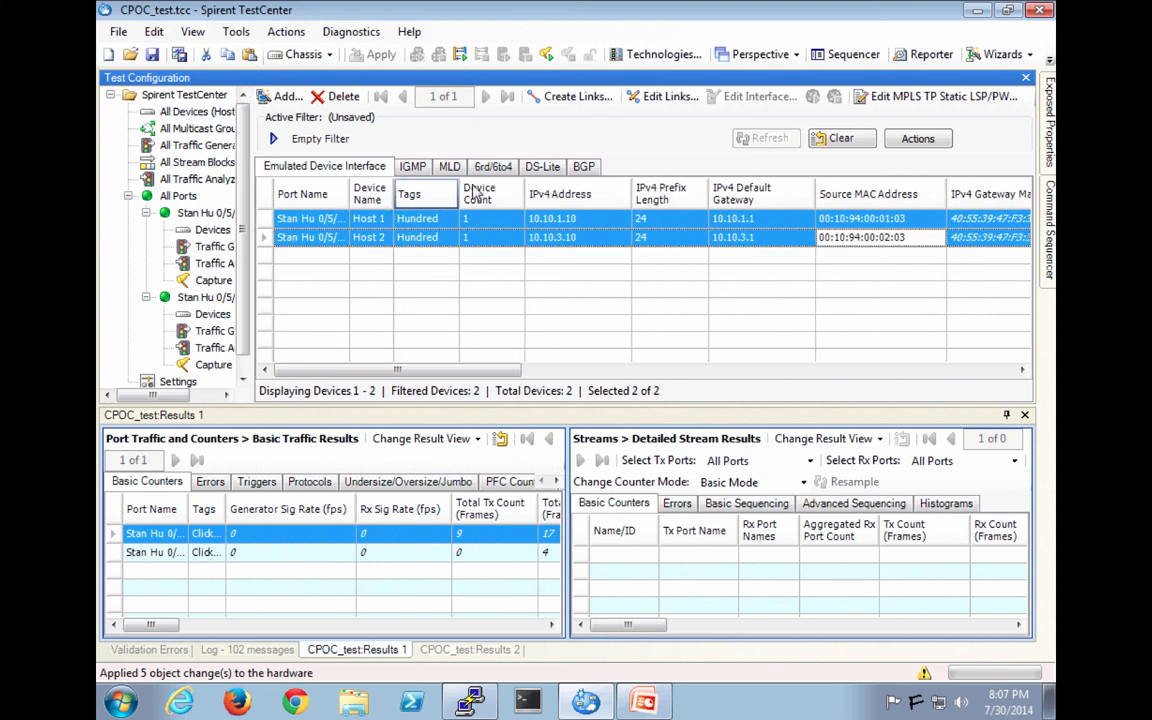
left_click_drag(524, 190, 481, 190)
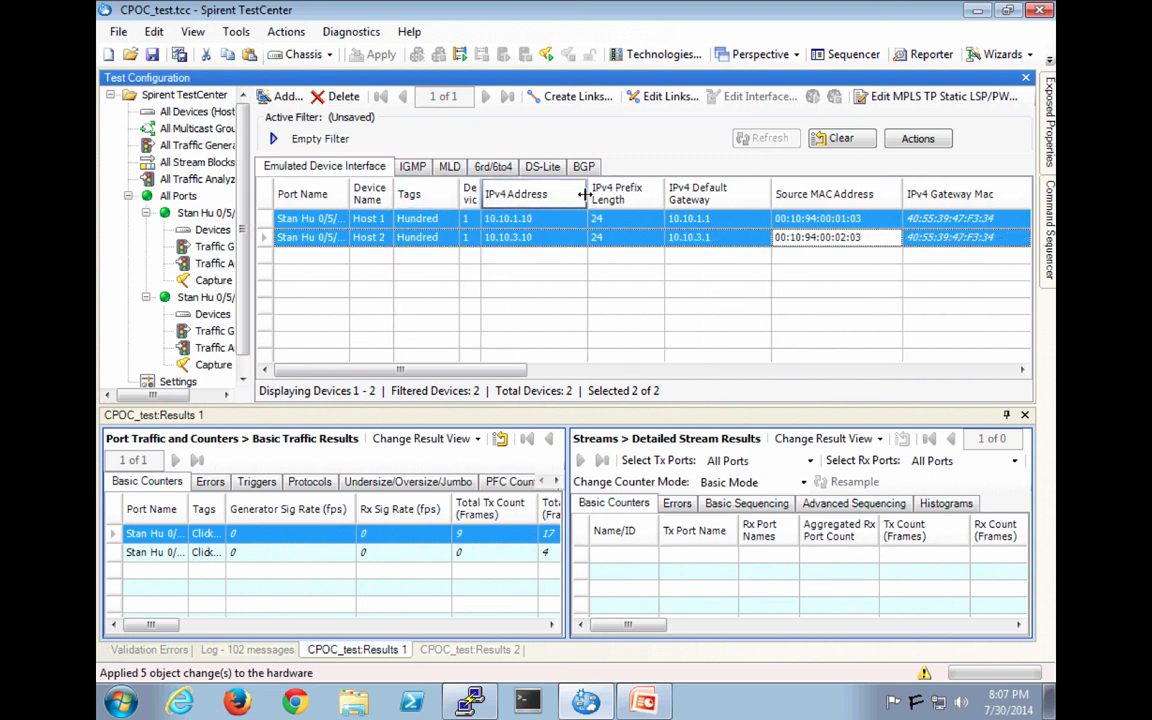
left_click_drag(585, 194, 551, 193)
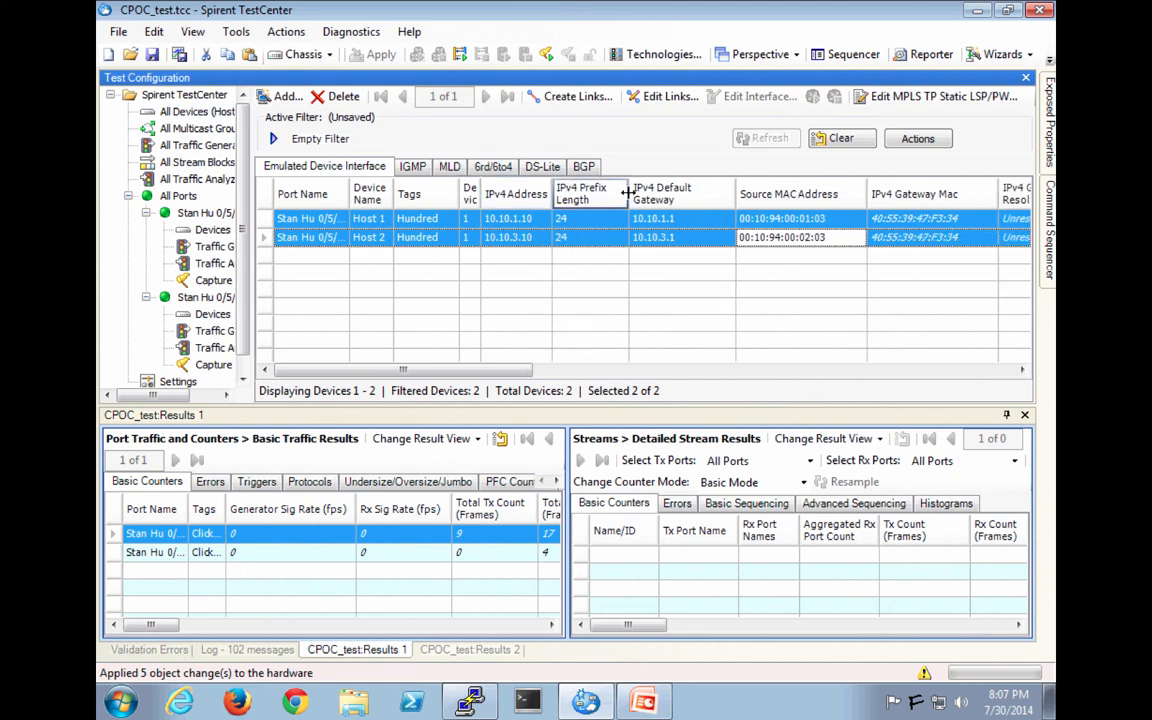
left_click_drag(629, 193, 599, 193)
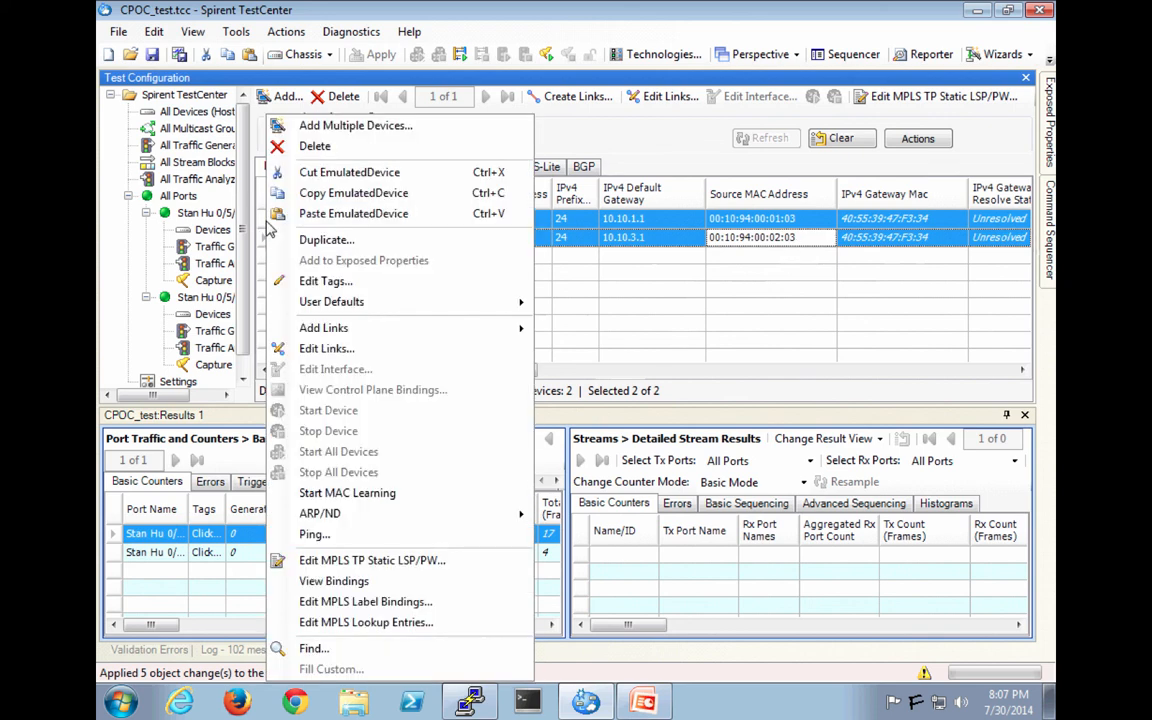
Step: Start ARP/ND for Host 1 and Host 2 to resolve their gateway MAC addresses
right_click(264, 220)
mouse_move(371, 520)
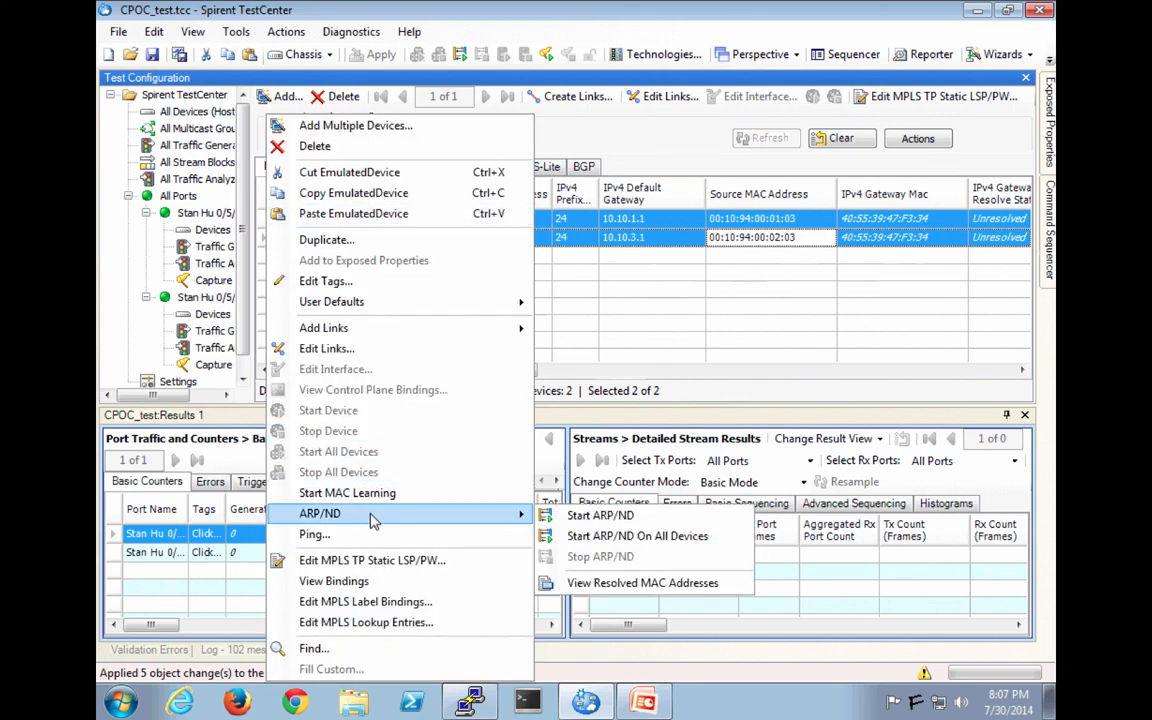
left_click(761, 268)
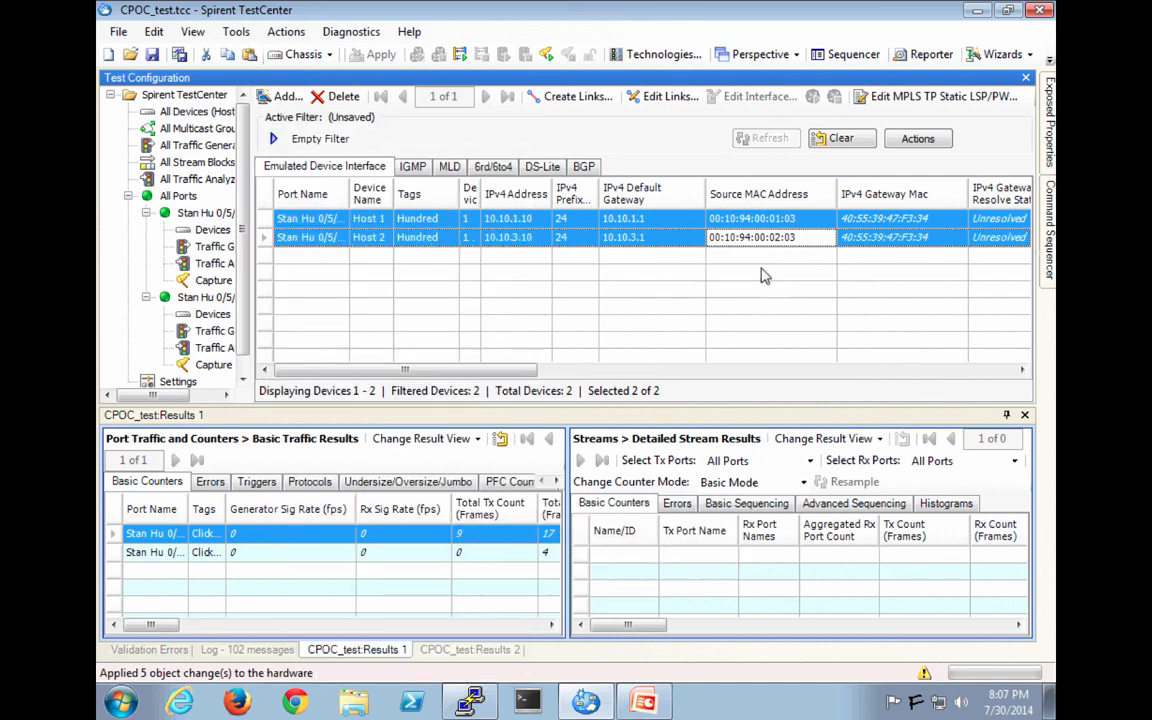
left_click(461, 57)
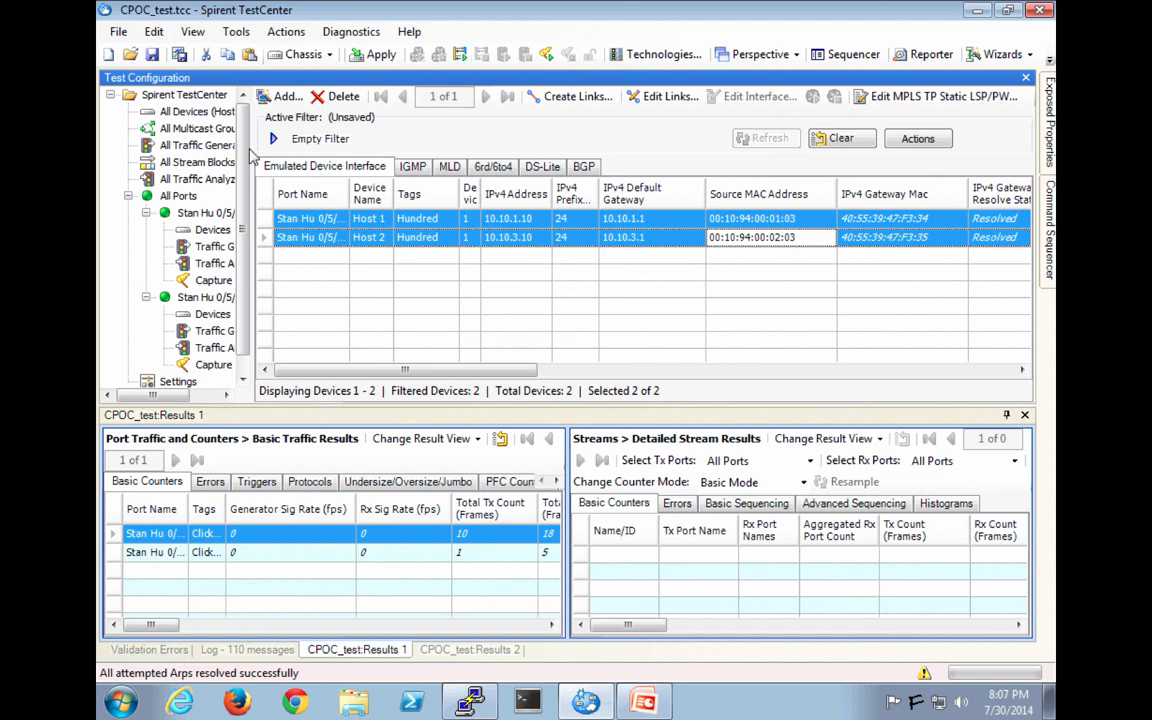
Step: Show all stream blocks, widen the navigation tree and start adding bound stream blocks with the Traffic Wizard
left_click(200, 164)
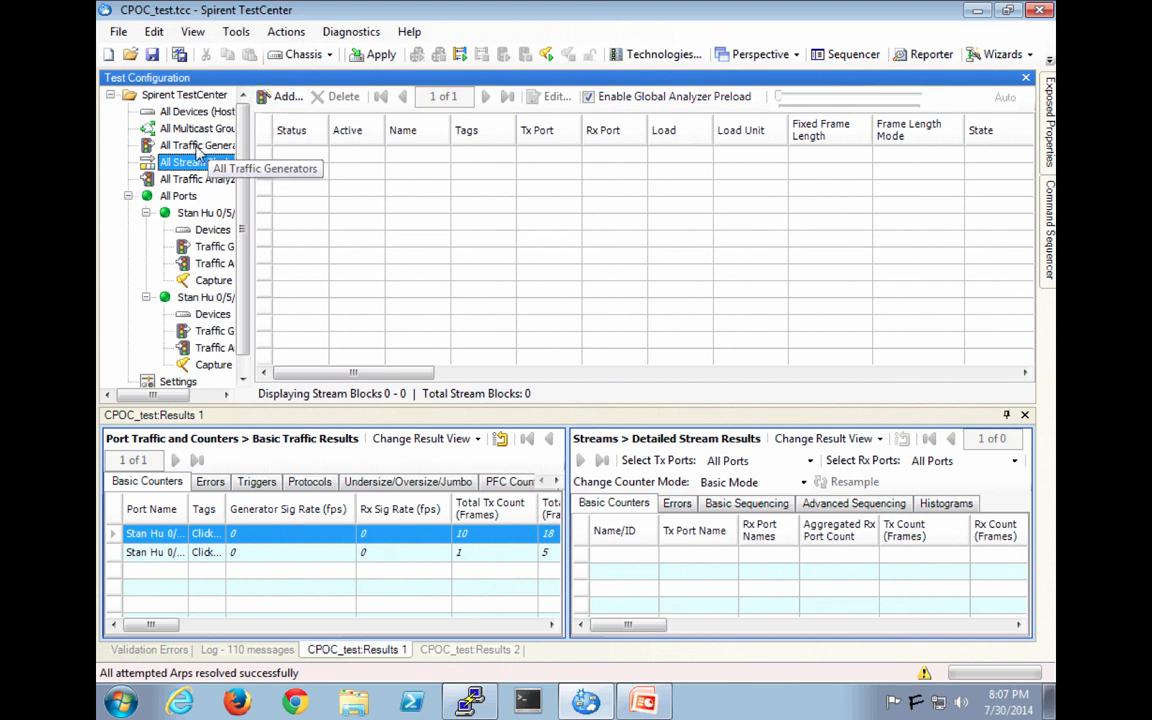
left_click_drag(252, 173, 298, 175)
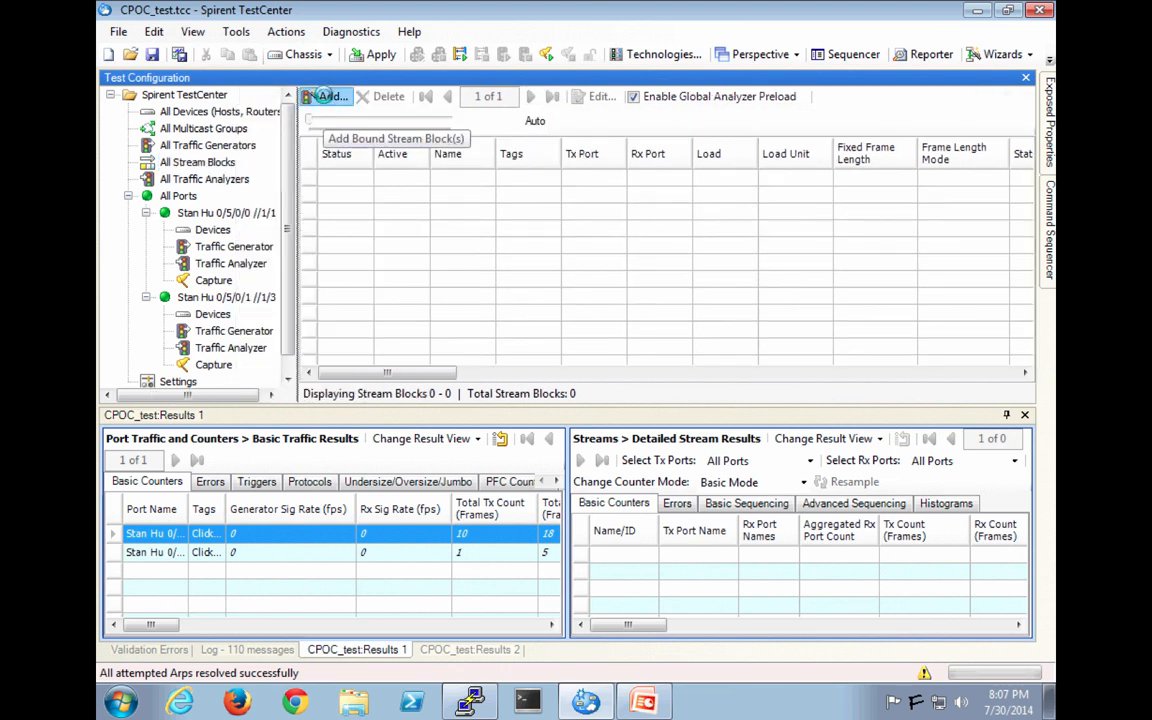
left_click(322, 96)
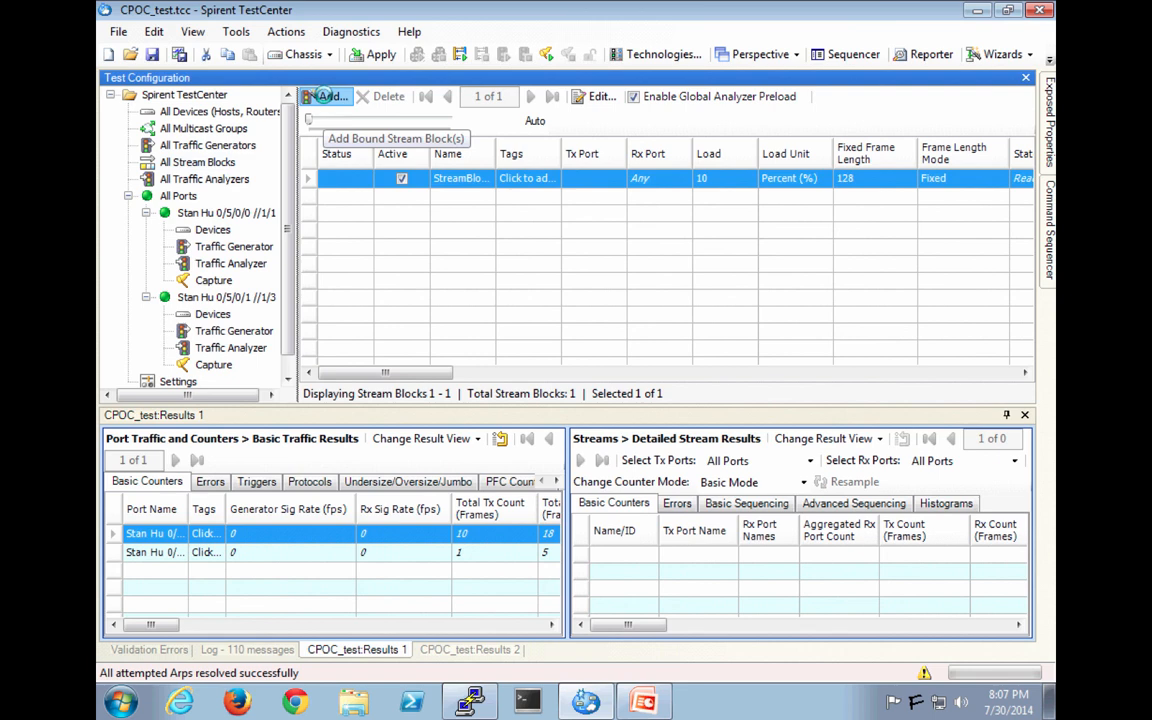
left_click(322, 96)
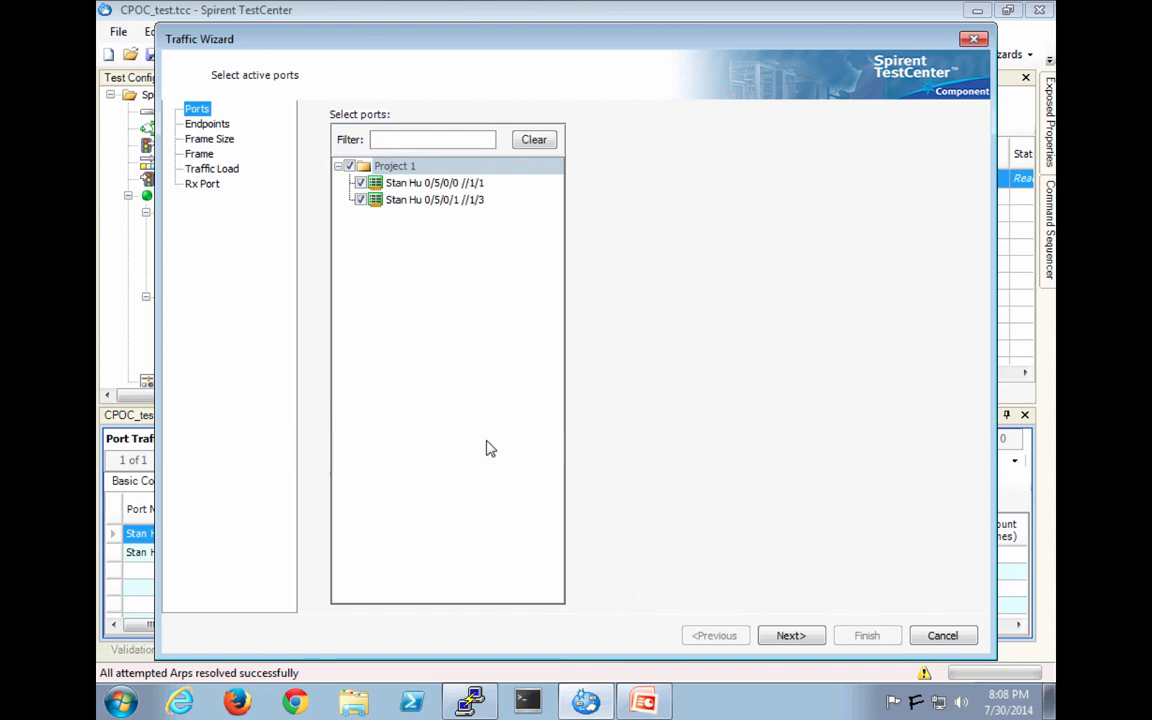
Step: Clear the project's port selection, reselect ports 0/5/0/0 //1/1 and 0/5/0/1 //1/3 individually, and proceed to the endpoints
left_click(349, 167)
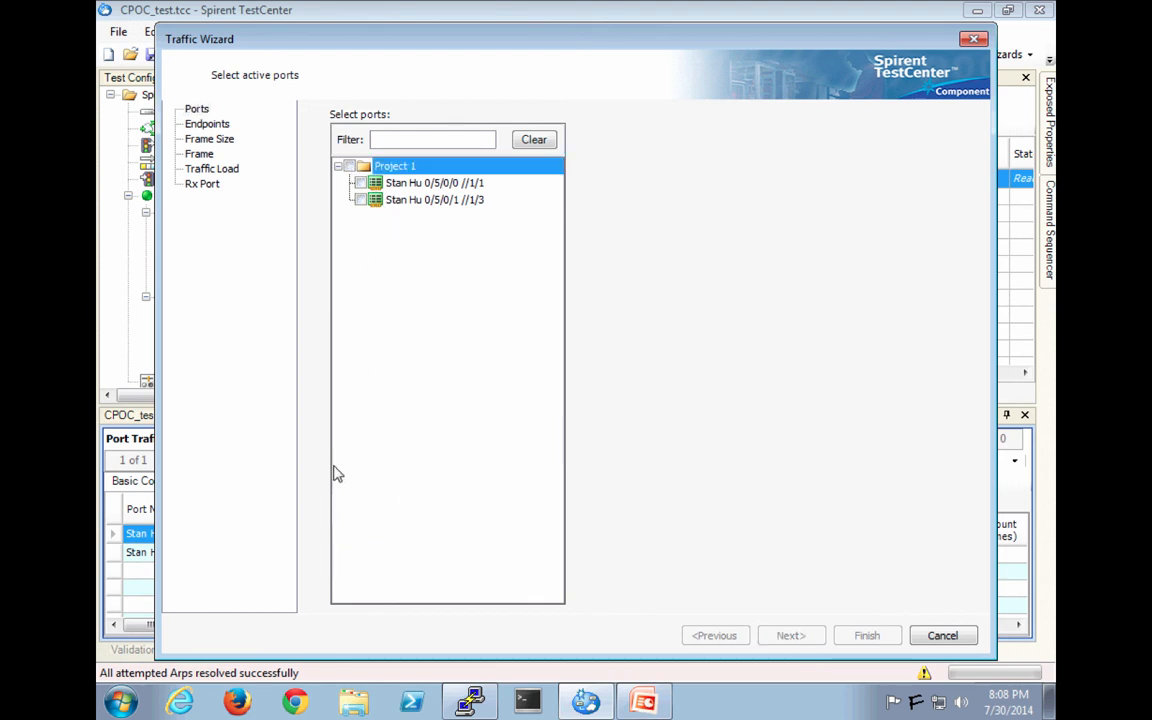
left_click(361, 184)
left_click(361, 201)
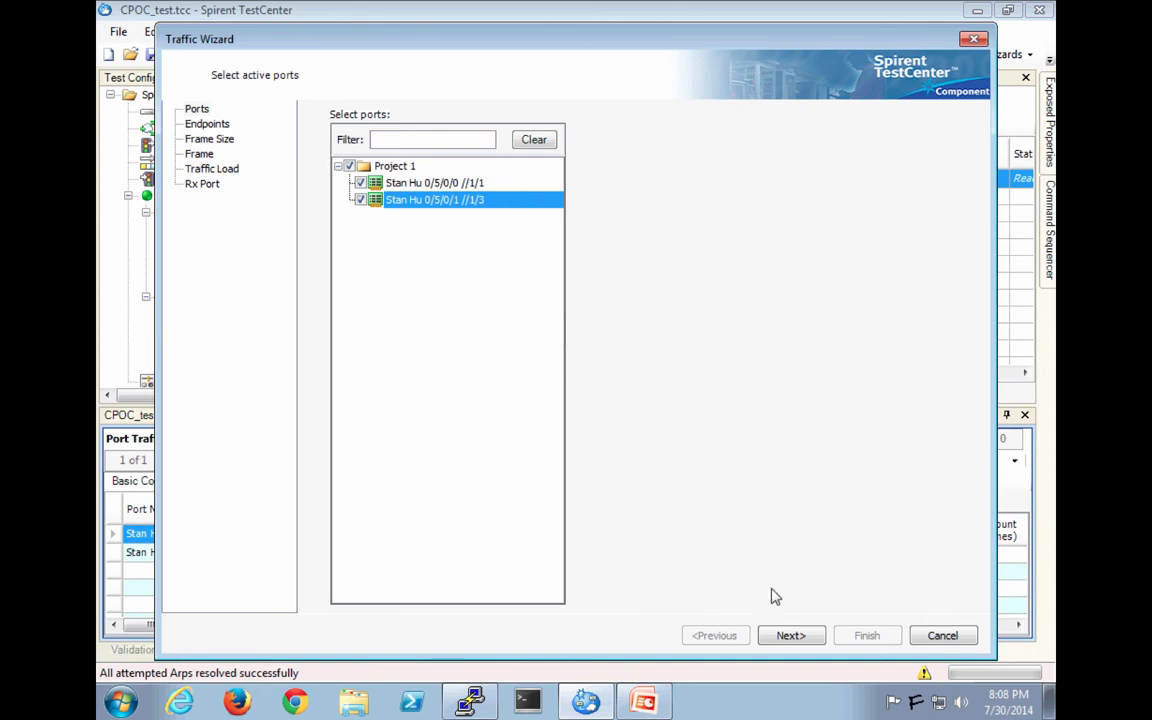
left_click(790, 637)
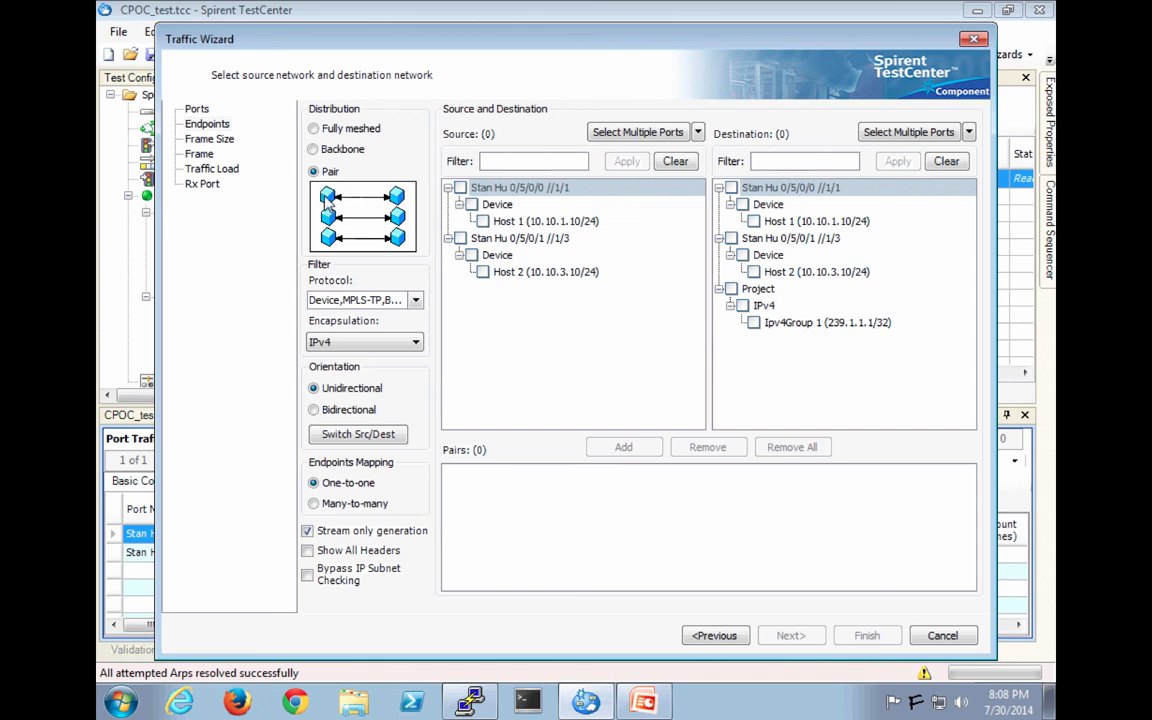
Step: Add a bidirectional endpoint pair from source Host 1 to destination Host 2 with Show All Headers enabled
left_click(483, 221)
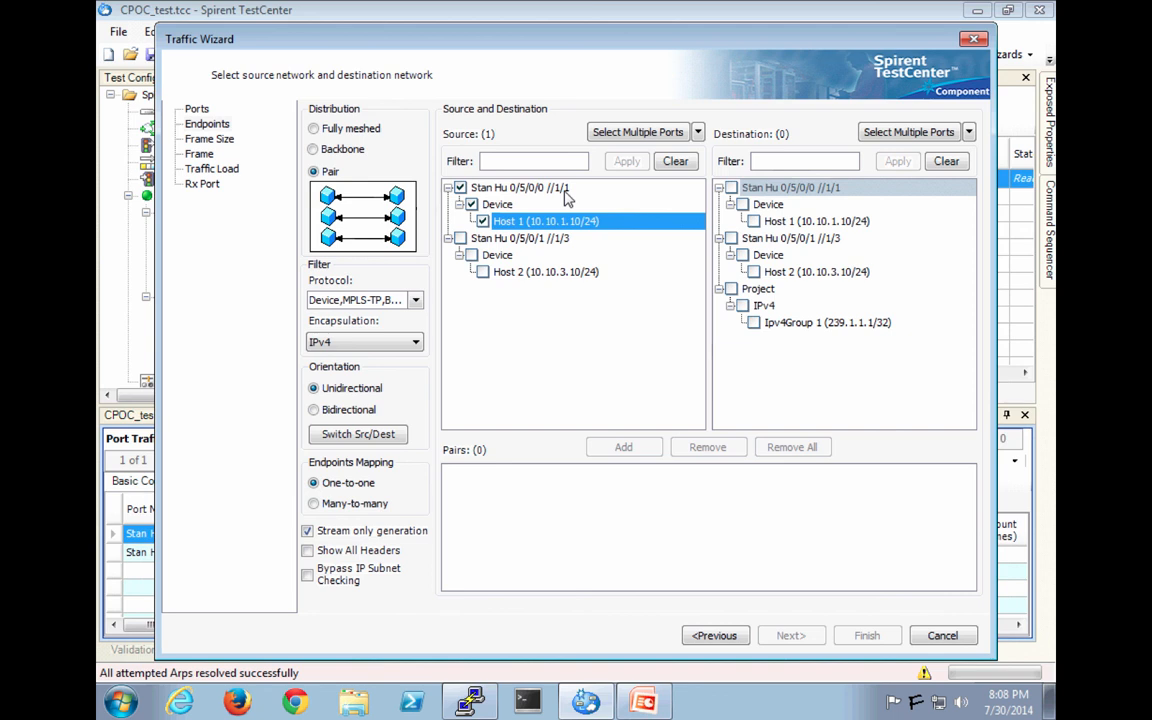
left_click(818, 275)
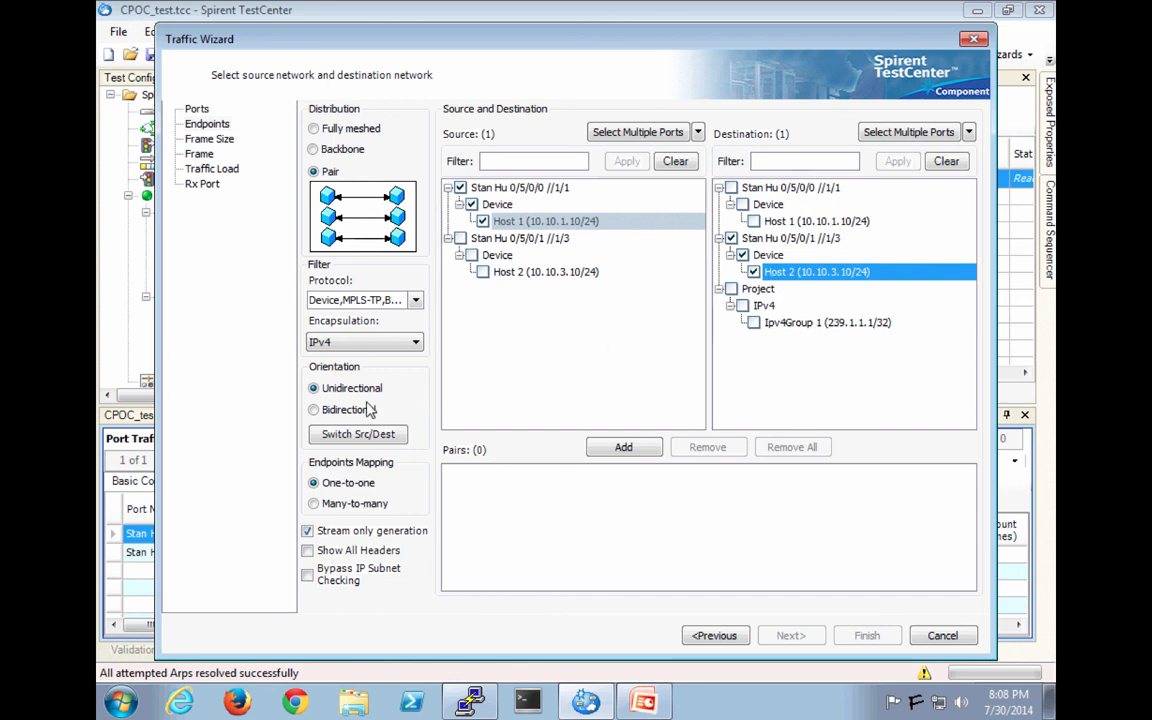
left_click(329, 414)
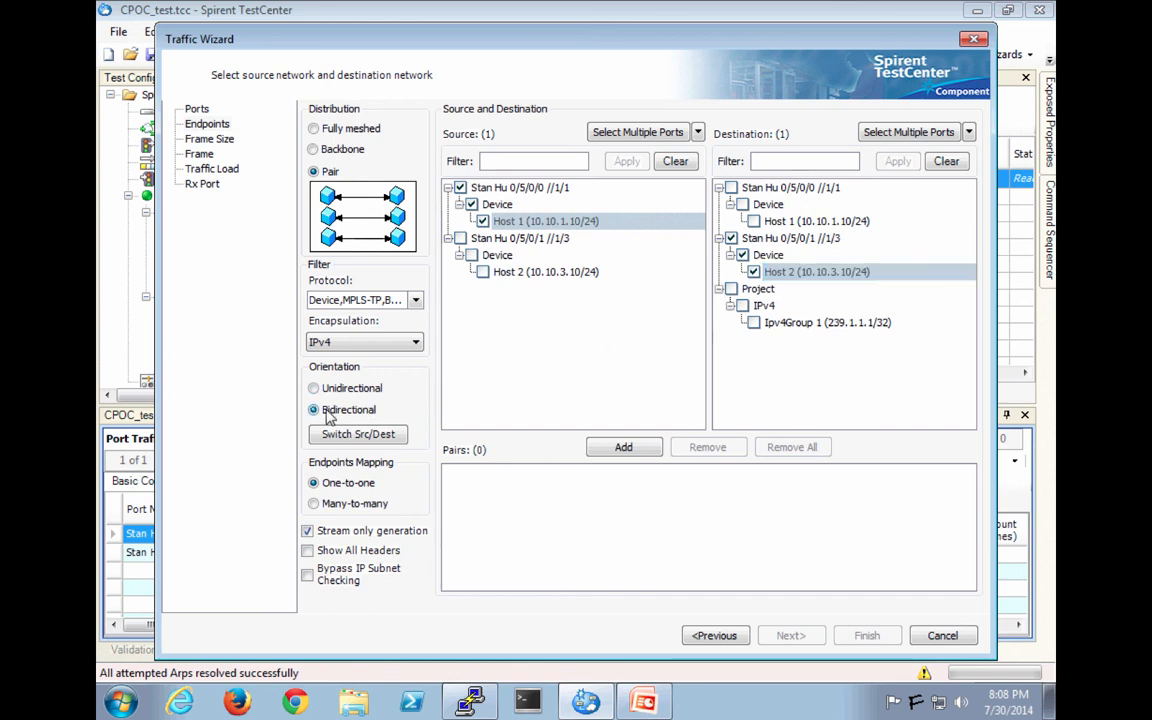
left_click(309, 552)
left_click(618, 455)
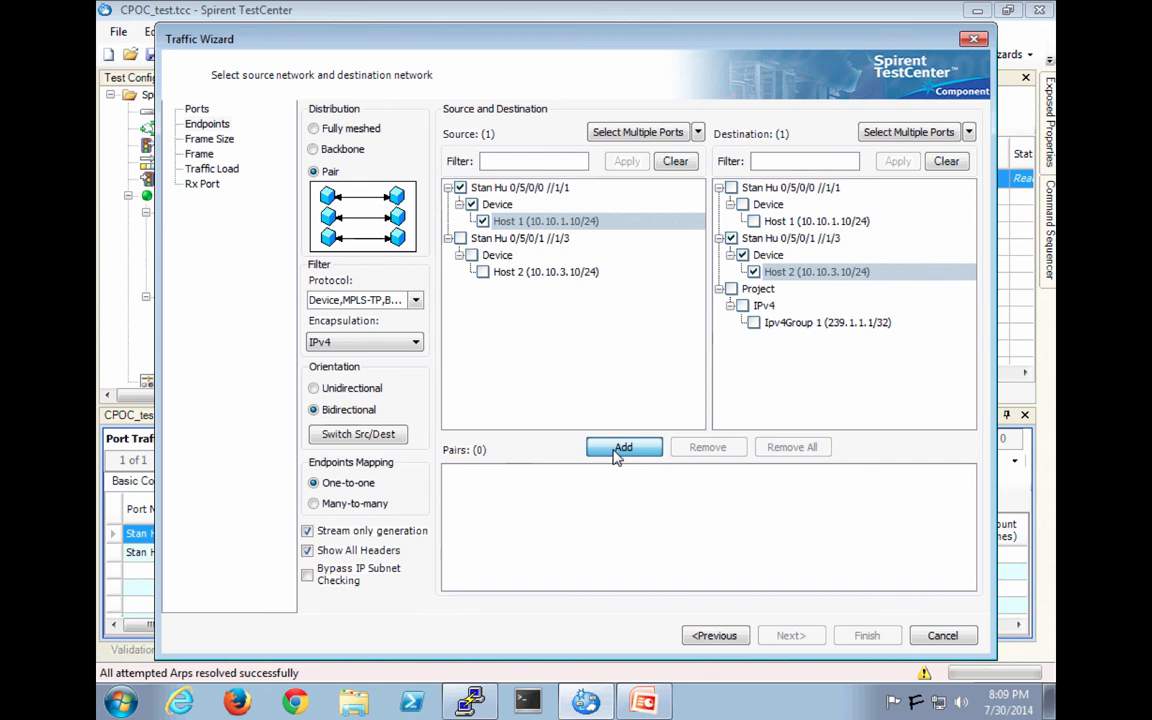
left_click(617, 452)
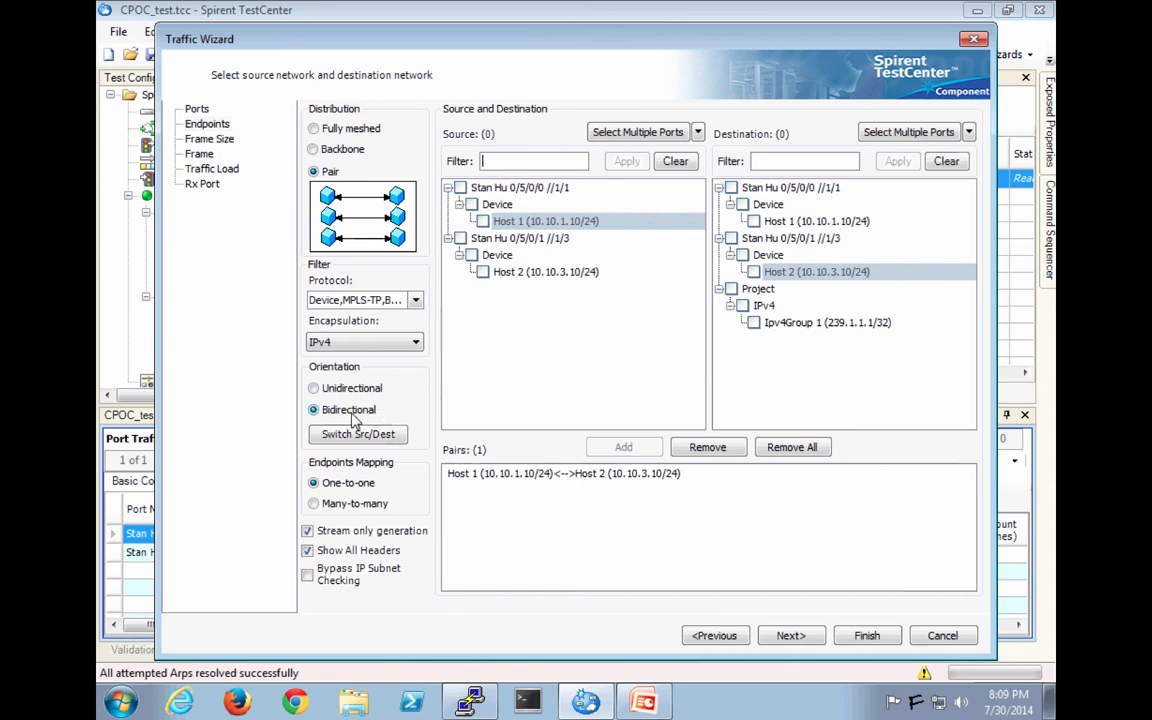
Step: Set a fixed frame size of 1024 bytes for the stream blocks and proceed to the frame definition
left_click(793, 635)
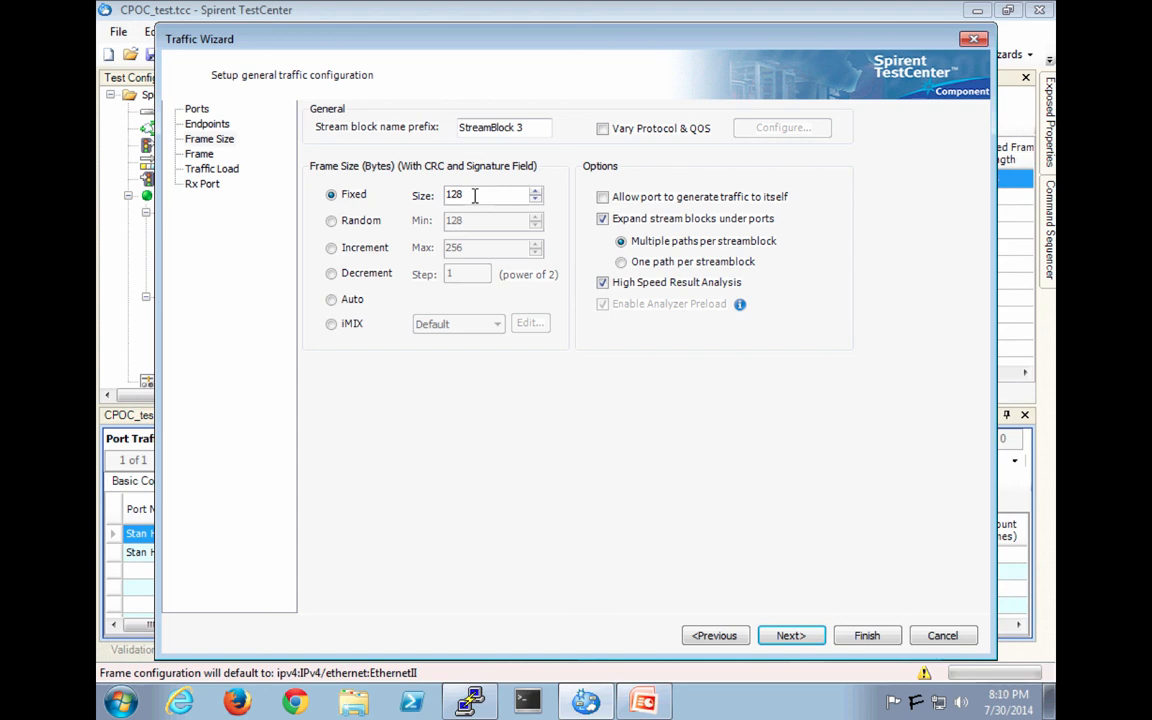
left_click_drag(475, 195, 411, 190)
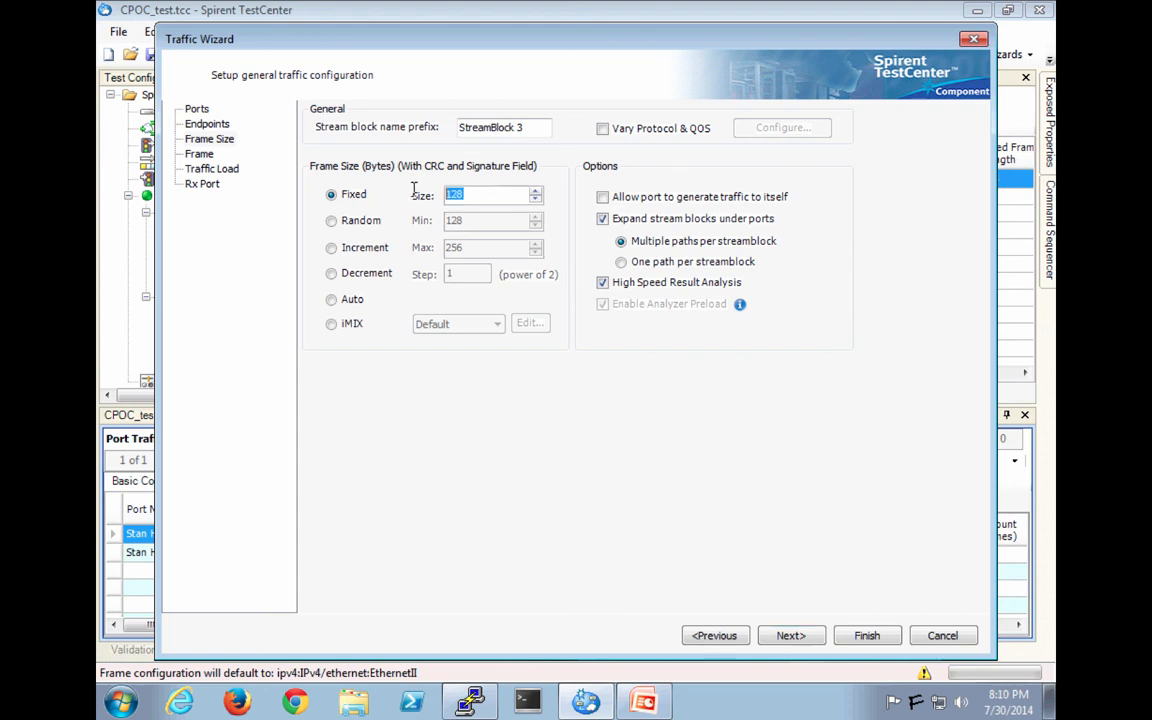
type("1024")
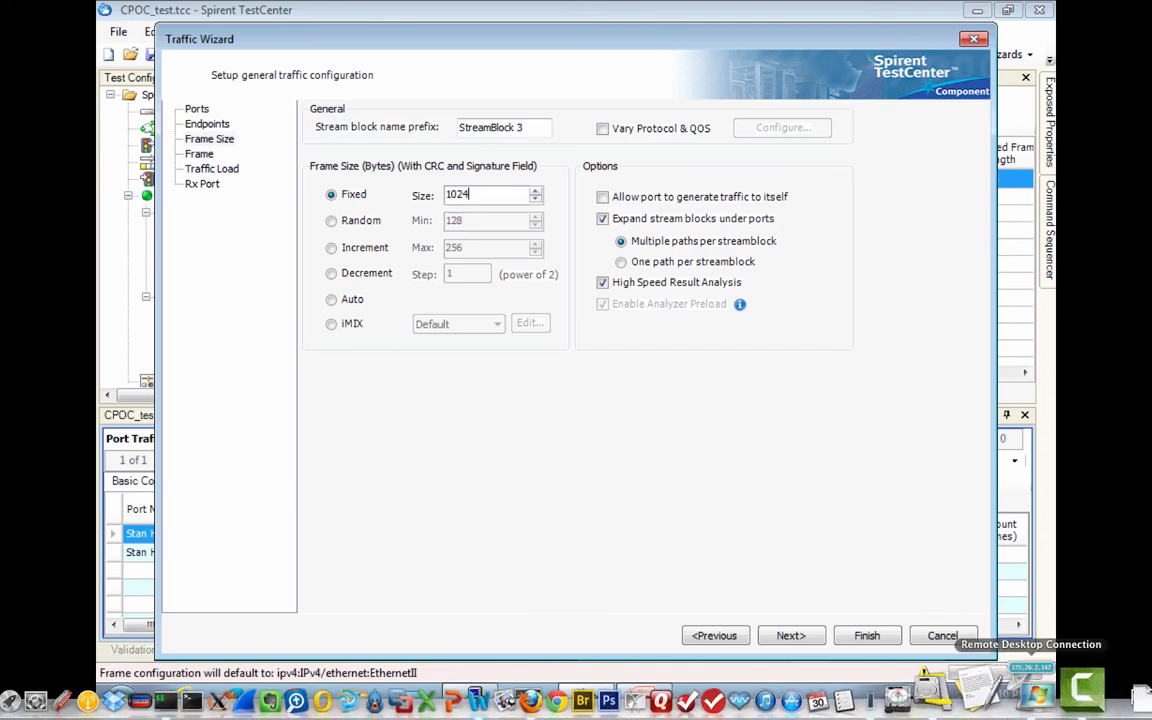
left_click(790, 632)
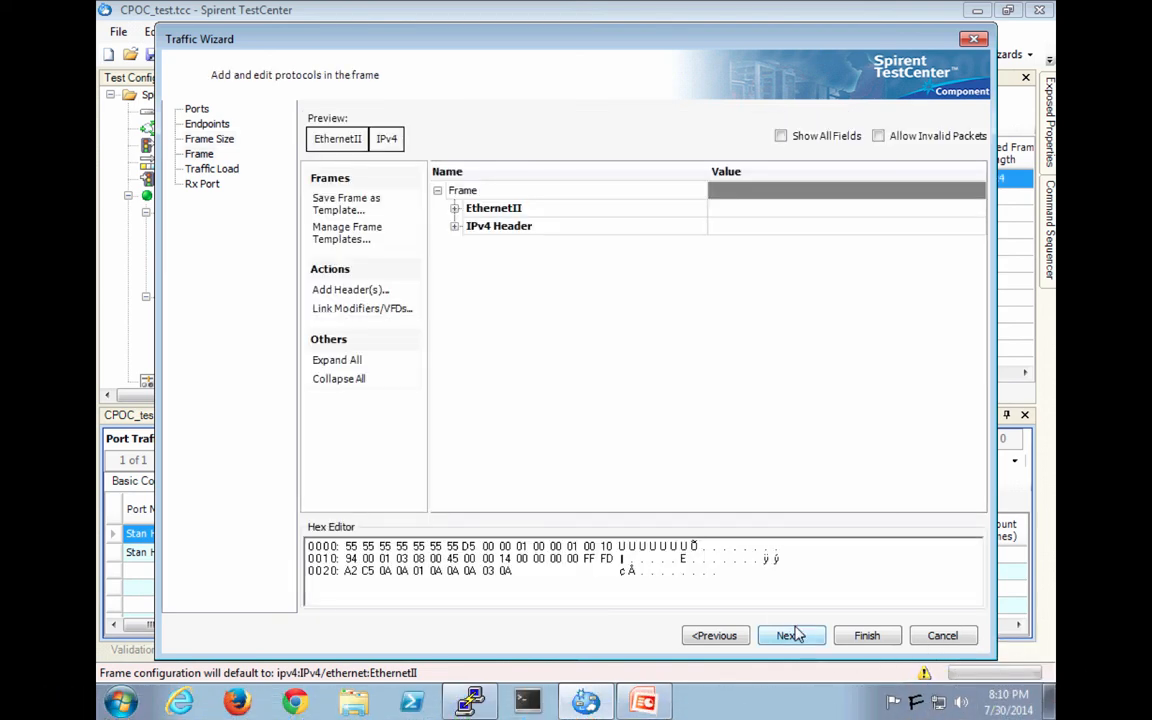
Step: Add a UDP header after the IPv4 header in the frame and proceed to the traffic load
left_click(345, 290)
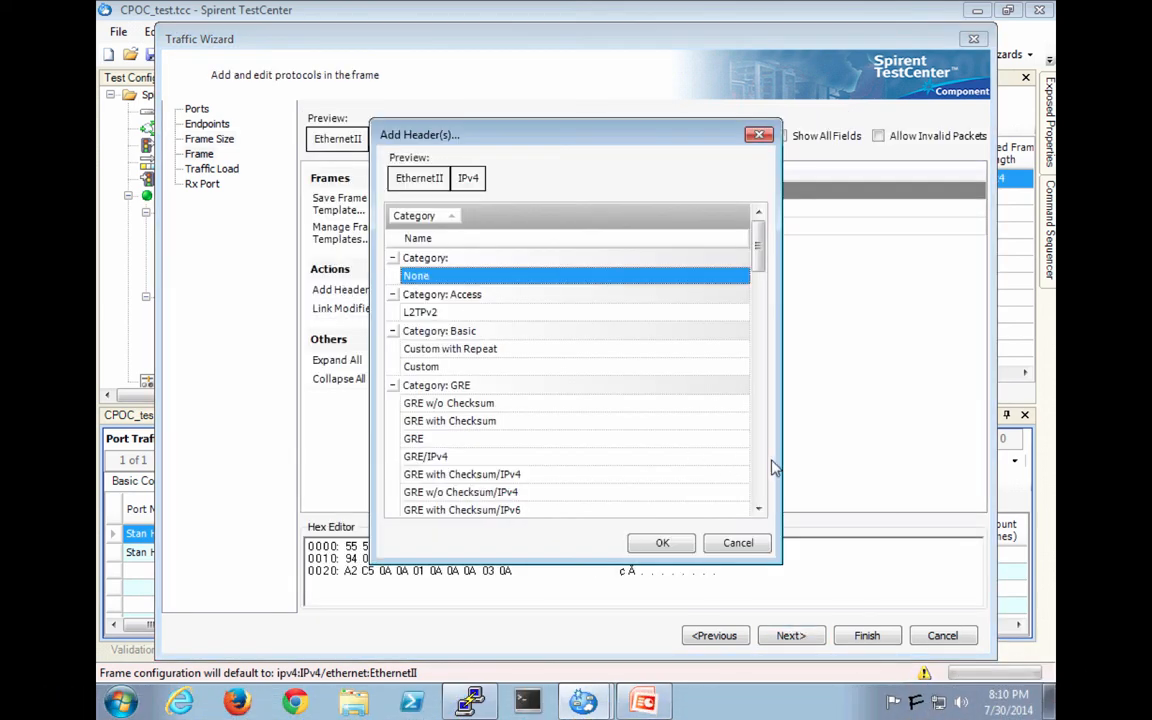
left_click(757, 484)
left_click(757, 484)
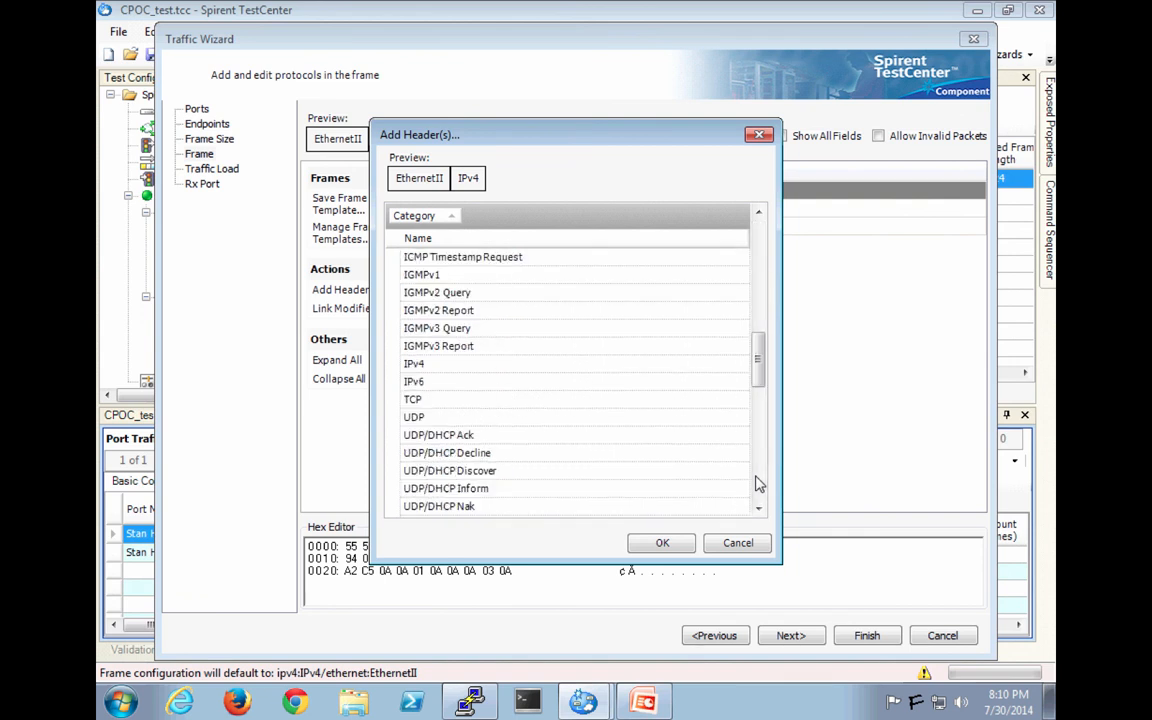
left_click(420, 417)
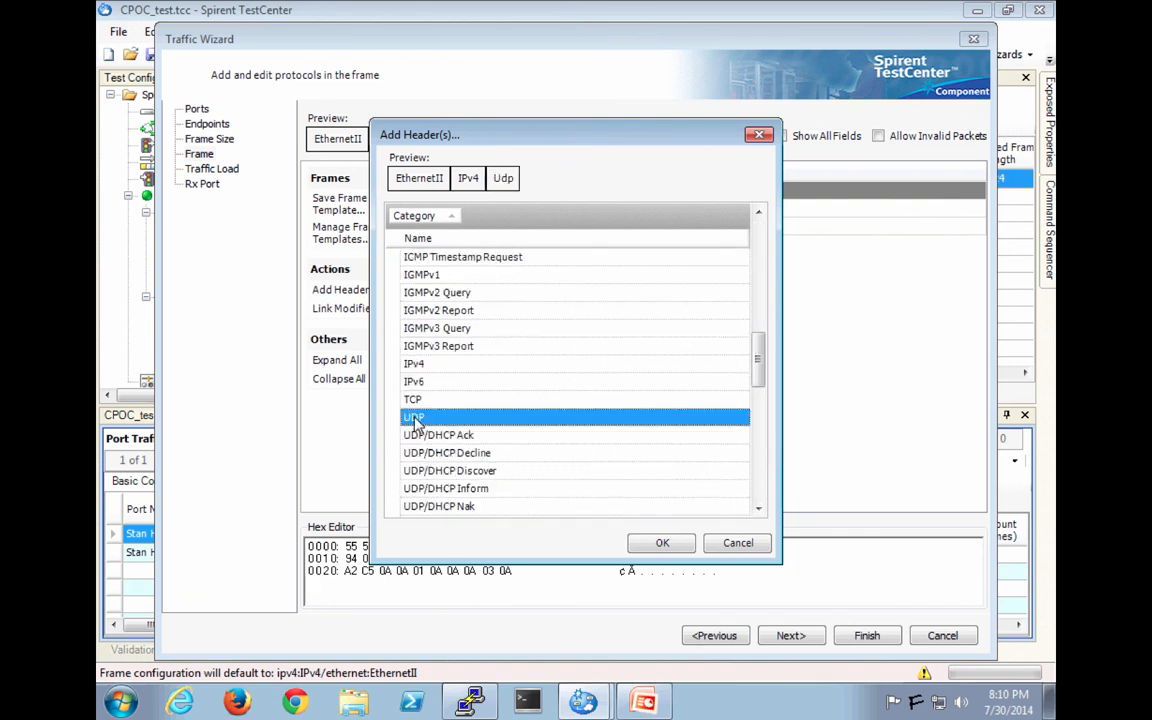
left_click(662, 544)
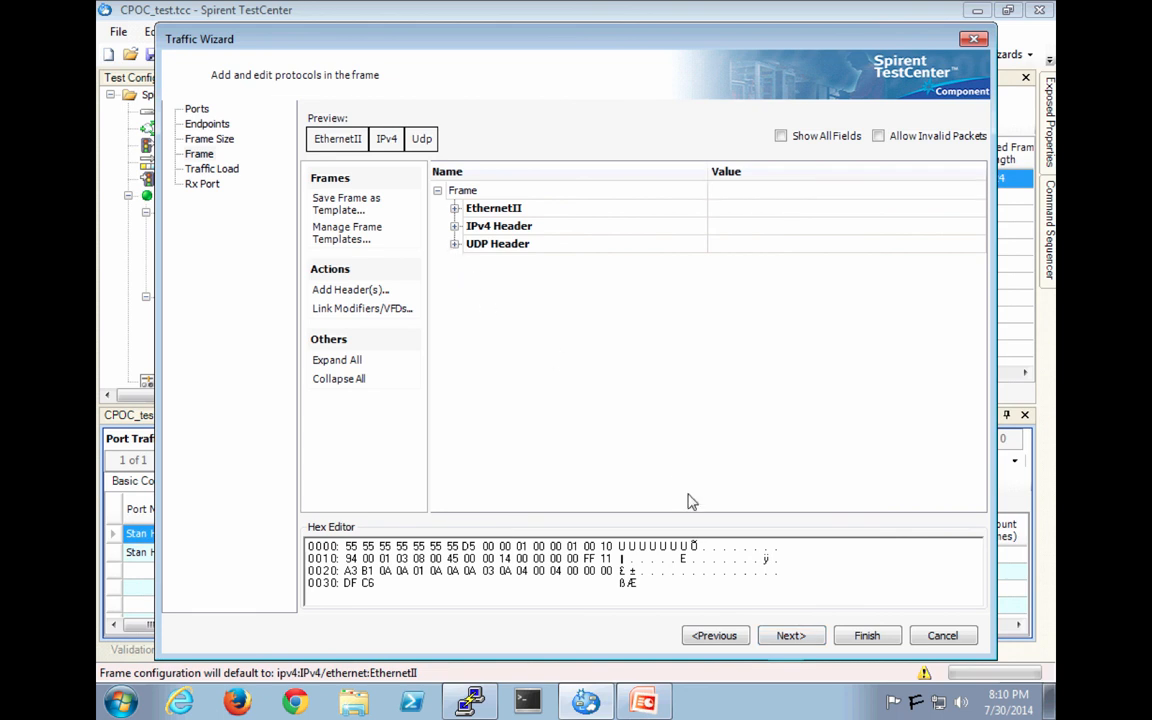
left_click(791, 636)
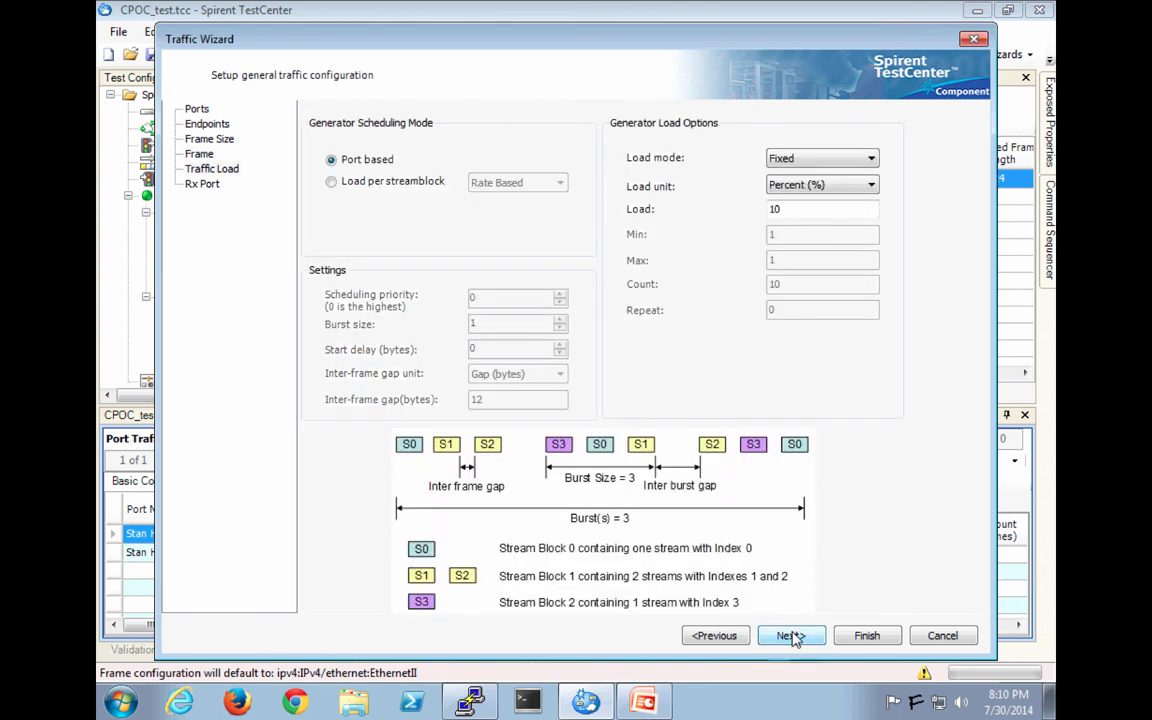
Step: Set the load per stream block to a fixed 1000 frames/sec and finish the wizard without assigning receive ports
left_click(408, 189)
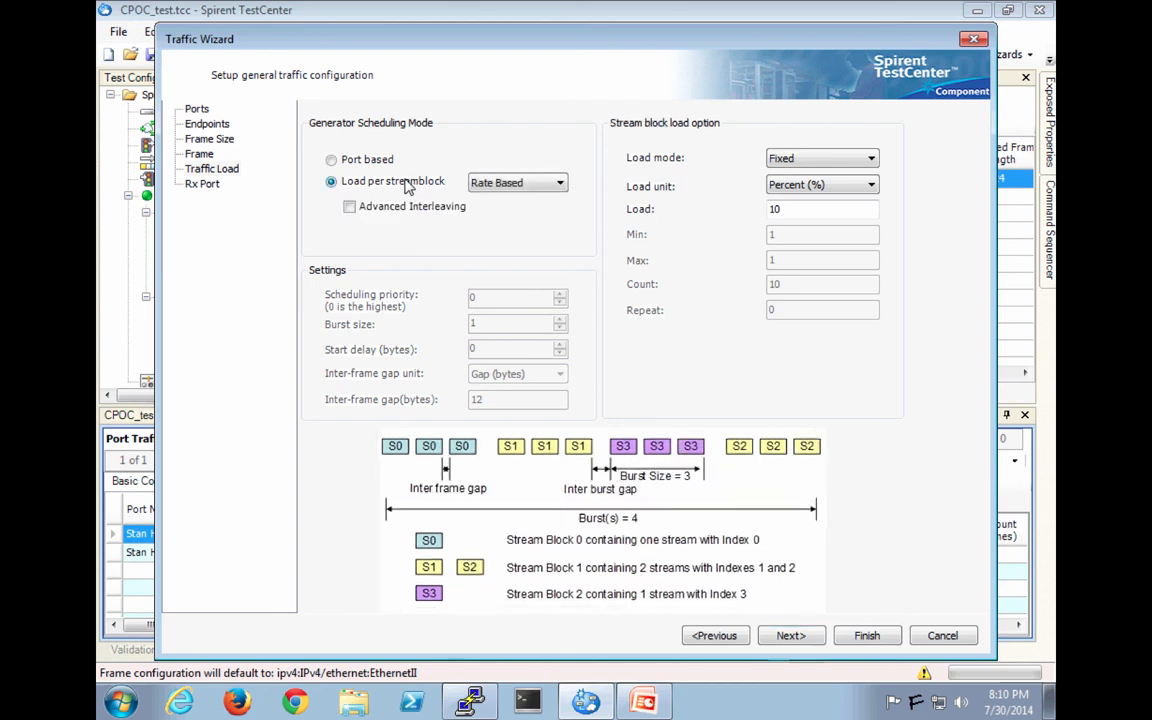
left_click(818, 188)
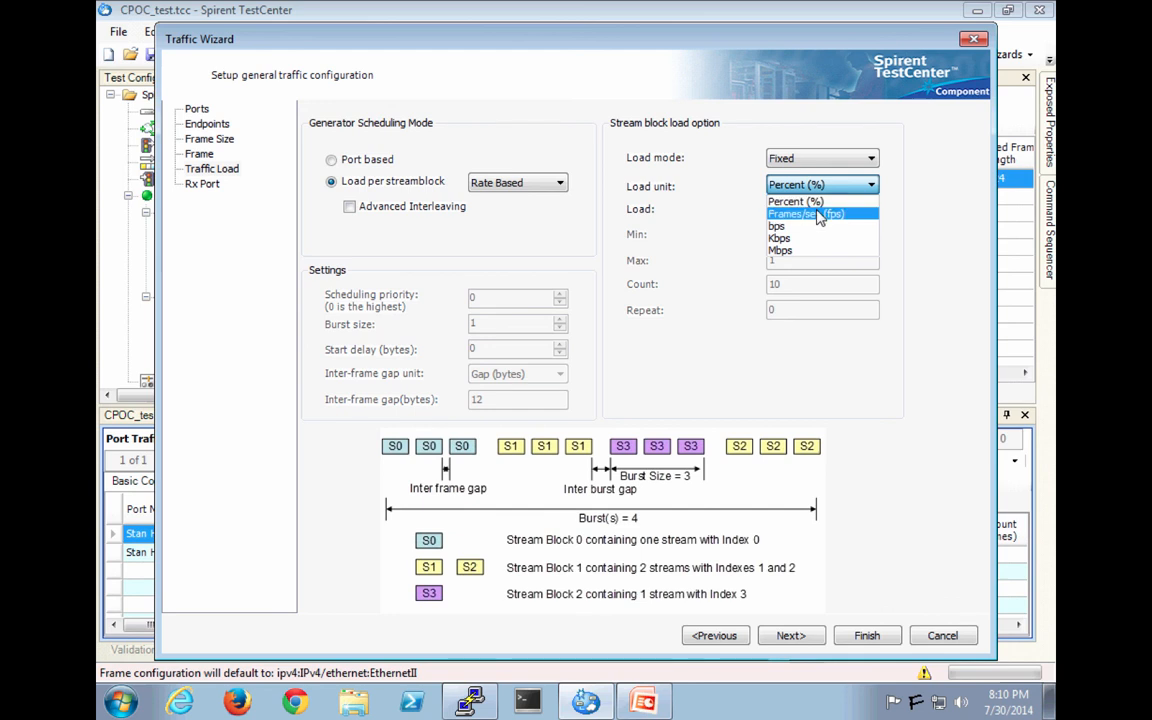
left_click(812, 213)
left_click(786, 207)
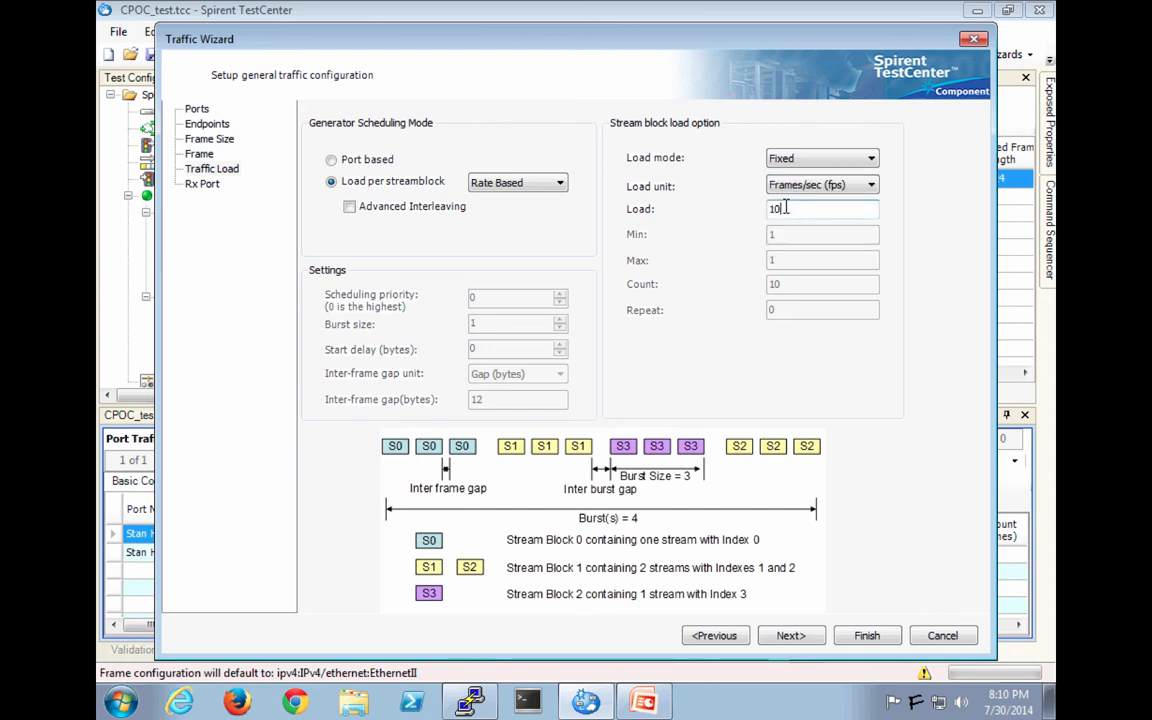
type("00")
left_click(790, 636)
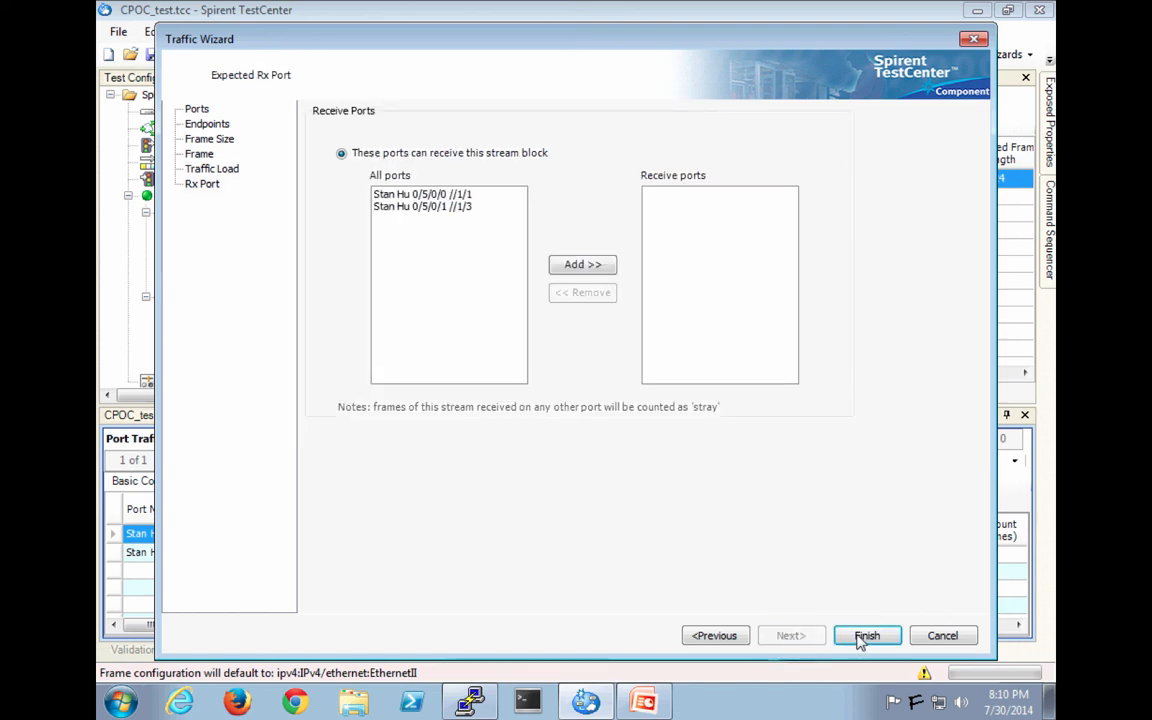
left_click(889, 636)
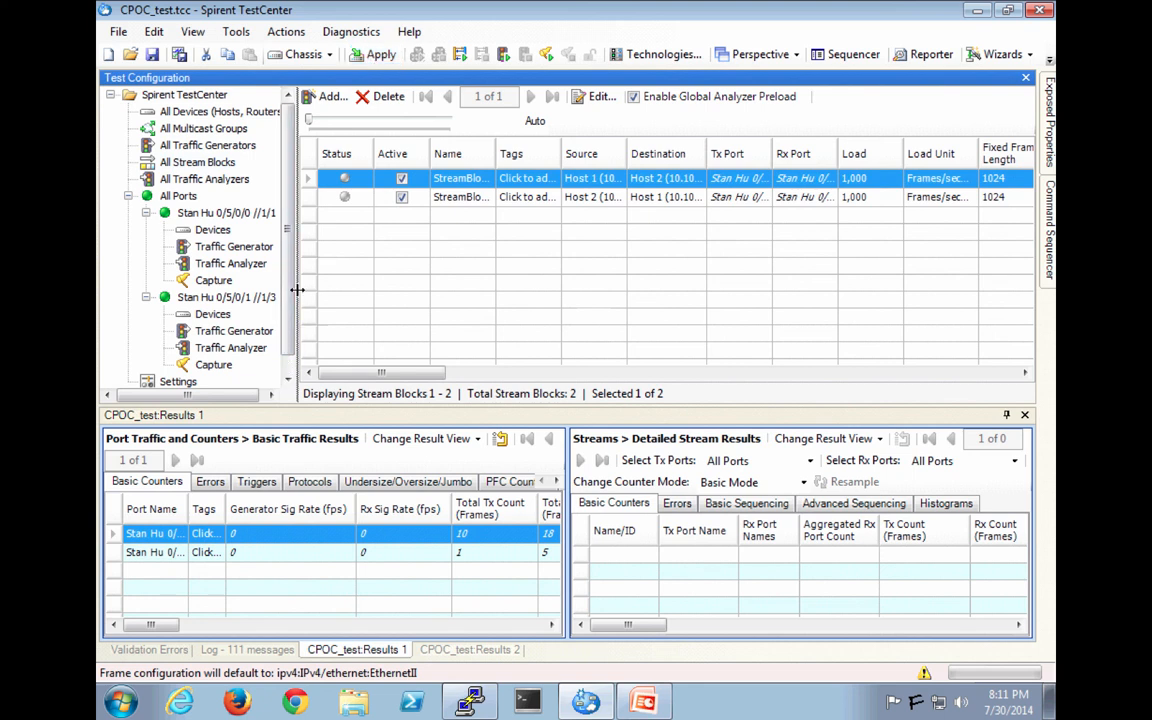
Step: Widen the stream block Name column and rename the stream block sourced from Host 1 as "Host1 -> Host2"
left_click_drag(298, 290, 262, 290)
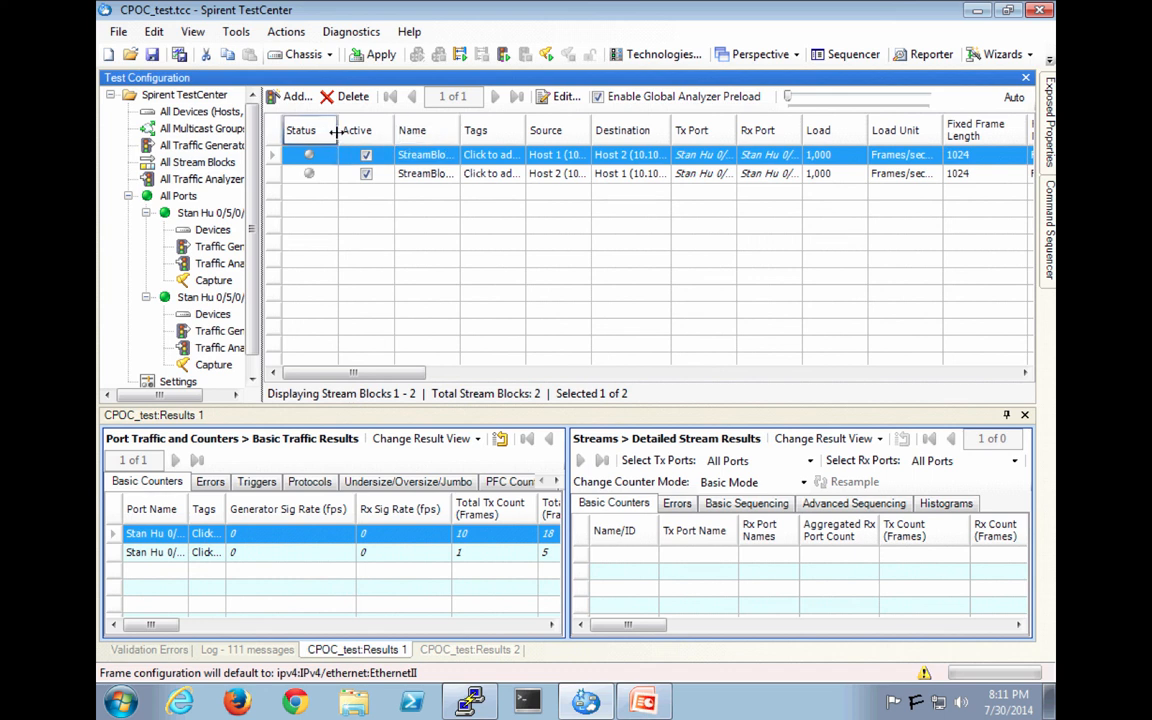
left_click_drag(335, 131, 482, 131)
left_click(457, 155)
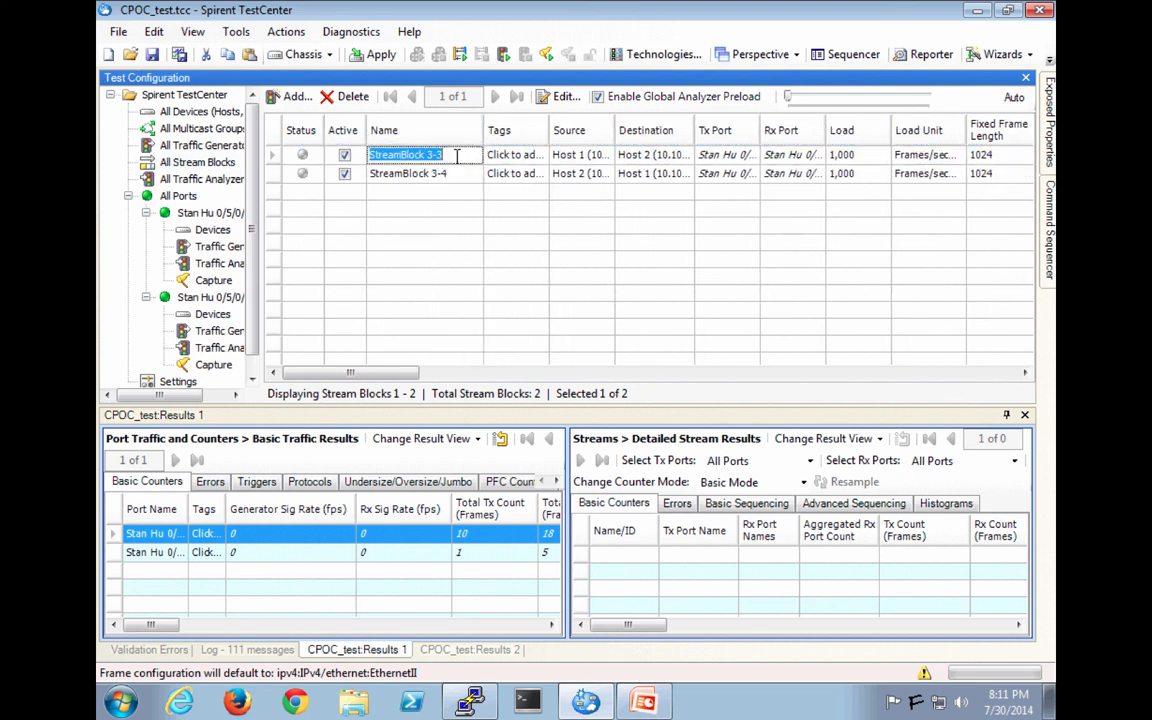
type("H")
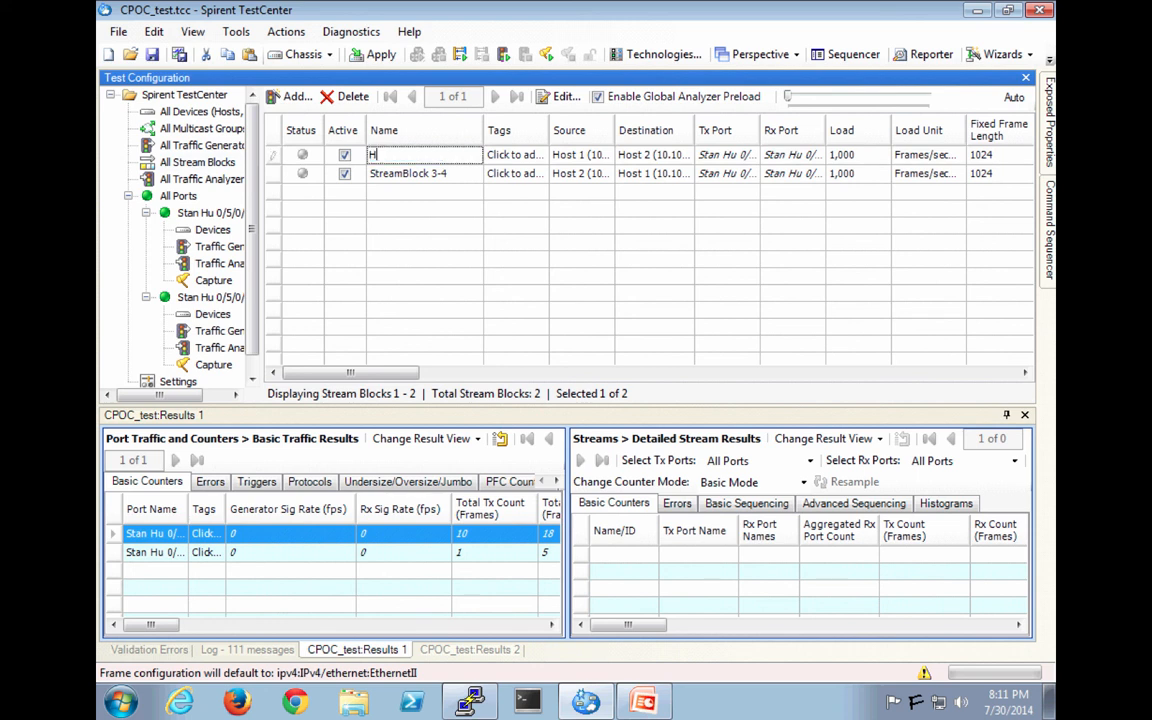
type("ost2 -> Host")
key("BackSpace")
key("BackSpace")
key("BackSpace")
key("BackSpace")
key("BackSpace")
key("BackSpace")
key("BackSpace")
key("BackSpace")
key("BackSpace")
type("1 -> Host2")
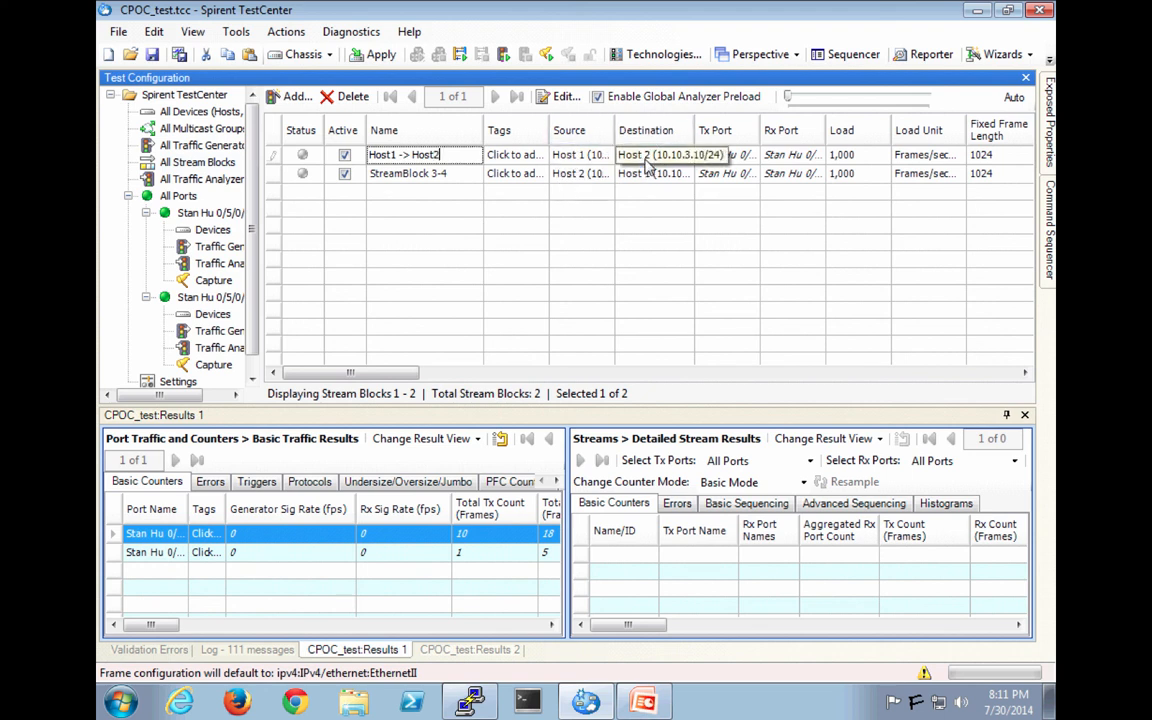
Step: Rename the stream block sourced from Host 2 as "Host2 -> Host1"
left_click(412, 176)
type("Host2")
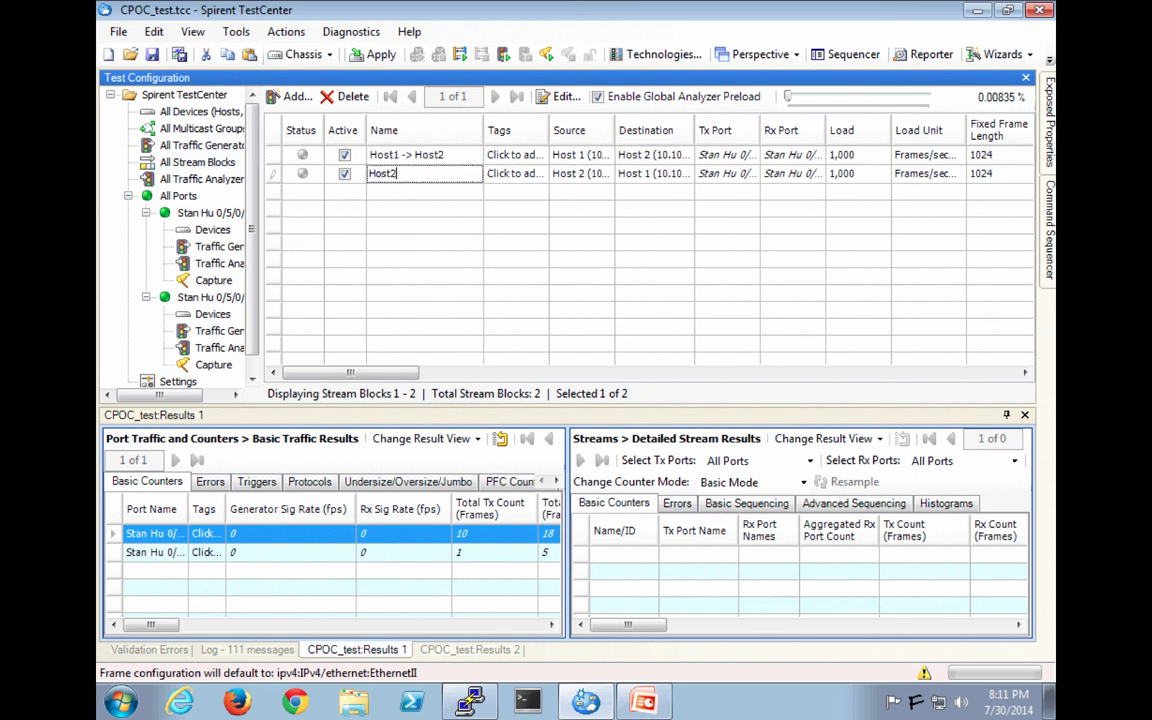
type(" -> Host1")
key("Tab")
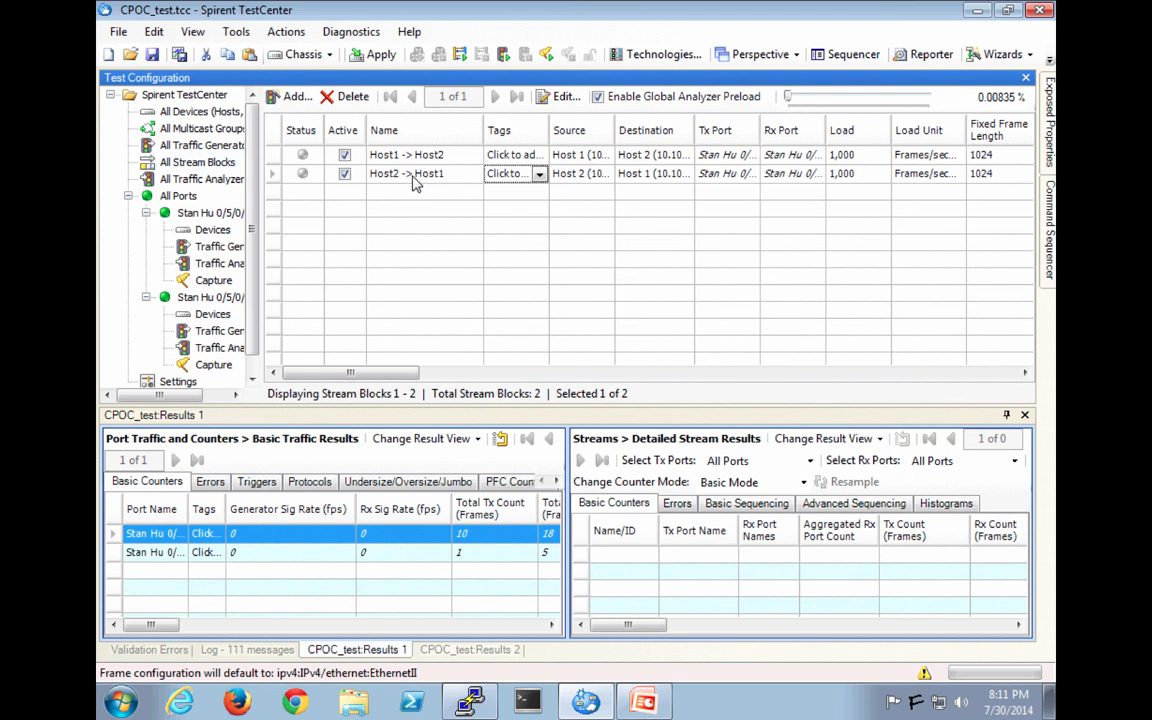
Step: Assign the existing Hundred tag to the Host1 -> Host2 stream block
left_click(490, 154)
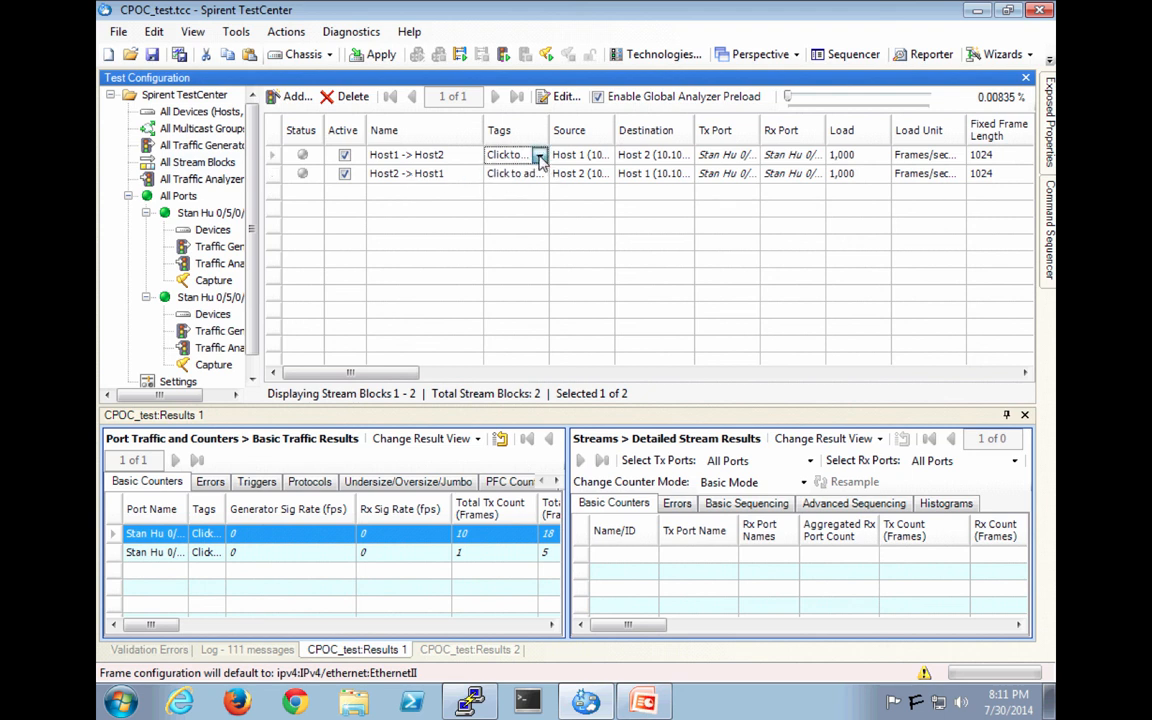
left_click(539, 156)
type("H")
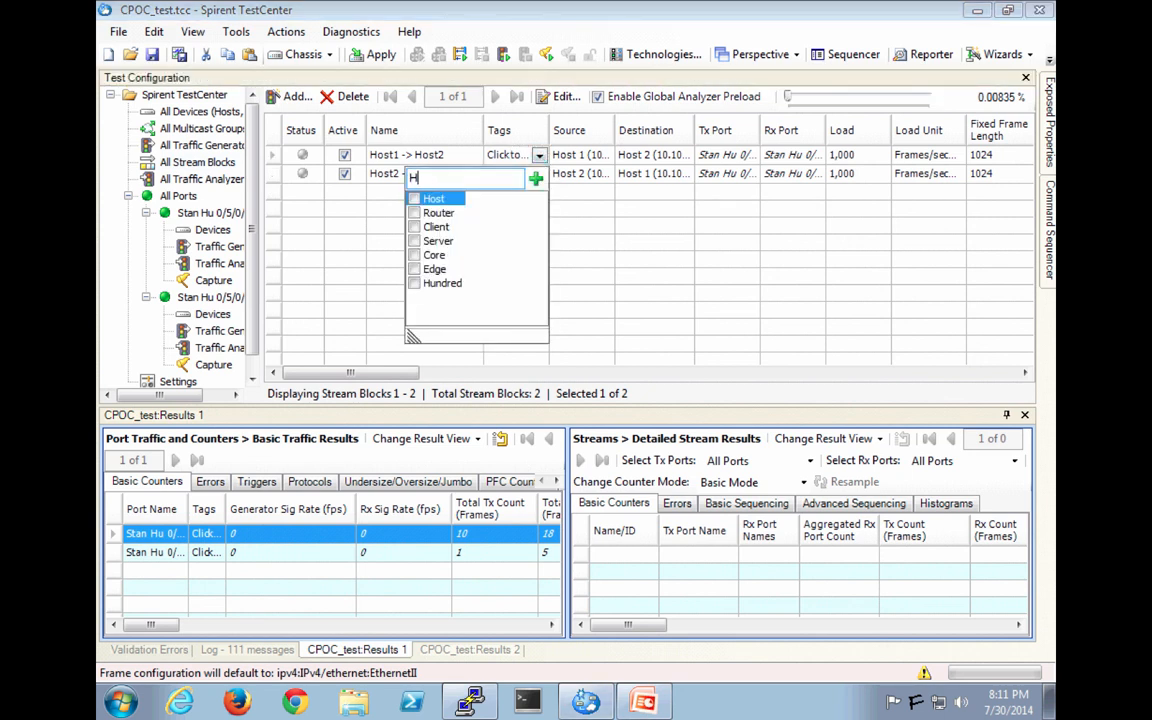
type("undred Test")
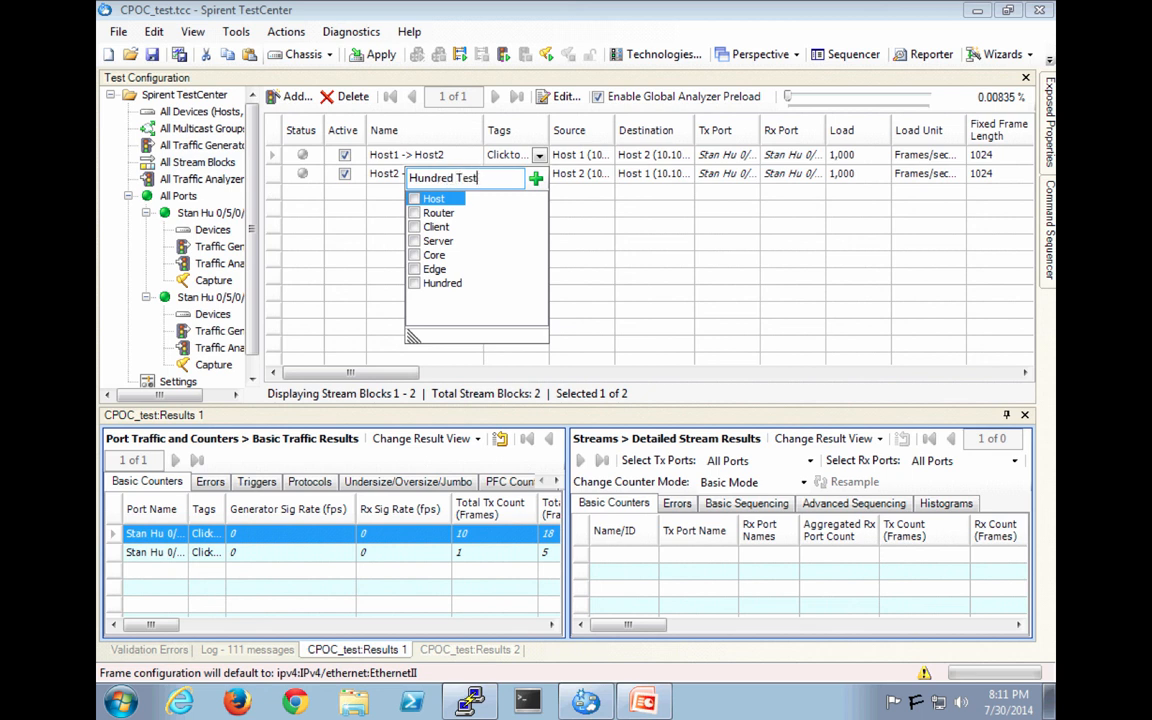
key("BackSpace")
key("BackSpace")
key("BackSpace")
key("BackSpace")
key("BackSpace")
left_click(536, 181)
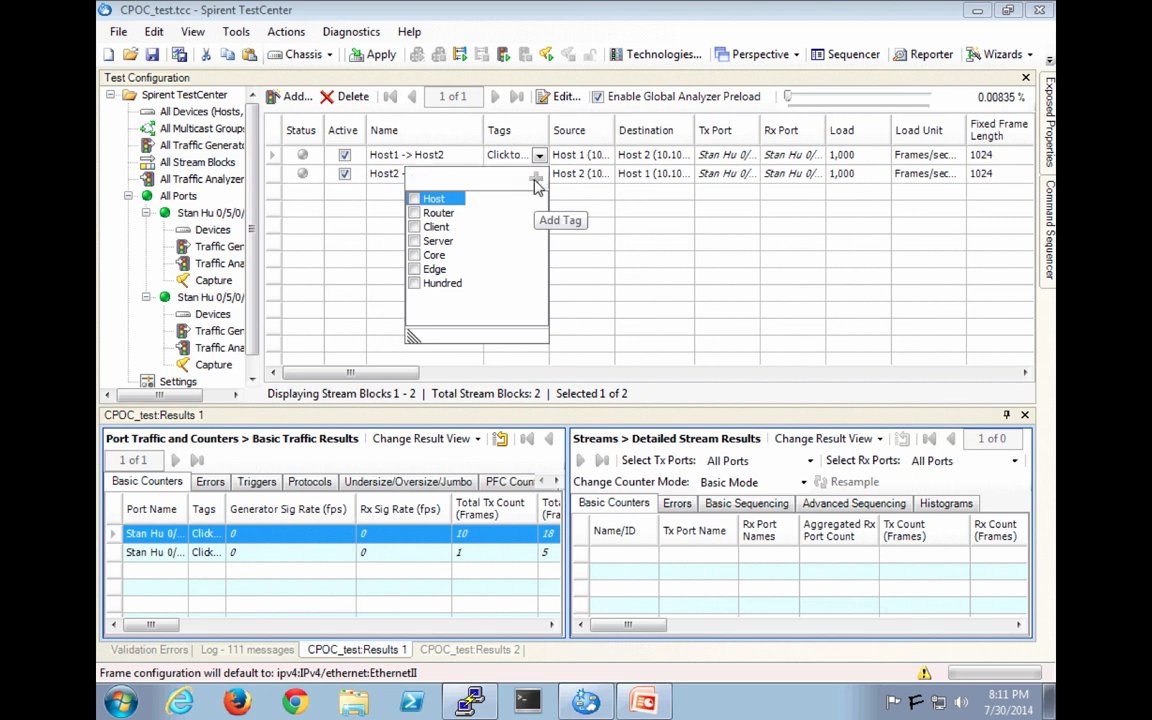
left_click(414, 283)
left_click(597, 291)
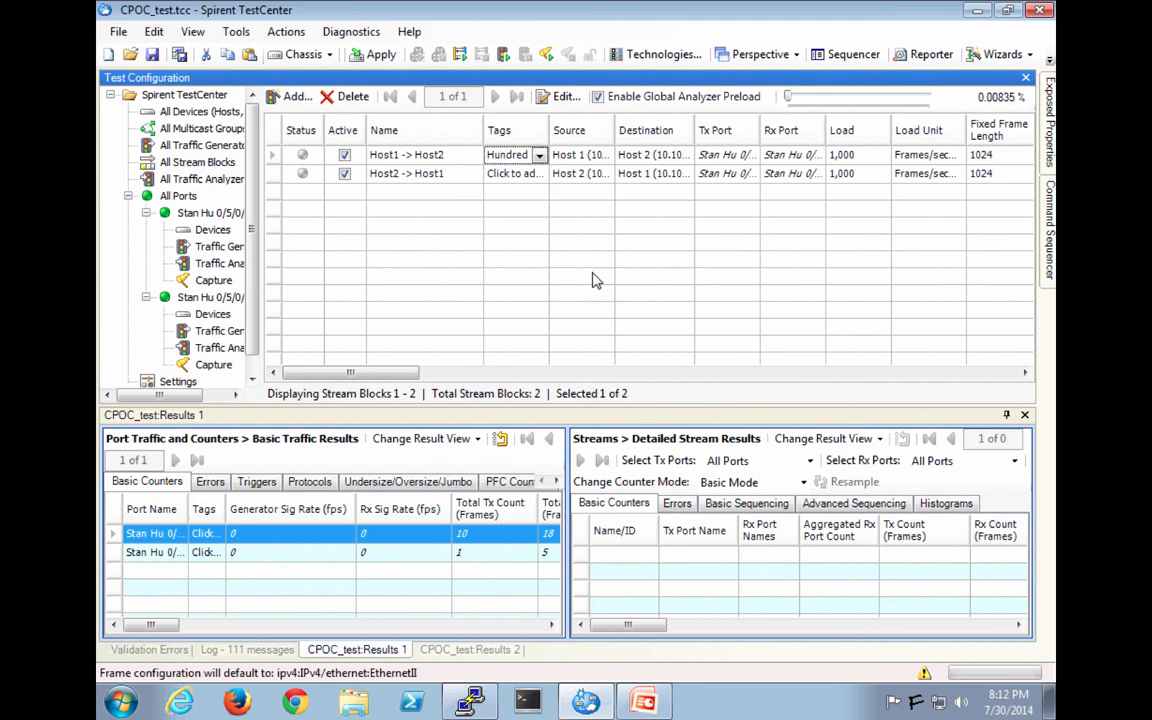
Step: Assign the existing Hundred tag to the Host2 -> Host1 stream block
left_click(540, 176)
left_click(540, 176)
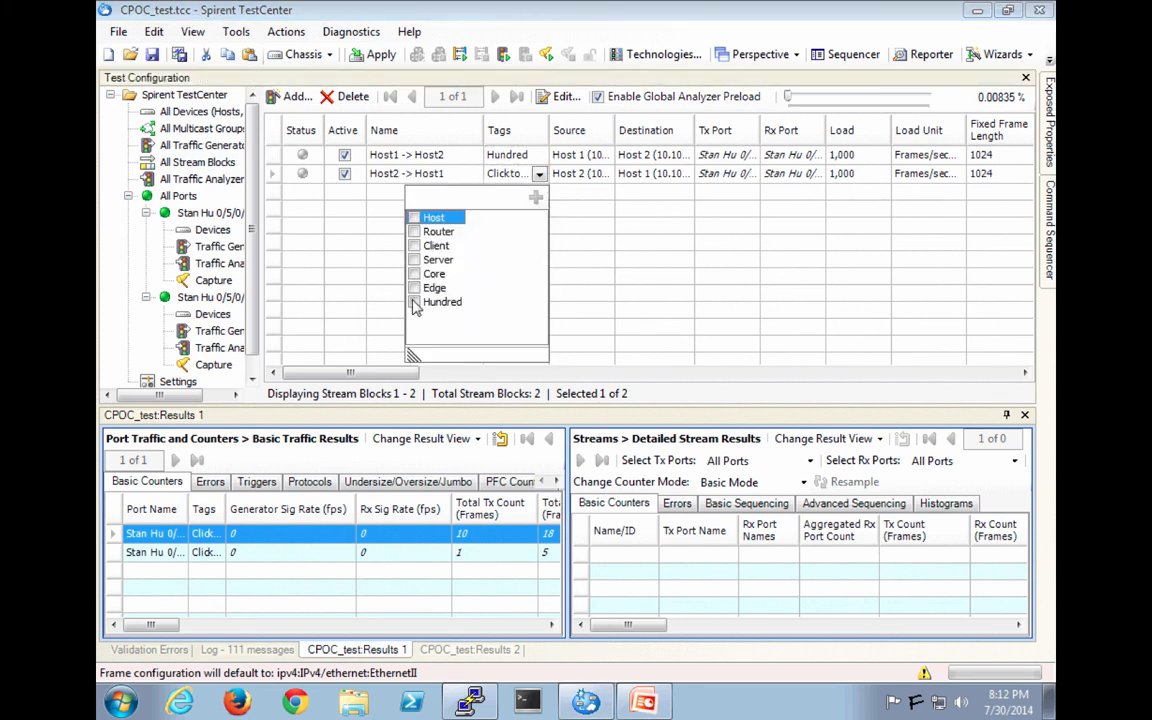
left_click(376, 273)
left_click(676, 310)
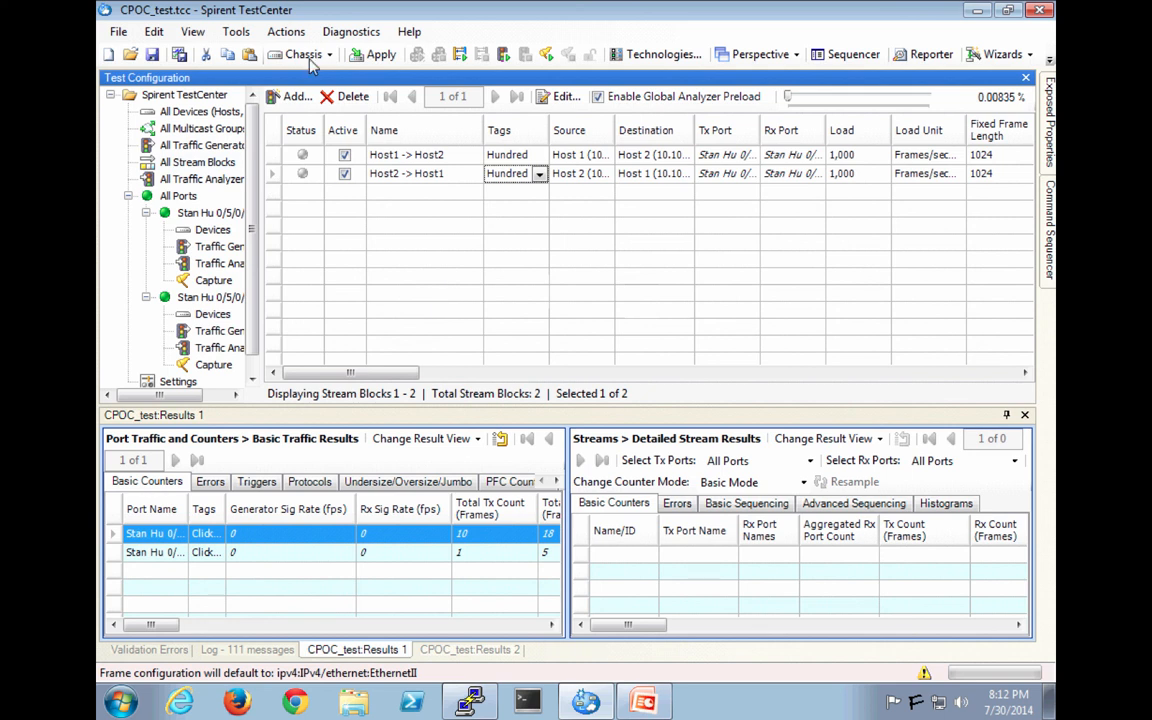
Step: Apply the stream block configuration to the hardware and start ARP/ND for the whole test
left_click(375, 57)
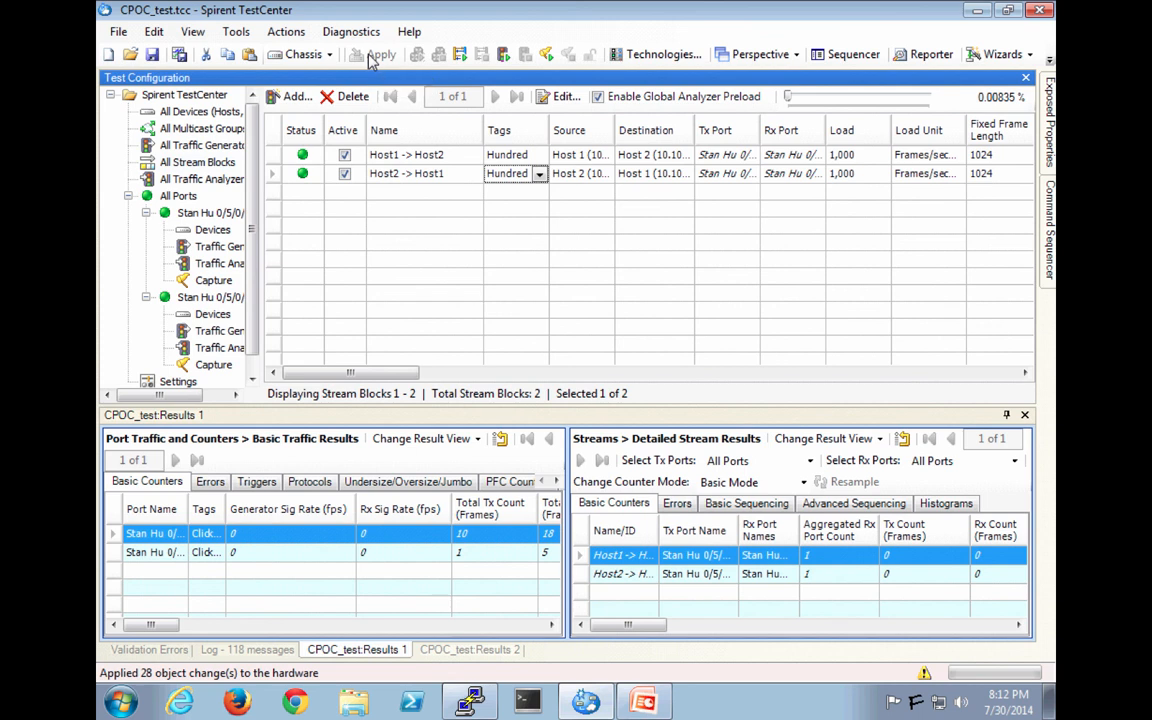
left_click(460, 55)
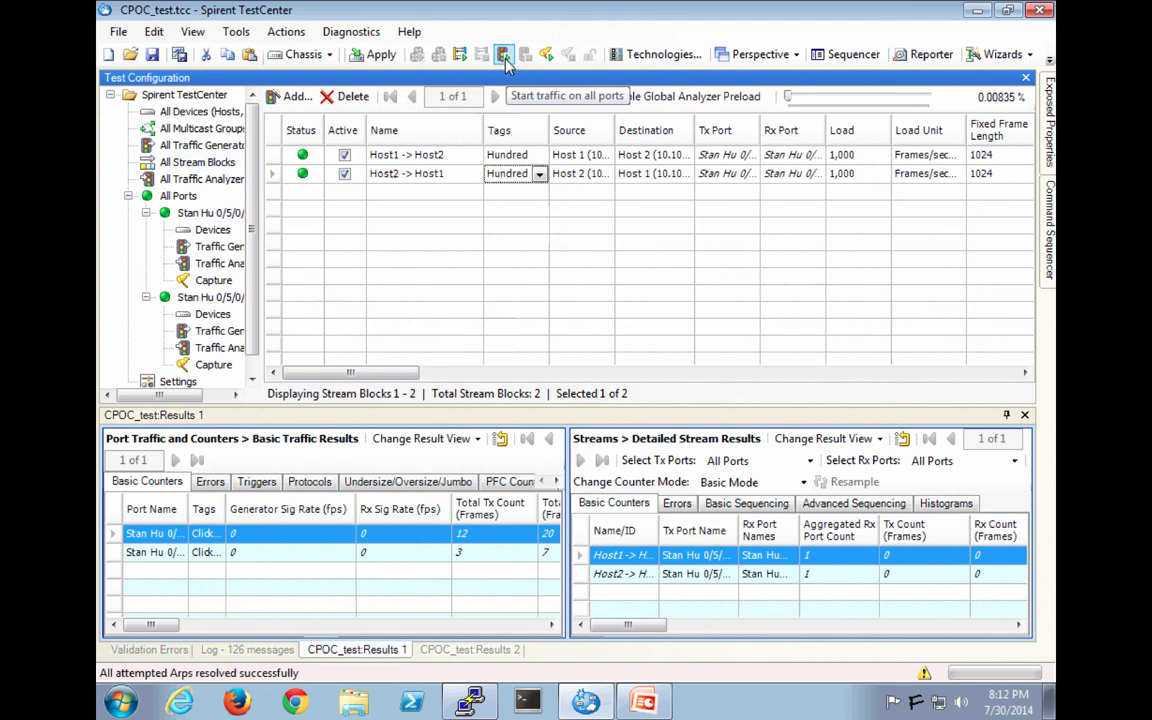
left_click(269, 134)
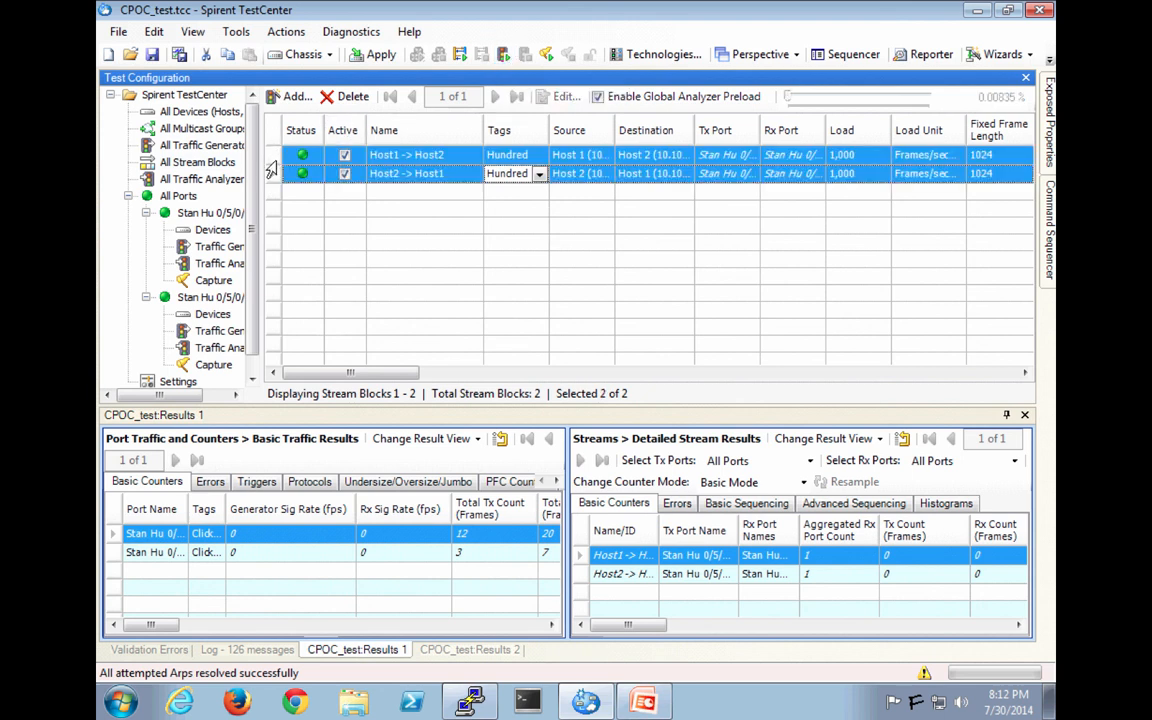
right_click(273, 168)
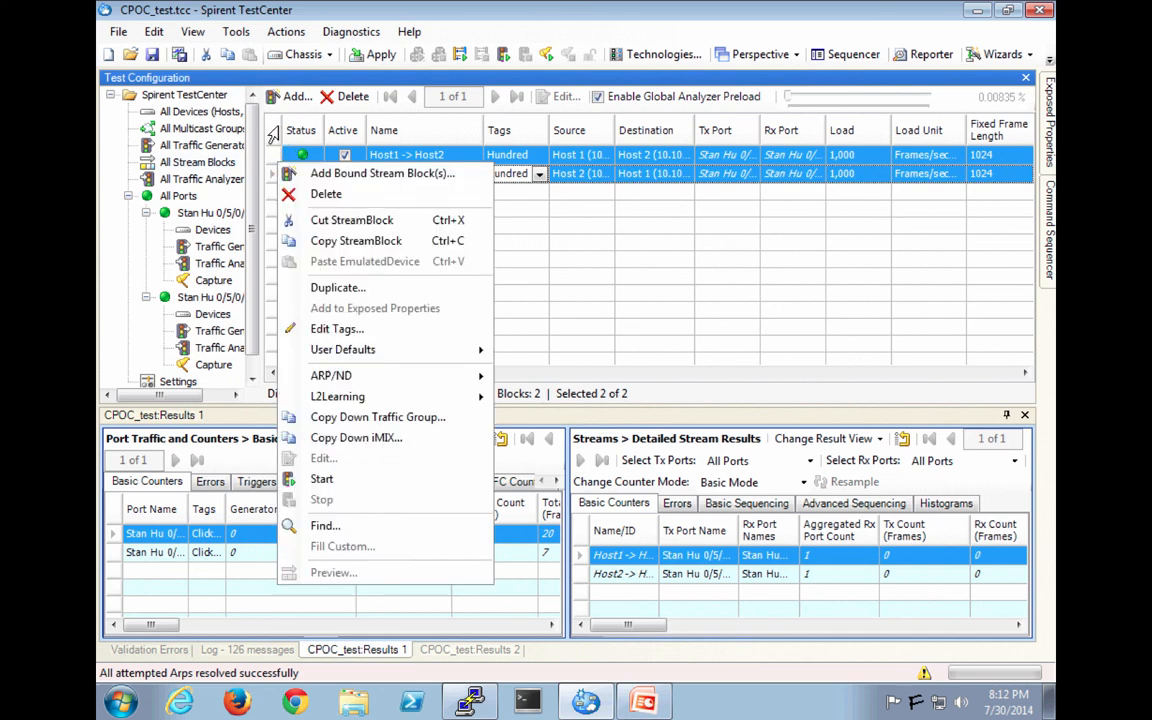
key("Escape")
Step: Start only the Host1 -> Host2 stream block and widen the Port Name column in the port traffic results
left_click(272, 158)
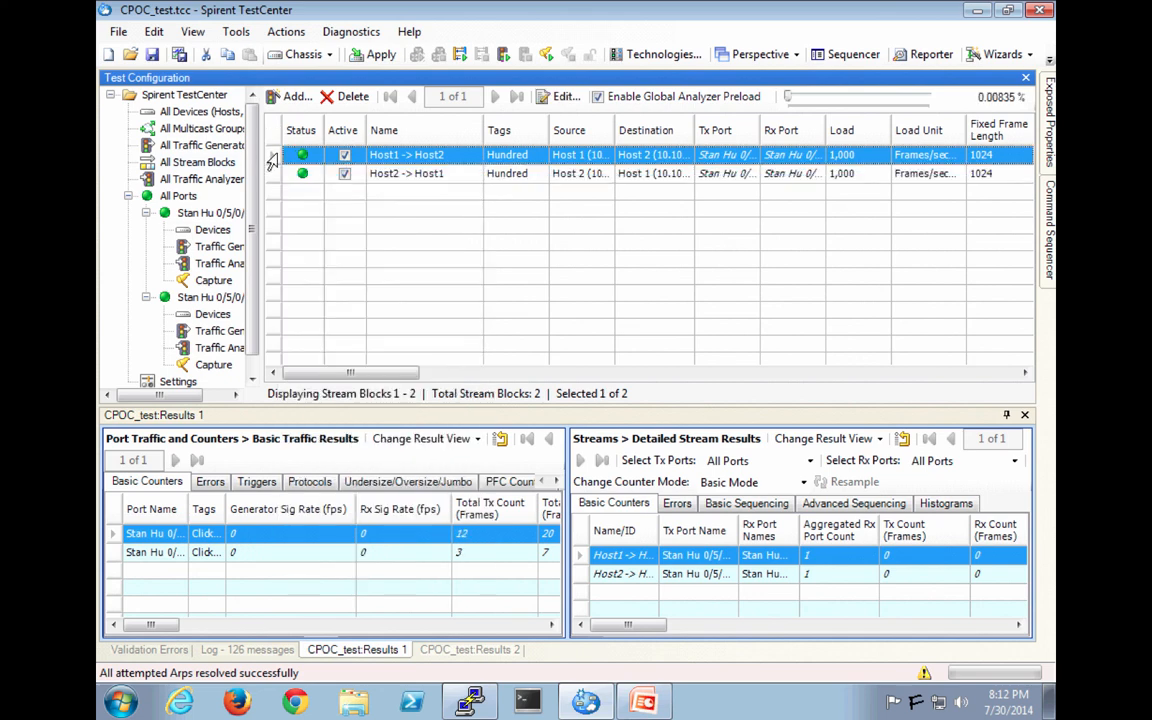
right_click(272, 160)
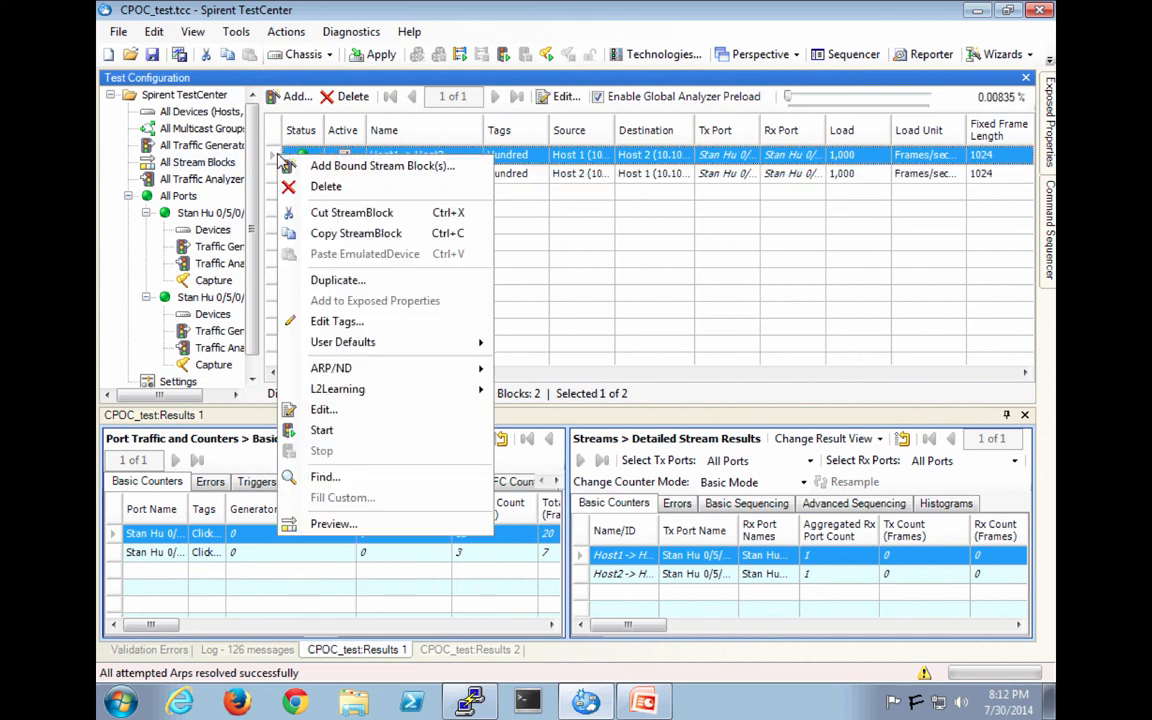
left_click(363, 432)
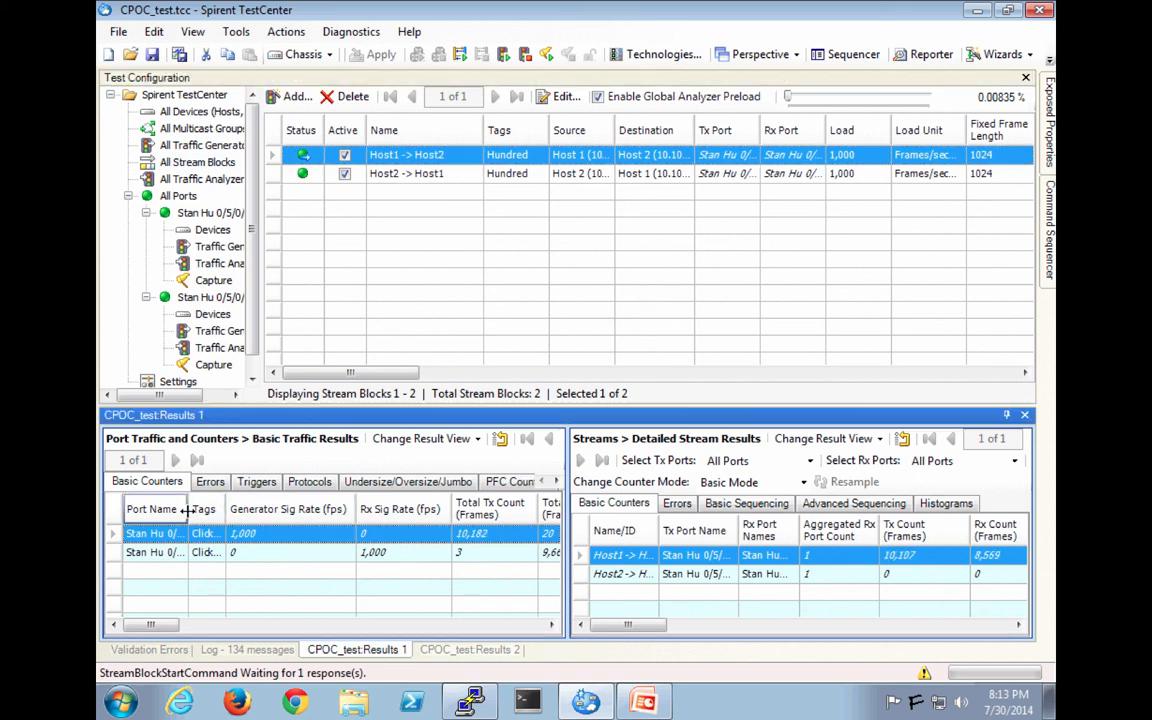
left_click_drag(189, 509, 233, 511)
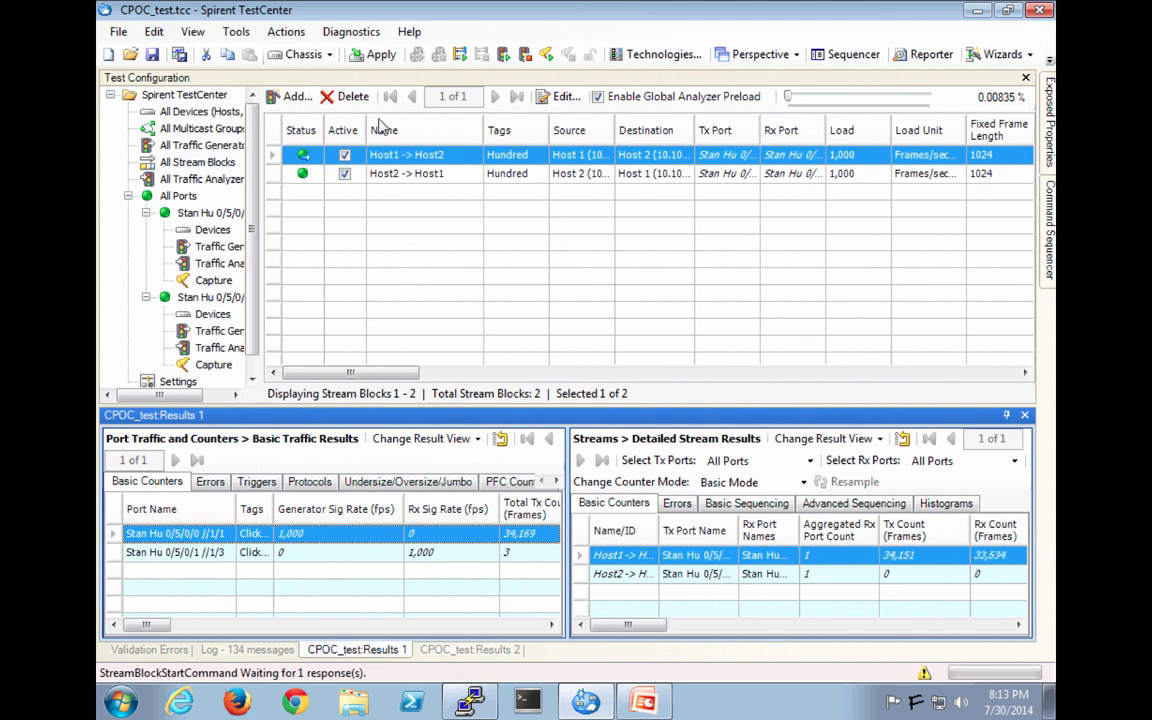
Step: Start the Host2 -> Host1 stream block so that traffic runs in both directions
left_click(269, 174)
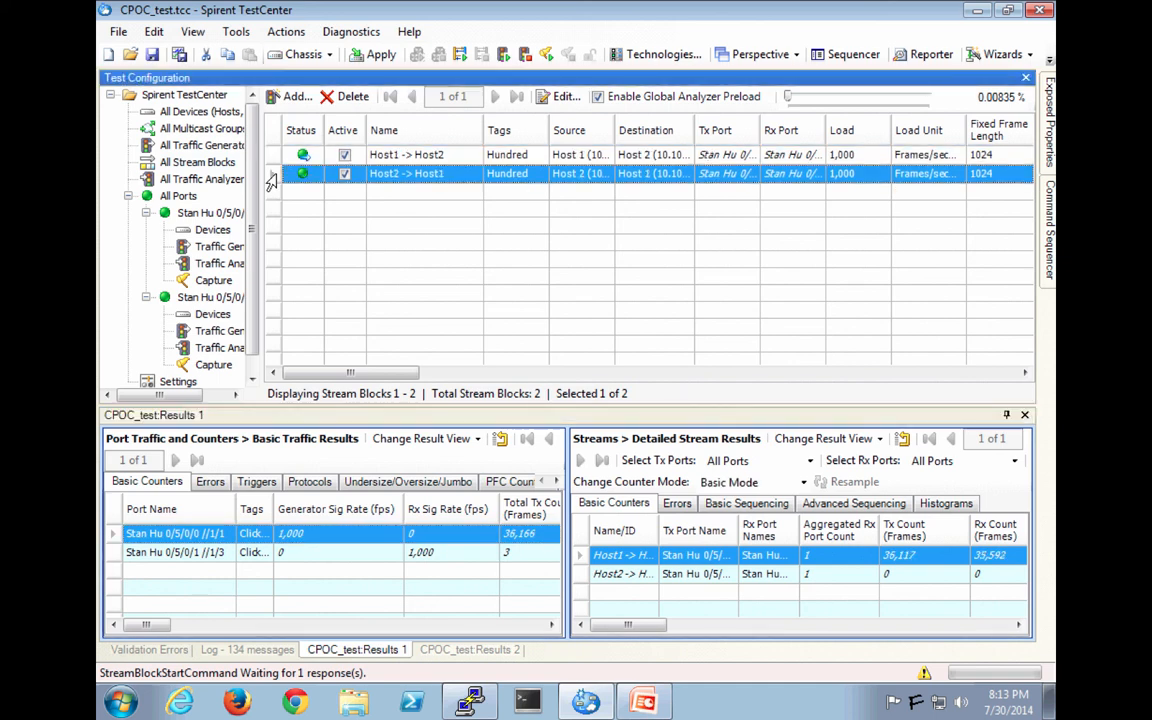
right_click(269, 176)
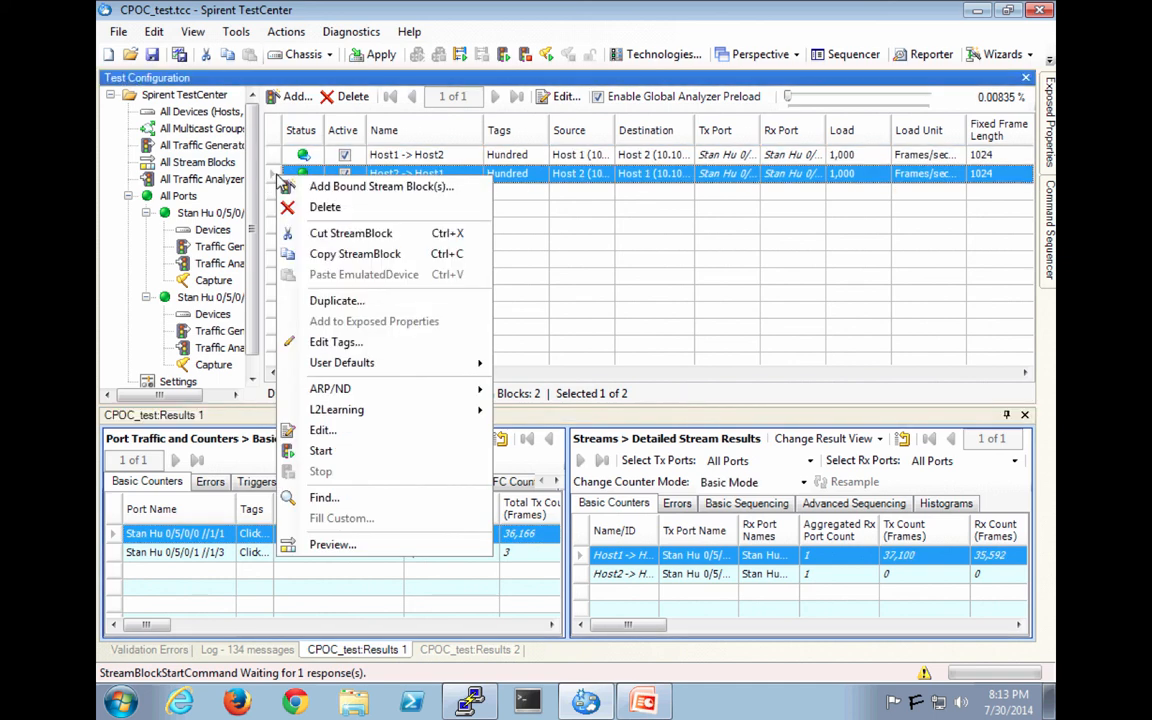
left_click(345, 455)
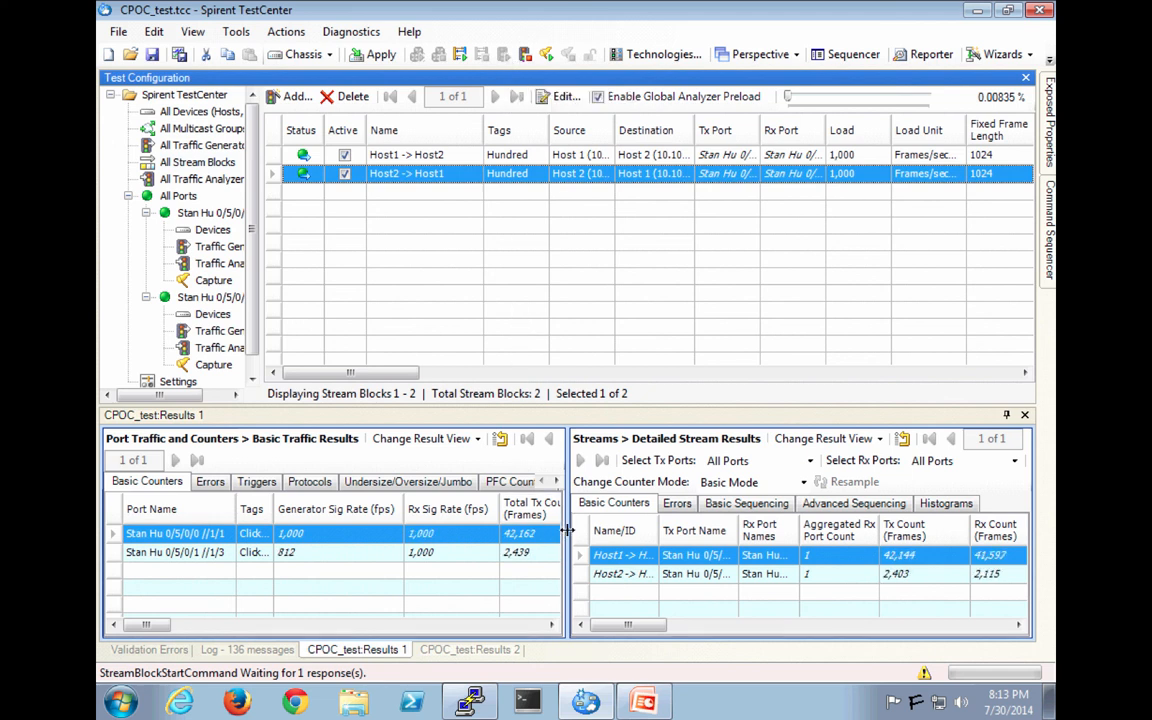
Step: Narrow the port traffic results pane and its Generator Sig Rate column to give the detailed stream results more room
left_click_drag(566, 530, 508, 535)
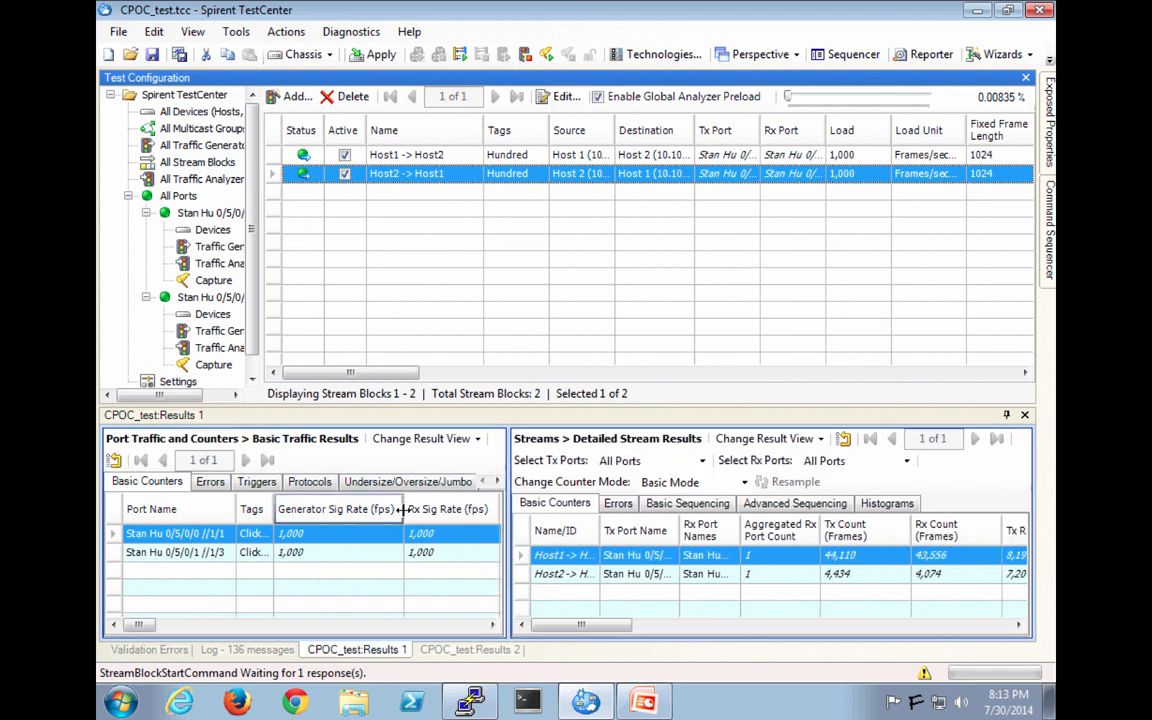
left_click_drag(402, 509, 341, 509)
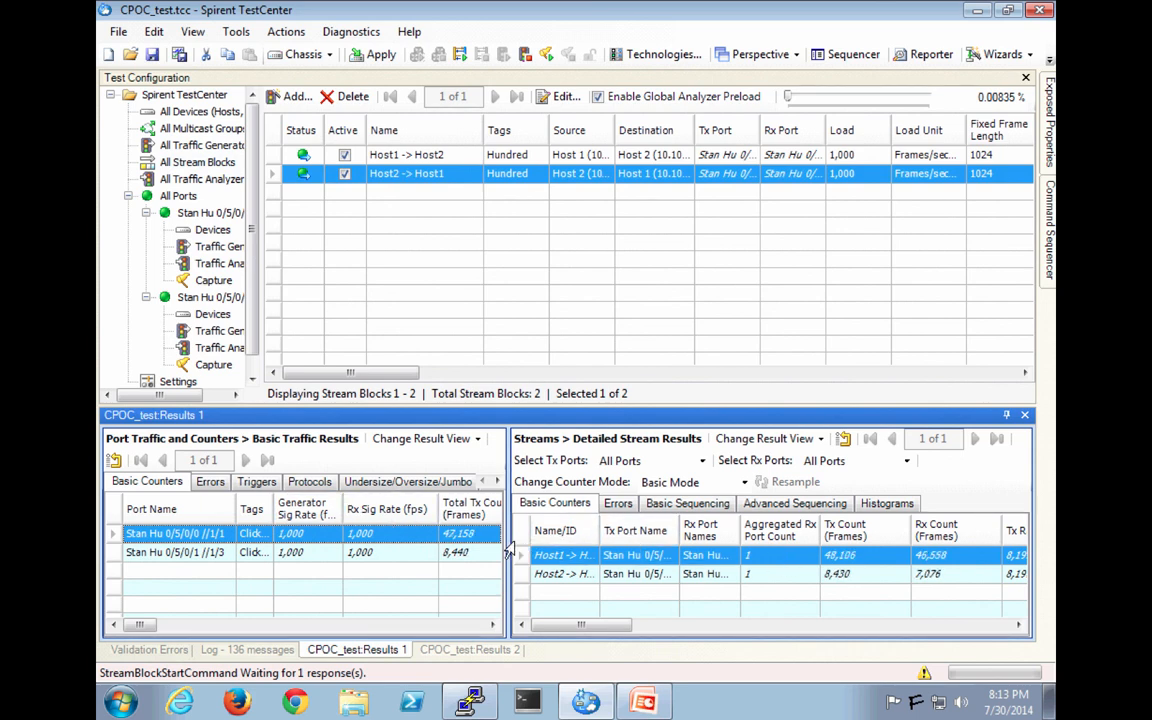
left_click_drag(508, 549, 448, 552)
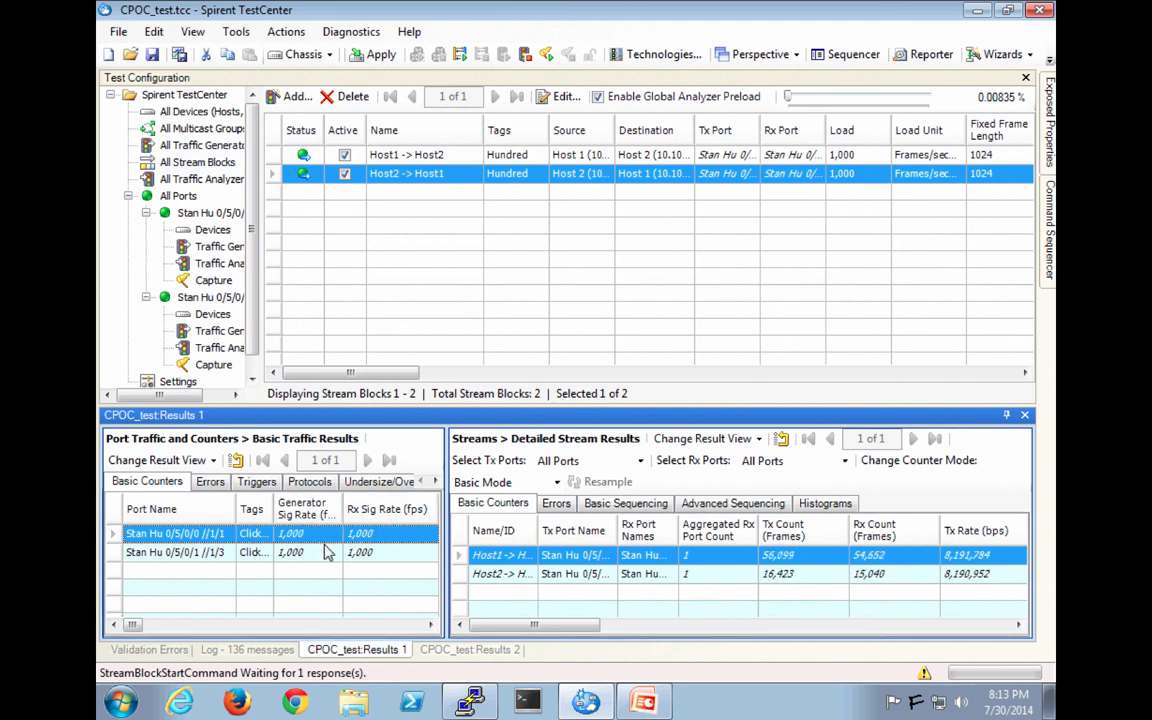
Step: Examine the advanced sequencing counters in the detailed stream results for dropped frames on both streams
left_click(727, 504)
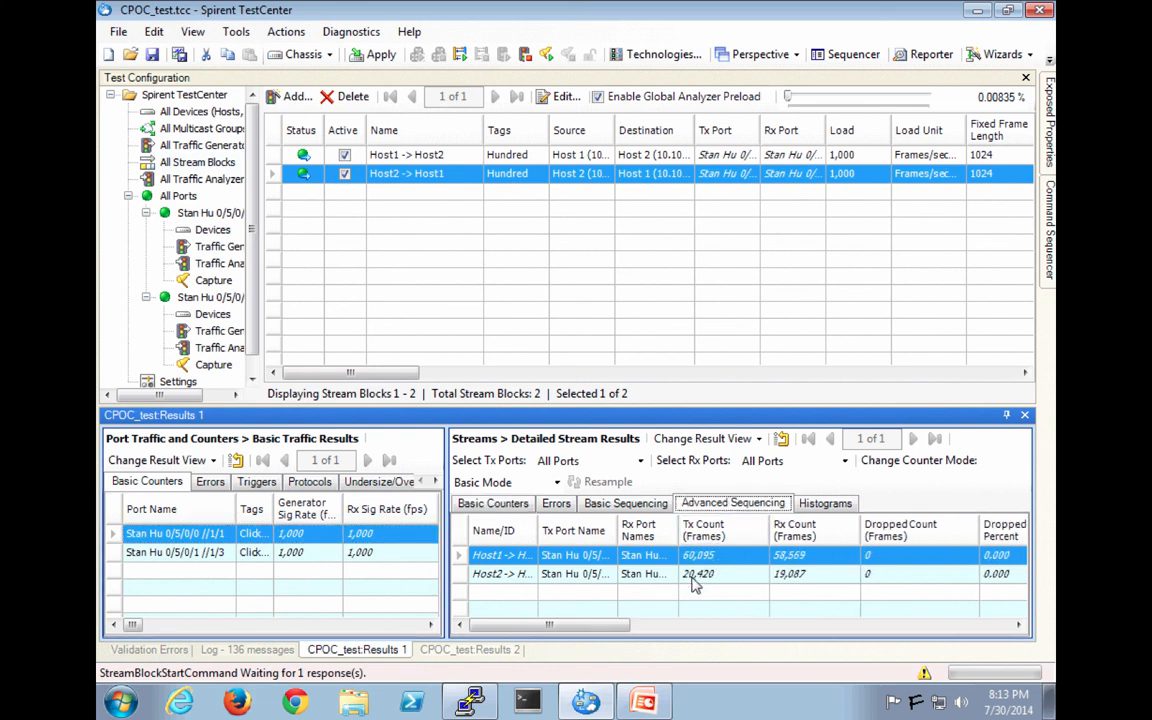
left_click_drag(617, 629, 663, 627)
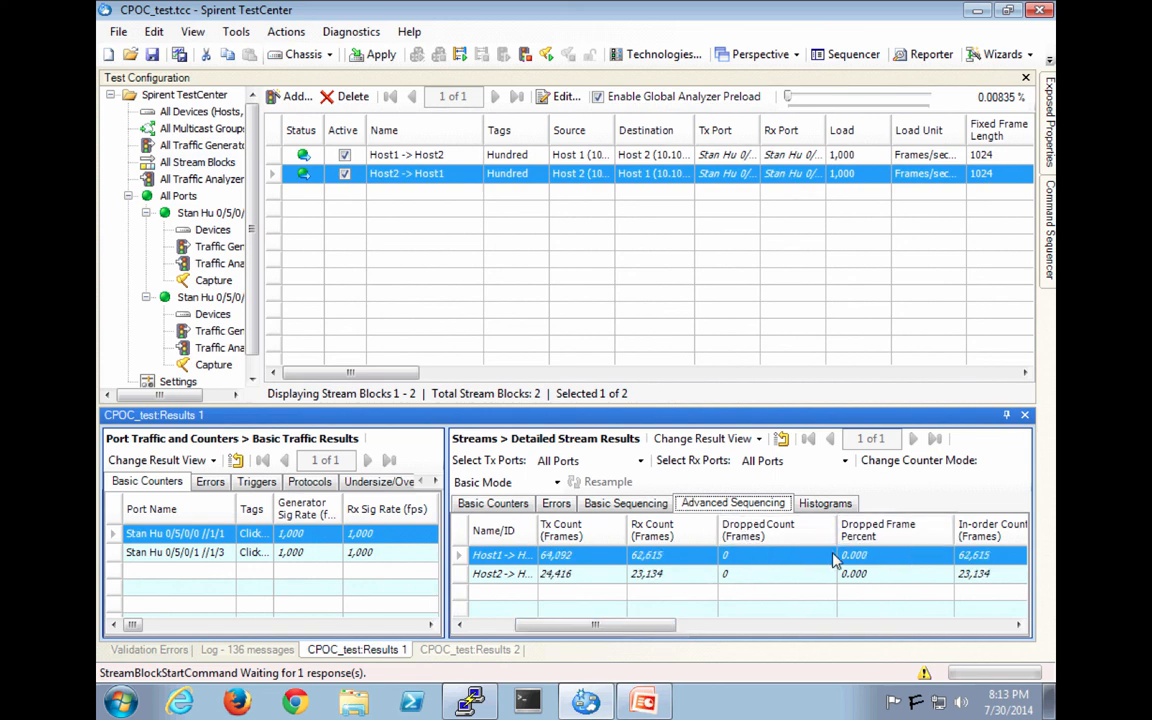
left_click_drag(586, 628, 545, 628)
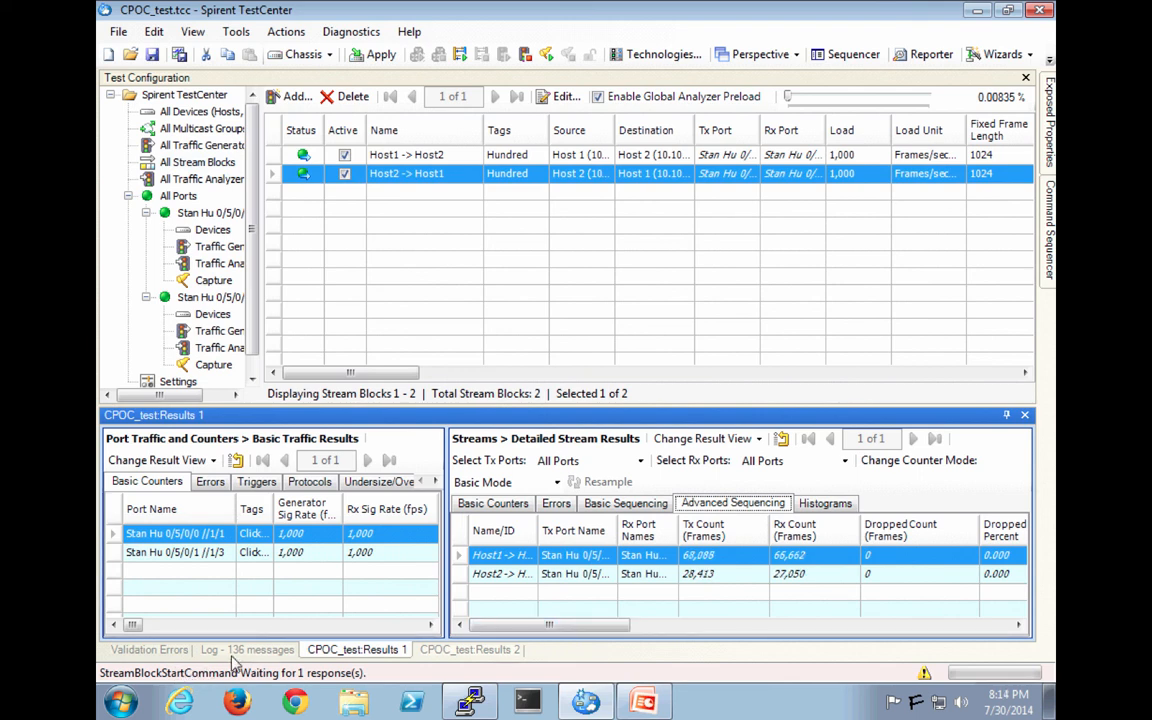
Step: Show the dropped and dead stream results and resume realtime updates for the dead stream results
left_click(455, 651)
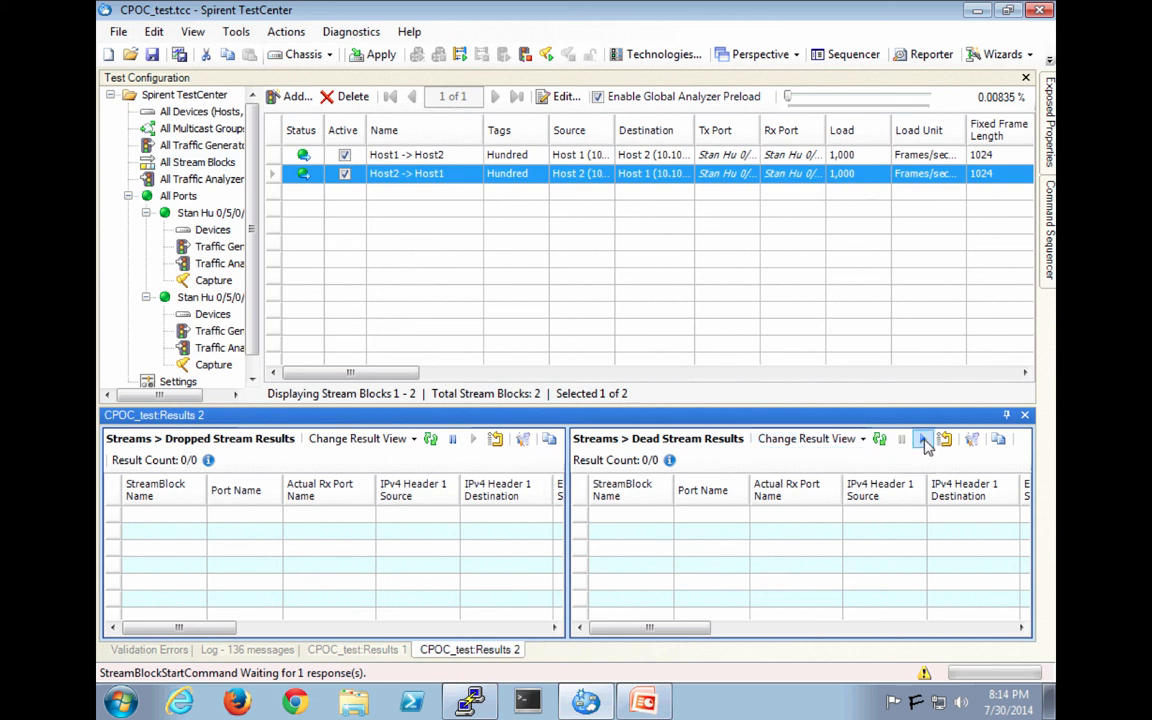
left_click(924, 442)
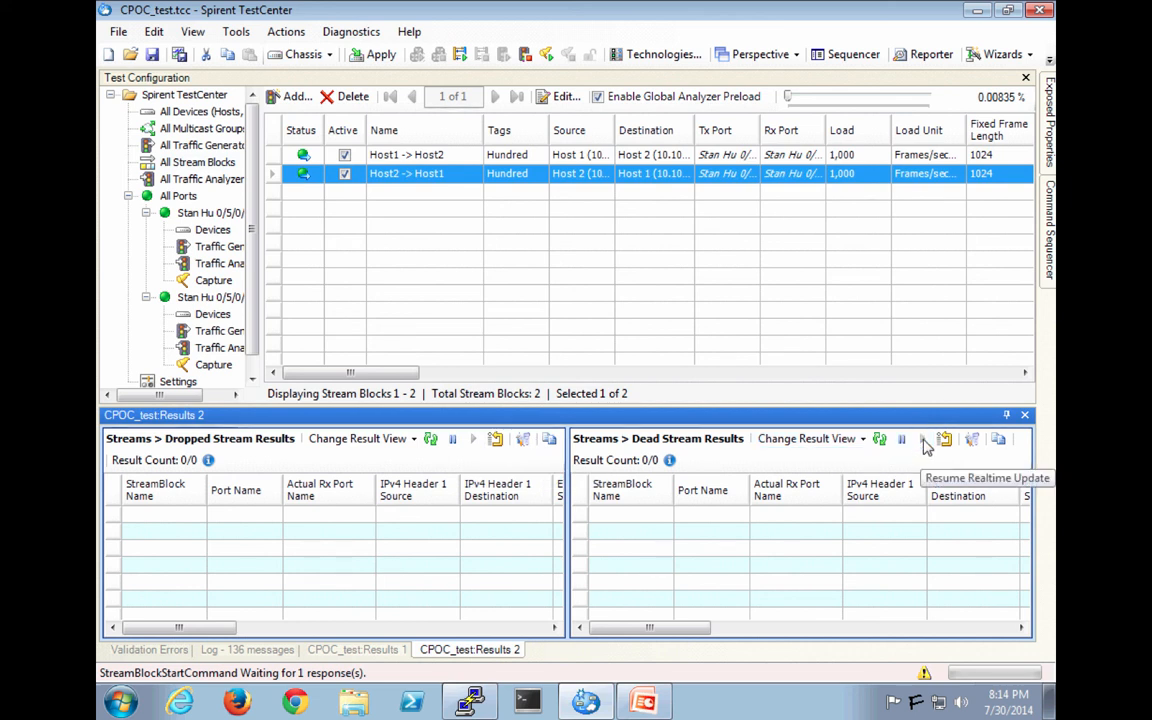
Step: Return to the CPOC_test:Results 1 view and stop traffic on all ports
left_click(343, 650)
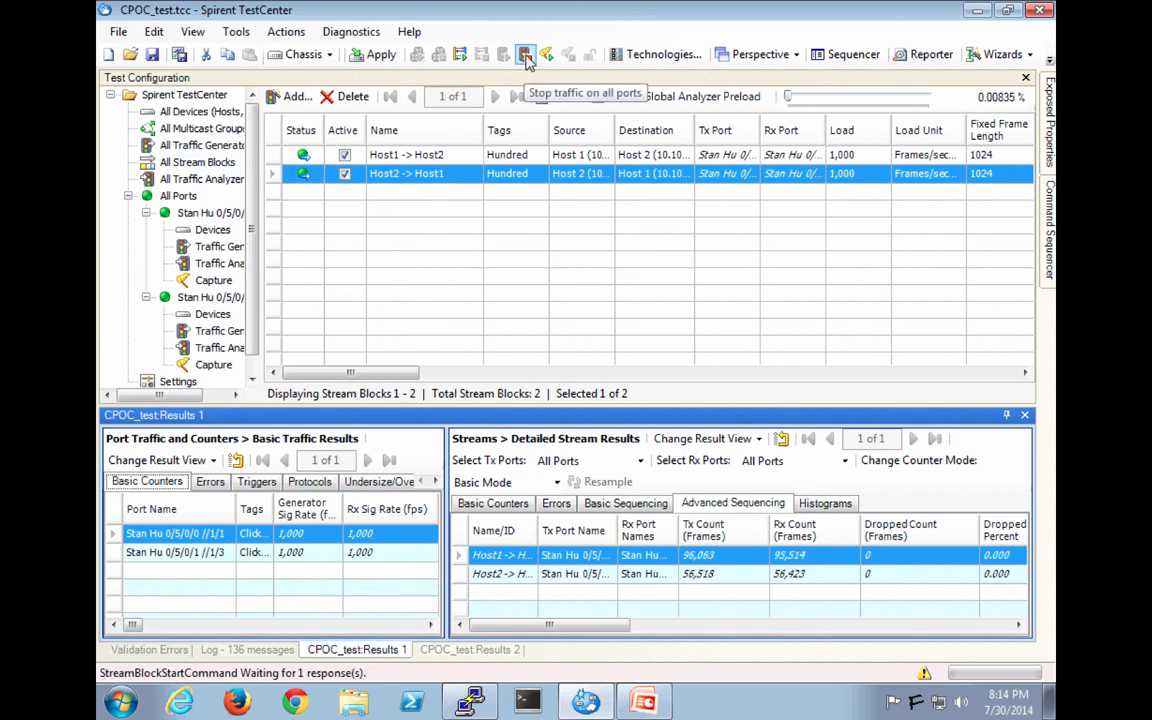
left_click(527, 58)
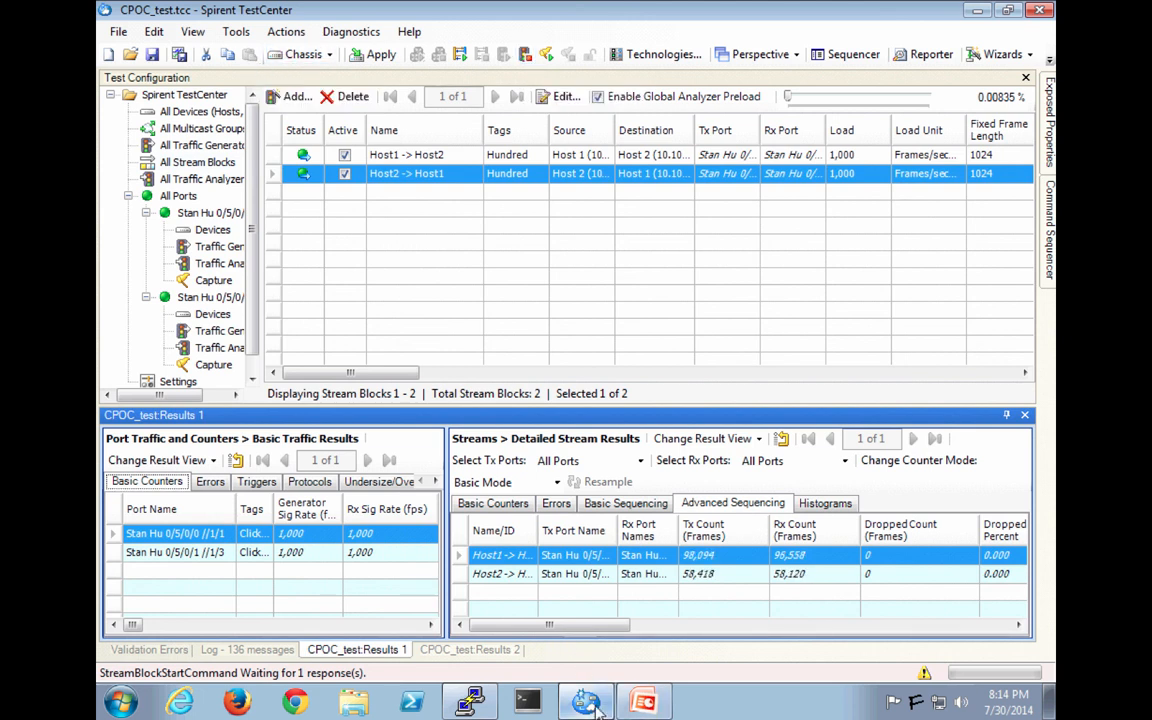